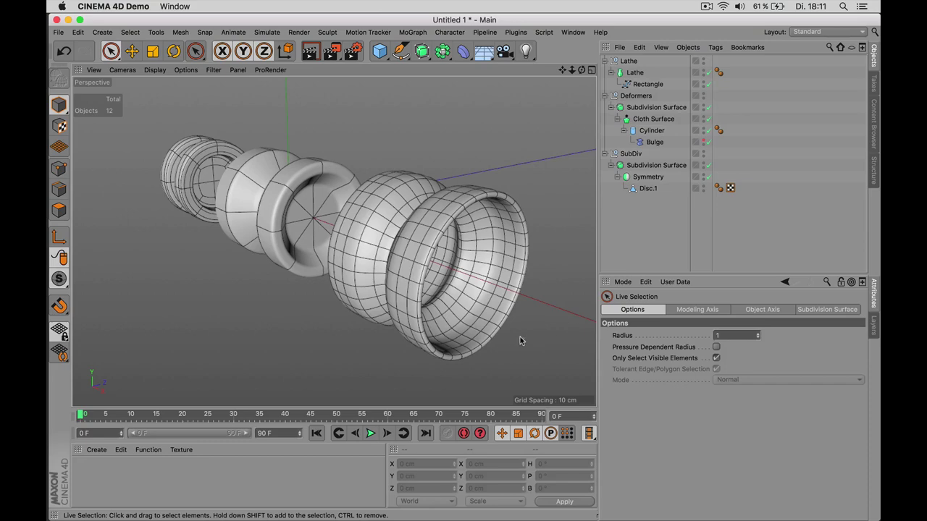
# Try out a different Lathe angle on the middle spool, then set the angle back to 360°
pyautogui.keyDown('alt'); pyautogui.moveTo(523, 331); pyautogui.dragTo(514, 348); pyautogui.keyUp('alt')
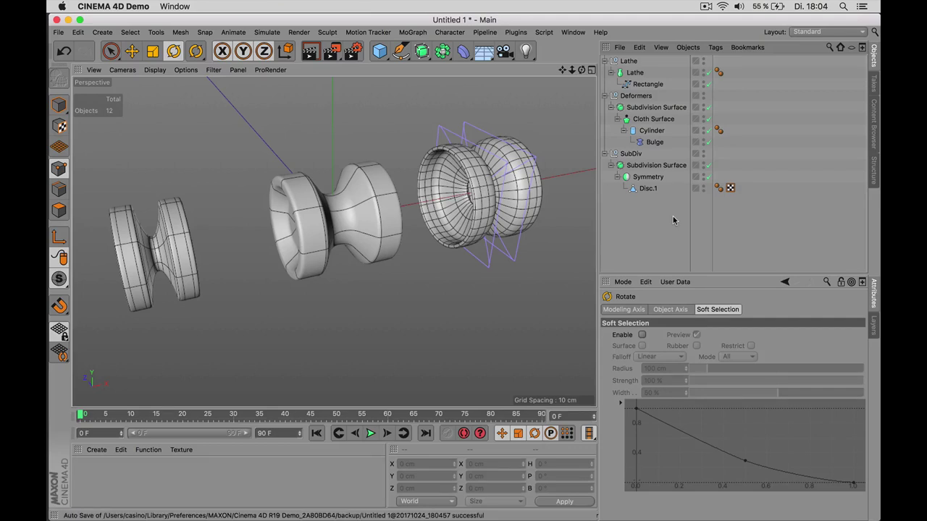
pyautogui.click(634, 73)
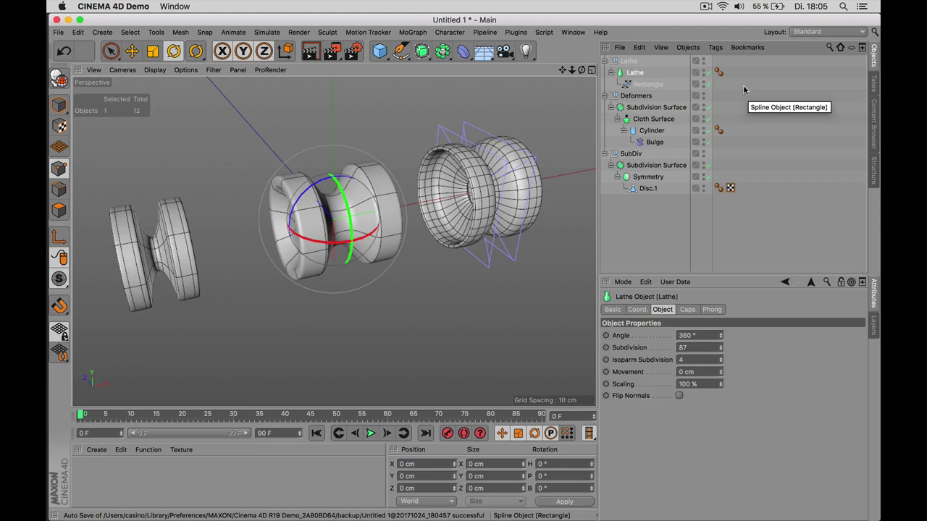
pyautogui.moveTo(719, 336)
pyautogui.mouseDown()
pyautogui.moveTo(647, 339)
pyautogui.moveTo(727, 340)
pyautogui.mouseUp()
pyautogui.click(709, 335)
pyautogui.write('360')
pyautogui.press('Return')
# Set the strength of the Bulge deformer under the Cylinder to -36 %
pyautogui.click(654, 142)
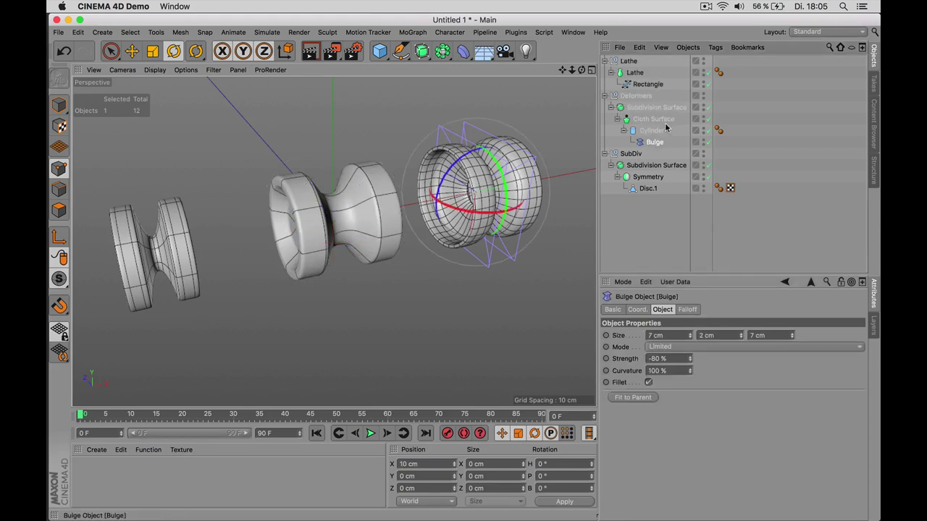
pyautogui.moveTo(685, 361)
pyautogui.mouseDown()
pyautogui.moveTo(686, 293)
pyautogui.moveTo(686, 352)
pyautogui.mouseUp()
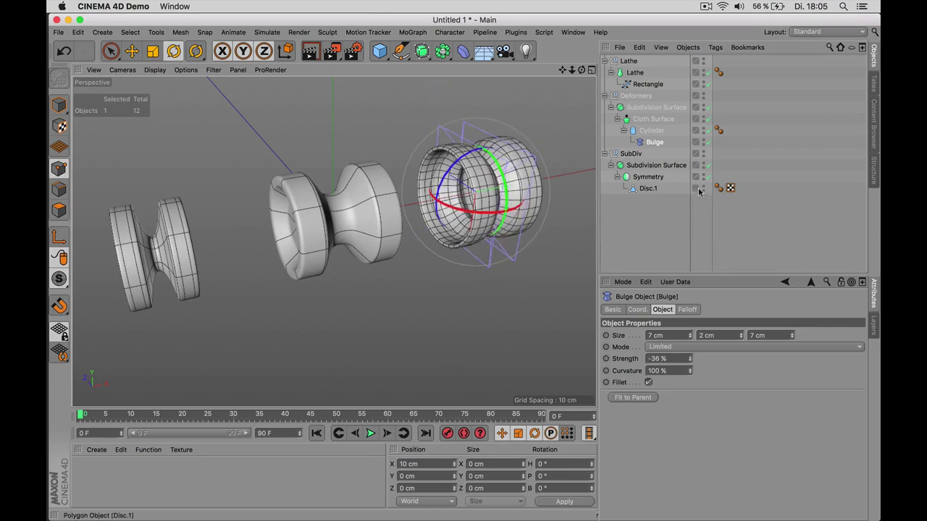
# Select a single polygon on the outer rim of Disc.1, move it with its axis handle, and return to Model mode
pyautogui.click(649, 190)
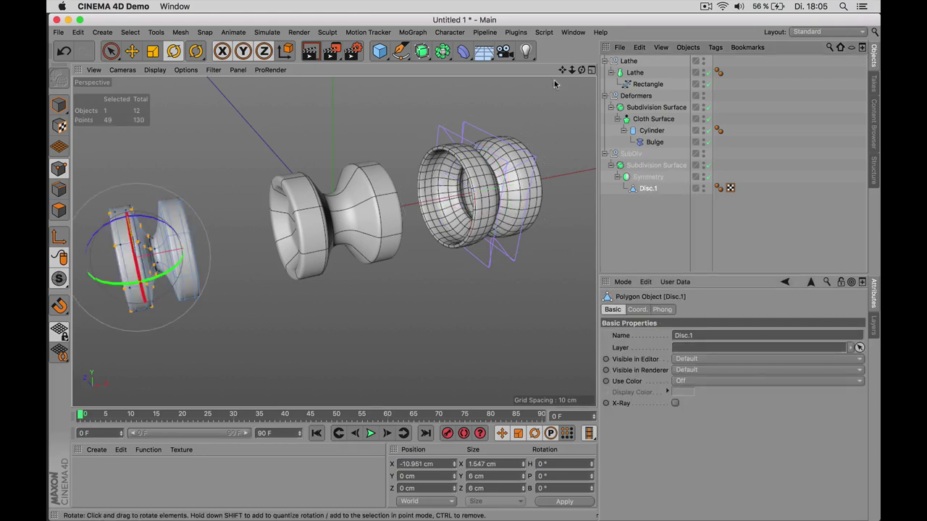
pyautogui.click(60, 108)
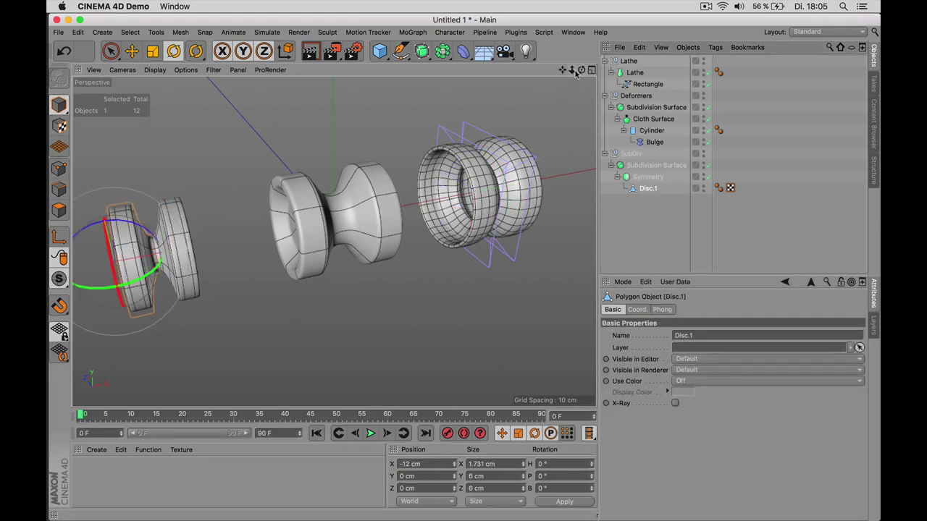
pyautogui.moveTo(582, 70); pyautogui.dragTo(615, 72)
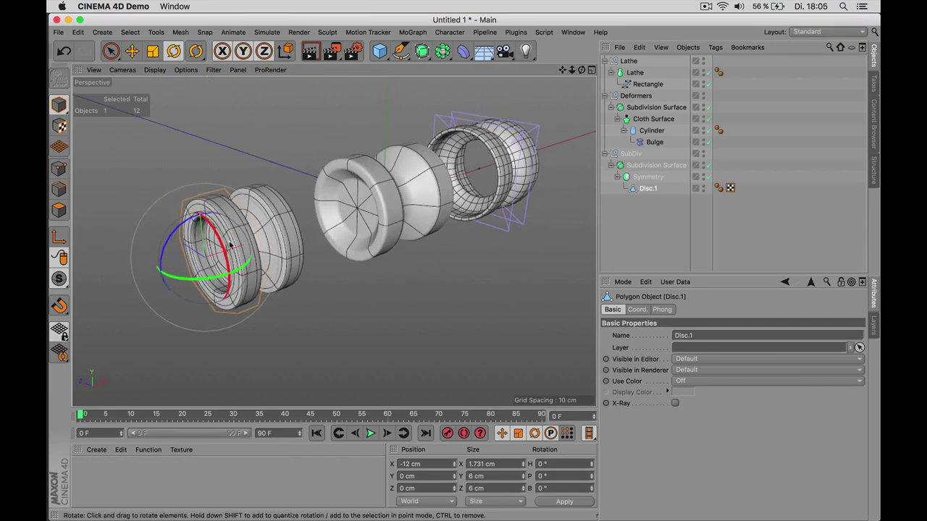
pyautogui.scroll(2, 230, 247)
pyautogui.click(639, 191)
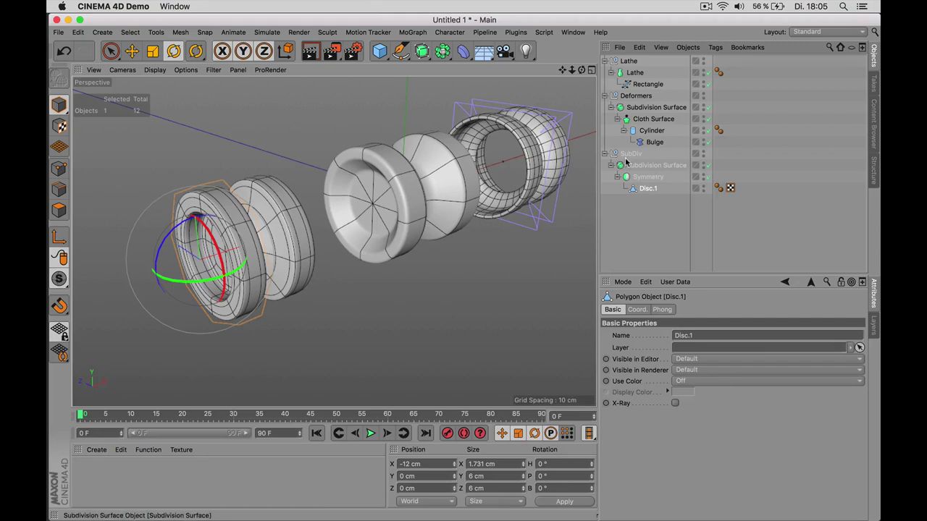
pyautogui.click(111, 50)
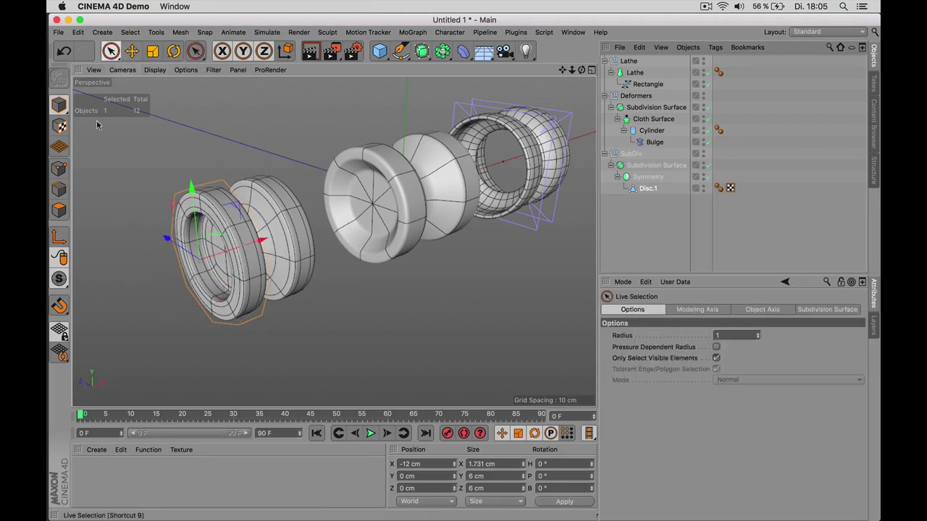
pyautogui.click(59, 209)
pyautogui.click(240, 228)
pyautogui.click(229, 213)
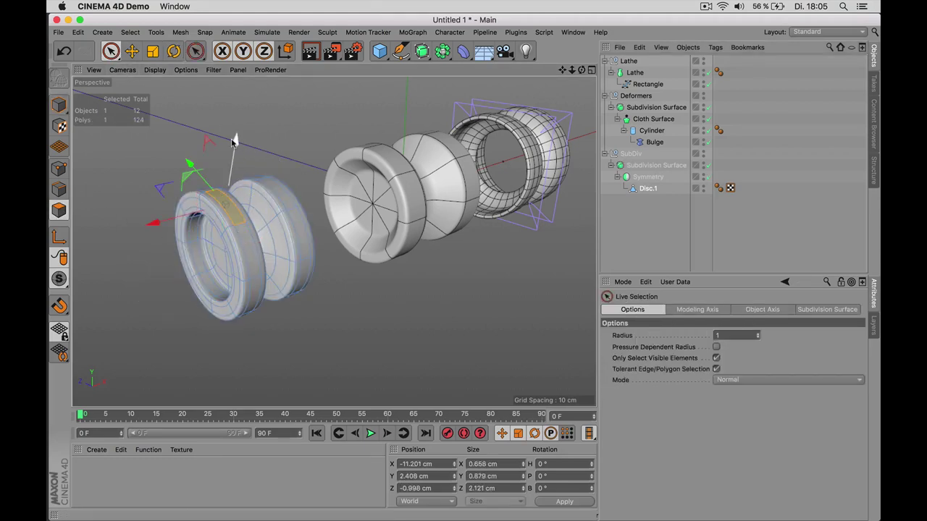
pyautogui.moveTo(236, 140); pyautogui.dragTo(260, 144)
pyautogui.click(59, 104)
pyautogui.click(666, 245)
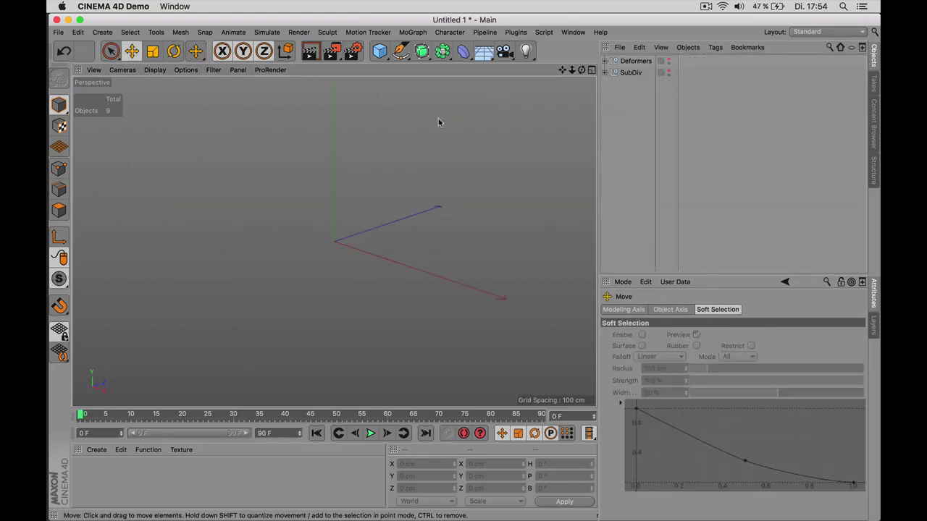
# Add a Lathe generator to the scene and check its coordinate and object properties
pyautogui.click(398, 57)
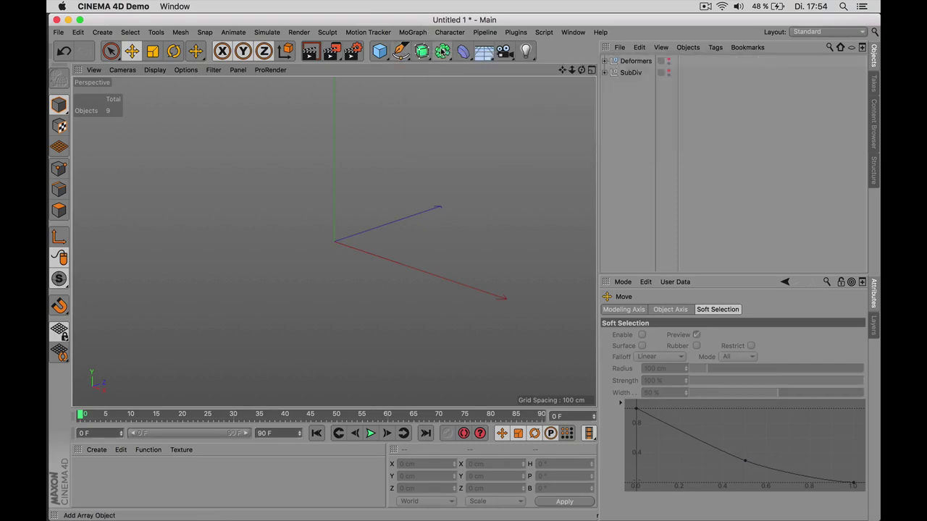
pyautogui.click(442, 51)
pyautogui.click(421, 50)
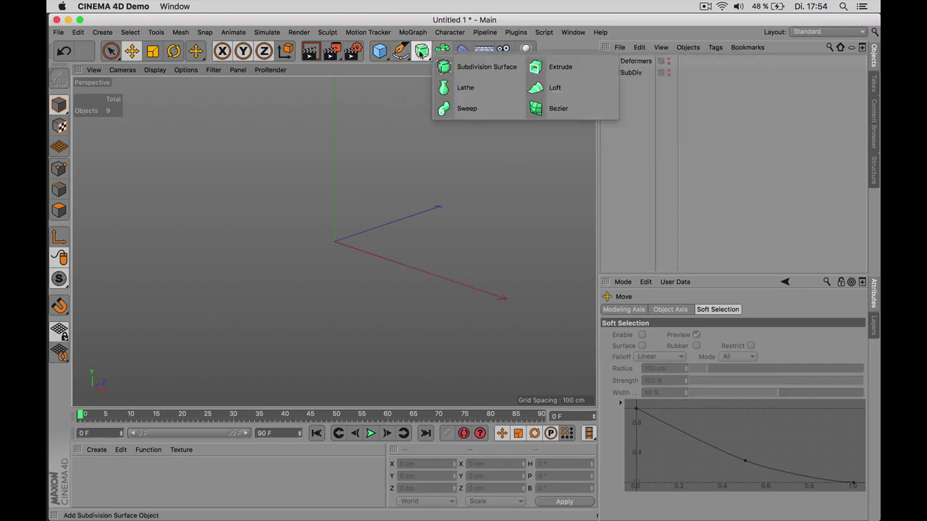
pyautogui.click(466, 88)
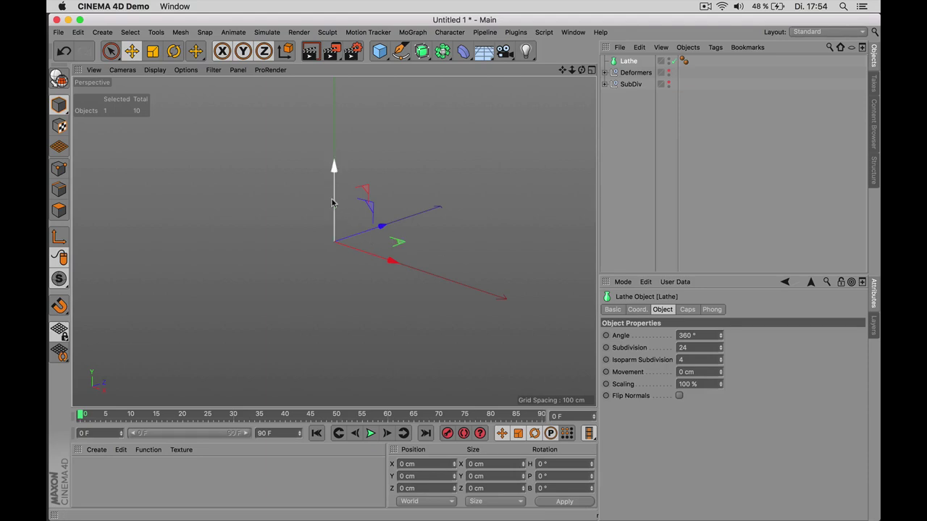
pyautogui.click(637, 310)
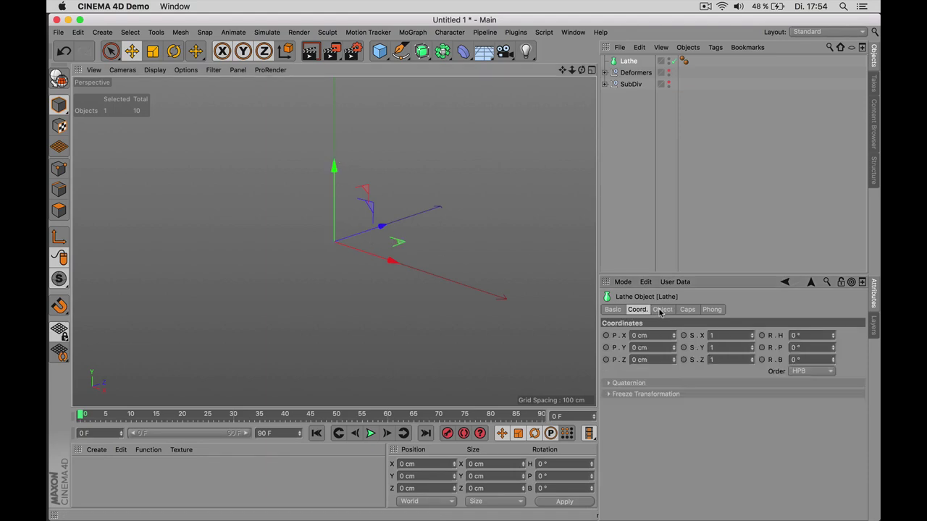
pyautogui.click(661, 309)
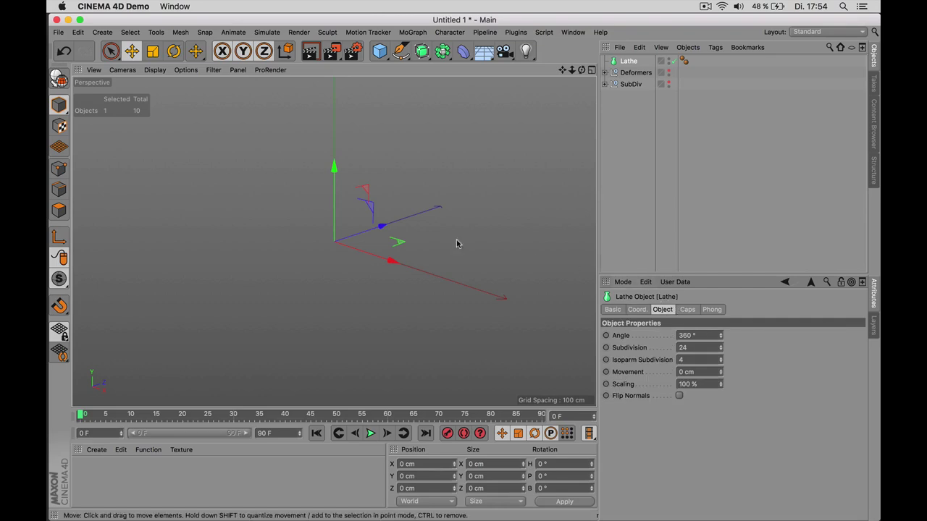
# Add a Rectangle spline in the front view as a size reference, with width and height set to 6 cm
pyautogui.middleClick(397, 187)
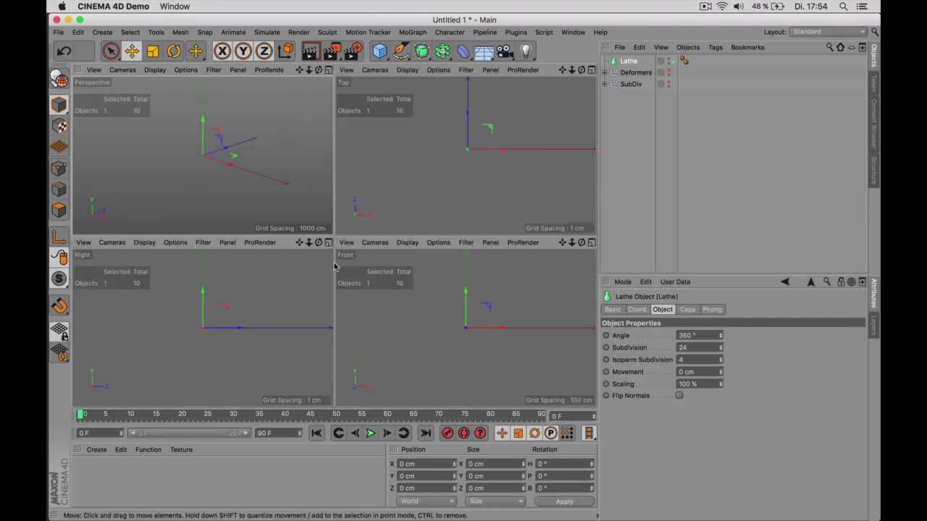
pyautogui.middleClick(503, 307)
pyautogui.scroll(5, 345, 203)
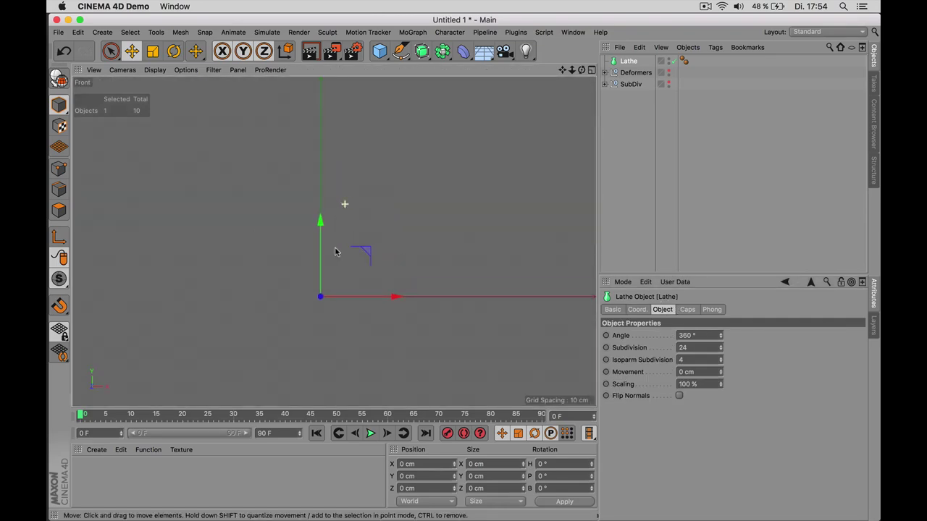
pyautogui.scroll(4, 338, 288)
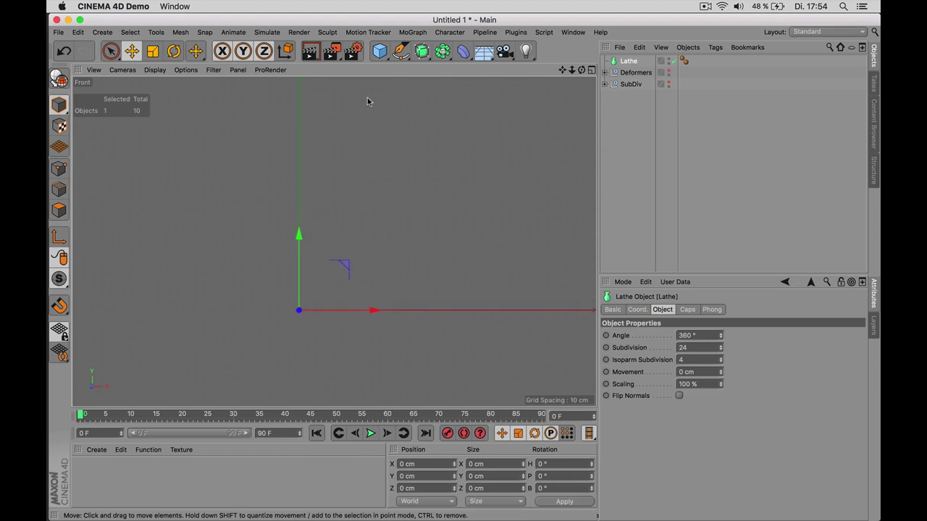
pyautogui.click(400, 51)
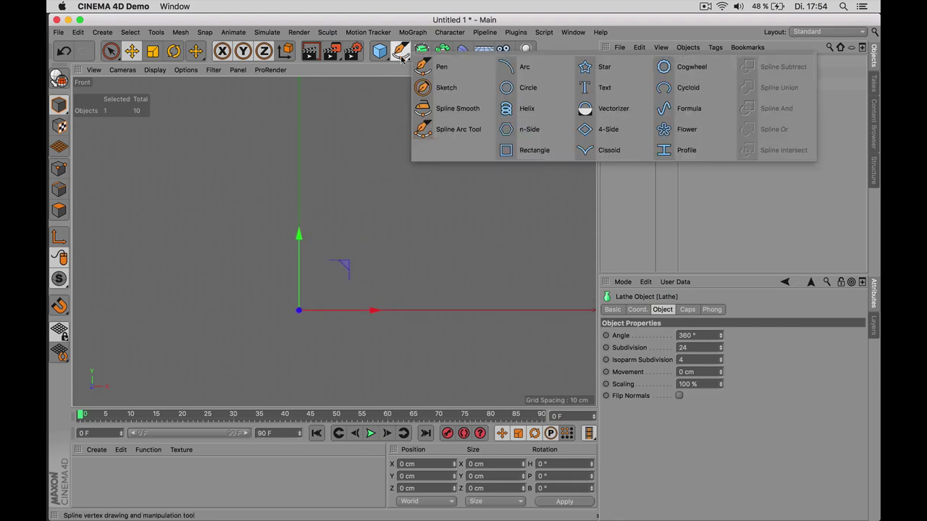
pyautogui.click(522, 150)
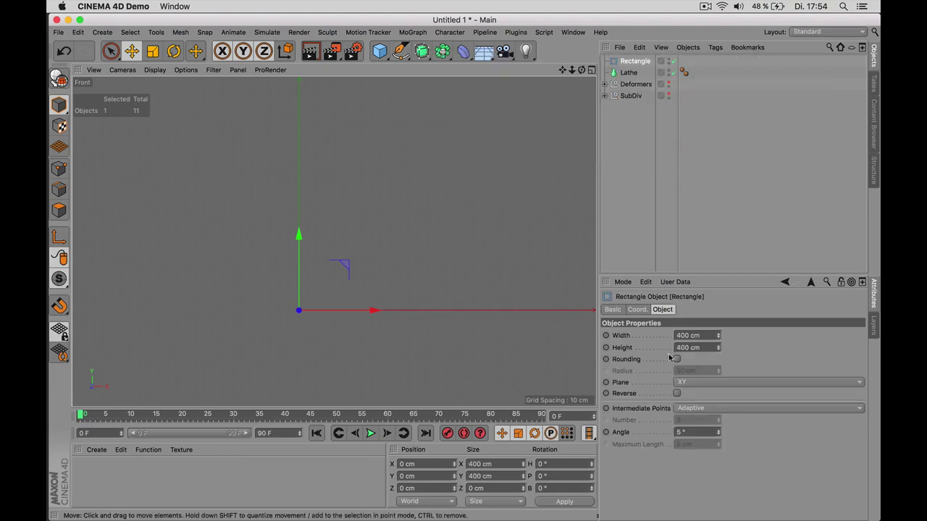
pyautogui.click(697, 335)
pyautogui.write('6')
pyautogui.press('Tab')
pyautogui.write('6')
pyautogui.press('Return')
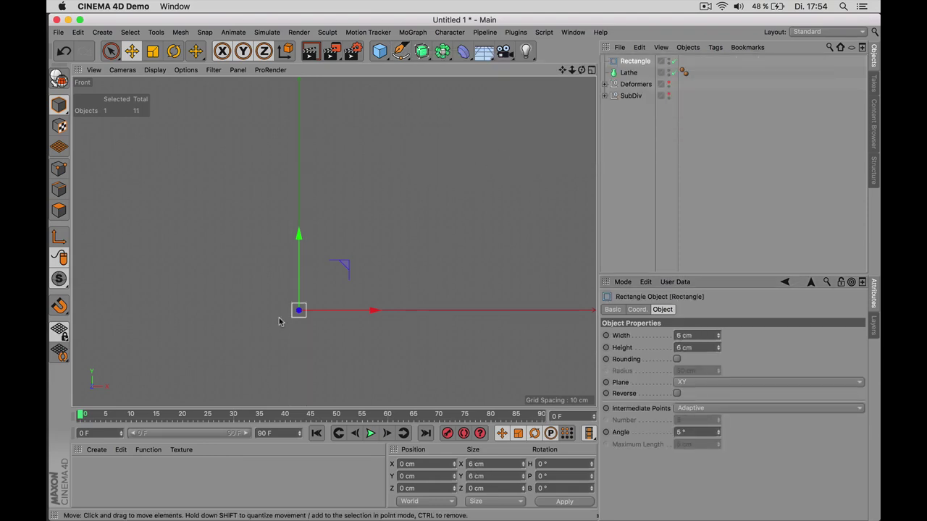
# Frame the front view around the reference rectangle and delete the rectangle
pyautogui.scroll(6, 298, 330)
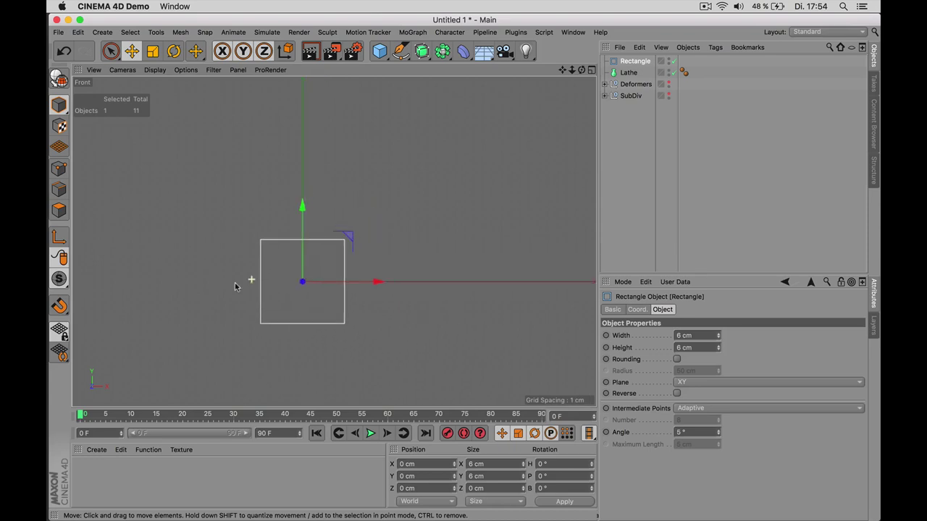
pyautogui.scroll(4, 306, 346)
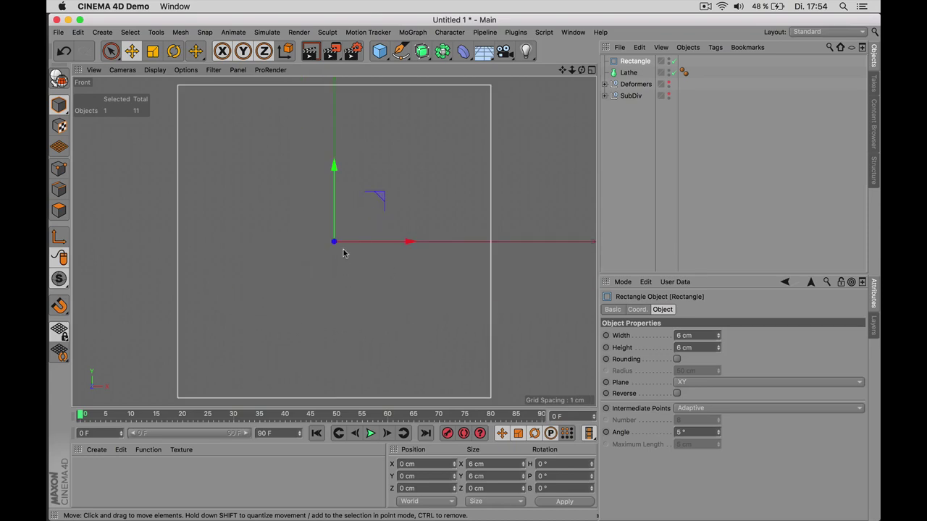
pyautogui.scroll(-1, 344, 253)
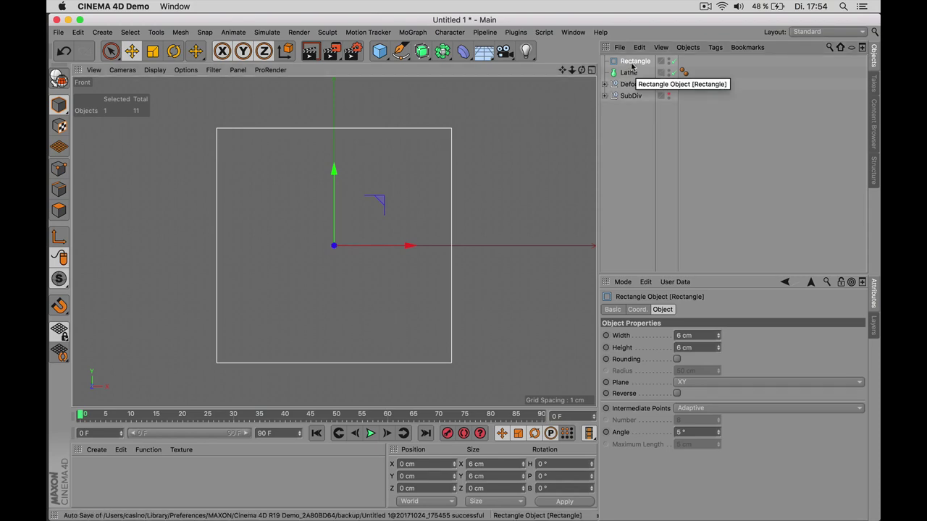
pyautogui.press('Delete')
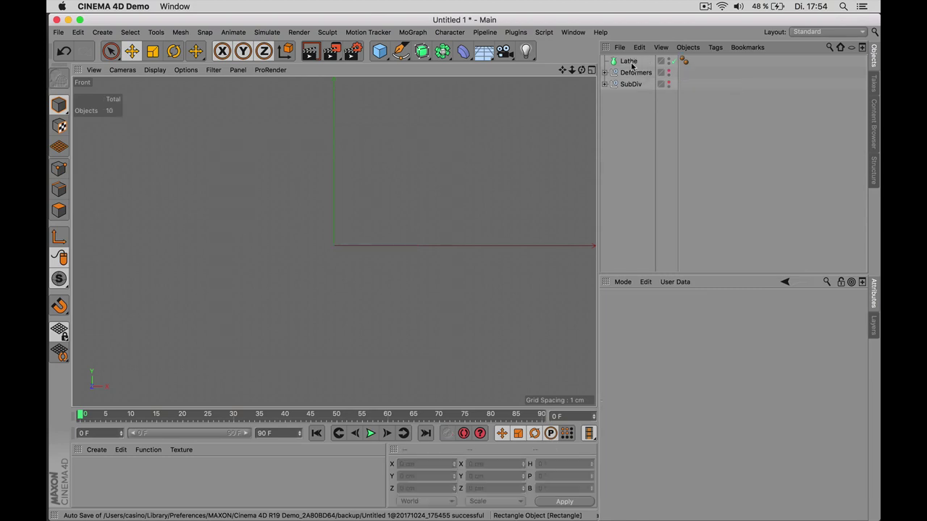
# Draw a seven-point Bezier half profile with the Pen tool, from the Y axis up to about 2.5 cm and down near the origin
pyautogui.click(401, 56)
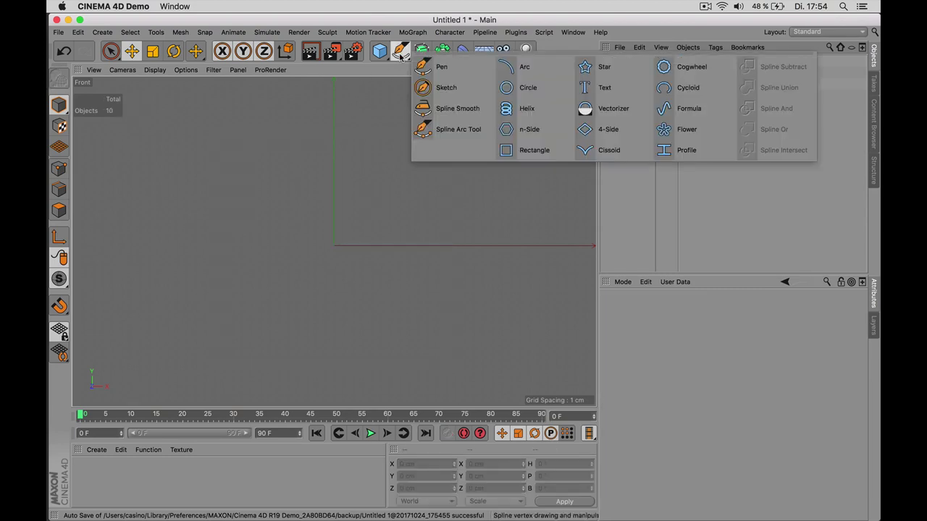
pyautogui.click(439, 66)
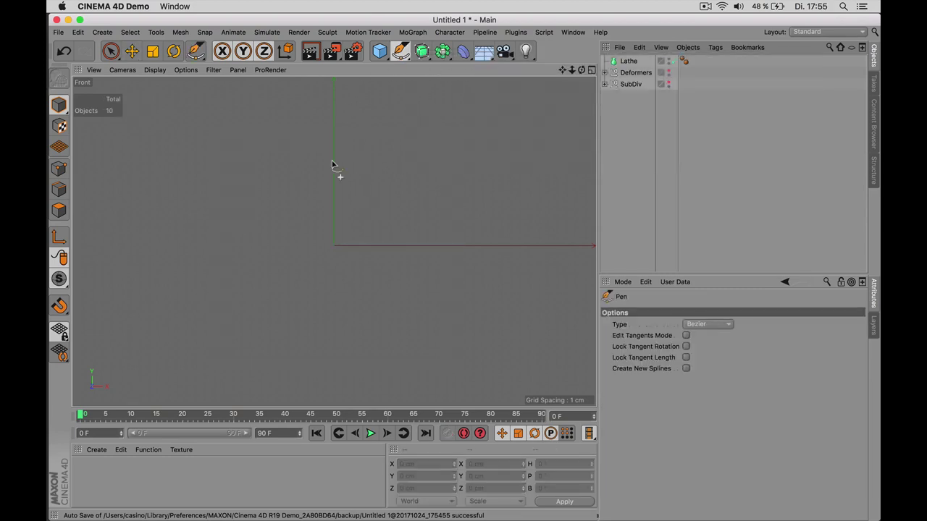
pyautogui.moveTo(334, 186); pyautogui.dragTo(348, 186)
pyautogui.click(372, 185)
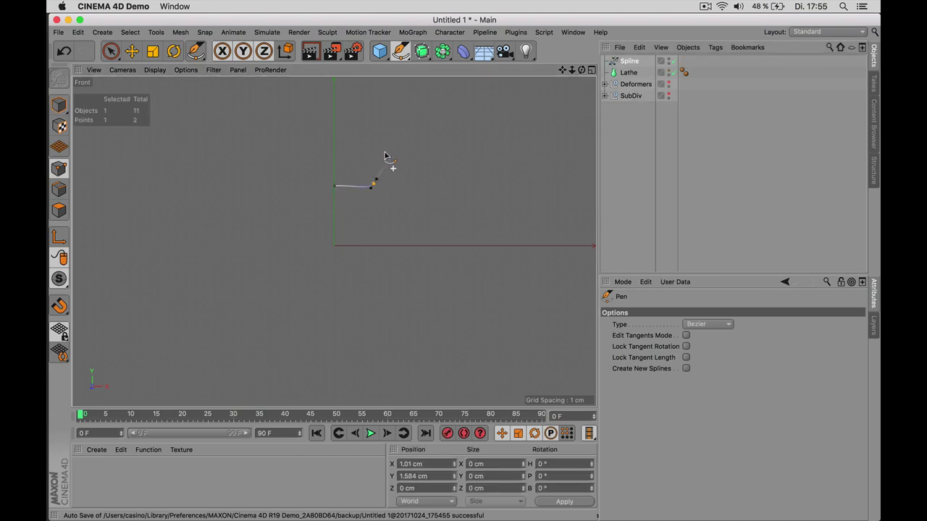
pyautogui.moveTo(394, 147); pyautogui.dragTo(400, 148)
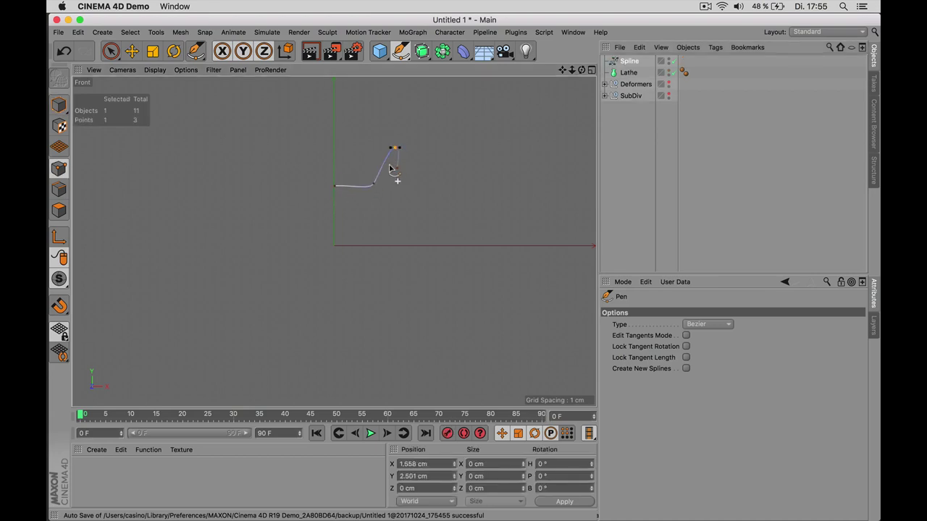
pyautogui.click(408, 149)
pyautogui.moveTo(375, 215); pyautogui.dragTo(338, 233)
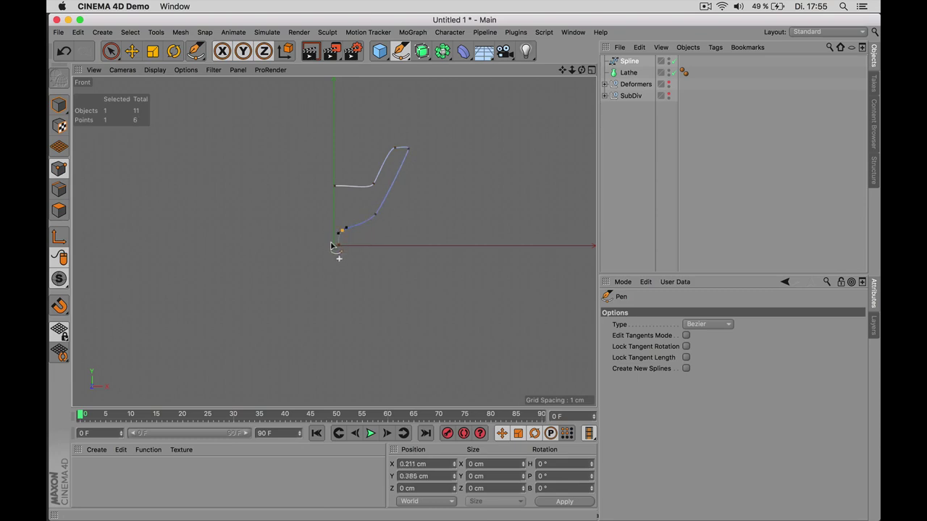
pyautogui.click(337, 245)
# Select the spline's last point near the origin with Live Selection and set its Y position to 0 cm
pyautogui.press('9')
pyautogui.click(338, 246)
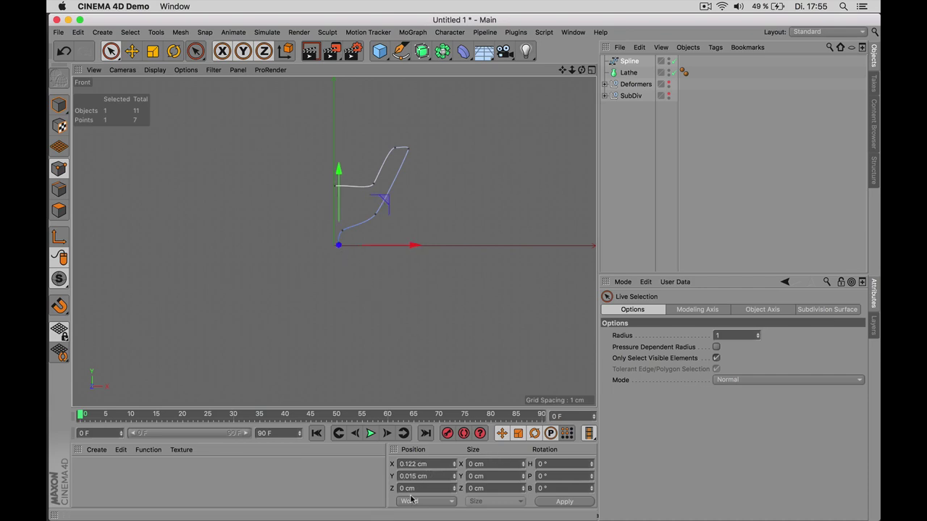
pyautogui.click(422, 475)
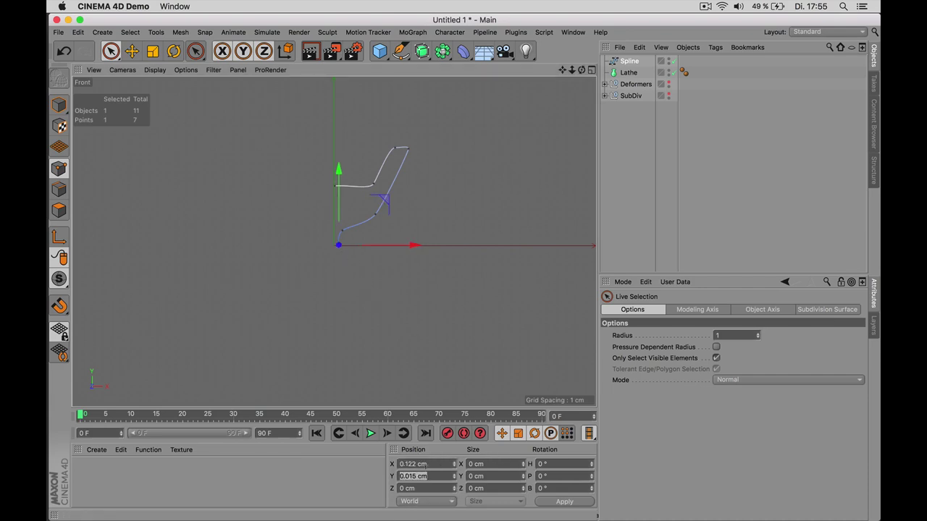
pyautogui.write('0')
pyautogui.press('Return')
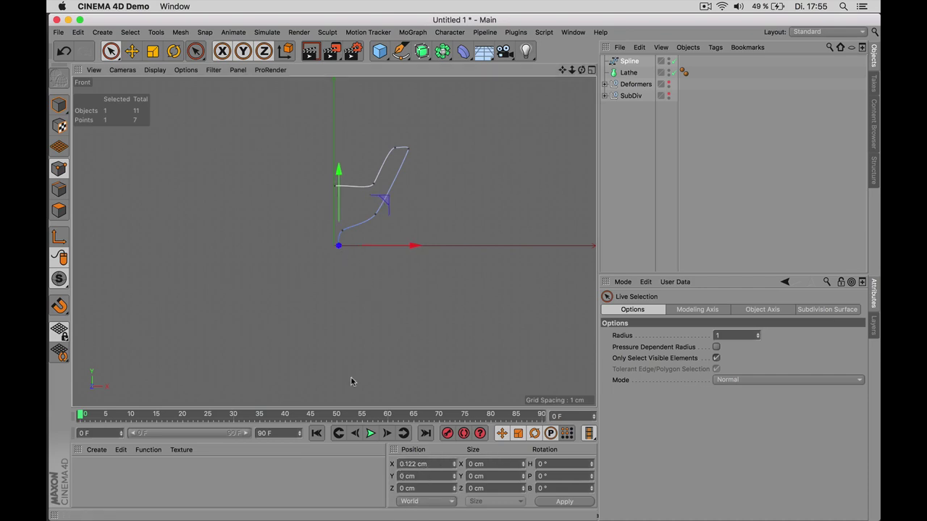
# Set the X position of the spline's first point, at the upper end near the Y axis, to 0 cm and return to the four-view layout
pyautogui.click(319, 186)
pyautogui.click(332, 187)
pyautogui.scroll(3, 321, 174)
pyautogui.click(423, 464)
pyautogui.write('0')
pyautogui.press('Return')
pyautogui.middleClick(409, 175)
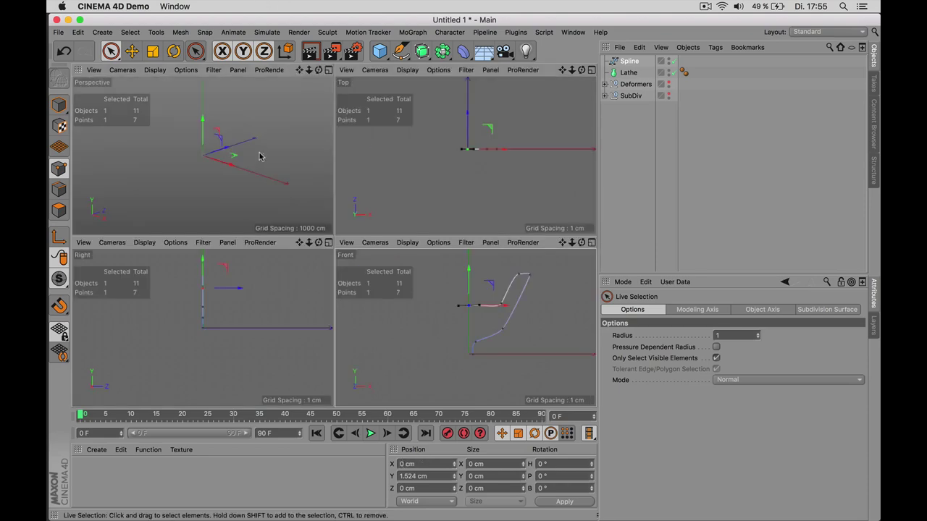
# Frame the spline in the perspective view and make it a child of the Lathe generator
pyautogui.middleClick(235, 153)
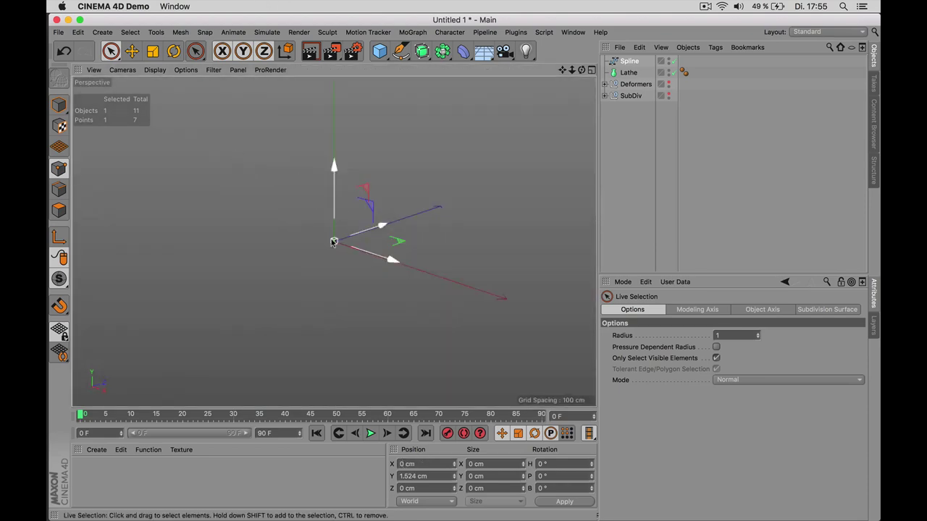
pyautogui.press('h')
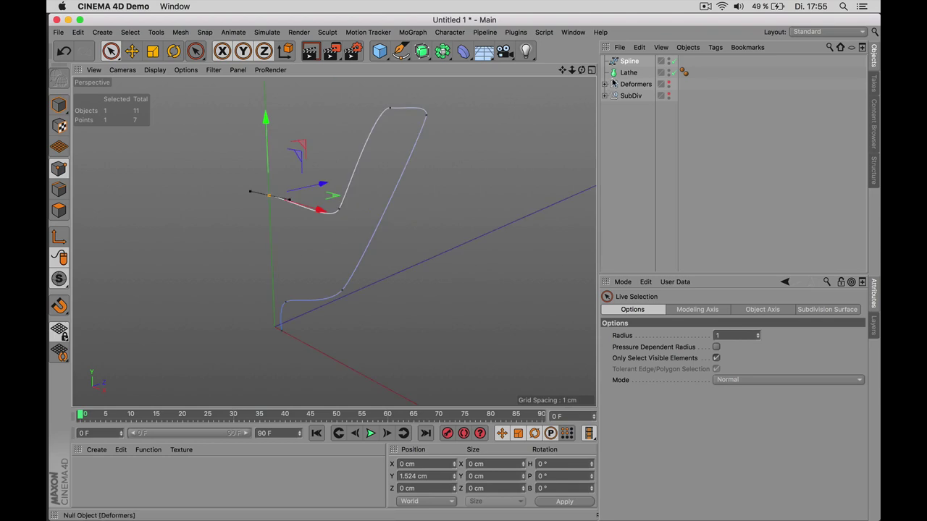
pyautogui.moveTo(629, 63); pyautogui.dragTo(630, 75)
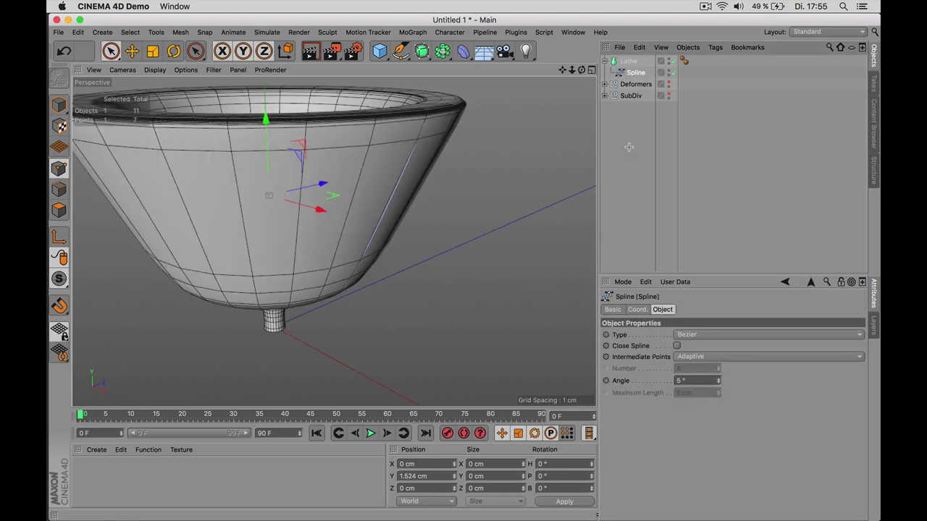
pyautogui.click(629, 146)
pyautogui.scroll(-5, 393, 241)
pyautogui.keyDown('alt'); pyautogui.moveTo(358, 263); pyautogui.dragTo(377, 212); pyautogui.keyUp('alt')
pyautogui.keyDown('alt'); pyautogui.moveTo(316, 311); pyautogui.dragTo(432, 221, button='right'); pyautogui.keyUp('alt')
# With the Lathe temporarily disabled, select the profile's two lowest points and move them outward to about X 0.344 cm, widening the neck
pyautogui.click(630, 73)
pyautogui.scroll(2, 341, 310)
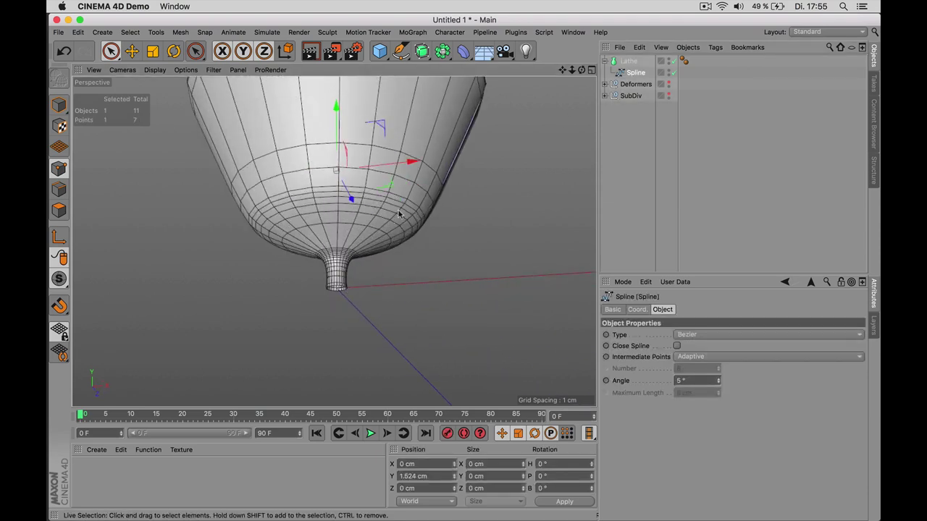
pyautogui.press('q')
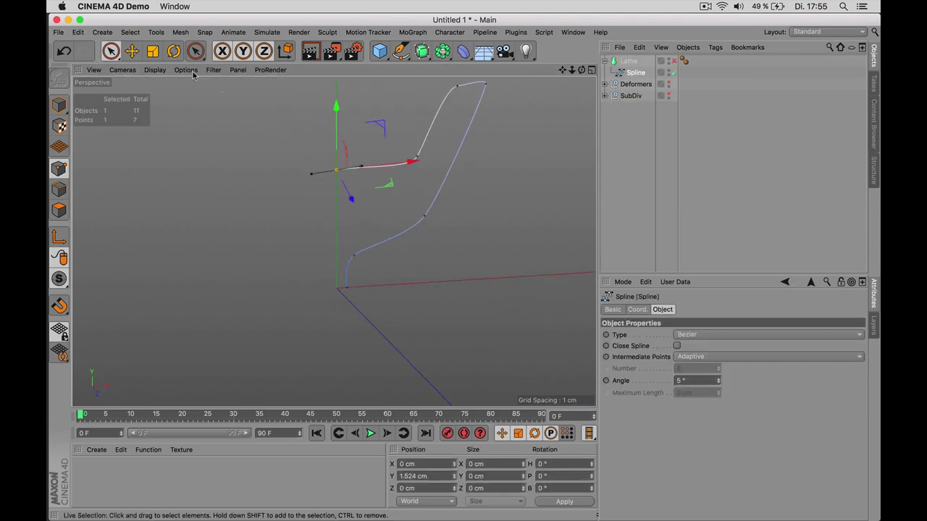
pyautogui.moveTo(110, 51); pyautogui.dragTo(165, 87)
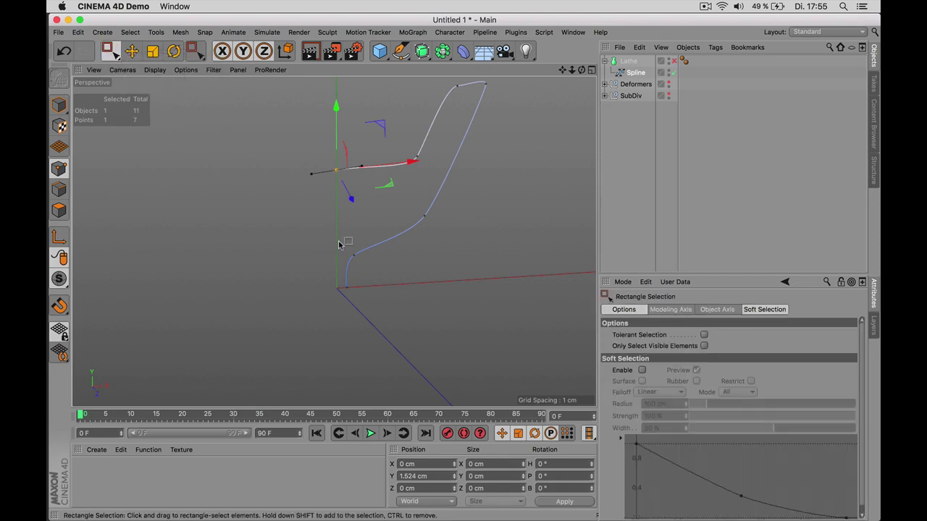
pyautogui.moveTo(336, 244); pyautogui.dragTo(366, 305)
pyautogui.moveTo(420, 275); pyautogui.dragTo(427, 247)
pyautogui.press('q')
pyautogui.scroll(-5, 408, 263)
pyautogui.middleClick(472, 210)
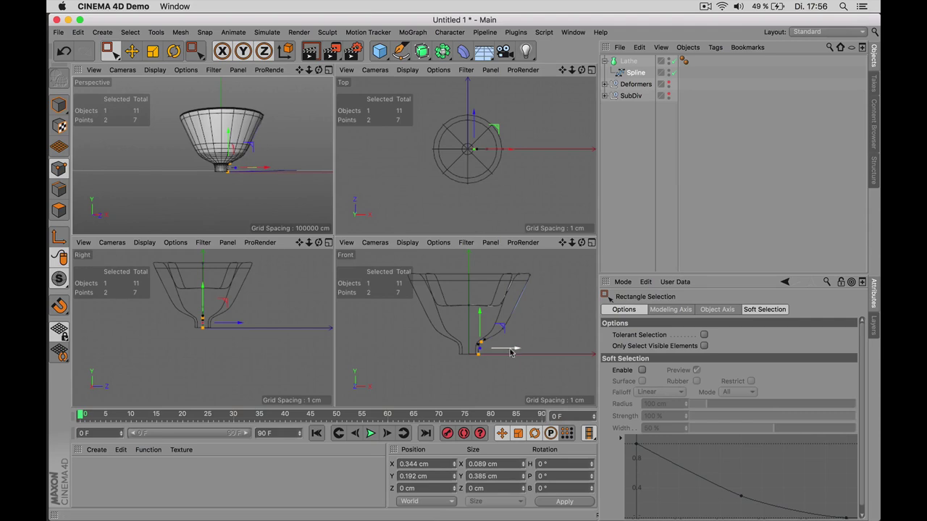
# Select the profile's upper points in the front view and move them down to make the bowl shallower
pyautogui.middleClick(511, 350)
pyautogui.moveTo(308, 115); pyautogui.dragTo(507, 217)
pyautogui.moveTo(403, 109); pyautogui.dragTo(402, 139)
# Select the profile's outer bulge point and move it to about X 1.171 cm, Y 0.727 cm
pyautogui.moveTo(414, 253); pyautogui.dragTo(399, 239)
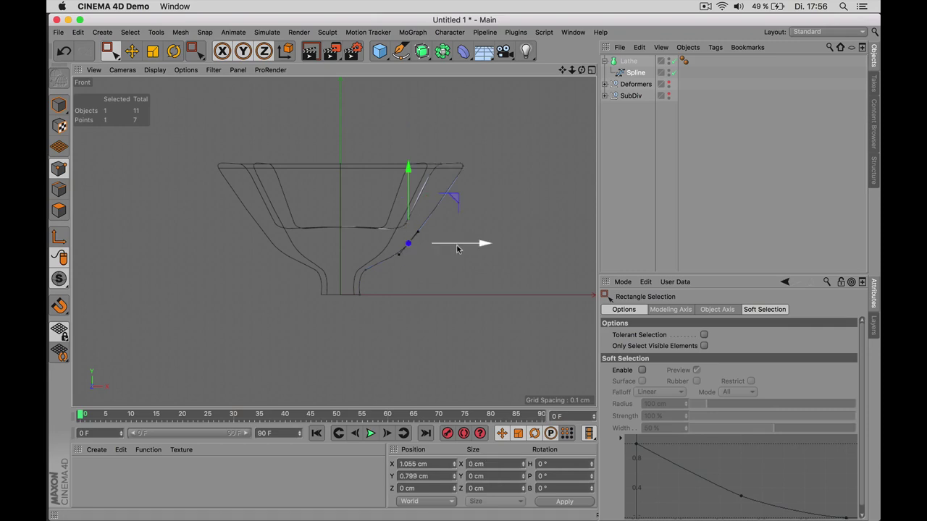
pyautogui.press('e')
pyautogui.moveTo(438, 270); pyautogui.dragTo(444, 275)
pyautogui.middleClick(428, 292)
pyautogui.middleClick(311, 187)
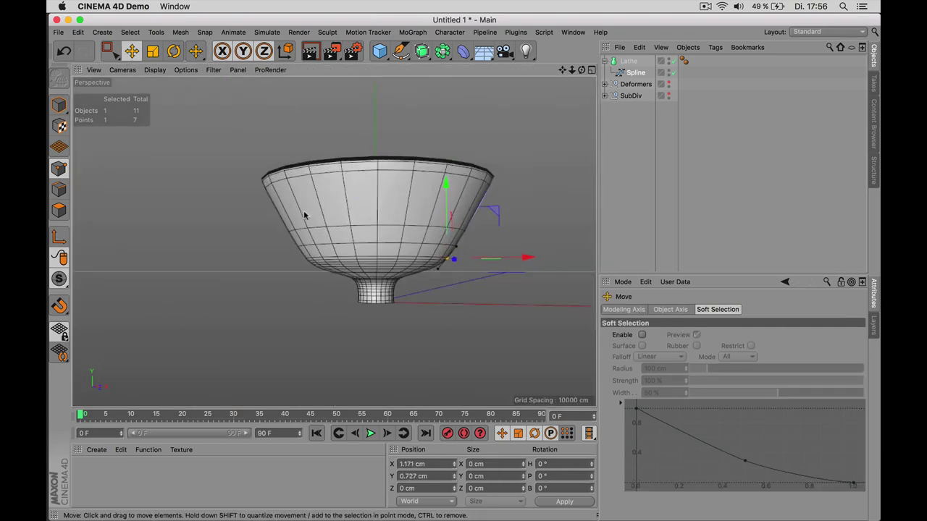
# Move the profile's lowest point at the neck inward to about X 0.272 cm
pyautogui.keyDown('alt'); pyautogui.moveTo(305, 222); pyautogui.dragTo(342, 209); pyautogui.keyUp('alt')
pyautogui.scroll(4, 389, 318)
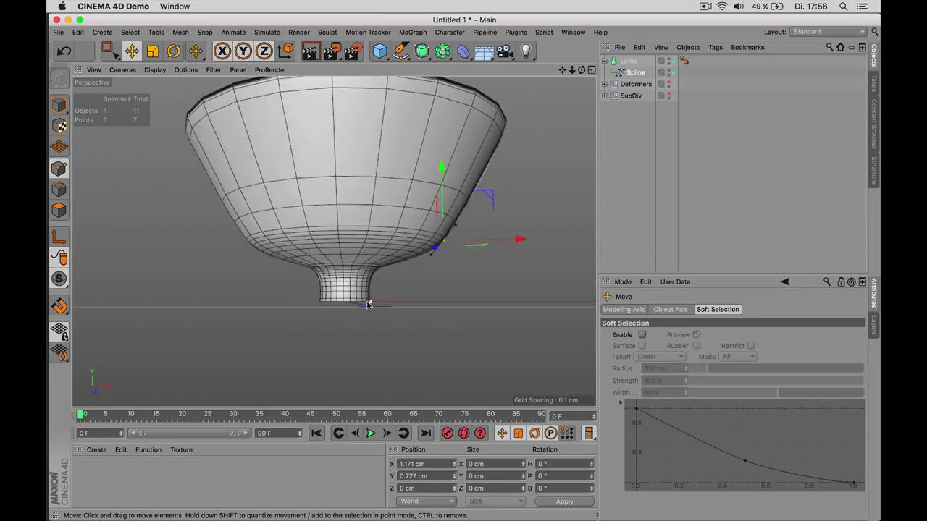
pyautogui.moveTo(368, 305); pyautogui.dragTo(369, 302)
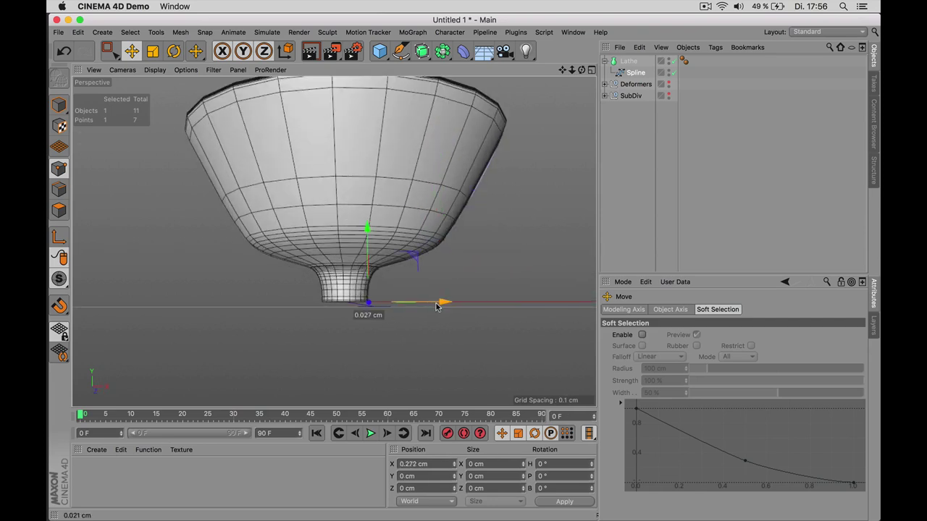
# Add a Symmetry object, nest the Lathe under it and set its mirror plane to XZ
pyautogui.click(441, 52)
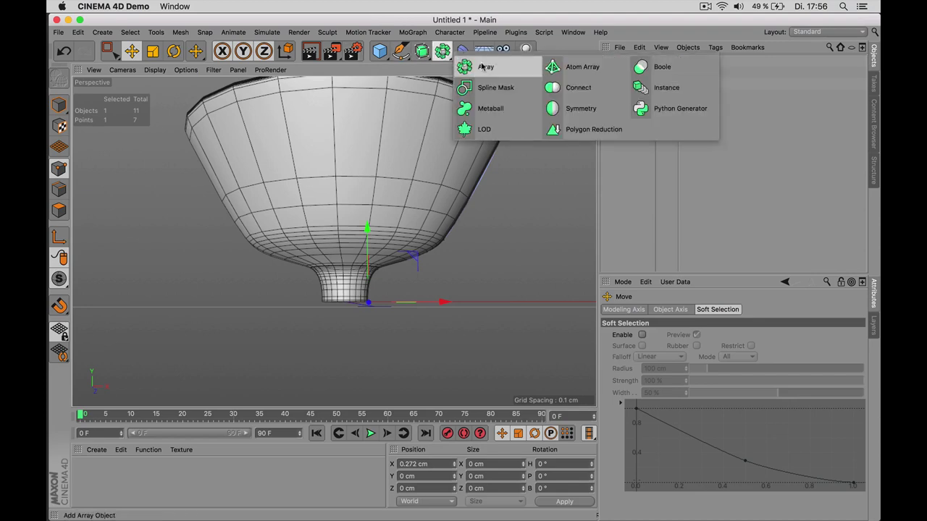
pyautogui.click(580, 108)
pyautogui.moveTo(627, 72); pyautogui.dragTo(631, 62)
pyautogui.click(635, 61)
pyautogui.click(681, 335)
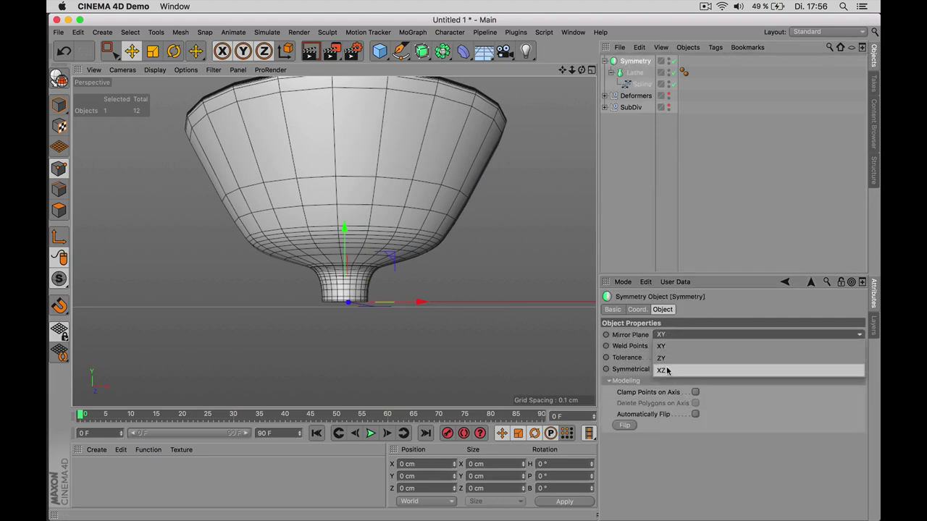
pyautogui.click(663, 370)
# Examine the mirrored bowls and their joint at the neck with the Symmetry object switched off and on
pyautogui.scroll(-5, 426, 249)
pyautogui.keyDown('alt'); pyautogui.moveTo(333, 240); pyautogui.dragTo(356, 255); pyautogui.keyUp('alt')
pyautogui.scroll(2, 419, 328)
pyautogui.scroll(5, 356, 255)
pyautogui.scroll(8, 381, 252)
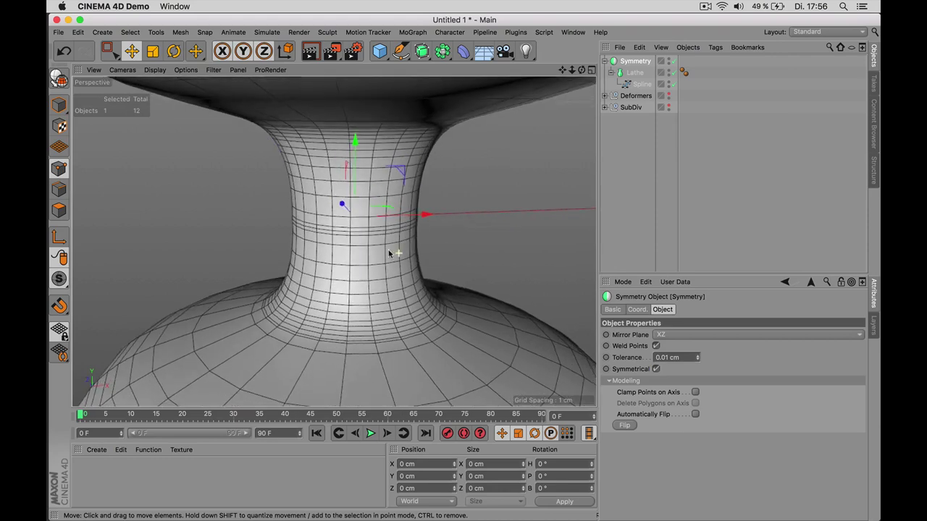
pyautogui.click(673, 61)
pyautogui.click(672, 62)
pyautogui.scroll(-5, 276, 218)
pyautogui.scroll(4, 328, 219)
pyautogui.keyDown('alt'); pyautogui.moveTo(352, 269); pyautogui.dragTo(153, 316); pyautogui.keyUp('alt')
pyautogui.scroll(-5, 210, 242)
pyautogui.scroll(3, 254, 224)
pyautogui.scroll(-4, 175, 259)
pyautogui.keyDown('alt'); pyautogui.moveTo(176, 262); pyautogui.dragTo(314, 239); pyautogui.keyUp('alt')
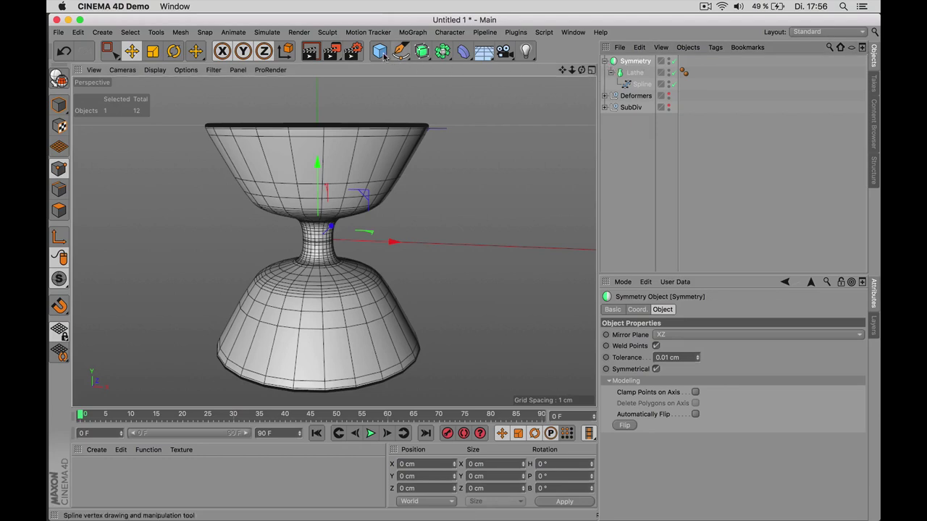
# Add a Null, nest the Symmetry object under it and rotate the Null so the spool lies horizontally
pyautogui.moveTo(379, 51); pyautogui.dragTo(410, 69)
pyautogui.moveTo(631, 73); pyautogui.dragTo(627, 64)
pyautogui.press('r')
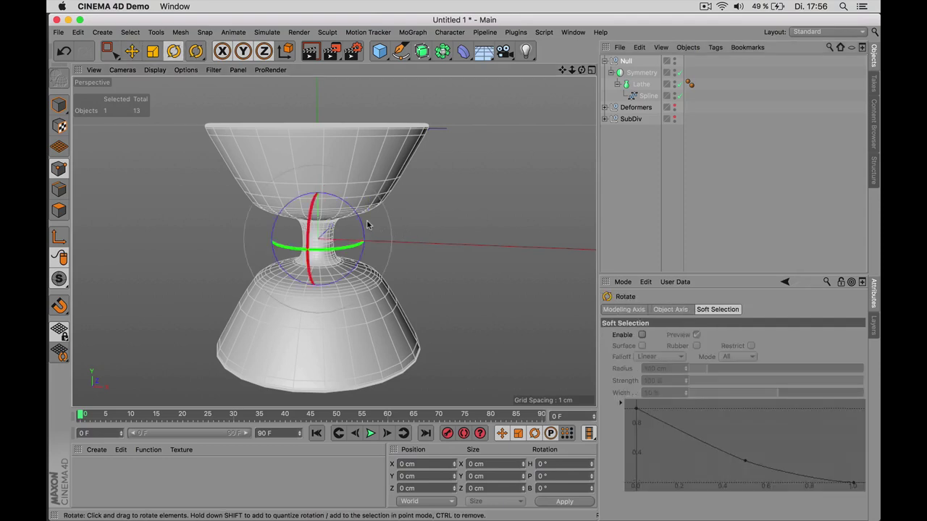
pyautogui.moveTo(346, 211); pyautogui.dragTo(291, 184)
# Examine the horizontal spool from several angles and review the Symmetry and Lathe objects
pyautogui.scroll(-3, 238, 205)
pyautogui.keyDown('alt'); pyautogui.moveTo(187, 219); pyautogui.dragTo(357, 257); pyautogui.keyUp('alt')
pyautogui.scroll(3, 357, 257)
pyautogui.scroll(-2, 234, 249)
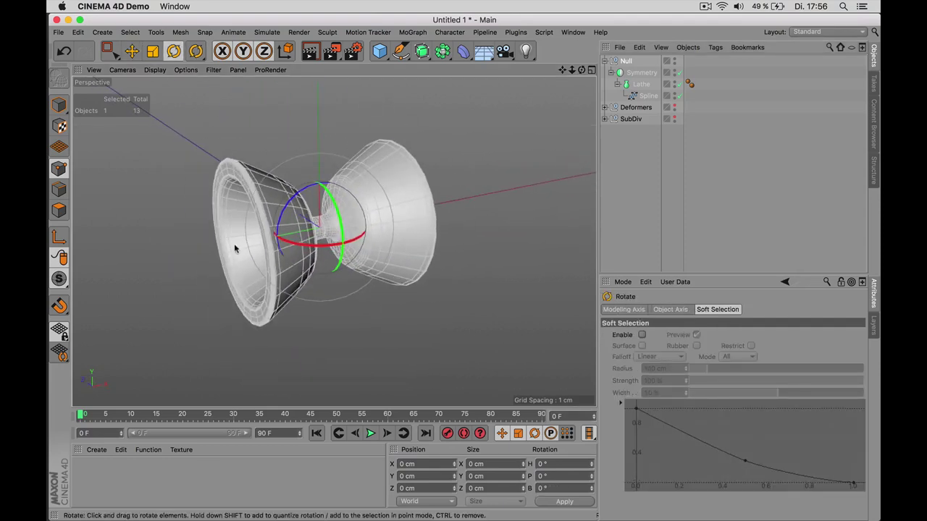
pyautogui.keyDown('alt'); pyautogui.moveTo(234, 248); pyautogui.dragTo(297, 254); pyautogui.keyUp('alt')
pyautogui.scroll(3, 307, 238)
pyautogui.scroll(3, 364, 252)
pyautogui.keyDown('alt'); pyautogui.moveTo(354, 265); pyautogui.dragTo(326, 273); pyautogui.keyUp('alt')
pyautogui.scroll(-2, 363, 264)
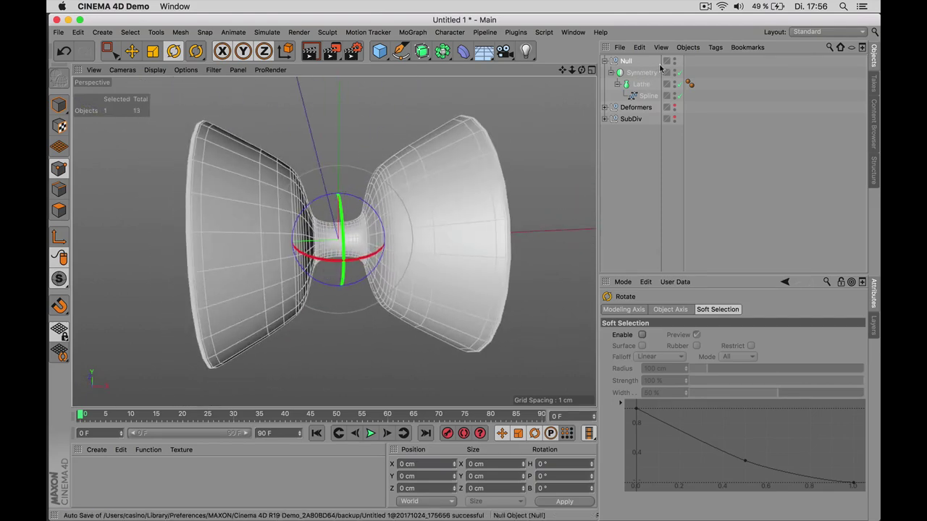
pyautogui.click(640, 73)
pyautogui.click(643, 85)
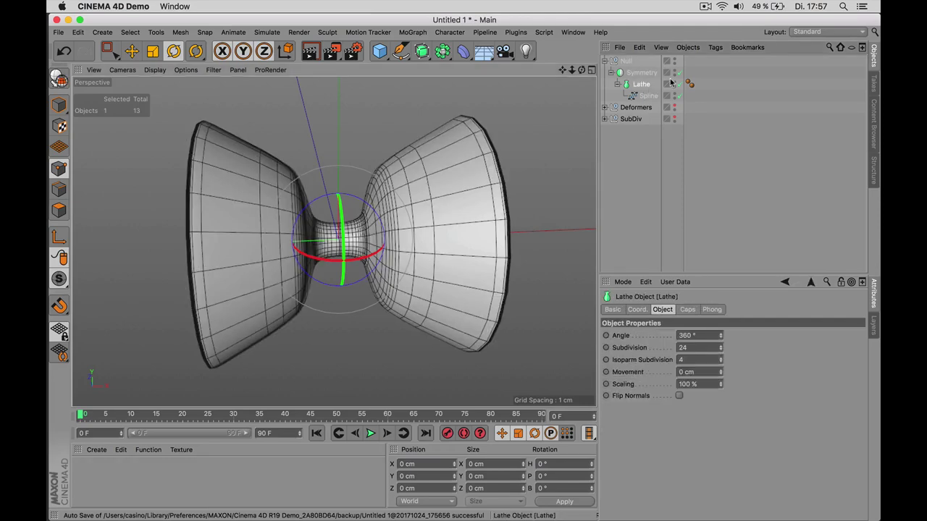
pyautogui.keyDown('alt'); pyautogui.moveTo(399, 223); pyautogui.dragTo(427, 254); pyautogui.keyUp('alt')
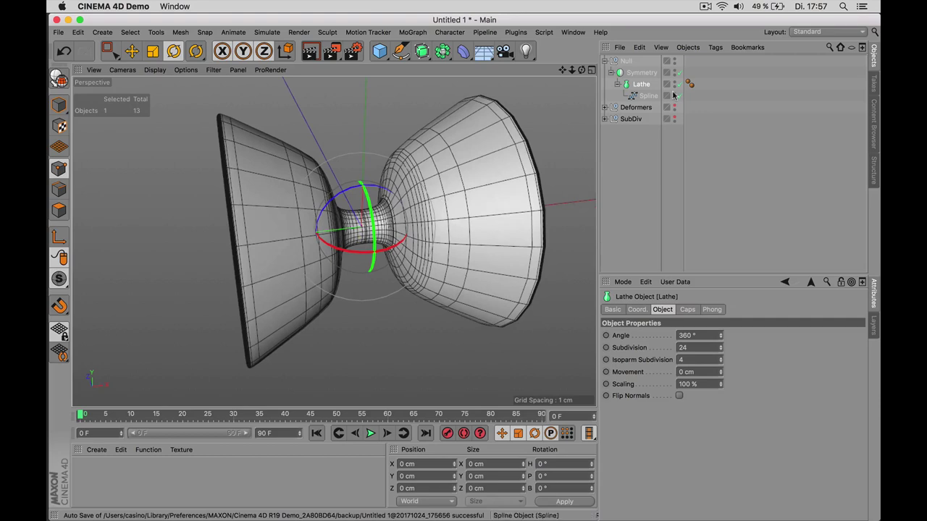
# Set the Spline's intermediate points to Natural with a number of 3
pyautogui.click(632, 95)
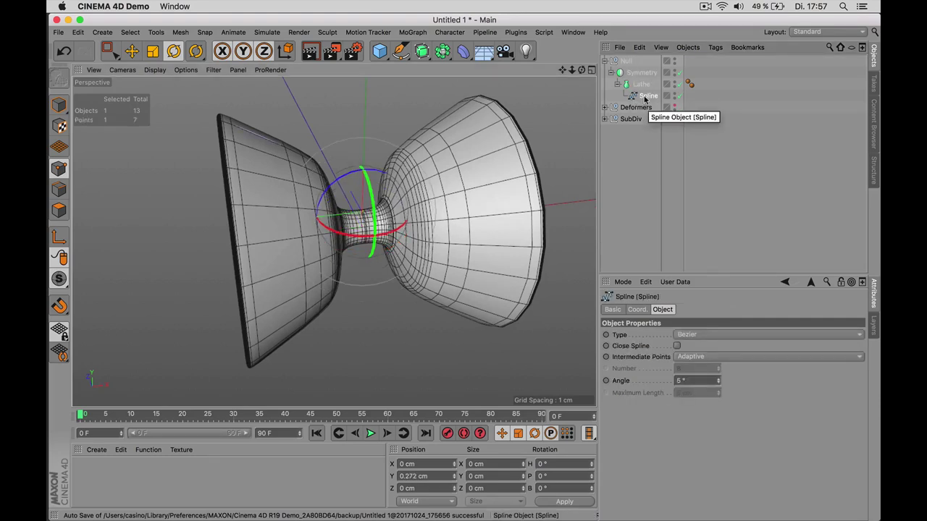
pyautogui.click(687, 356)
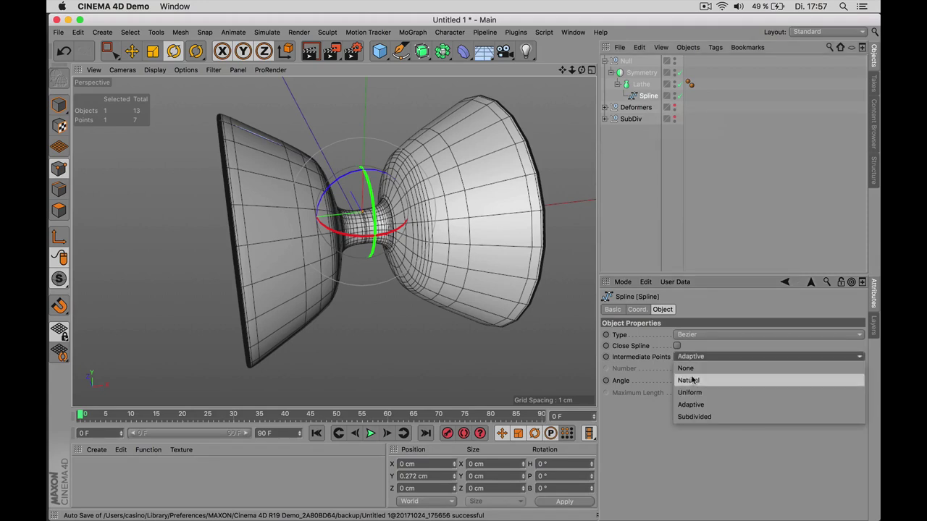
pyautogui.click(690, 382)
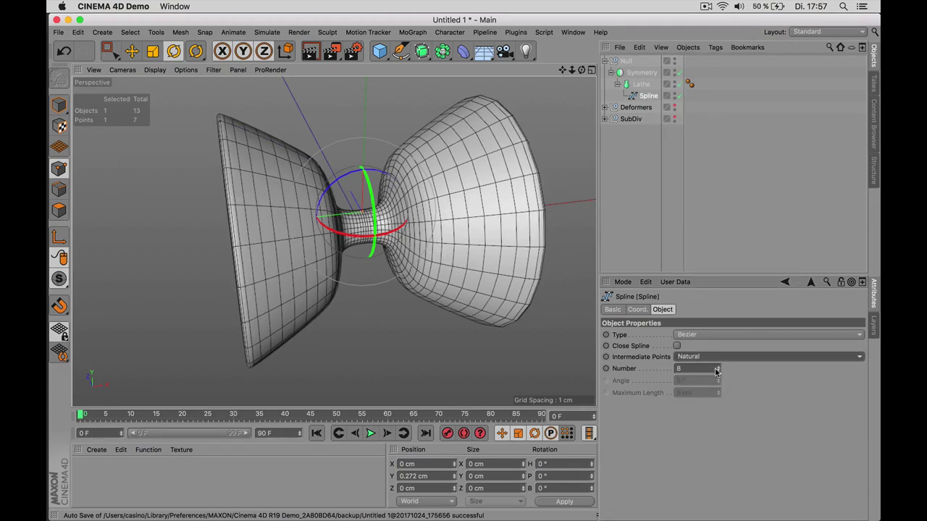
pyautogui.click(717, 372)
pyautogui.click(716, 371)
pyautogui.click(716, 371)
pyautogui.click(716, 372)
pyautogui.click(717, 372)
# Select the spline point at the middle of the neck with Live Selection
pyautogui.keyDown('alt'); pyautogui.moveTo(521, 270); pyautogui.dragTo(466, 291); pyautogui.keyUp('alt')
pyautogui.scroll(5, 470, 283)
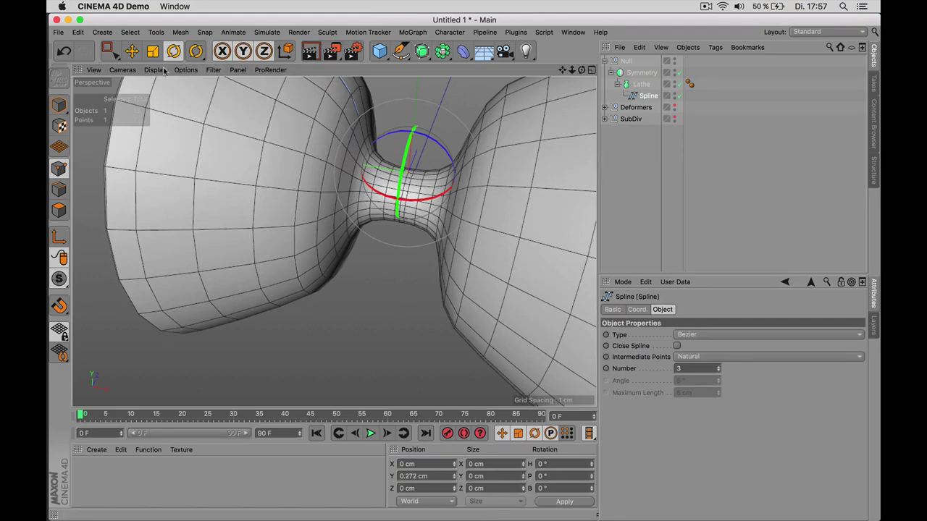
pyautogui.moveTo(108, 50); pyautogui.dragTo(123, 63)
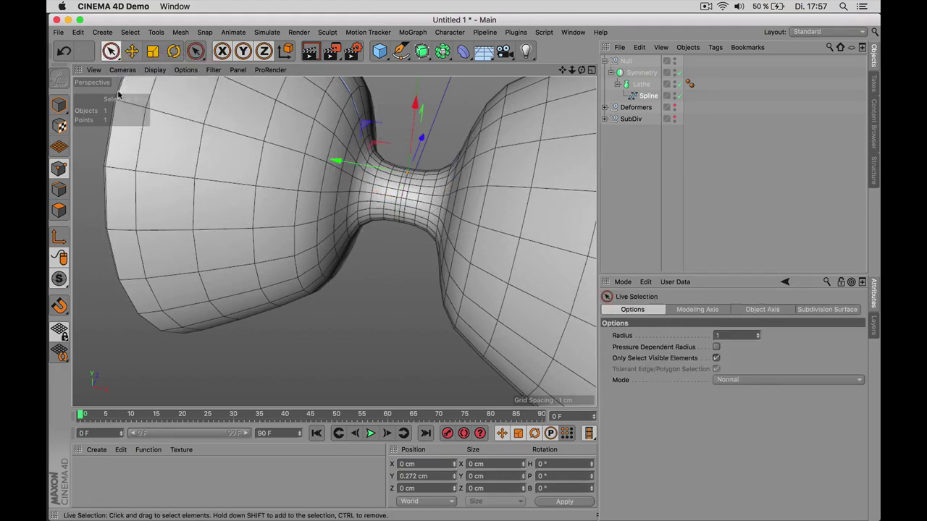
pyautogui.click(409, 176)
# Inspect the neck point and the whole spool with the Symmetry and Lathe generators switched off and back on
pyautogui.click(678, 72)
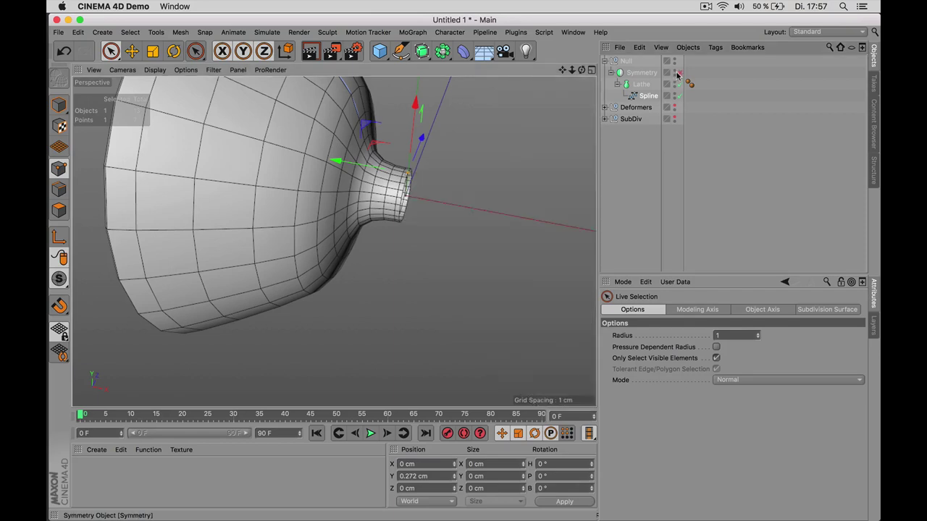
pyautogui.click(678, 84)
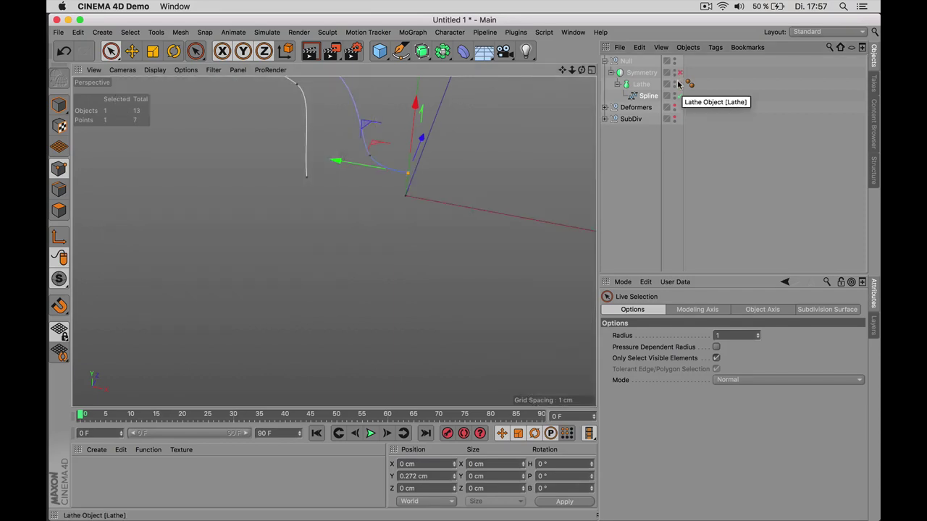
pyautogui.click(679, 84)
pyautogui.click(678, 84)
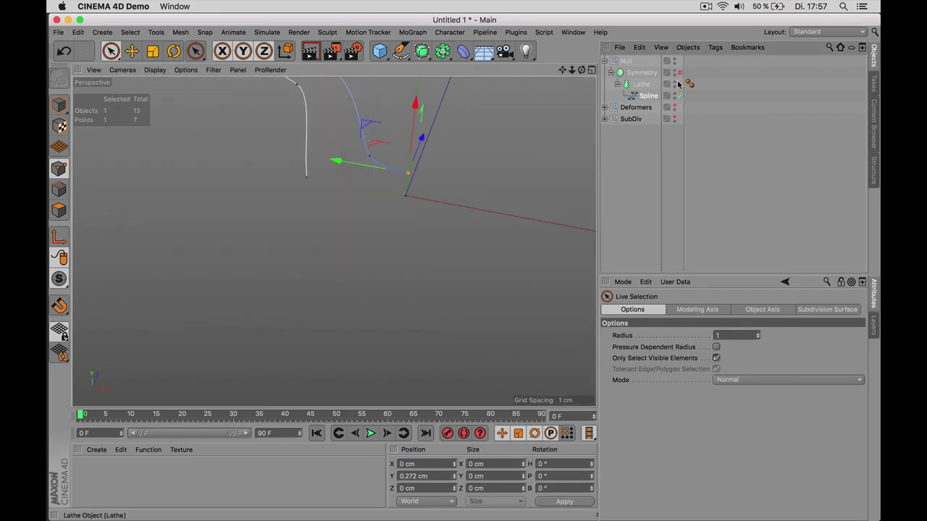
pyautogui.click(678, 83)
pyautogui.click(679, 72)
pyautogui.keyDown('alt'); pyautogui.moveTo(418, 269); pyautogui.dragTo(356, 267, button='right'); pyautogui.keyUp('alt')
pyautogui.keyDown('alt'); pyautogui.moveTo(356, 267); pyautogui.dragTo(410, 162); pyautogui.keyUp('alt')
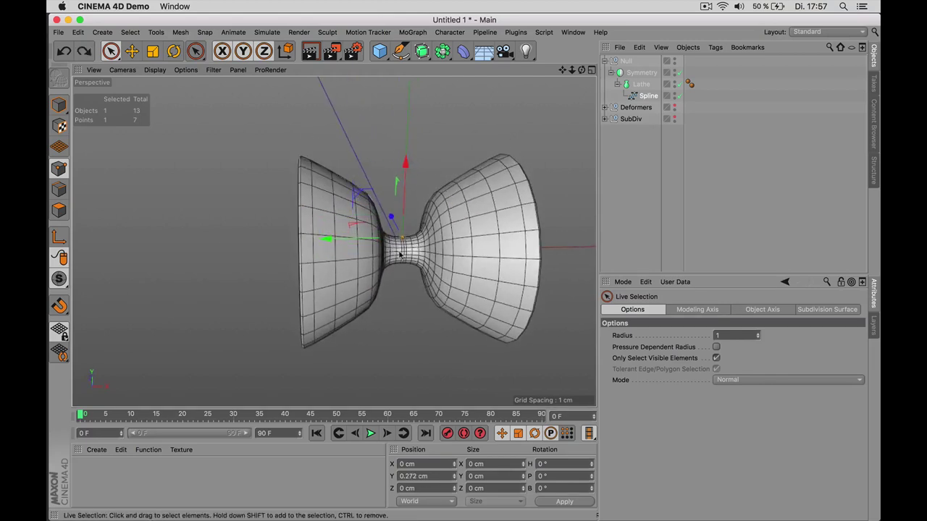
pyautogui.keyDown('alt'); pyautogui.moveTo(381, 255); pyautogui.dragTo(468, 234); pyautogui.keyUp('alt')
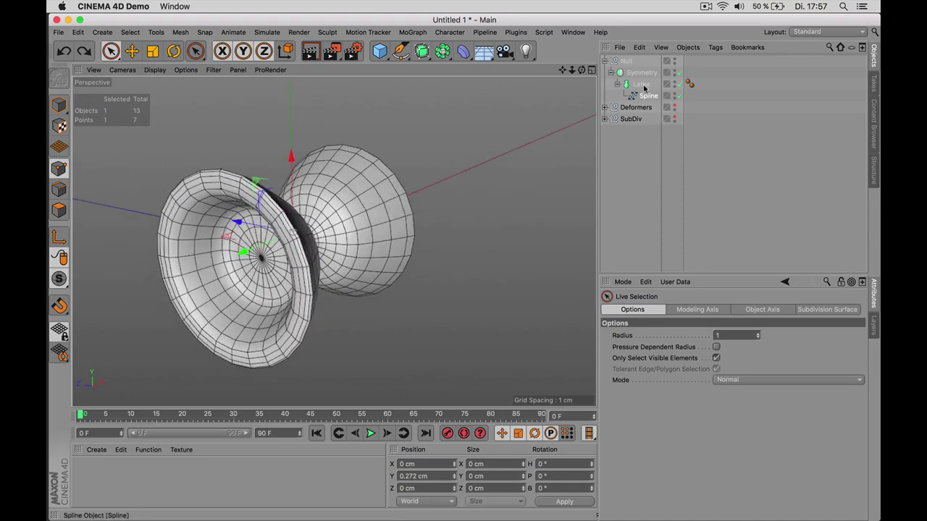
pyautogui.keyDown('alt'); pyautogui.moveTo(357, 224); pyautogui.dragTo(417, 230); pyautogui.keyUp('alt')
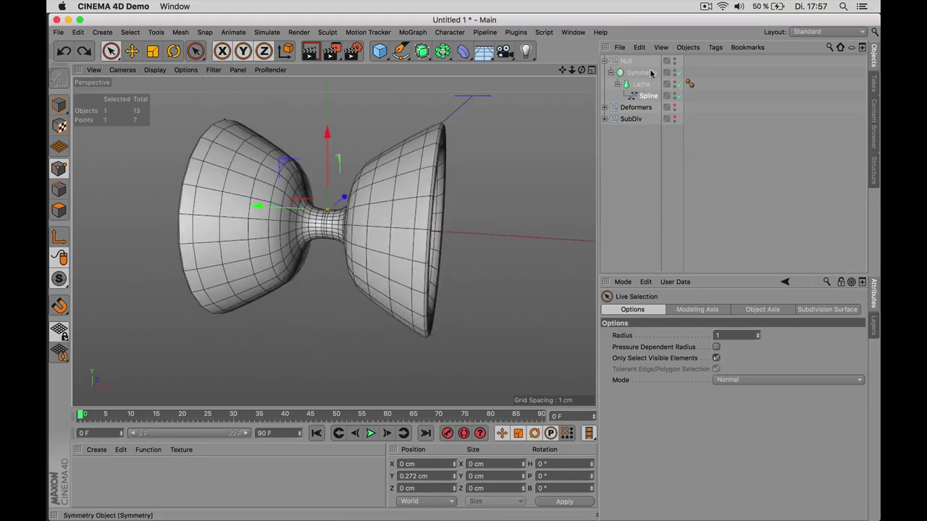
# Delete the Null together with its Symmetry, Lathe and Spline children
pyautogui.click(401, 51)
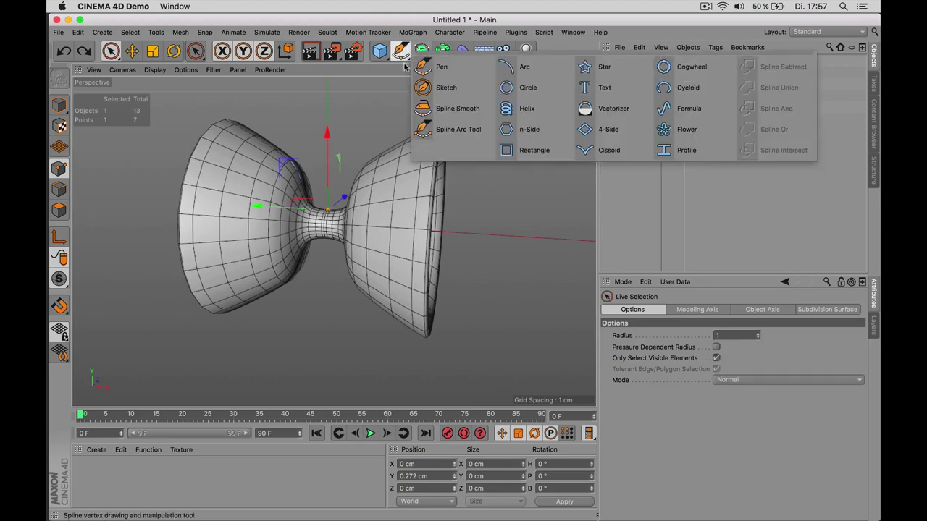
pyautogui.click(449, 67)
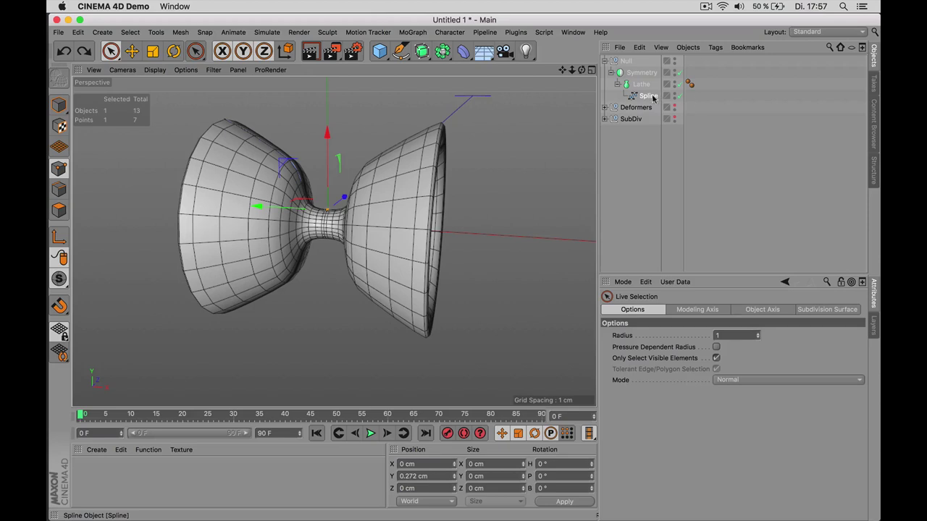
pyautogui.click(650, 96)
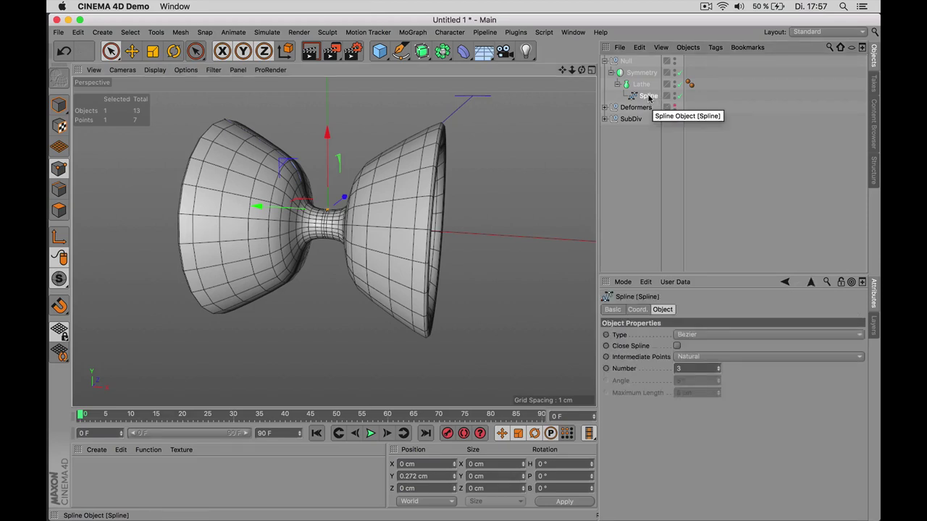
pyautogui.keyDown('shift'); pyautogui.click(612, 61); pyautogui.keyUp('shift')
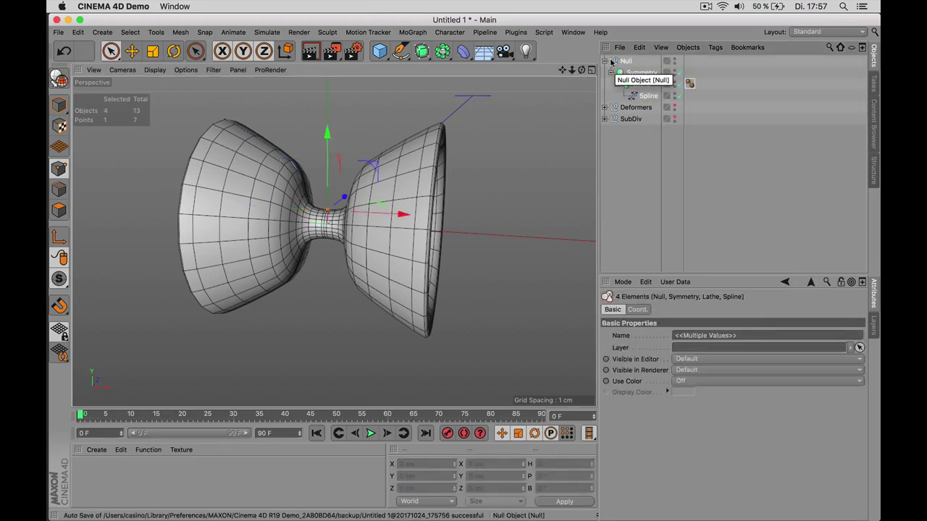
pyautogui.press('Delete')
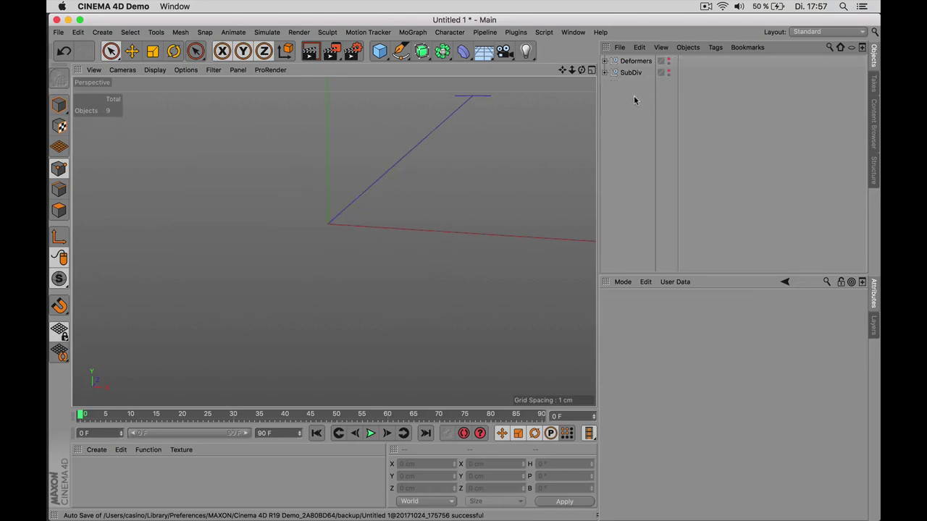
# Add a Rectangle spline with a width of 6 cm and a height of 6 cm
pyautogui.click(400, 51)
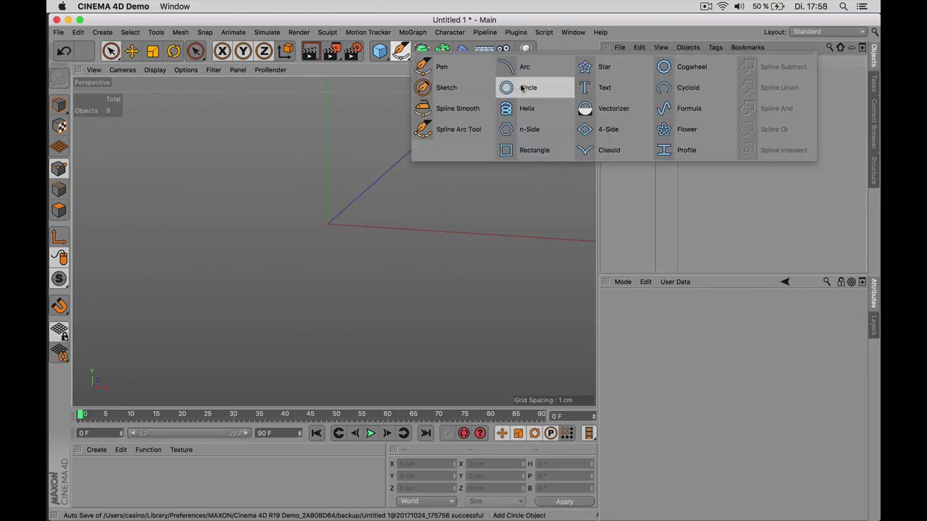
pyautogui.click(534, 151)
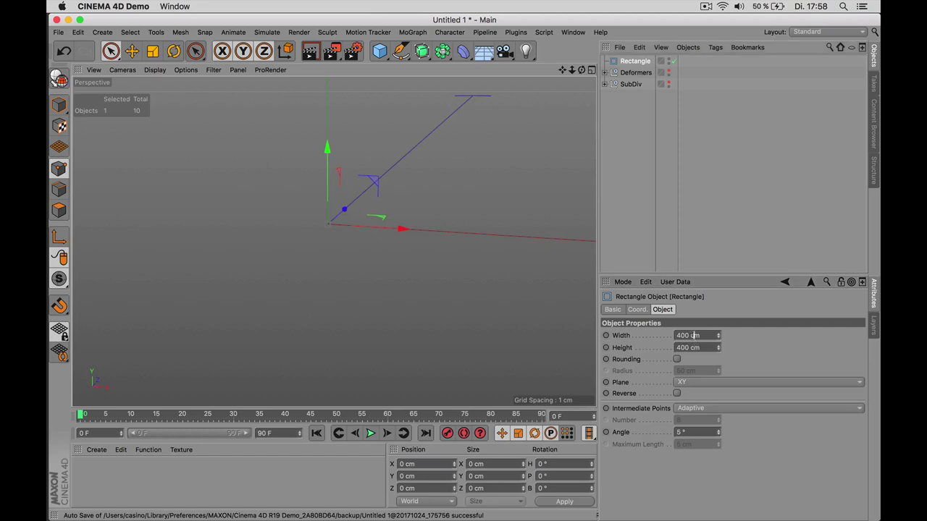
pyautogui.write('6')
pyautogui.press('Tab')
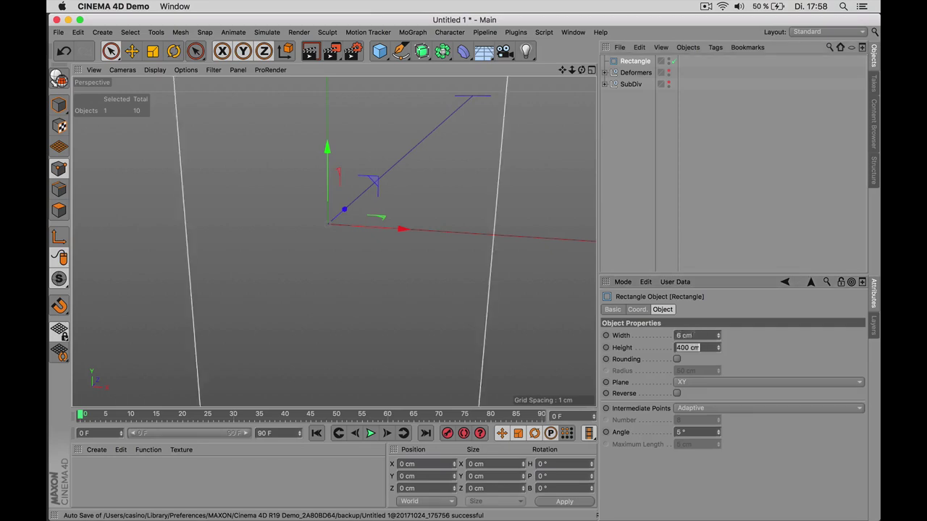
pyautogui.write('6')
pyautogui.press('Return')
pyautogui.scroll(-5, 273, 279)
pyautogui.keyDown('alt'); pyautogui.moveTo(273, 278); pyautogui.dragTo(318, 253); pyautogui.keyUp('alt')
pyautogui.scroll(3, 275, 276)
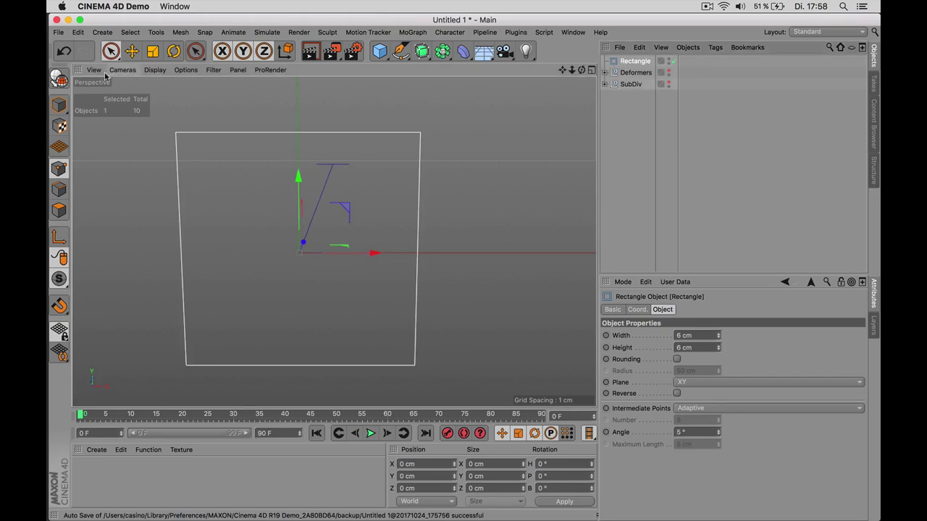
# Make the rectangle editable and subdivide all four of its sides once
pyautogui.click(59, 81)
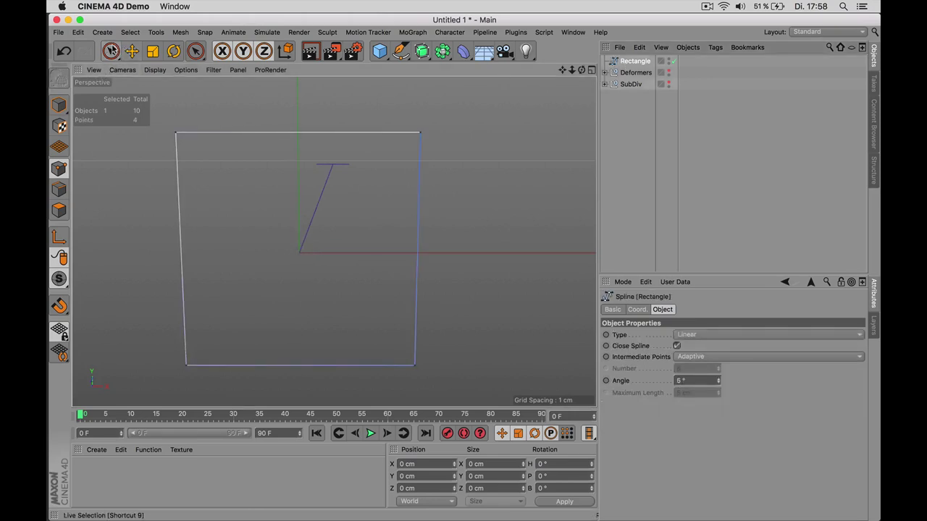
pyautogui.click(111, 50)
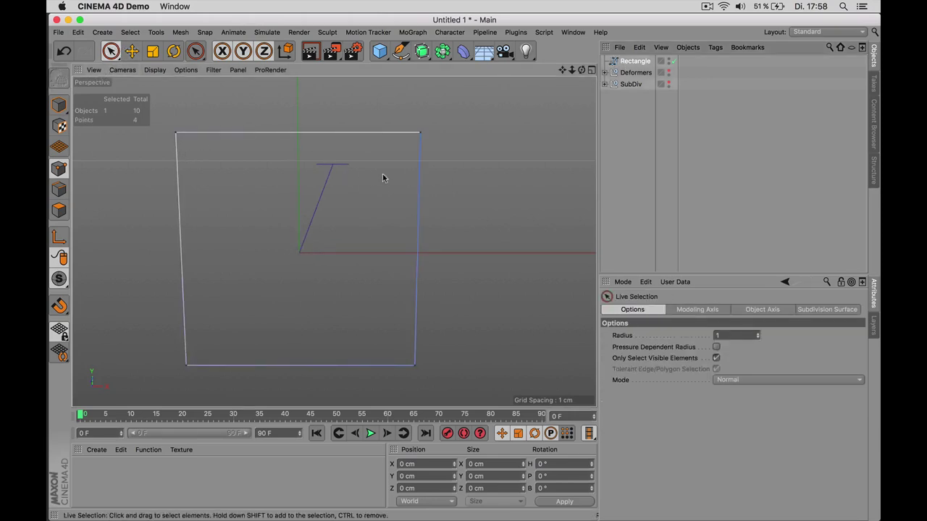
pyautogui.press('super+a')
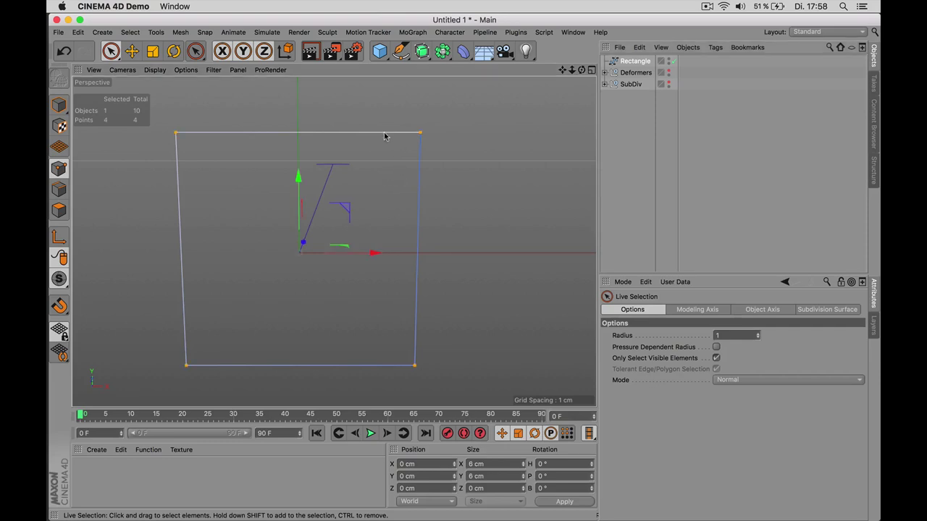
pyautogui.press('0')
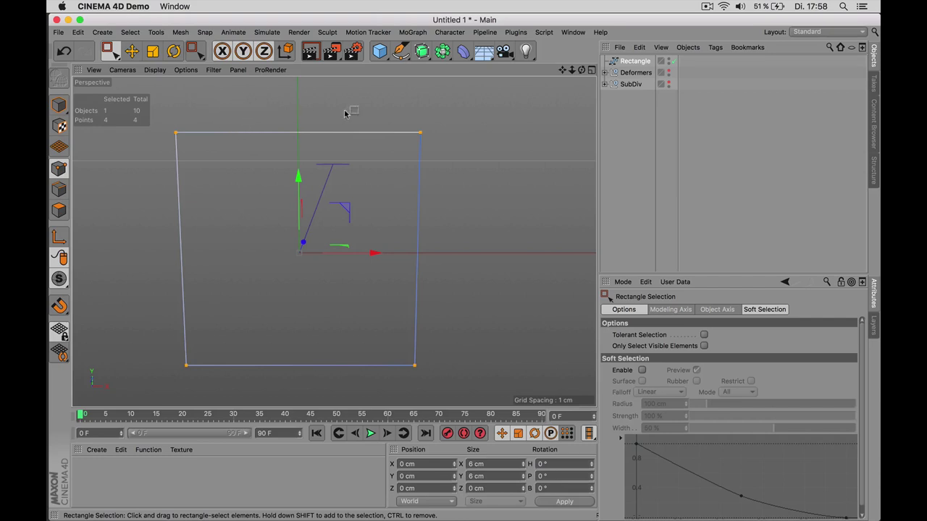
pyautogui.rightClick(454, 114)
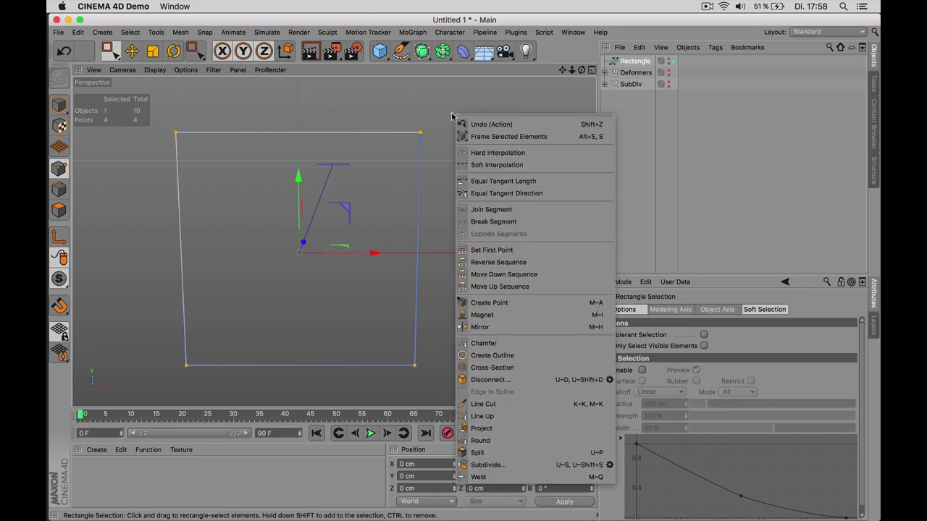
pyautogui.click(495, 466)
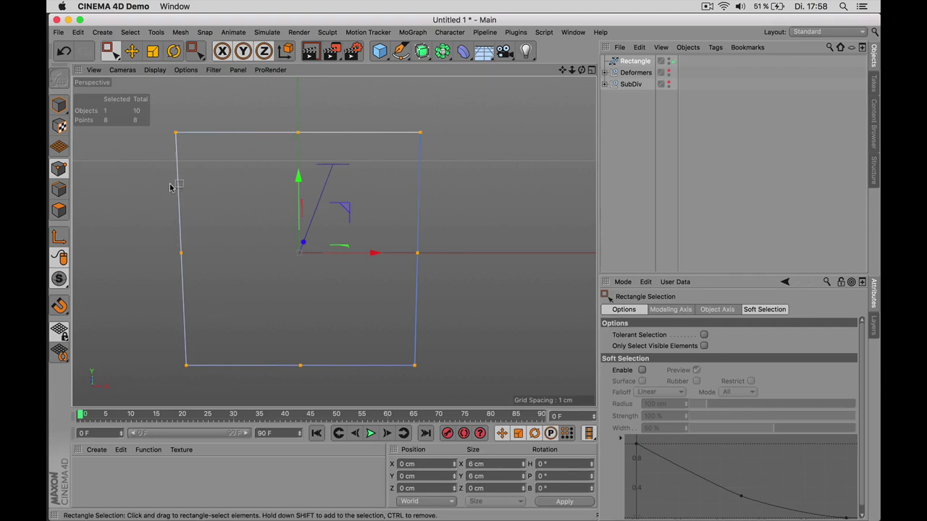
# Subdivide the rectangle's positive-X side and pull its middle point inward to about X 0.74 cm
pyautogui.moveTo(408, 127); pyautogui.dragTo(456, 405)
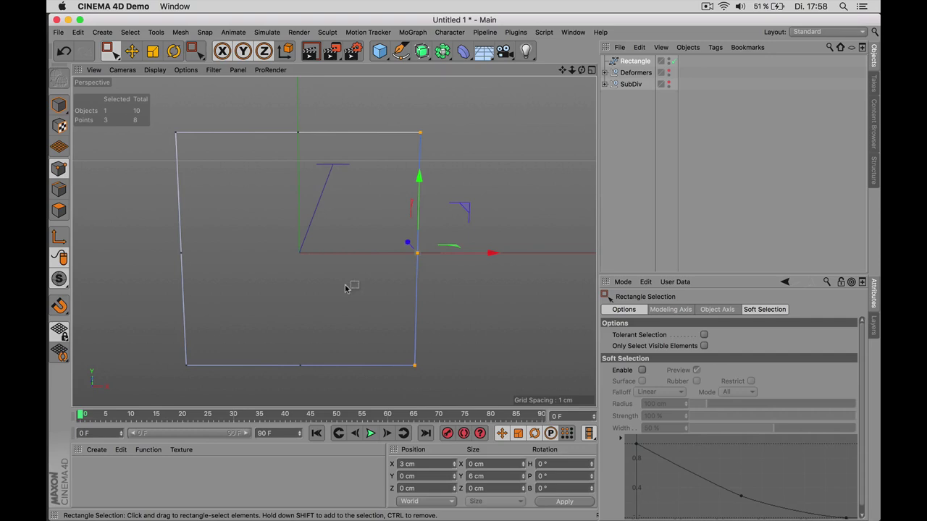
pyautogui.rightClick(485, 170)
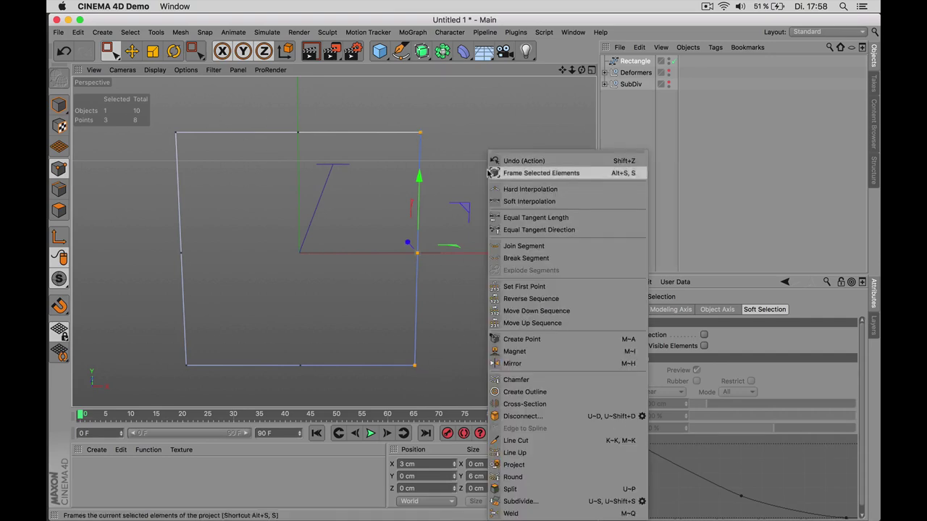
pyautogui.click(534, 500)
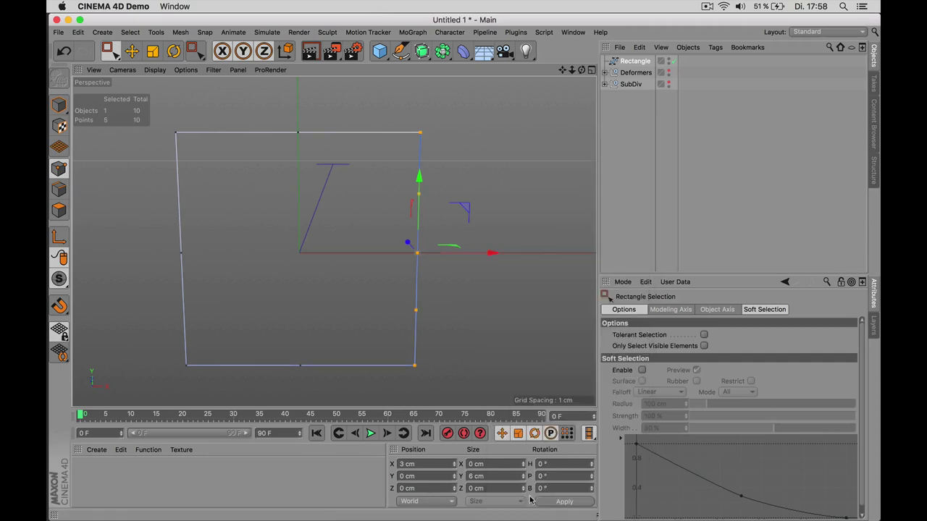
pyautogui.click(415, 252)
pyautogui.moveTo(488, 253); pyautogui.dragTo(397, 262)
# Turn off Close Spline for the rectangle and delete the three points on its negative-X side
pyautogui.click(635, 62)
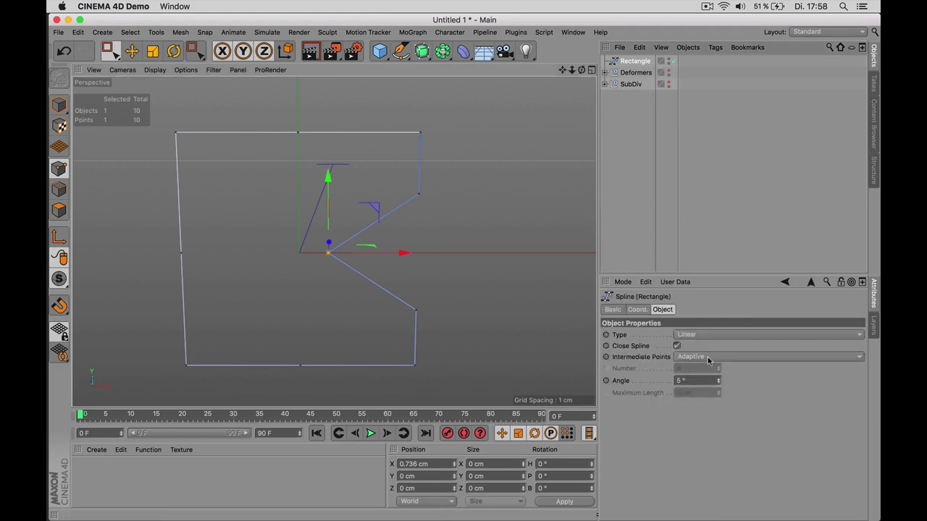
pyautogui.click(676, 346)
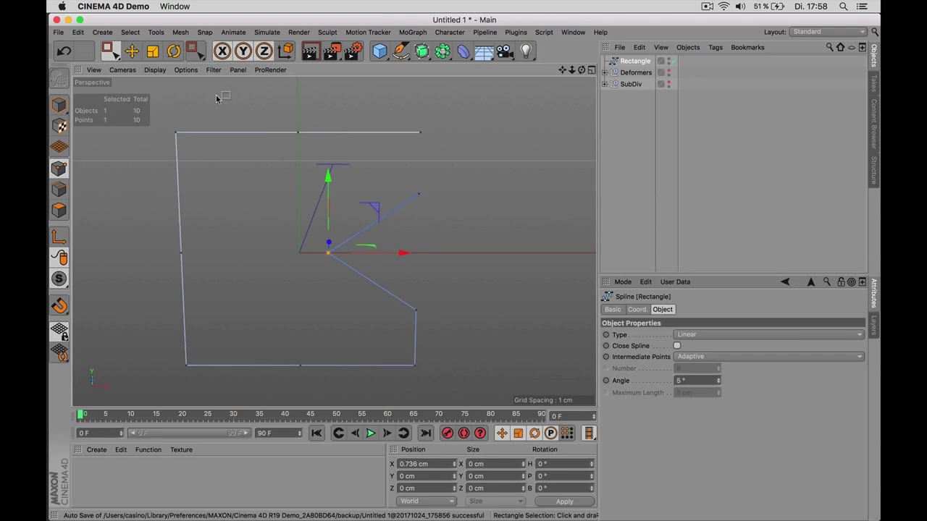
pyautogui.moveTo(217, 96); pyautogui.dragTo(150, 382)
pyautogui.press('BackSpace')
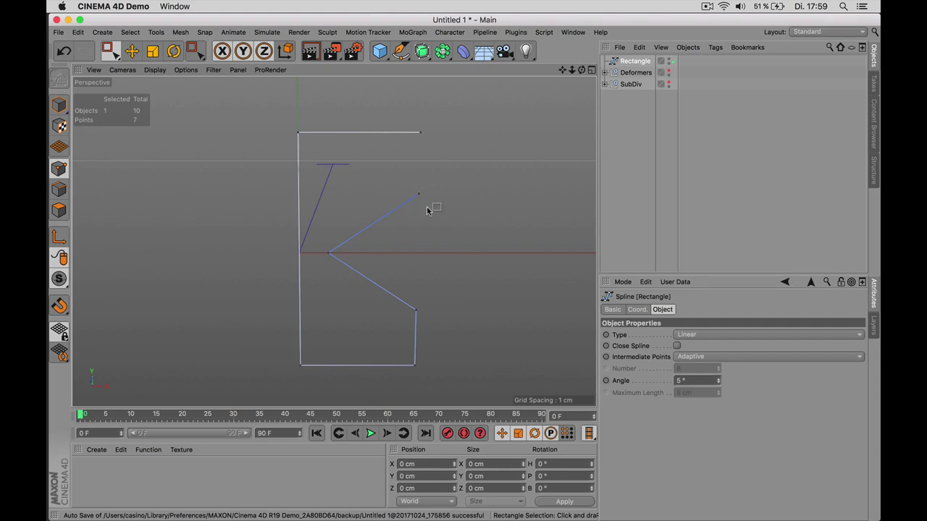
# Set the lower axis point at Y -3 cm as the spline's first point to move the gap to the Y axis
pyautogui.moveTo(276, 357); pyautogui.dragTo(312, 379)
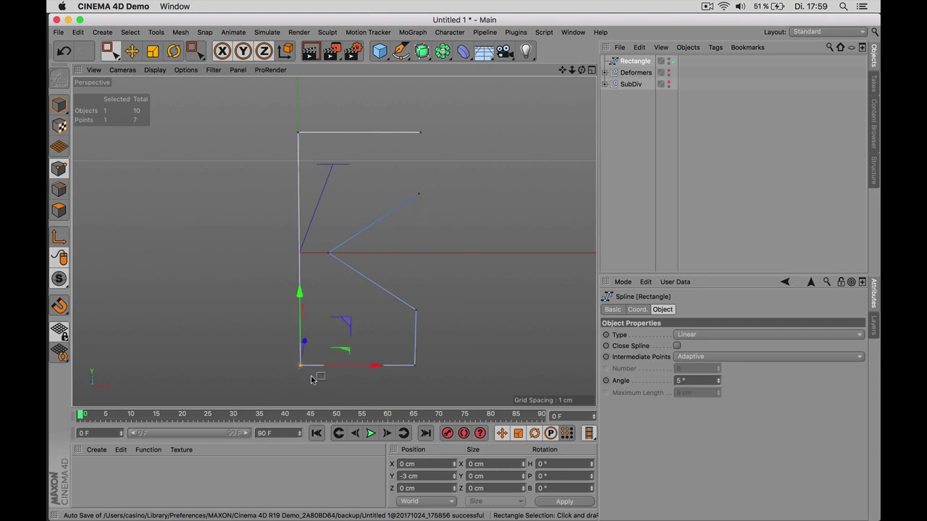
pyautogui.click(154, 32)
pyautogui.moveTo(180, 32)
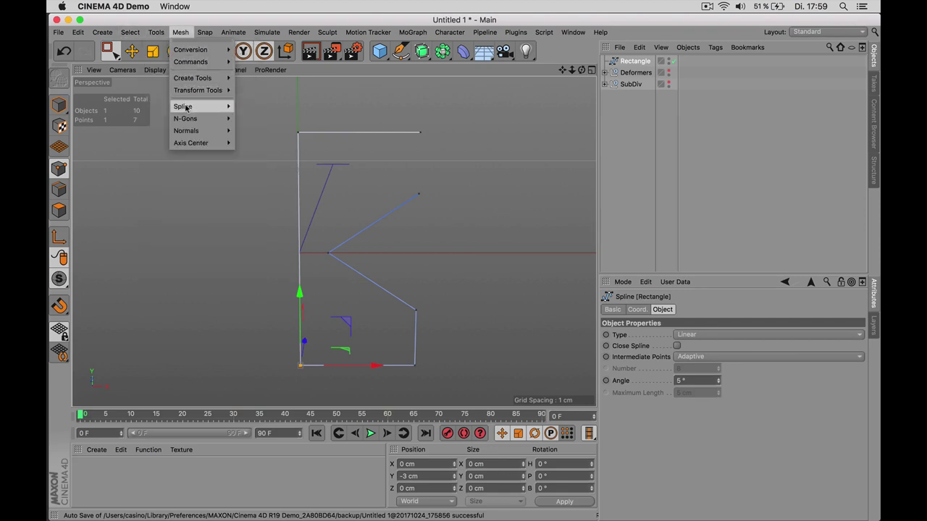
pyautogui.moveTo(188, 107)
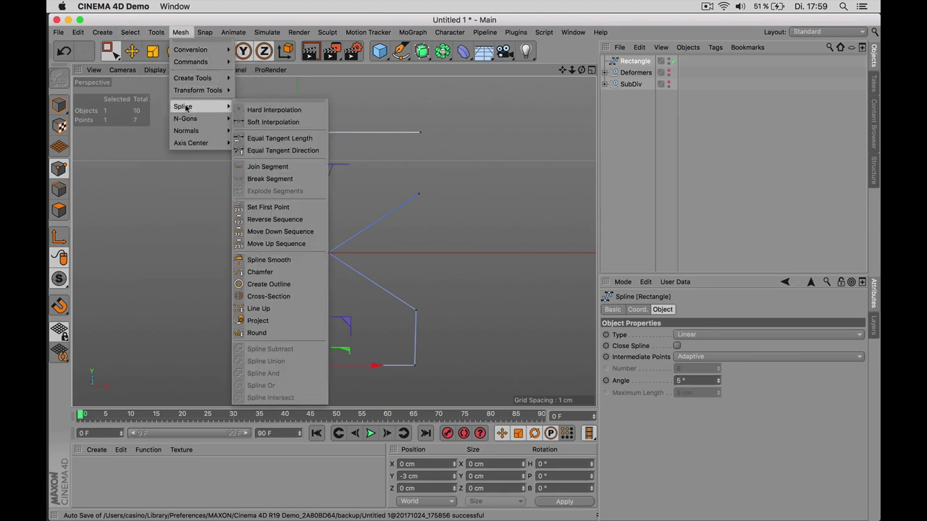
pyautogui.click(279, 104)
pyautogui.moveTo(280, 102); pyautogui.dragTo(533, 106)
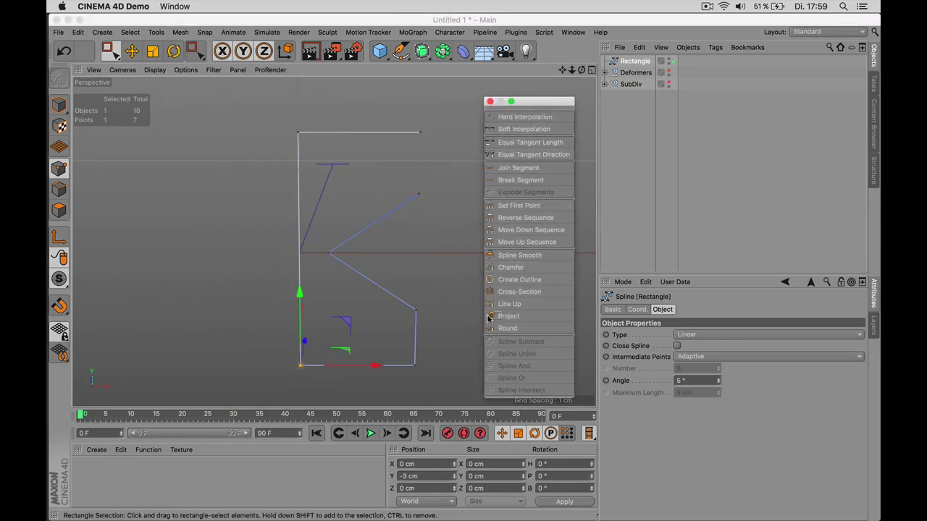
pyautogui.click(520, 207)
pyautogui.click(490, 101)
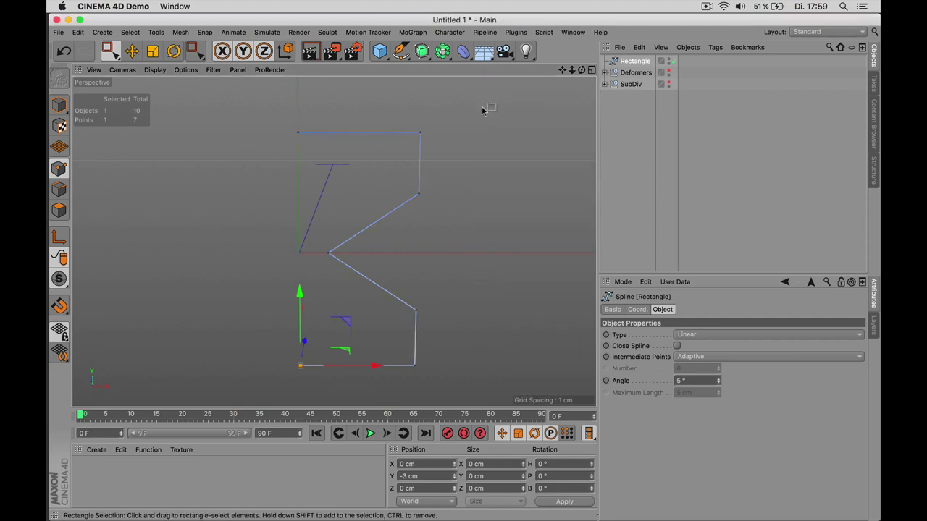
# Subdivide the profile's upper and lower horizontal edges once
pyautogui.moveTo(581, 70)
pyautogui.mouseDown()
pyautogui.moveTo(539, 75)
pyautogui.moveTo(590, 76)
pyautogui.moveTo(569, 80)
pyautogui.mouseUp()
pyautogui.keyDown('alt'); pyautogui.moveTo(334, 241); pyautogui.dragTo(331, 242); pyautogui.keyUp('alt')
pyautogui.moveTo(273, 113); pyautogui.dragTo(444, 147)
pyautogui.keyDown('shift'); pyautogui.moveTo(280, 348); pyautogui.dragTo(444, 380); pyautogui.keyUp('shift')
pyautogui.rightClick(482, 172)
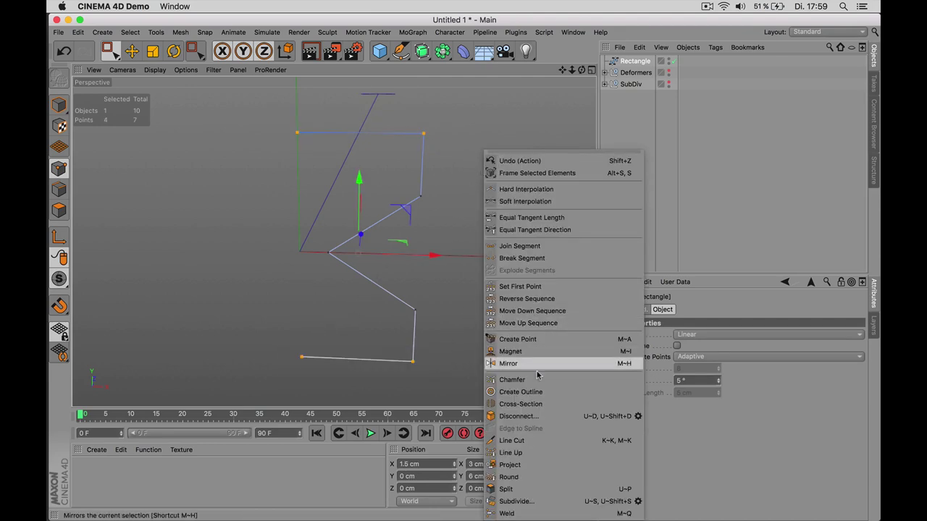
pyautogui.click(531, 500)
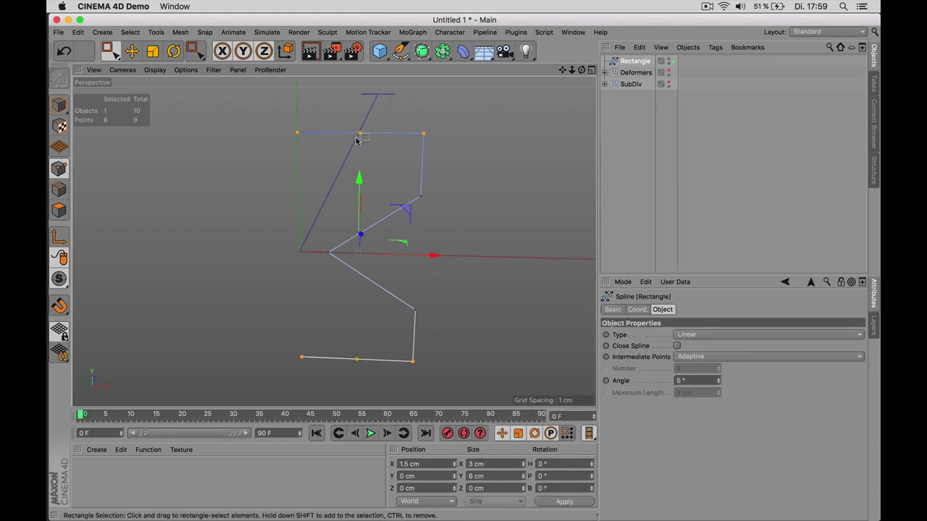
# Scale the profile's two end points together along Y toward the centre, to about 0.78 cm from the origin
pyautogui.moveTo(284, 121); pyautogui.dragTo(331, 139)
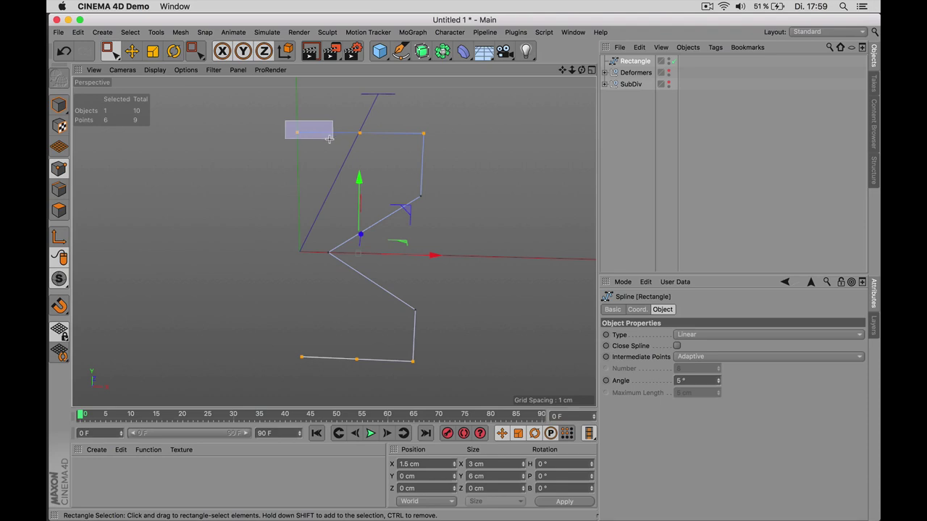
pyautogui.moveTo(326, 137); pyautogui.dragTo(319, 168)
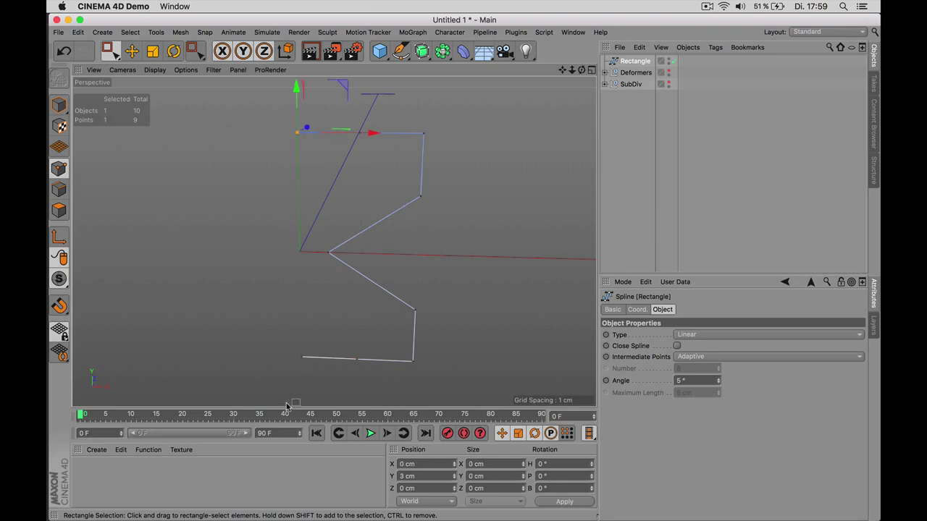
pyautogui.keyDown('shift'); pyautogui.click(302, 357); pyautogui.keyUp('shift')
pyautogui.click(152, 51)
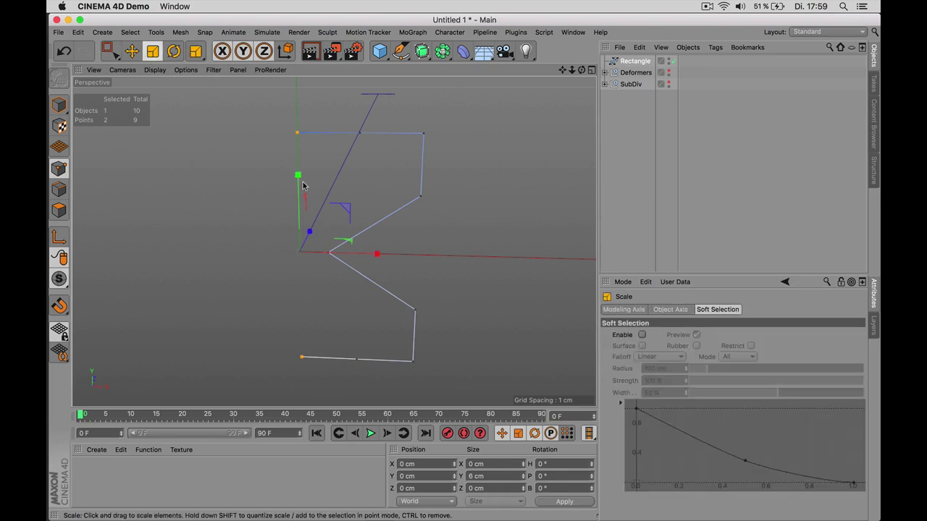
pyautogui.moveTo(300, 185); pyautogui.dragTo(304, 229)
# Move the midpoints of the upper and lower edges outward along X, close to the outer corners
pyautogui.press('9')
pyautogui.click(111, 52)
pyautogui.click(359, 133)
pyautogui.click(360, 133)
pyautogui.keyDown('shift'); pyautogui.click(356, 358); pyautogui.keyUp('shift')
pyautogui.moveTo(428, 257); pyautogui.dragTo(471, 257)
# Subdivide the two slanted segments between the end points and the rim points
pyautogui.click(298, 222)
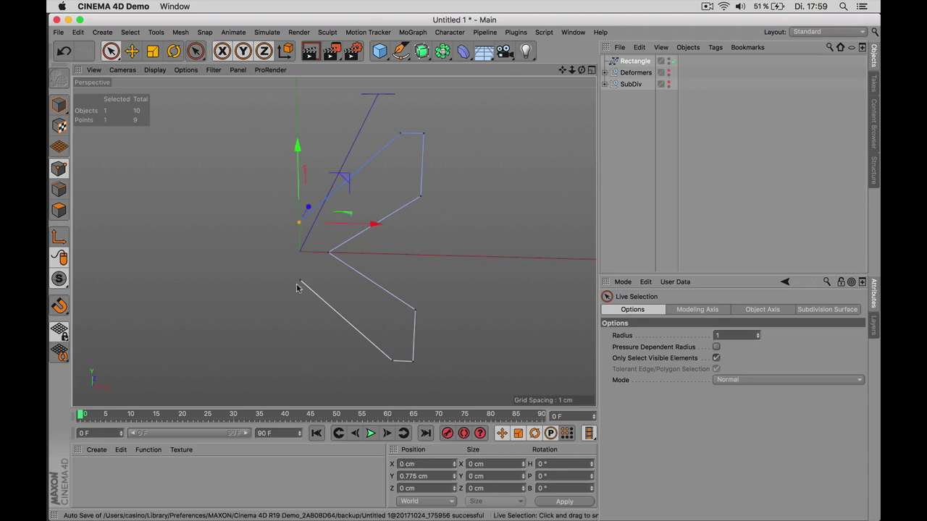
pyautogui.moveTo(111, 51); pyautogui.dragTo(165, 91)
pyautogui.moveTo(278, 267); pyautogui.dragTo(305, 289)
pyautogui.keyDown('shift'); pyautogui.moveTo(366, 343); pyautogui.dragTo(404, 380); pyautogui.keyUp('shift')
pyautogui.keyDown('shift'); pyautogui.moveTo(254, 182); pyautogui.dragTo(294, 231); pyautogui.keyUp('shift')
pyautogui.keyDown('shift'); pyautogui.moveTo(382, 116); pyautogui.dragTo(409, 149); pyautogui.keyUp('shift')
pyautogui.rightClick(445, 130)
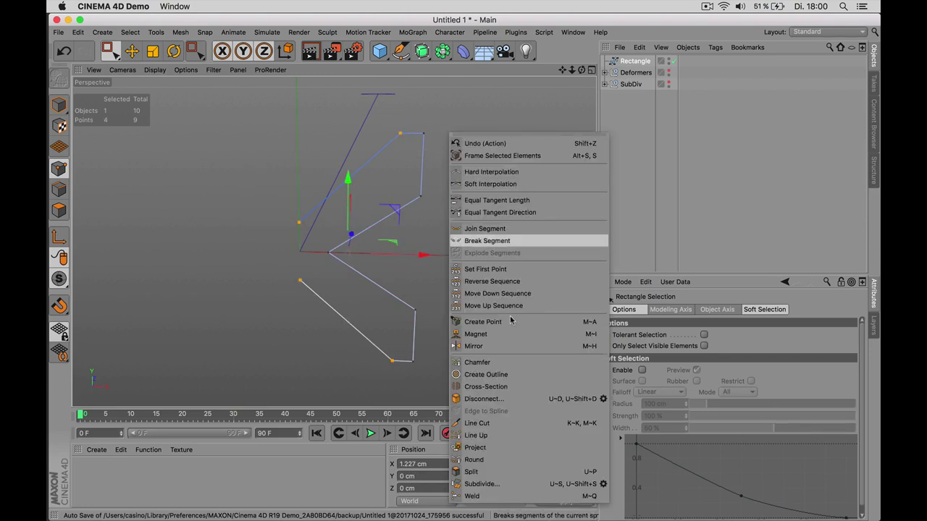
pyautogui.click(507, 482)
# Scale the midpoints of the two slanted segments closer together along Y and move them outward to about X 1.73 cm
pyautogui.moveTo(321, 144); pyautogui.dragTo(349, 174)
pyautogui.moveTo(340, 305); pyautogui.dragTo(353, 348)
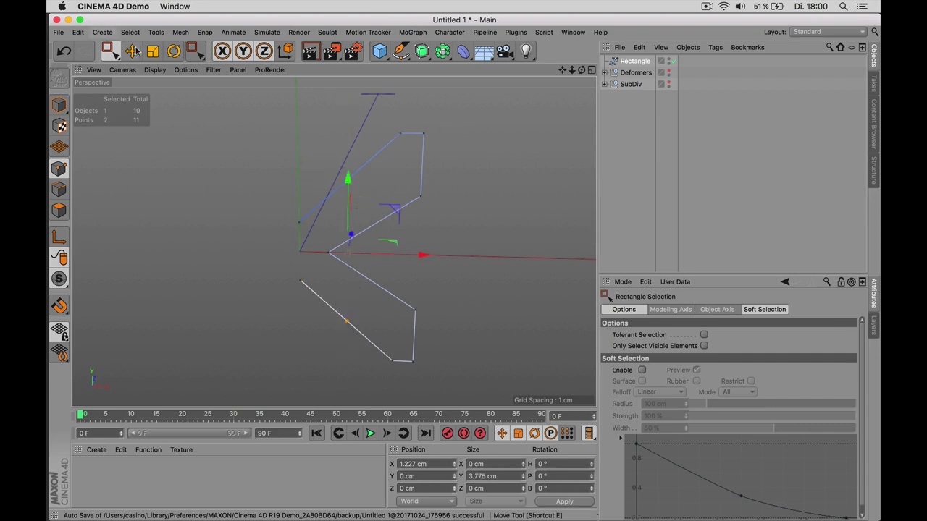
pyautogui.press('t')
pyautogui.moveTo(344, 202); pyautogui.dragTo(347, 218)
pyautogui.press('e')
pyautogui.moveTo(422, 254); pyautogui.dragTo(444, 256)
# Level the upper end point with its neighbouring bend point by setting their Y size to 0 cm, and level the lower pair likewise
pyautogui.click(297, 223)
pyautogui.keyDown('shift'); pyautogui.click(364, 213); pyautogui.keyUp('shift')
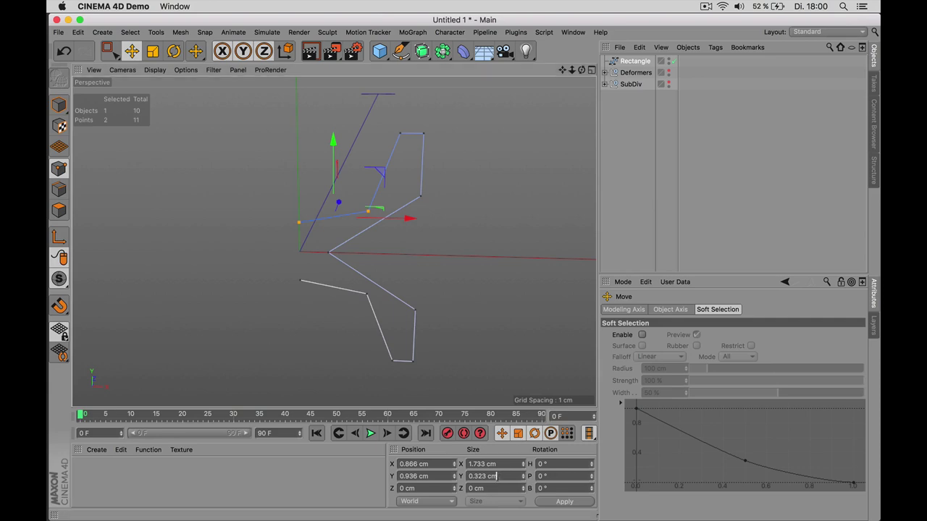
pyautogui.write('0')
pyautogui.press('Return')
pyautogui.click(298, 281)
pyautogui.keyDown('shift'); pyautogui.click(367, 294); pyautogui.keyUp('shift')
pyautogui.doubleClick(496, 476)
pyautogui.write('0')
pyautogui.press('Return')
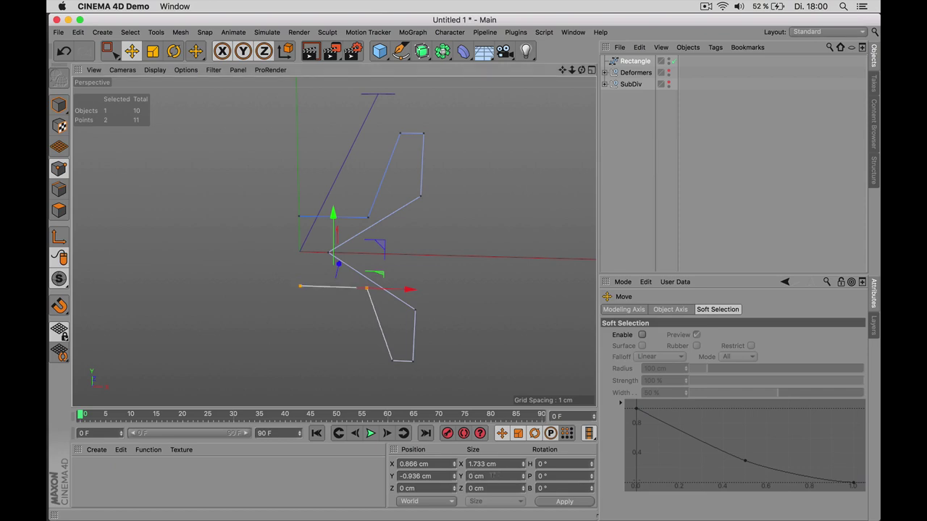
# Scale the two levelled point pairs apart along Y to a total size of about 4.36 cm, and deselect them
pyautogui.keyDown('shift'); pyautogui.click(299, 216); pyautogui.keyUp('shift')
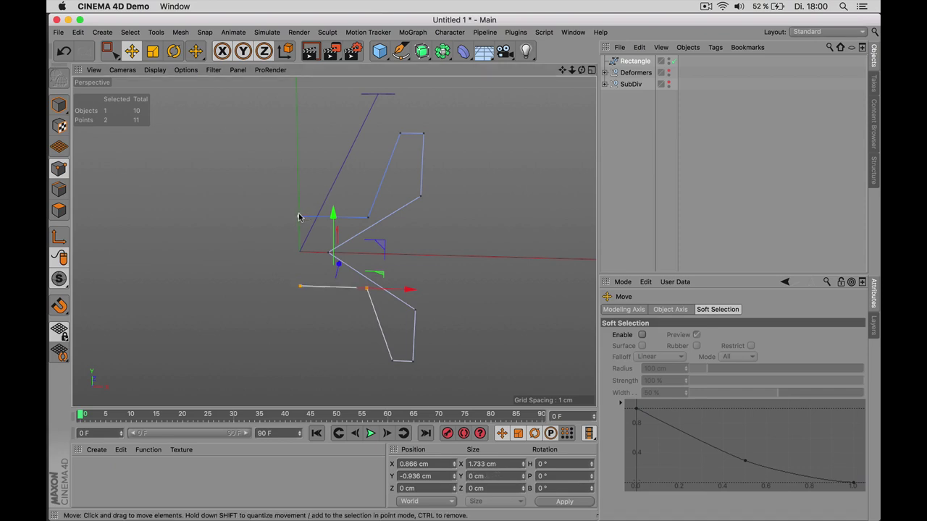
pyautogui.click(153, 51)
pyautogui.moveTo(326, 176); pyautogui.dragTo(324, 87)
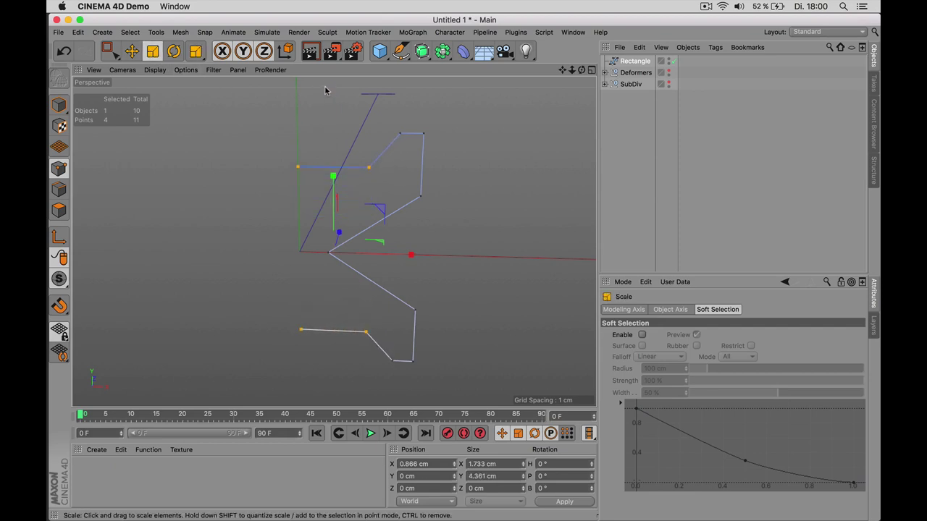
pyautogui.moveTo(108, 49); pyautogui.dragTo(130, 67)
pyautogui.click(440, 194)
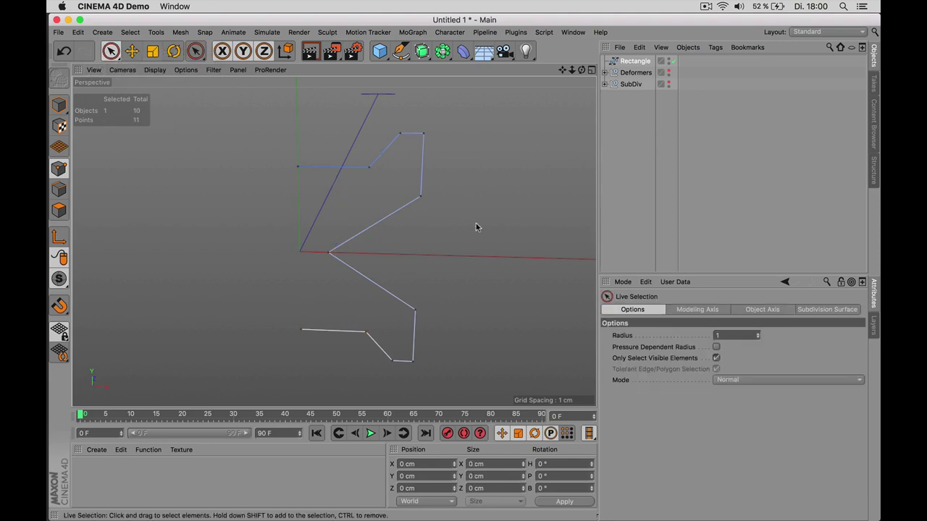
# Add a Lathe generator and make the Rectangle spline its child to revolve the profile into a solid spool
pyautogui.keyDown('alt'); pyautogui.moveTo(442, 242); pyautogui.dragTo(443, 216); pyautogui.keyUp('alt')
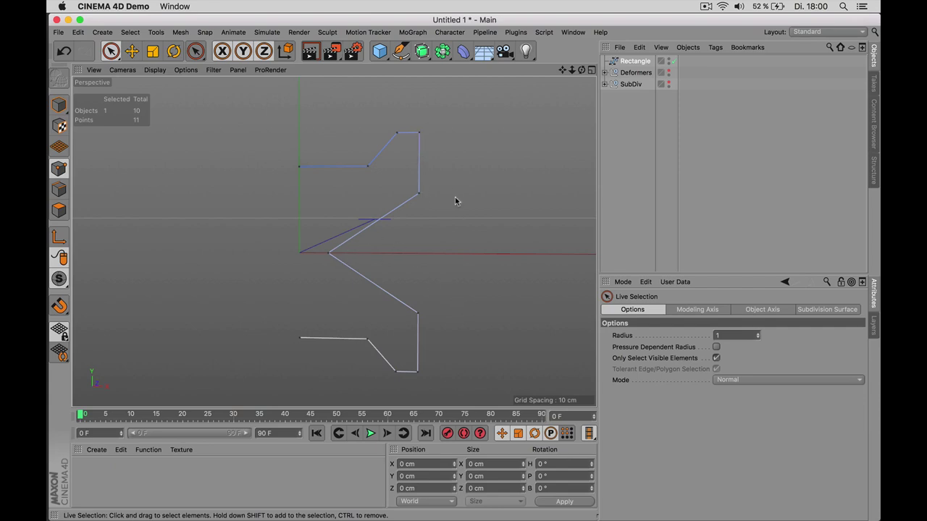
pyautogui.keyDown('alt'); pyautogui.moveTo(426, 177); pyautogui.dragTo(392, 155); pyautogui.keyUp('alt')
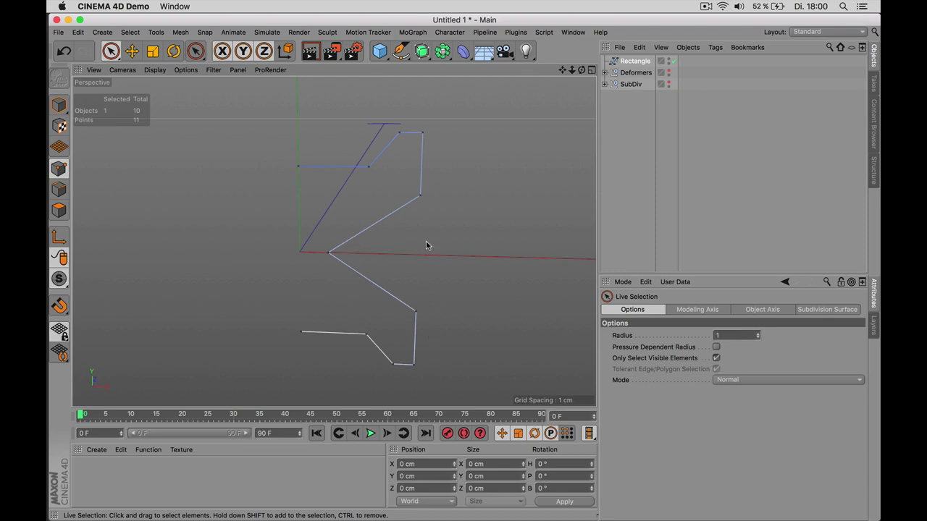
pyautogui.keyDown('alt'); pyautogui.moveTo(427, 246); pyautogui.dragTo(408, 215); pyautogui.keyUp('alt')
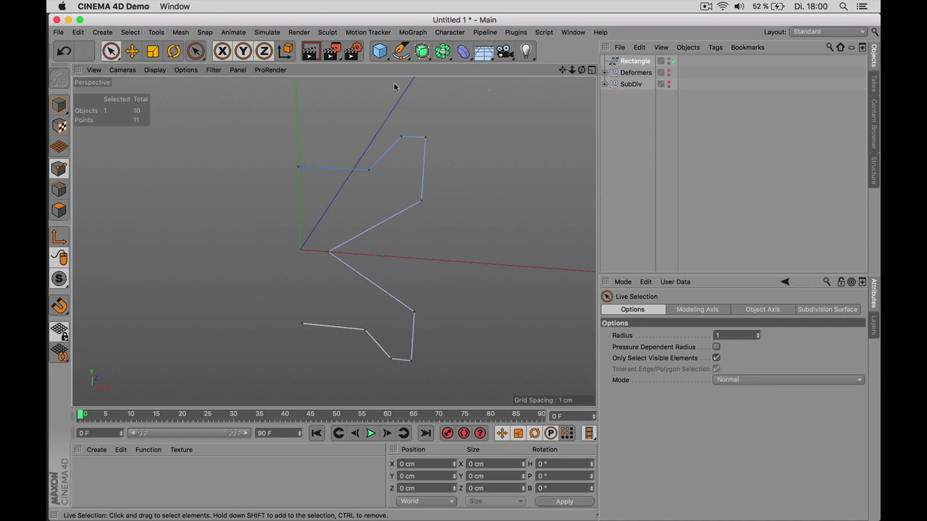
pyautogui.click(443, 50)
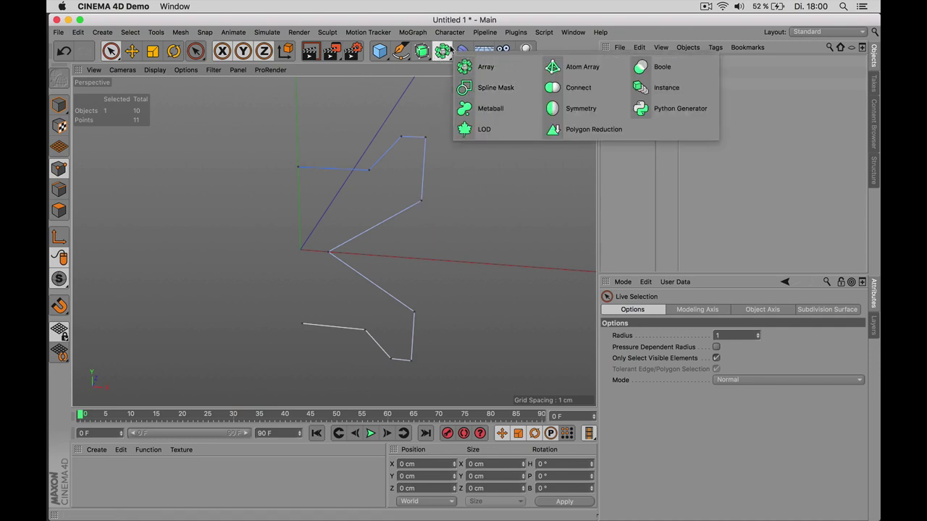
pyautogui.click(422, 50)
pyautogui.click(467, 87)
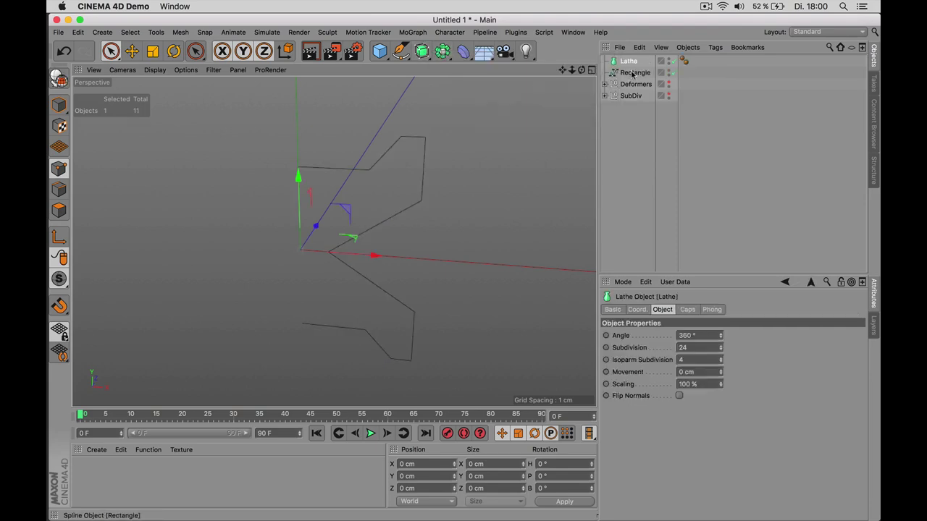
pyautogui.moveTo(632, 74); pyautogui.dragTo(628, 62)
pyautogui.click(412, 190)
pyautogui.scroll(-3, 401, 244)
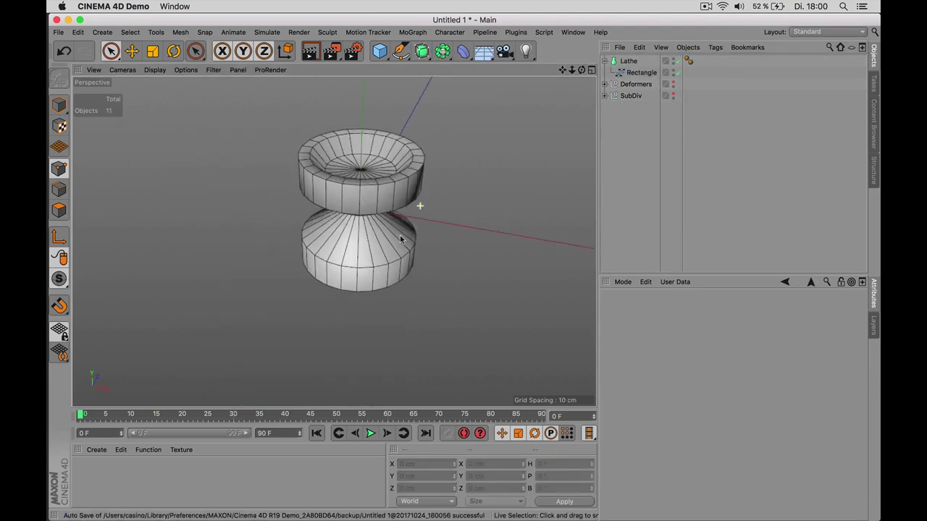
pyautogui.keyDown('alt'); pyautogui.moveTo(400, 244); pyautogui.dragTo(394, 158); pyautogui.keyUp('alt')
pyautogui.keyDown('alt'); pyautogui.moveTo(368, 258); pyautogui.dragTo(391, 253); pyautogui.keyUp('alt')
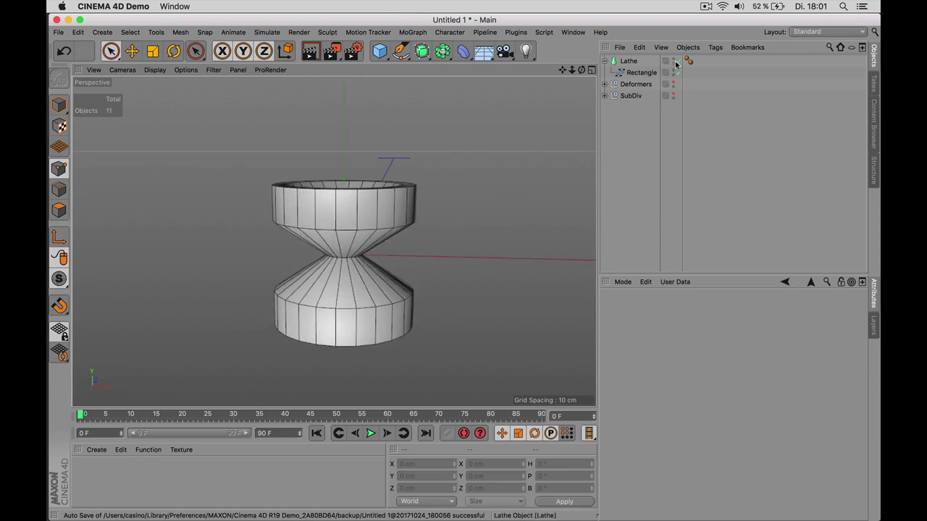
# Disable the Lathe generator and select the Rectangle spline for further point editing
pyautogui.click(675, 63)
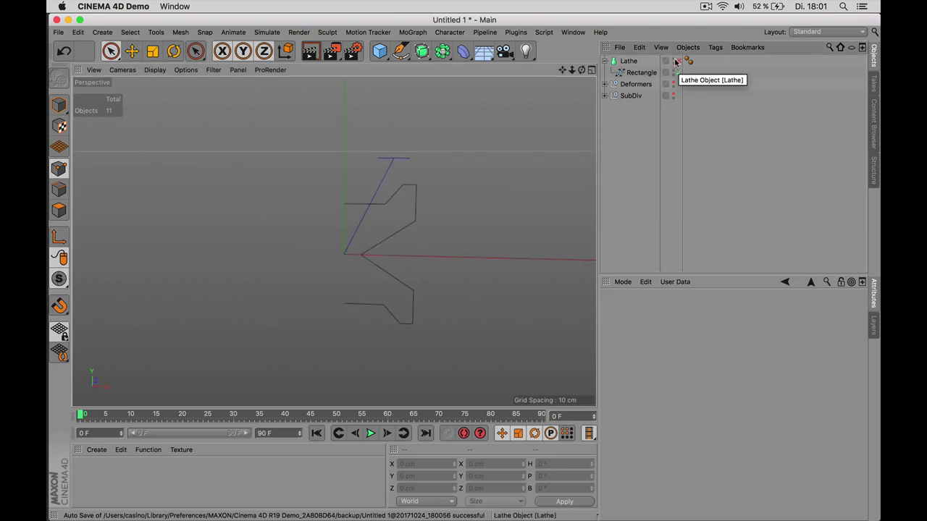
pyautogui.scroll(2, 434, 199)
pyautogui.click(632, 73)
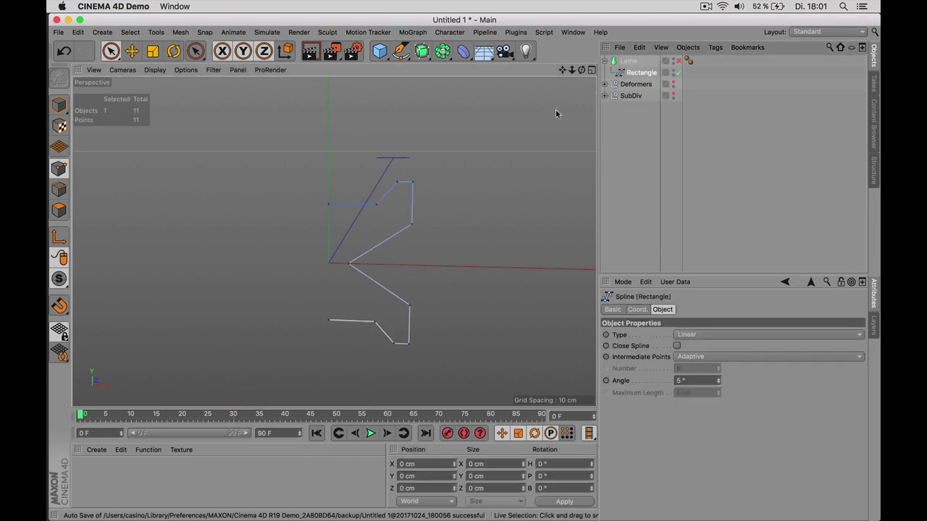
pyautogui.scroll(2, 315, 245)
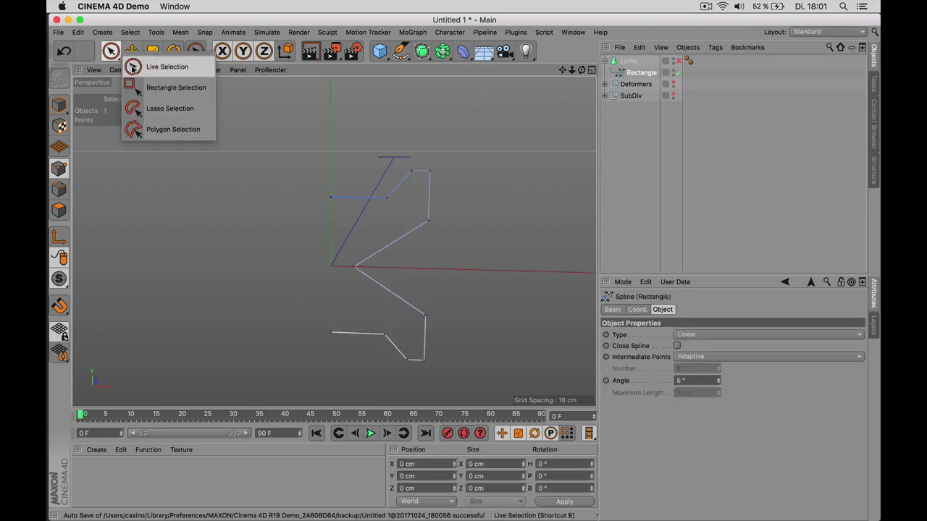
# Chamfer the profile's waist point near the axis with a rounded radius of about 0.9 cm
pyautogui.click(111, 51)
pyautogui.click(354, 269)
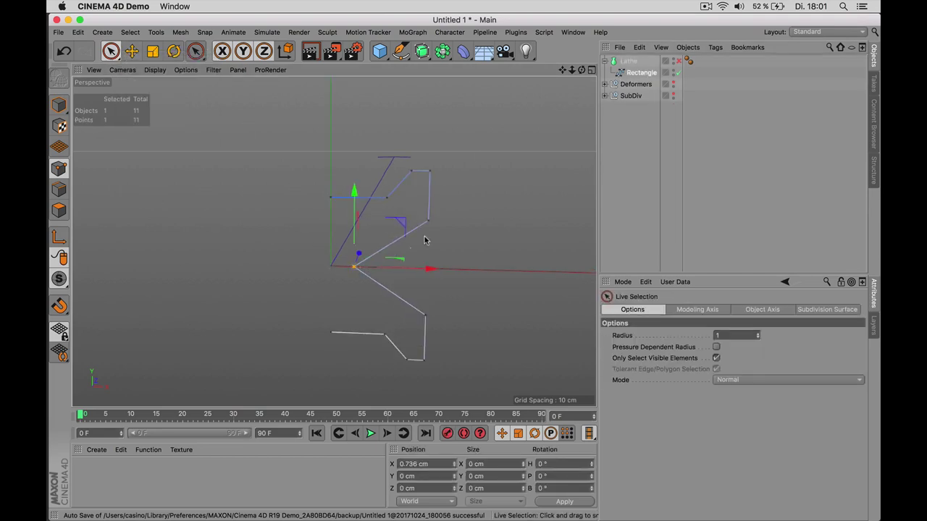
pyautogui.rightClick(485, 193)
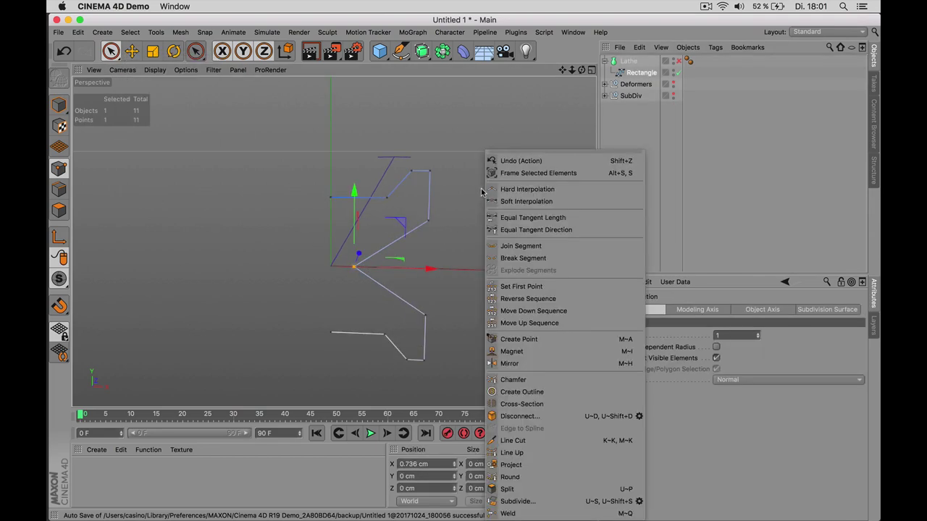
pyautogui.click(531, 380)
pyautogui.moveTo(358, 261); pyautogui.dragTo(388, 261)
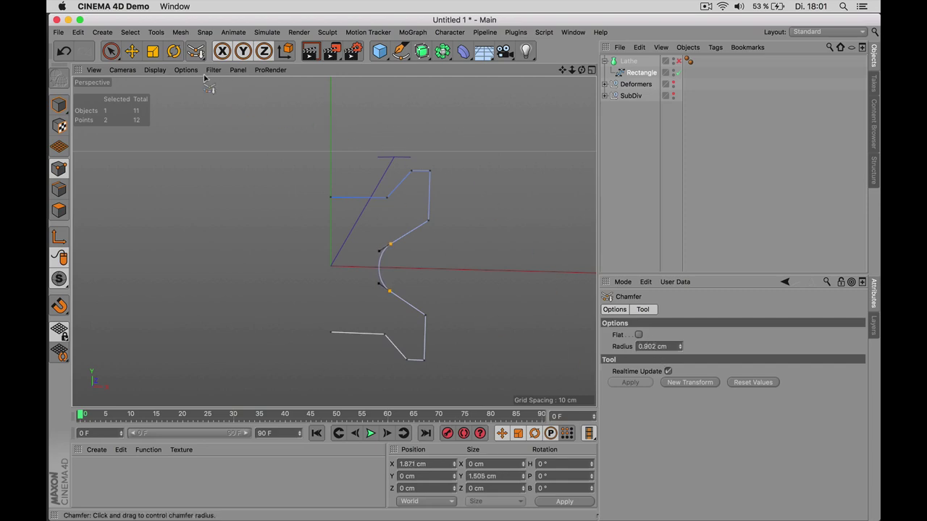
# Chamfer the upper and lower bends between the flat bowl floors and the slanted walls with a radius of about 0.38 cm
pyautogui.click(110, 51)
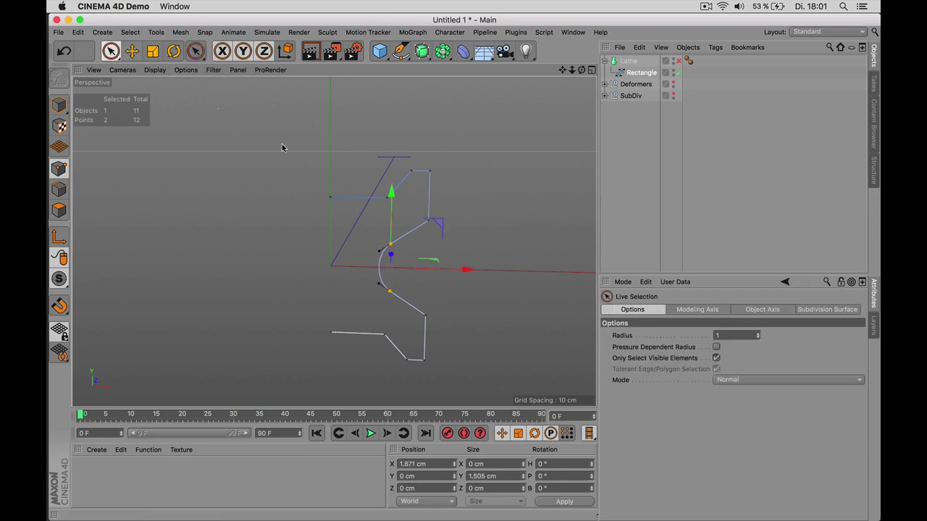
pyautogui.click(381, 202)
pyautogui.click(385, 197)
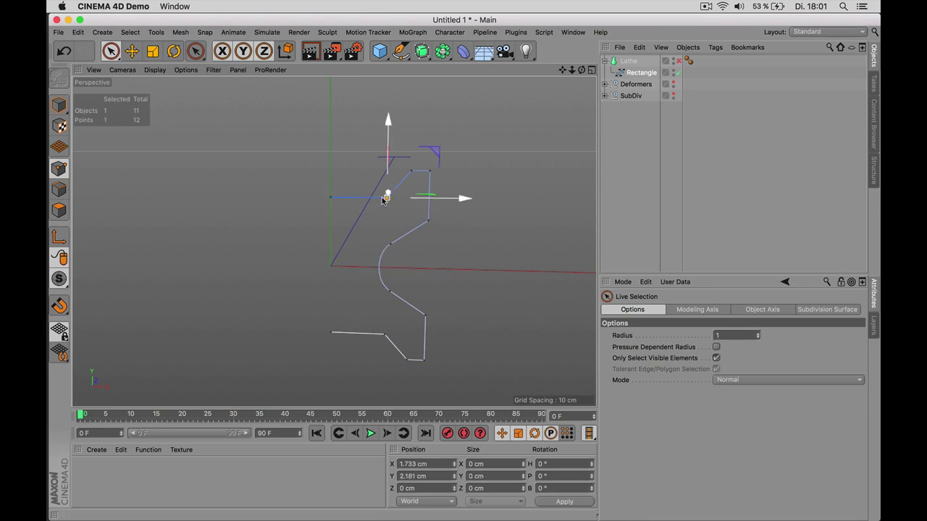
pyautogui.keyDown('shift'); pyautogui.click(383, 335); pyautogui.keyUp('shift')
pyautogui.rightClick(472, 210)
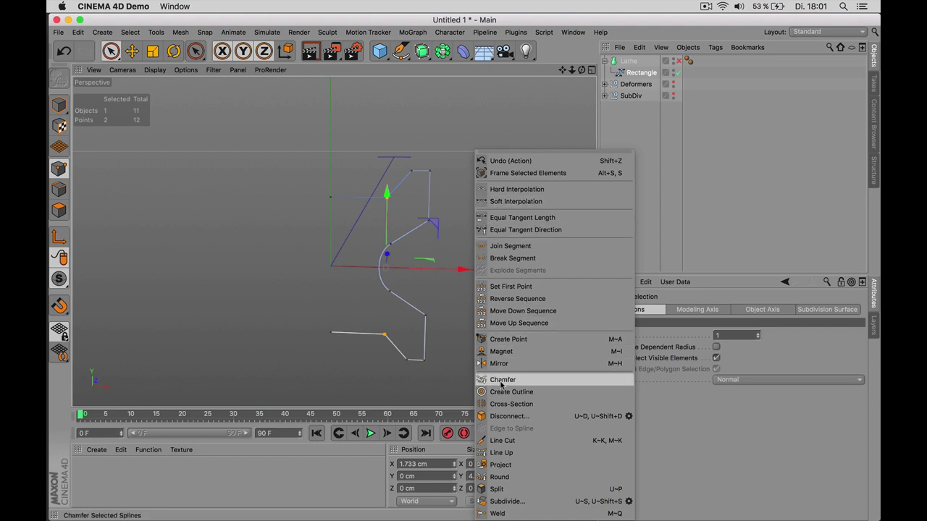
pyautogui.click(538, 61)
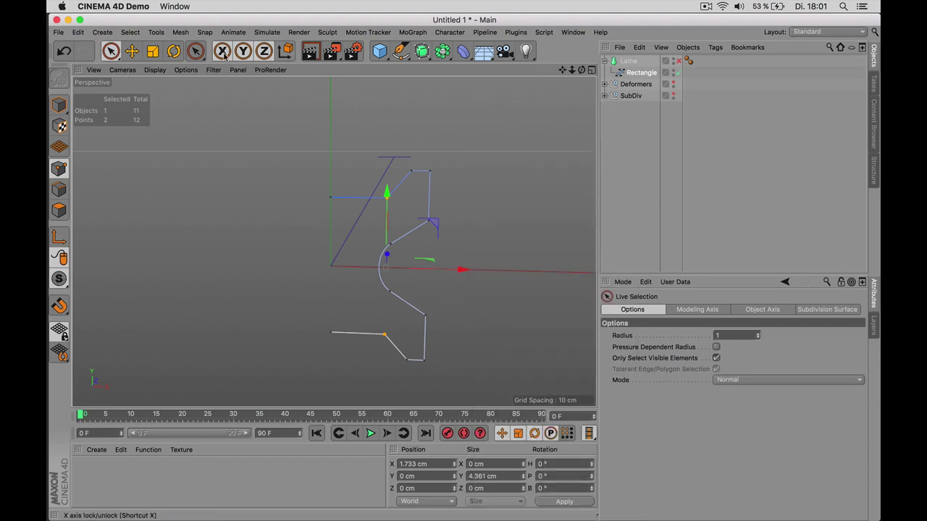
pyautogui.click(194, 54)
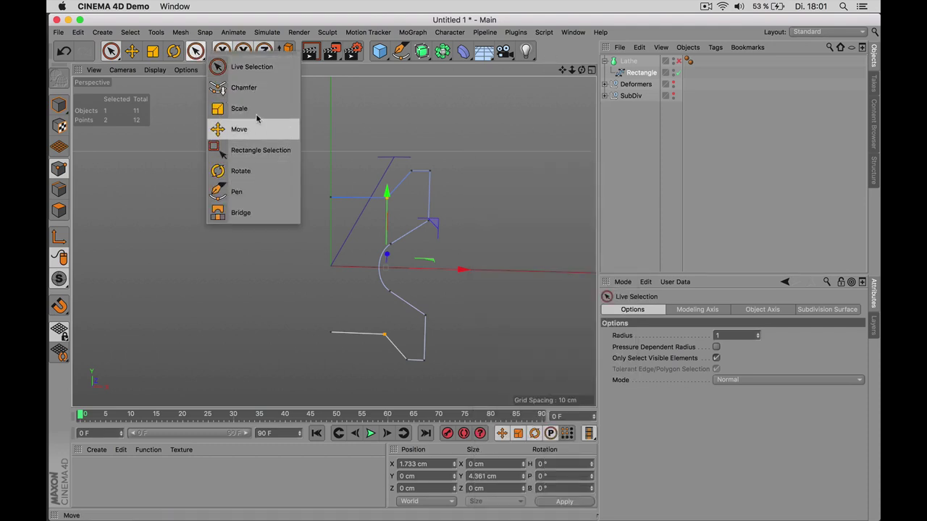
pyautogui.click(243, 87)
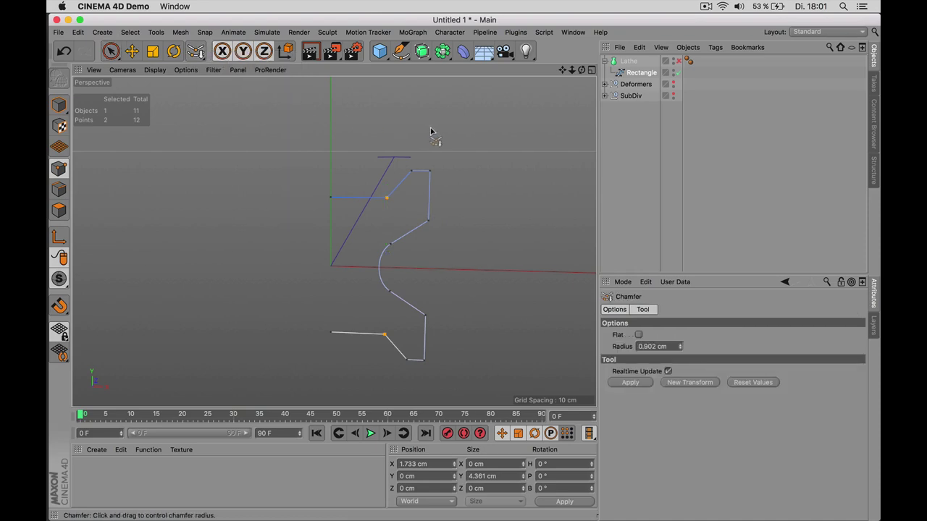
pyautogui.moveTo(430, 132); pyautogui.dragTo(215, 87)
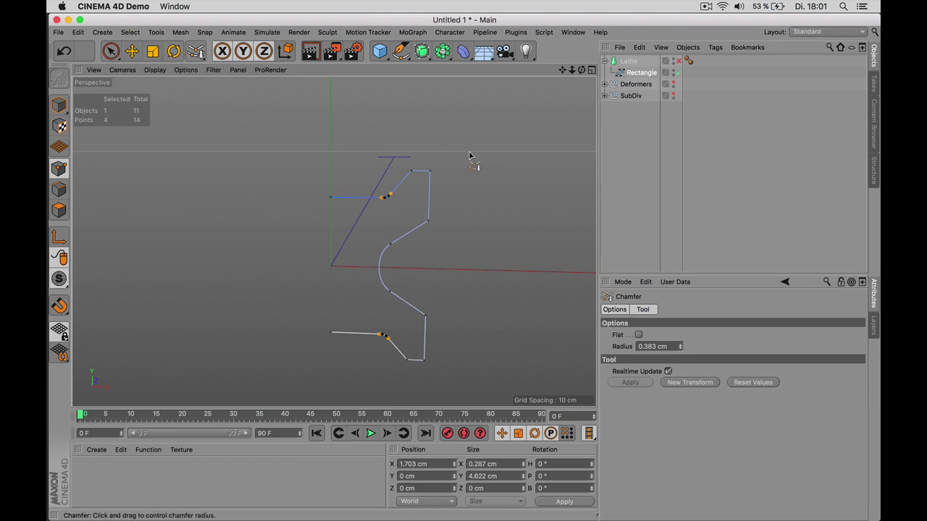
# Chamfer the four corner points of the upper and lower rims with a radius of about 0.17 cm
pyautogui.press('9')
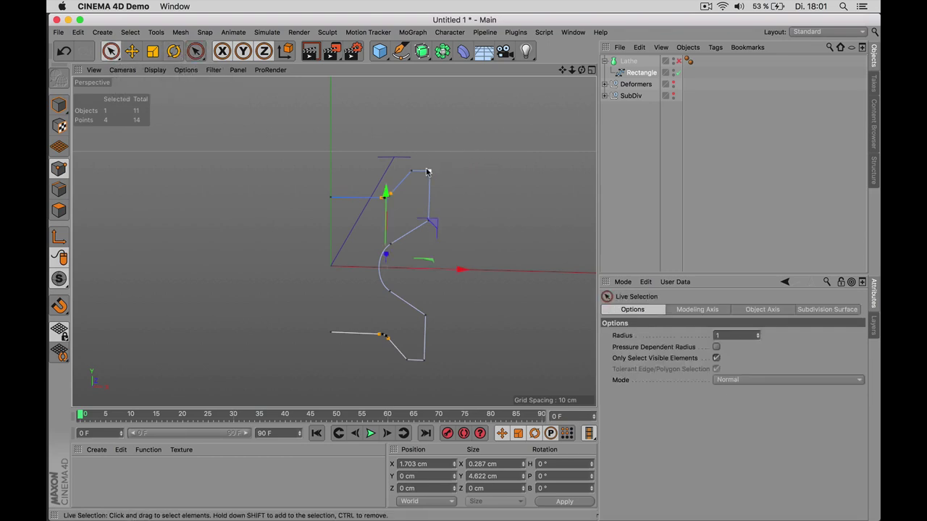
pyautogui.click(426, 170)
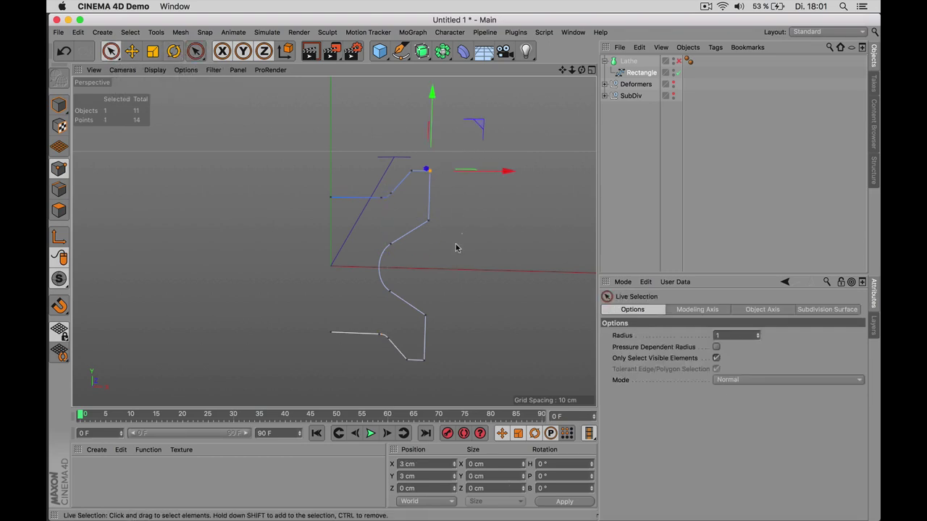
pyautogui.keyDown('shift'); pyautogui.click(423, 358); pyautogui.keyUp('shift')
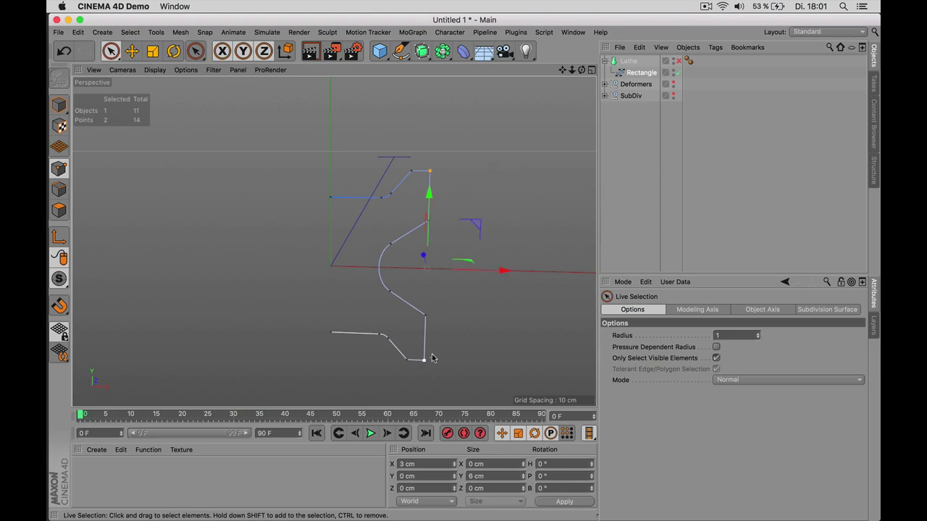
pyautogui.keyDown('shift'); pyautogui.click(410, 171); pyautogui.keyUp('shift')
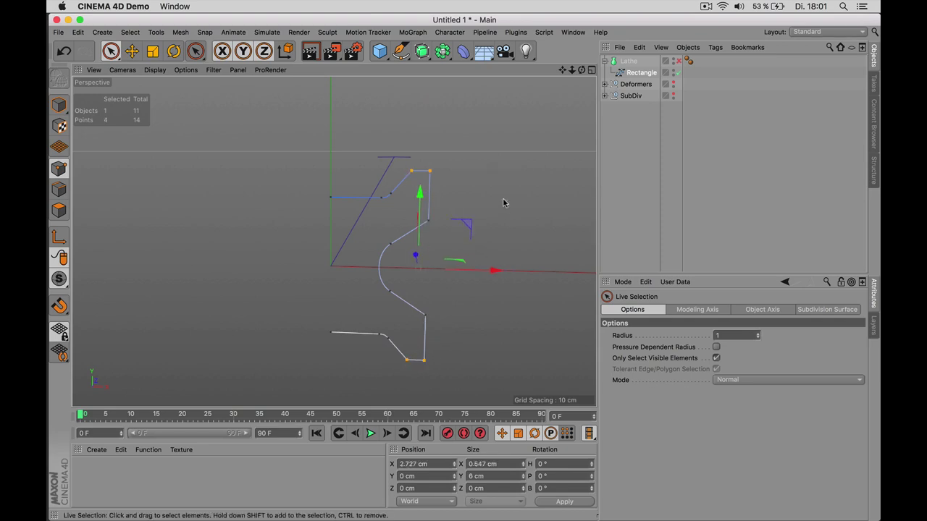
pyautogui.press('m')
pyautogui.press('s')
pyautogui.moveTo(468, 191); pyautogui.dragTo(448, 193)
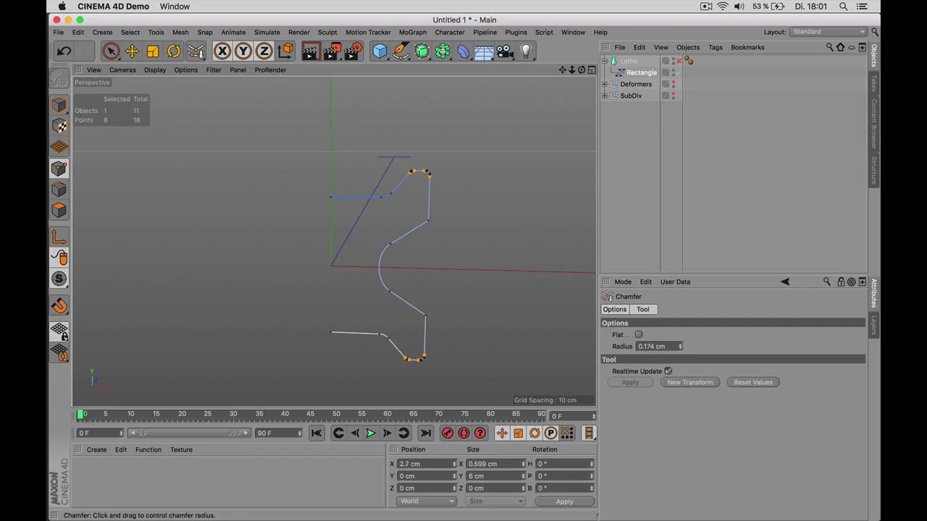
# Chamfer the two outer corners where the vertical sides meet the slopes to the waist with a radius of about 0.28 cm
pyautogui.press('space')
pyautogui.click(428, 223)
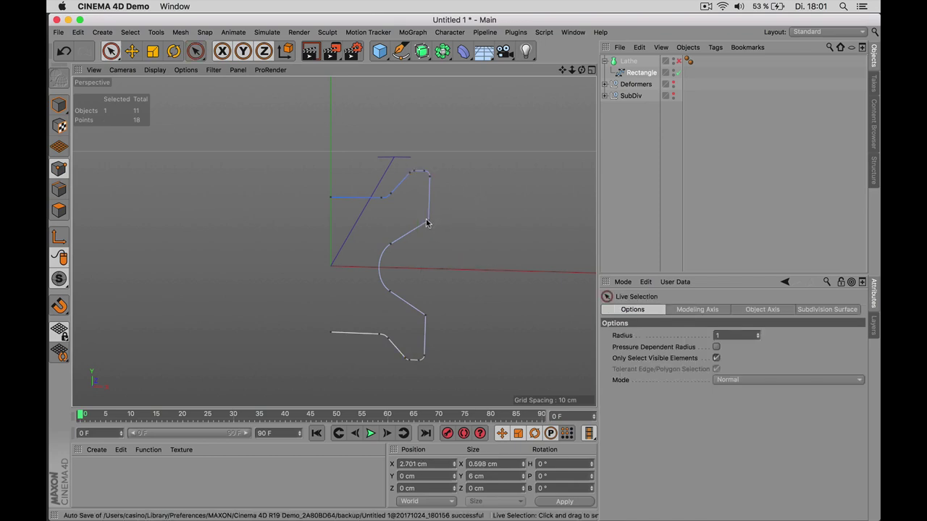
pyautogui.click(424, 314)
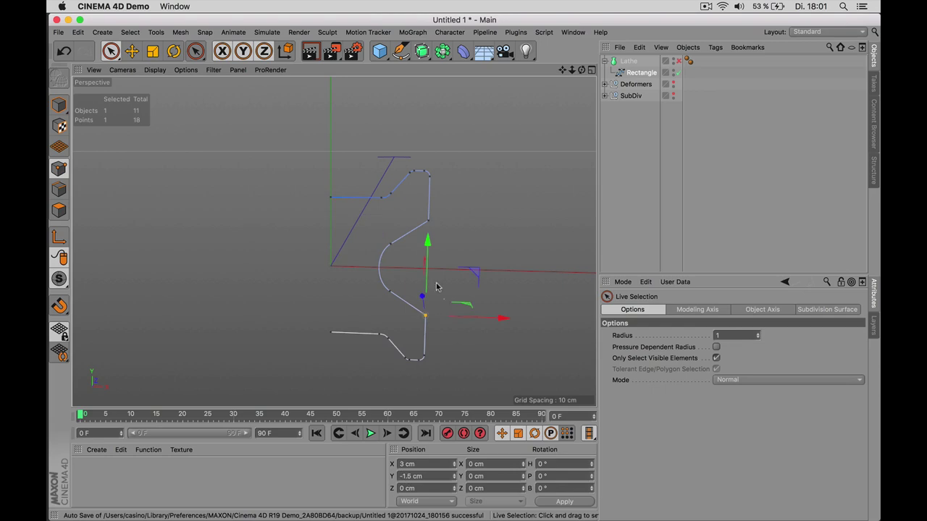
pyautogui.keyDown('shift'); pyautogui.click(427, 222); pyautogui.keyUp('shift')
pyautogui.scroll(3, 427, 308)
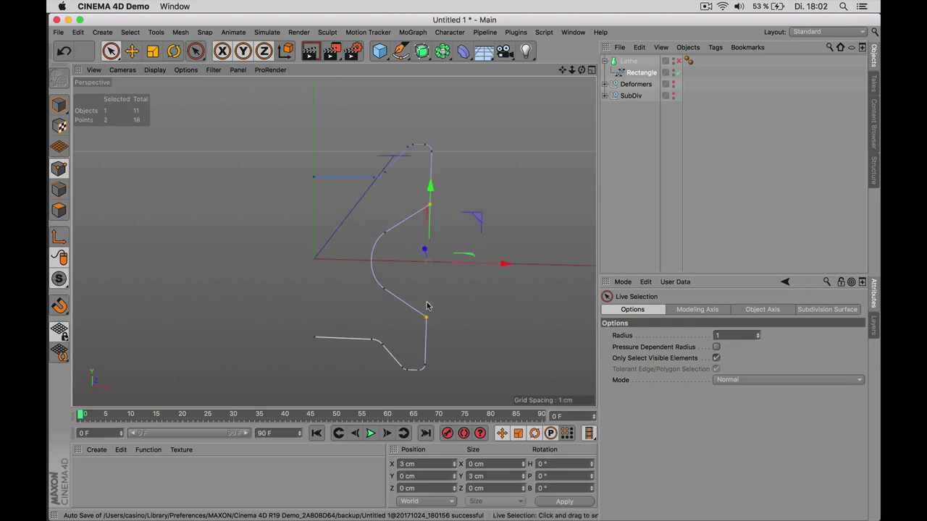
pyautogui.rightClick(493, 169)
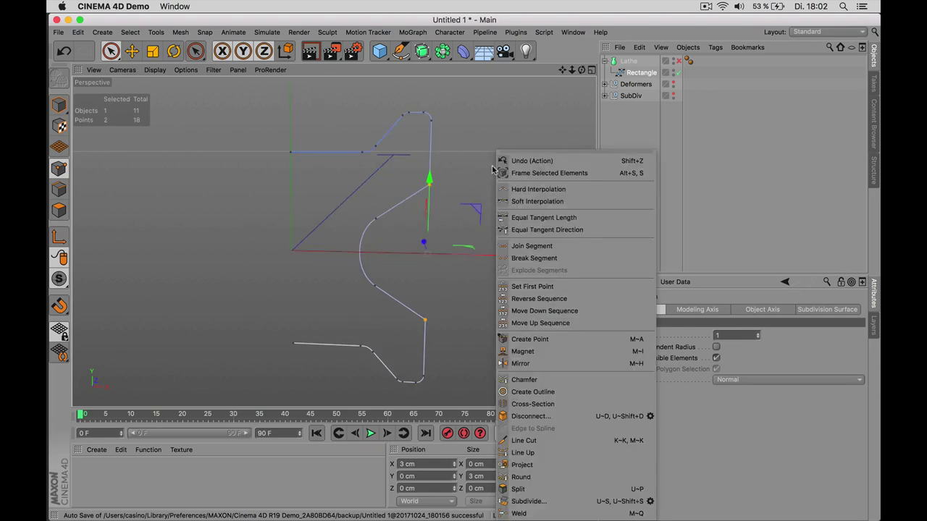
pyautogui.click(526, 380)
pyautogui.moveTo(484, 210); pyautogui.dragTo(507, 209)
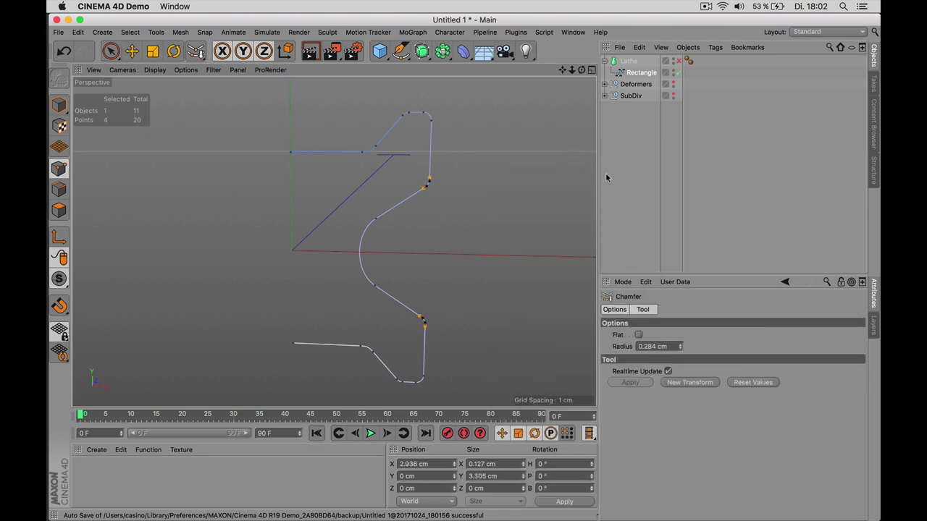
# Turn the Lathe generator back on and inspect the revolved spool with its rounded corners
pyautogui.scroll(5, 434, 210)
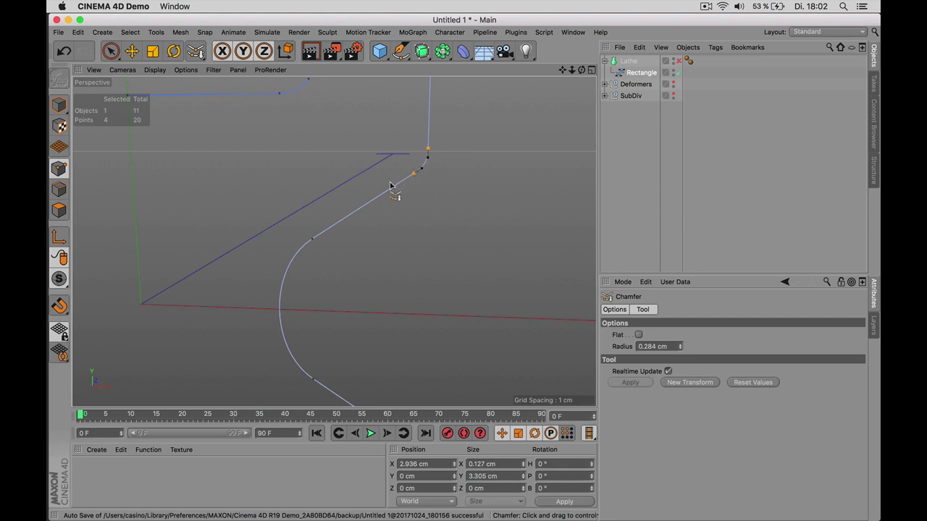
pyautogui.scroll(-3, 410, 175)
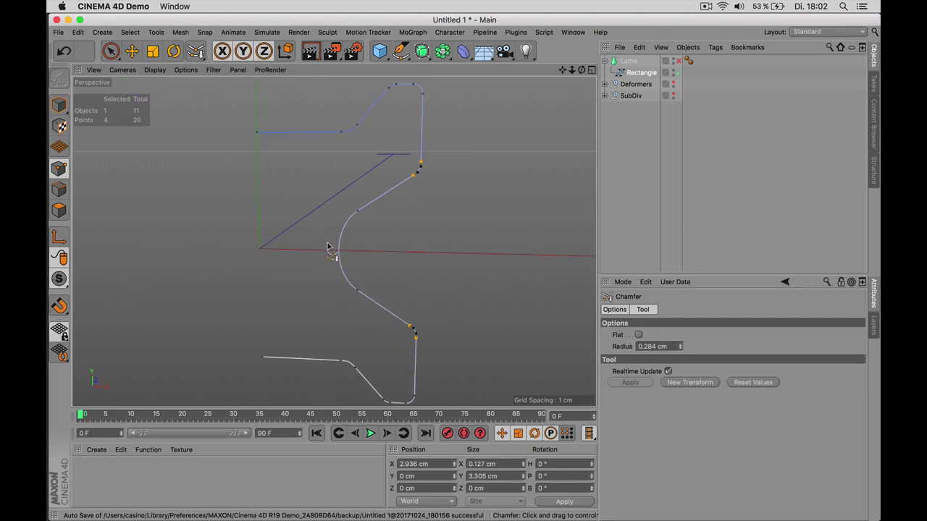
pyautogui.click(678, 61)
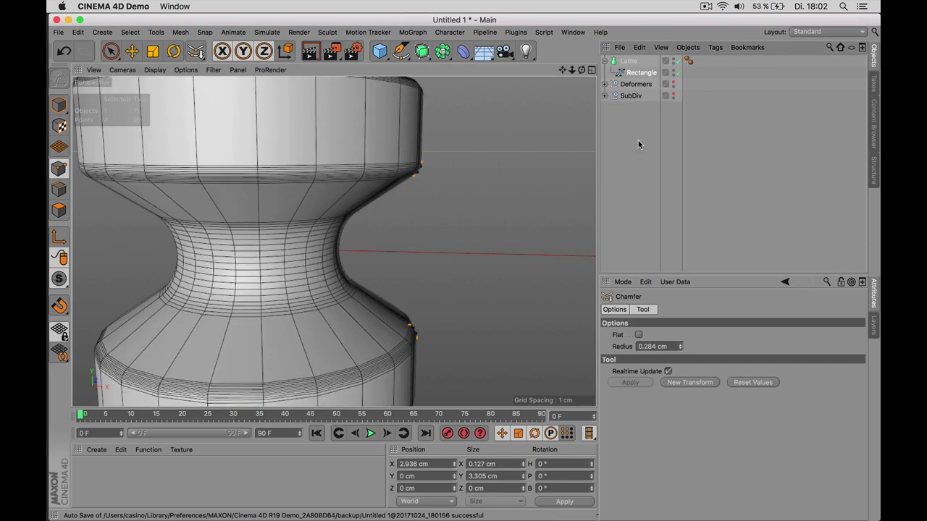
pyautogui.click(637, 141)
pyautogui.scroll(-4, 383, 244)
pyautogui.keyDown('alt'); pyautogui.moveTo(393, 244); pyautogui.dragTo(339, 296); pyautogui.keyUp('alt')
pyautogui.scroll(2, 345, 236)
pyautogui.keyDown('alt'); pyautogui.moveTo(337, 245); pyautogui.dragTo(329, 265); pyautogui.keyUp('alt')
pyautogui.keyDown('alt'); pyautogui.moveTo(329, 211); pyautogui.dragTo(354, 221); pyautogui.keyUp('alt')
# Try Natural intermediate points on the Rectangle profile spline, and settle on Uniform
pyautogui.click(640, 72)
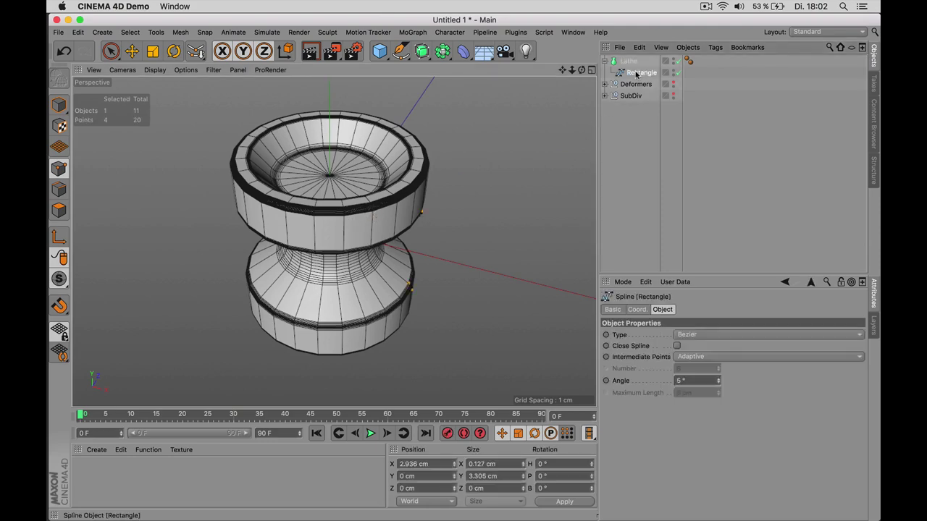
pyautogui.keyDown('alt'); pyautogui.moveTo(485, 238); pyautogui.dragTo(434, 213); pyautogui.keyUp('alt')
pyautogui.scroll(3, 414, 193)
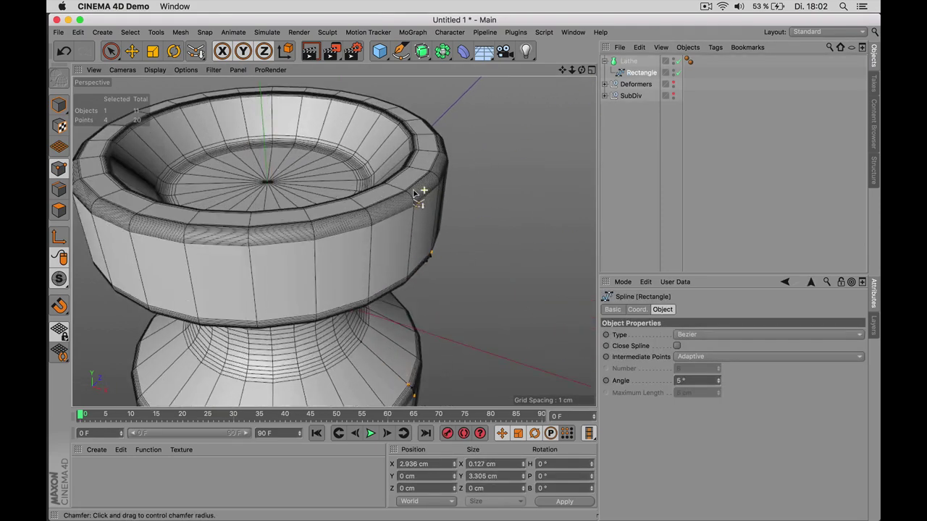
pyautogui.click(695, 358)
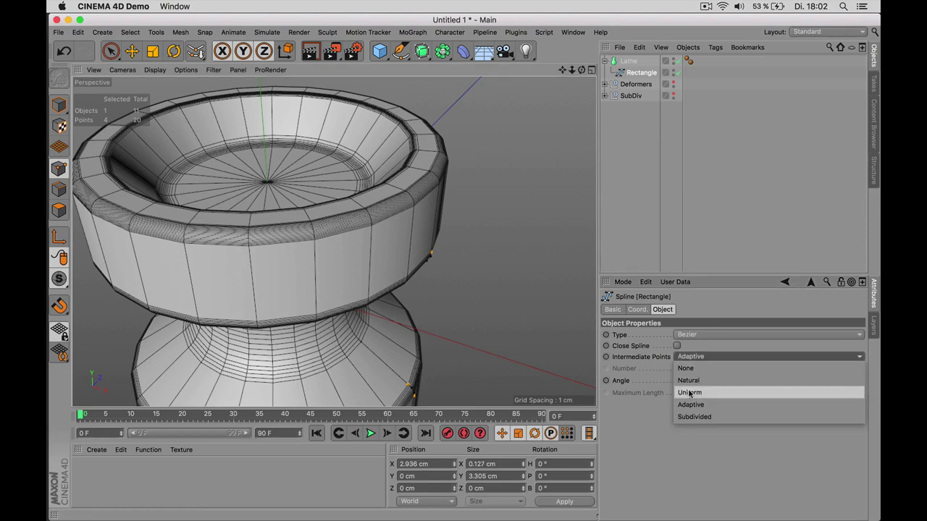
pyautogui.click(688, 380)
pyautogui.doubleClick(699, 369)
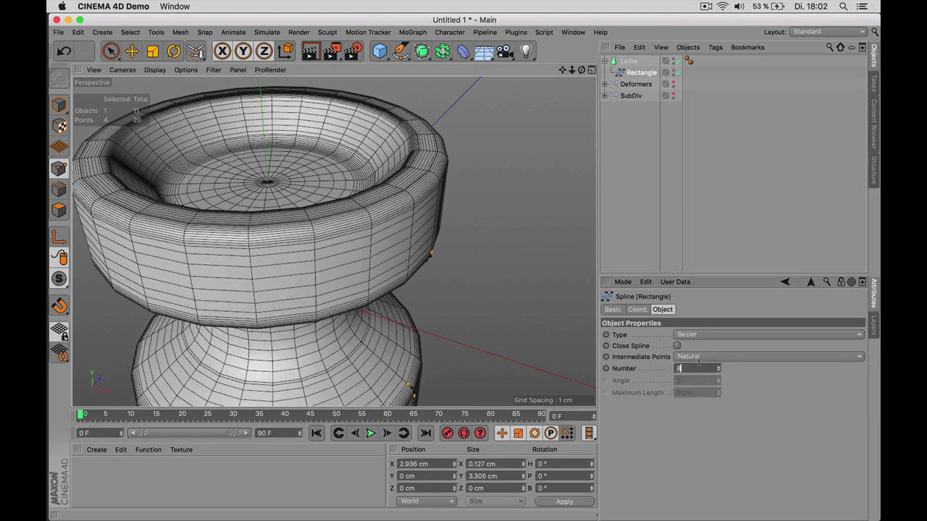
pyautogui.click(695, 356)
pyautogui.click(695, 392)
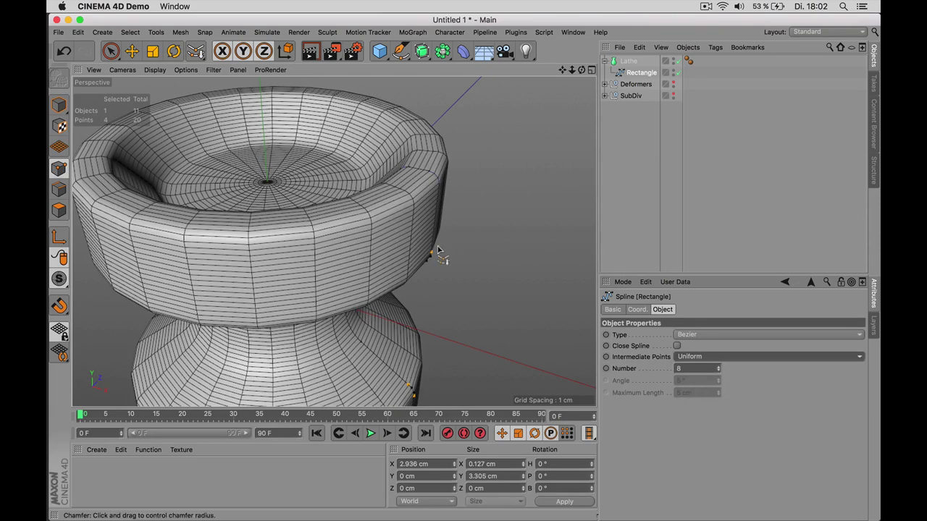
pyautogui.scroll(-4, 434, 253)
pyautogui.scroll(4, 391, 273)
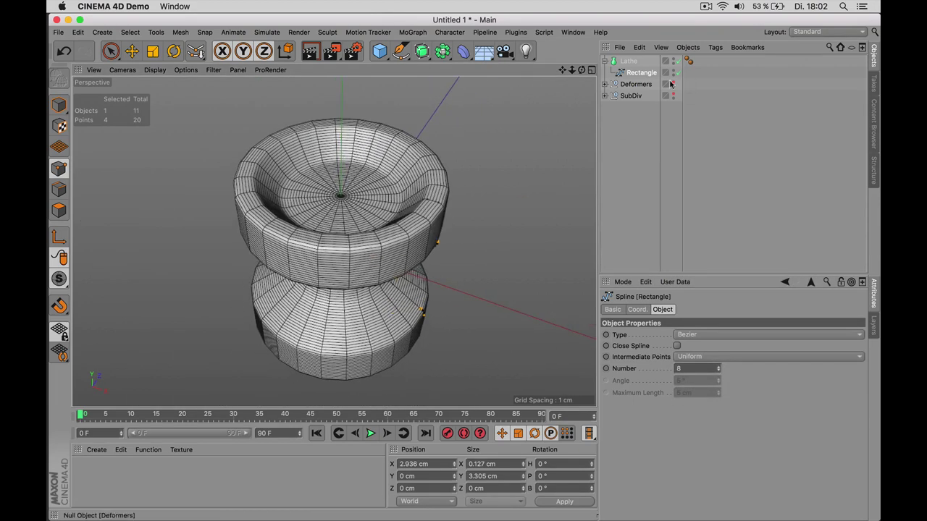
# Try reducing the Lathe's sweep angle to 297° and restore it to 360°
pyautogui.click(627, 61)
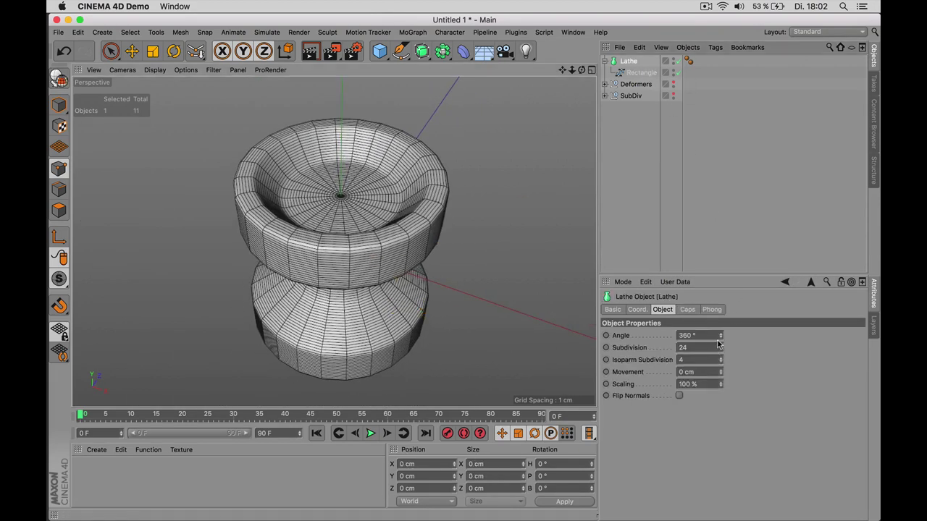
pyautogui.moveTo(718, 337)
pyautogui.mouseDown()
pyautogui.moveTo(691, 339)
pyautogui.moveTo(701, 339)
pyautogui.mouseUp()
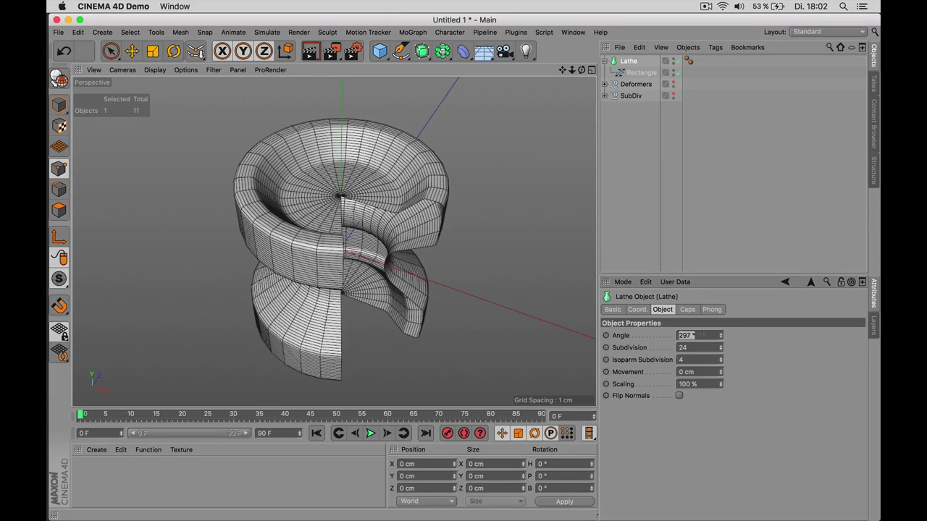
pyautogui.write('0')
pyautogui.press('Return')
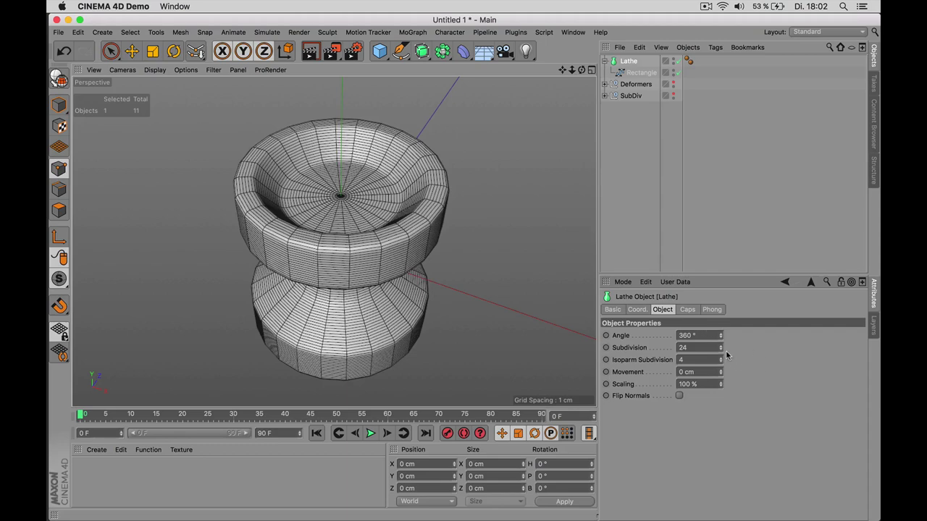
# Raise the Lathe's Subdivision to 127 and examine the mesh inside the upper bowl
pyautogui.moveTo(719, 350); pyautogui.dragTo(755, 350)
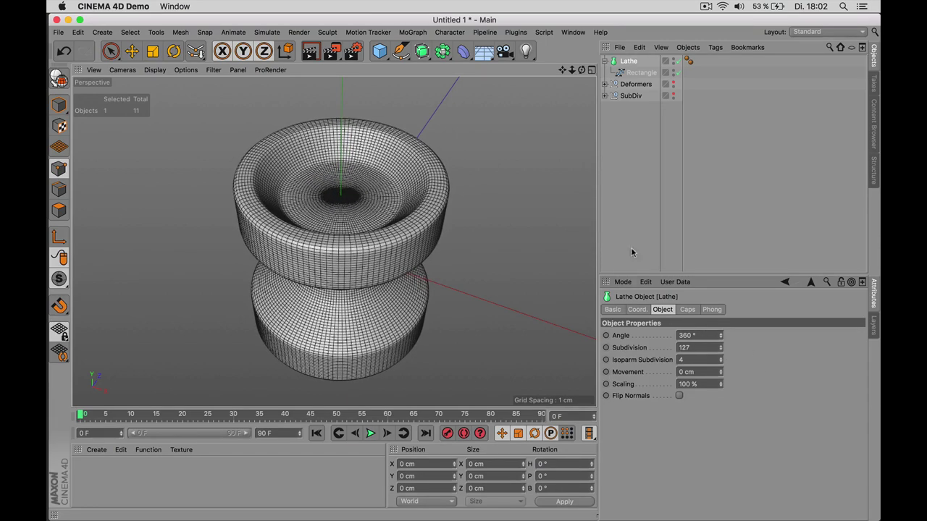
pyautogui.click(632, 188)
pyautogui.keyDown('alt'); pyautogui.moveTo(469, 252); pyautogui.dragTo(443, 240); pyautogui.keyUp('alt')
pyautogui.click(627, 60)
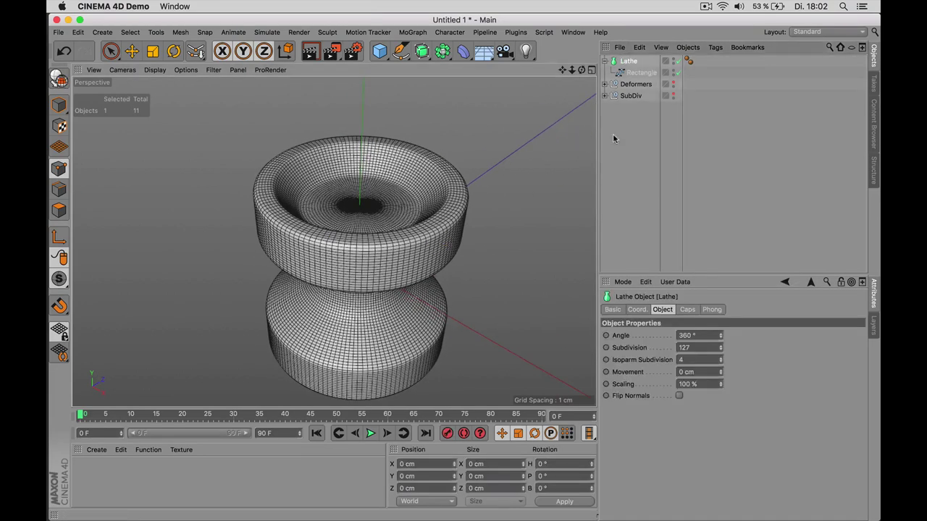
pyautogui.keyDown('alt'); pyautogui.moveTo(558, 232); pyautogui.dragTo(409, 180); pyautogui.keyUp('alt')
pyautogui.scroll(10, 406, 181)
pyautogui.keyDown('alt'); pyautogui.moveTo(353, 219); pyautogui.dragTo(362, 227); pyautogui.keyUp('alt')
pyautogui.scroll(5, 354, 210)
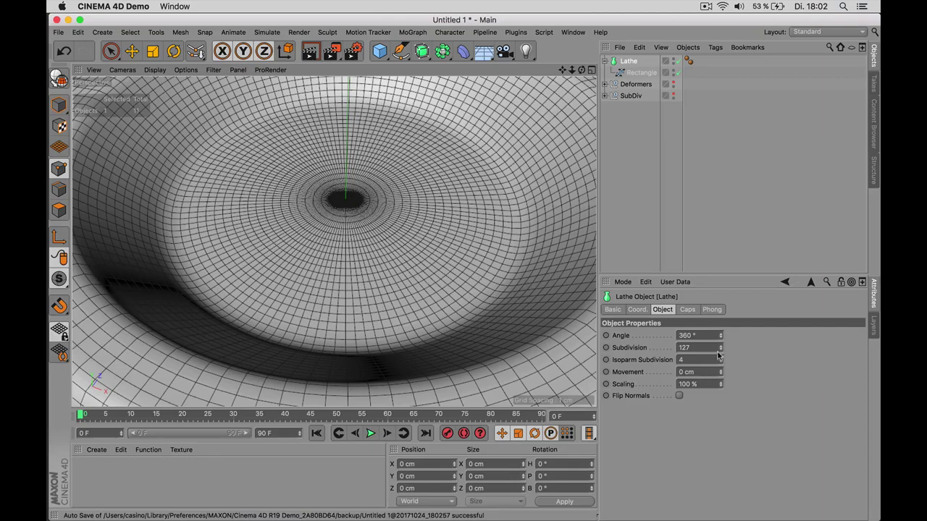
# Reduce the Lathe's Subdivision to 15 and nest the Lathe inside a new Subdivision Surface
pyautogui.moveTo(720, 350); pyautogui.dragTo(720, 409)
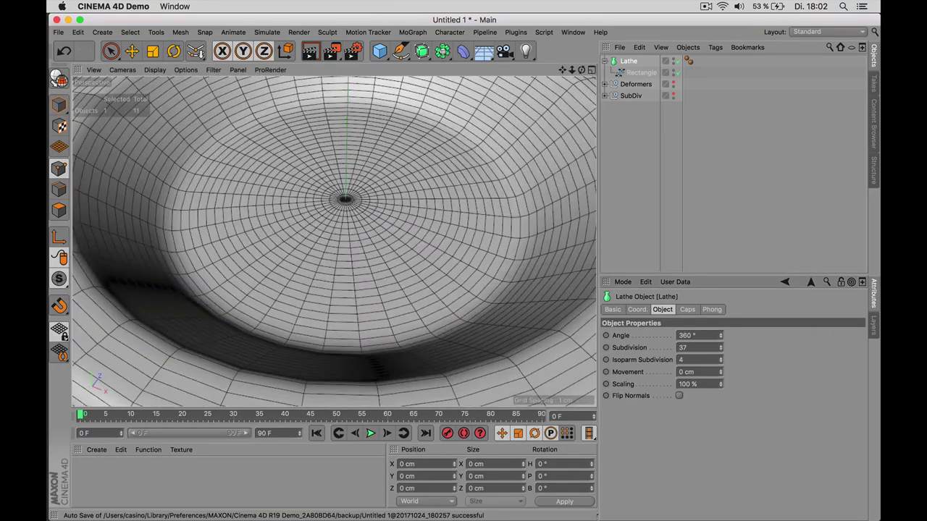
pyautogui.moveTo(721, 348); pyautogui.dragTo(720, 364)
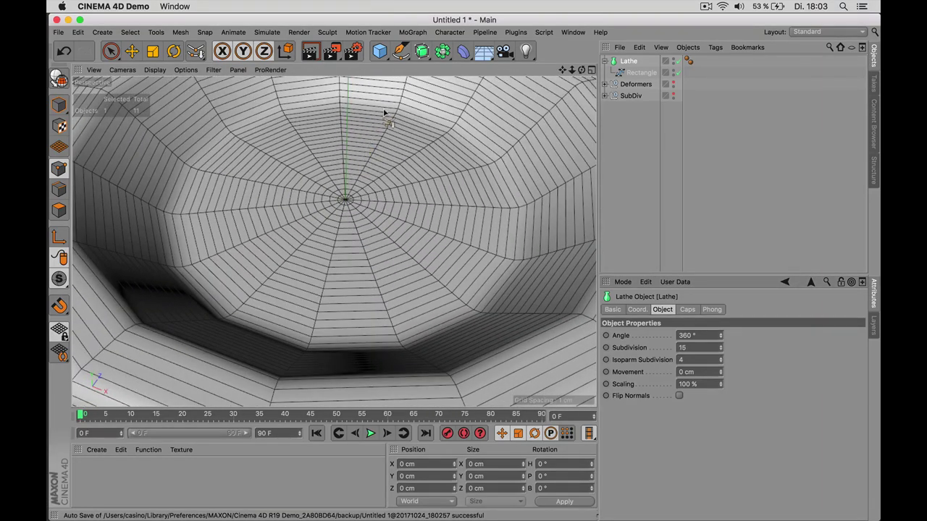
pyautogui.click(421, 50)
pyautogui.moveTo(627, 72); pyautogui.dragTo(630, 63)
pyautogui.click(644, 60)
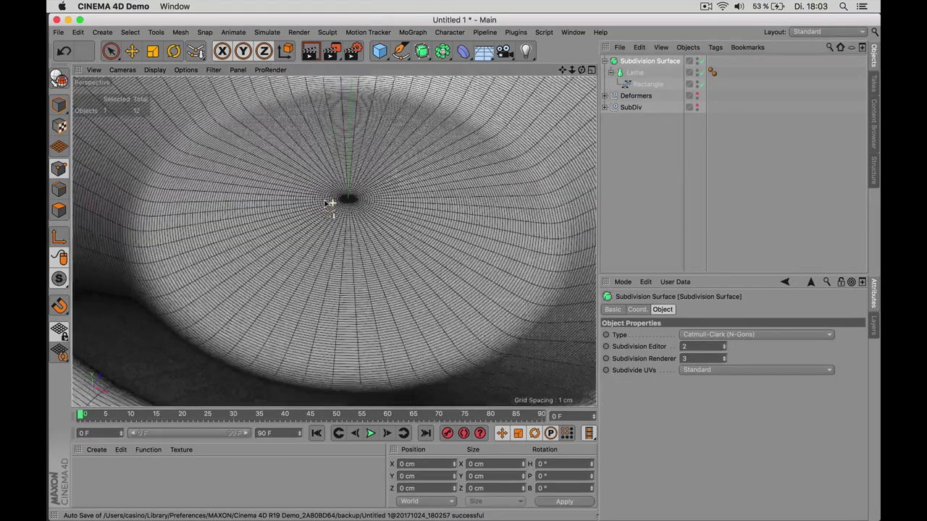
pyautogui.moveTo(326, 203)
pyautogui.keyDown('alt'); pyautogui.mouseDown()
pyautogui.moveTo(352, 205)
pyautogui.moveTo(338, 192)
pyautogui.mouseUp(); pyautogui.keyUp('alt')
pyautogui.scroll(-12, 340, 195)
# Take the Lathe out of the Subdivision Surface and delete that Subdivision Surface
pyautogui.moveTo(629, 73); pyautogui.dragTo(632, 58)
pyautogui.click(633, 84)
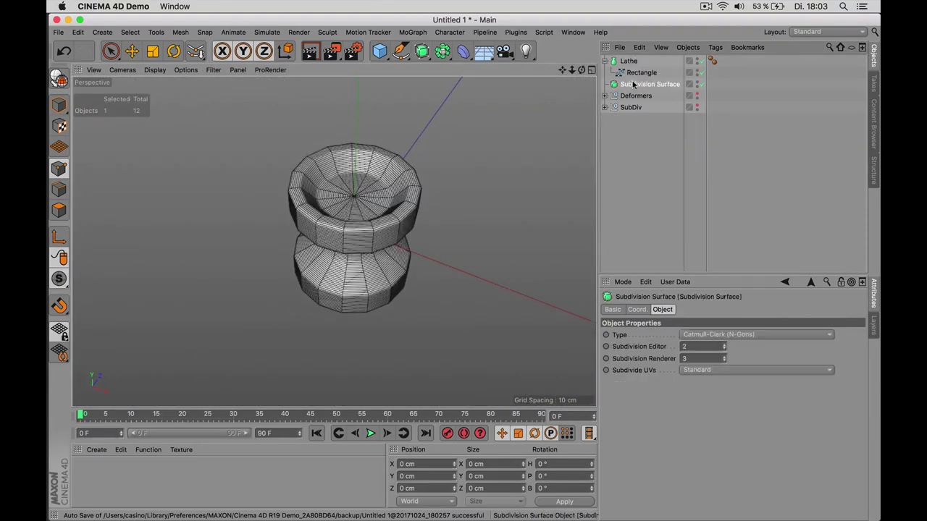
pyautogui.press('Delete')
# Increase the Lathe's Subdivision again for a dense, smooth mesh around the spool and clear the selection
pyautogui.click(628, 61)
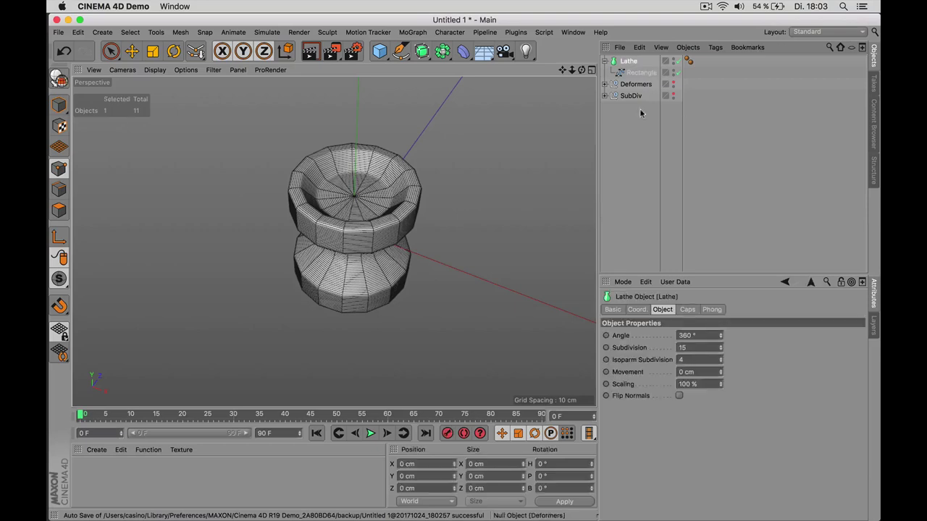
pyautogui.moveTo(717, 349); pyautogui.dragTo(678, 193)
pyautogui.click(678, 193)
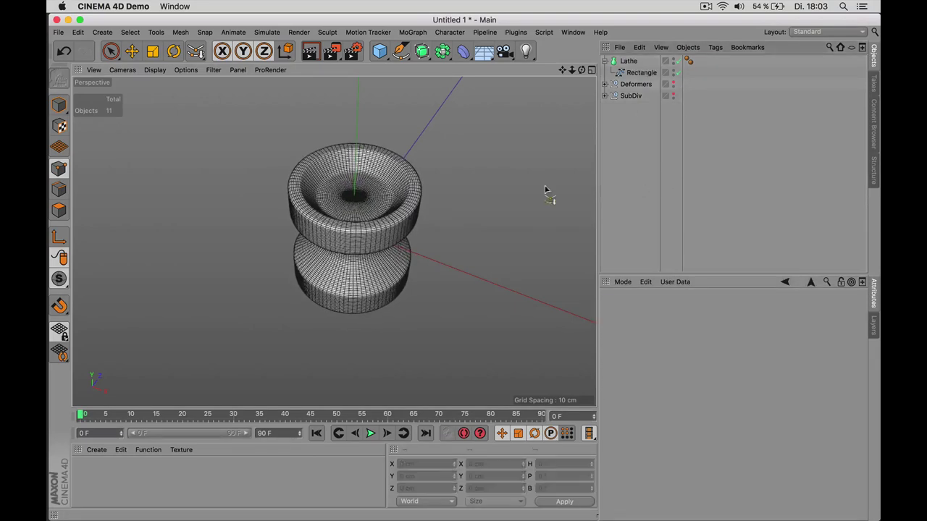
pyautogui.keyDown('alt'); pyautogui.moveTo(354, 281); pyautogui.dragTo(498, 159); pyautogui.keyUp('alt')
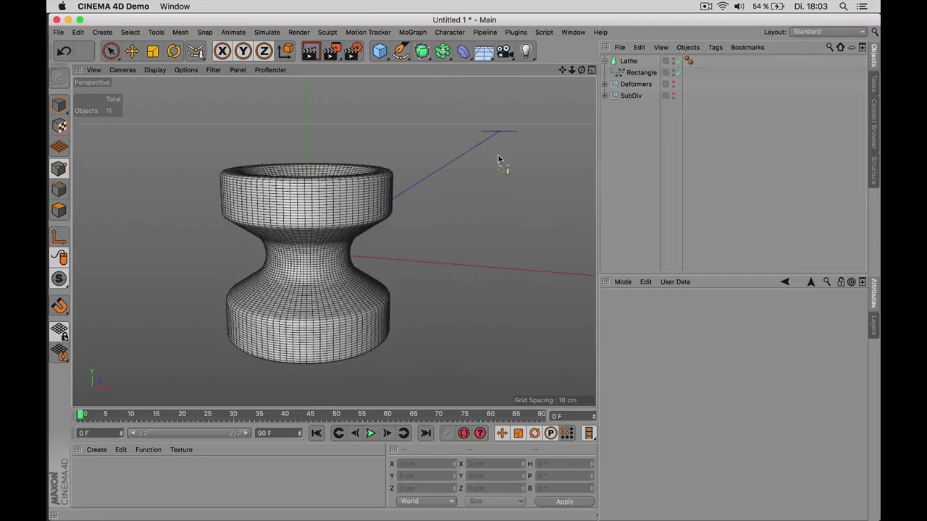
# Group the Lathe and its profile spline under a new Null named Lathe
pyautogui.click(640, 72)
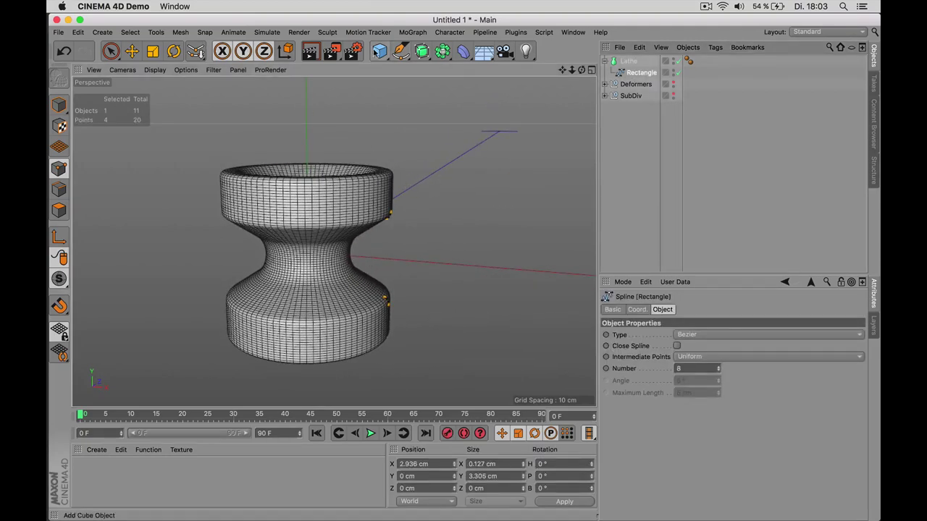
pyautogui.moveTo(379, 51); pyautogui.dragTo(420, 71)
pyautogui.moveTo(624, 64); pyautogui.dragTo(625, 62)
pyautogui.doubleClick(624, 62)
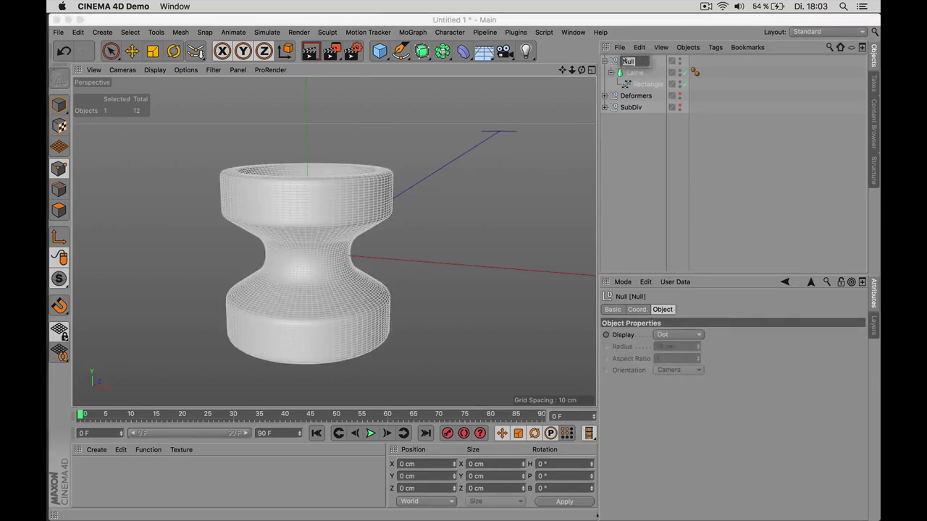
pyautogui.write('Lathe')
pyautogui.press('Return')
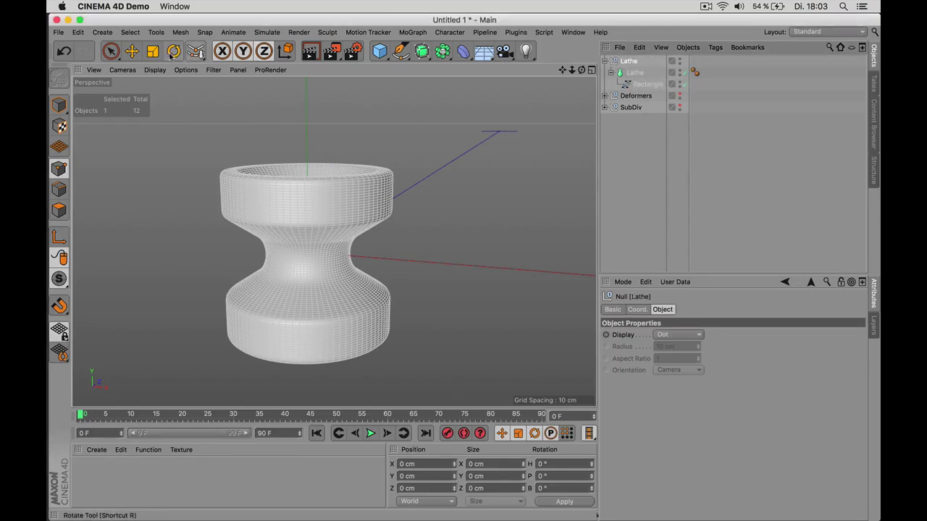
# Rotate the Lathe null about its Z axis and deselect it
pyautogui.click(171, 54)
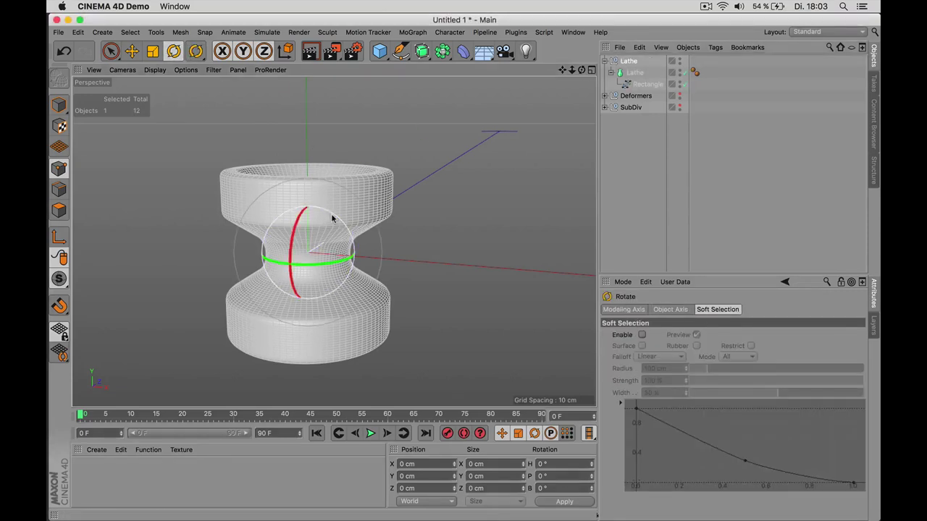
pyautogui.moveTo(332, 218); pyautogui.dragTo(346, 287)
pyautogui.click(613, 180)
pyautogui.scroll(-5, 364, 199)
pyautogui.keyDown('alt'); pyautogui.moveTo(312, 220); pyautogui.dragTo(370, 206); pyautogui.keyUp('alt')
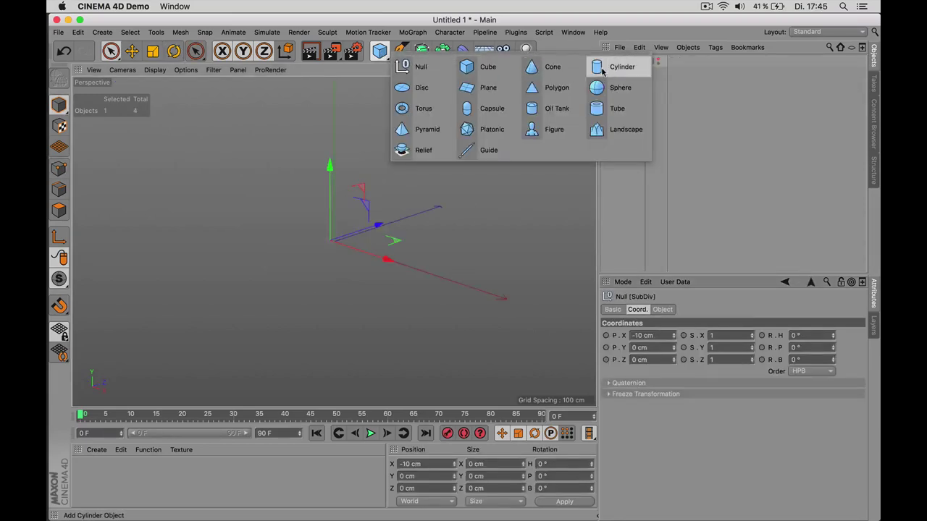
# Add a Cylinder primitive and set its orientation to +X
pyautogui.click(602, 70)
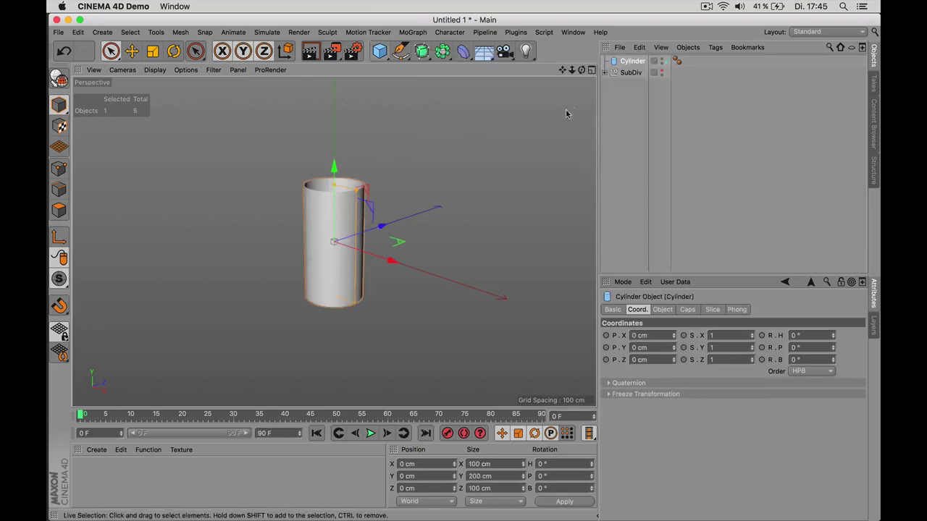
pyautogui.click(663, 310)
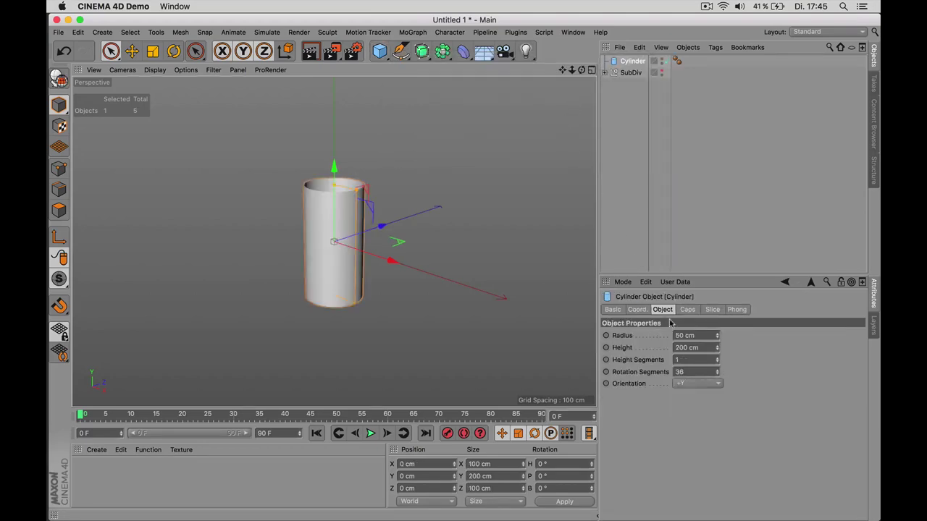
pyautogui.click(694, 384)
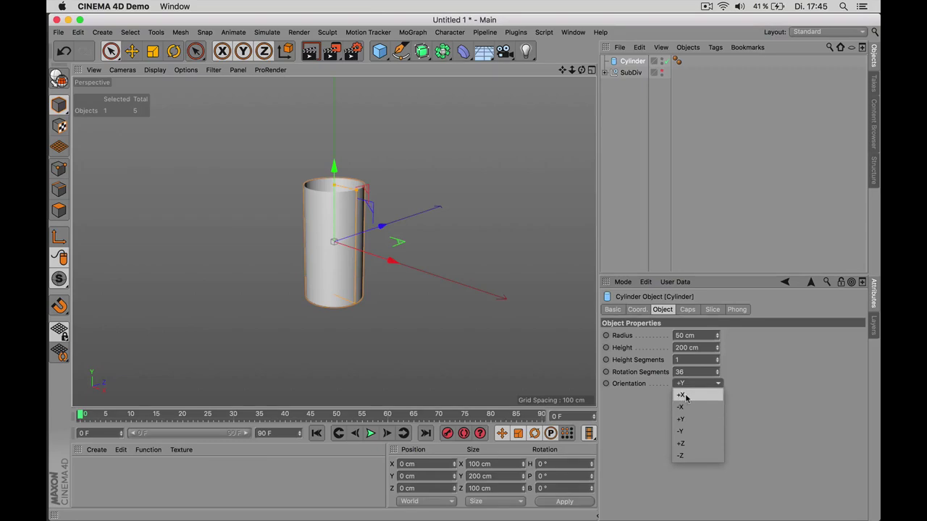
pyautogui.click(686, 397)
# Set the cylinder's radius to 3 cm and its height to 4 cm
pyautogui.click(696, 335)
pyautogui.write('3')
pyautogui.click(701, 348)
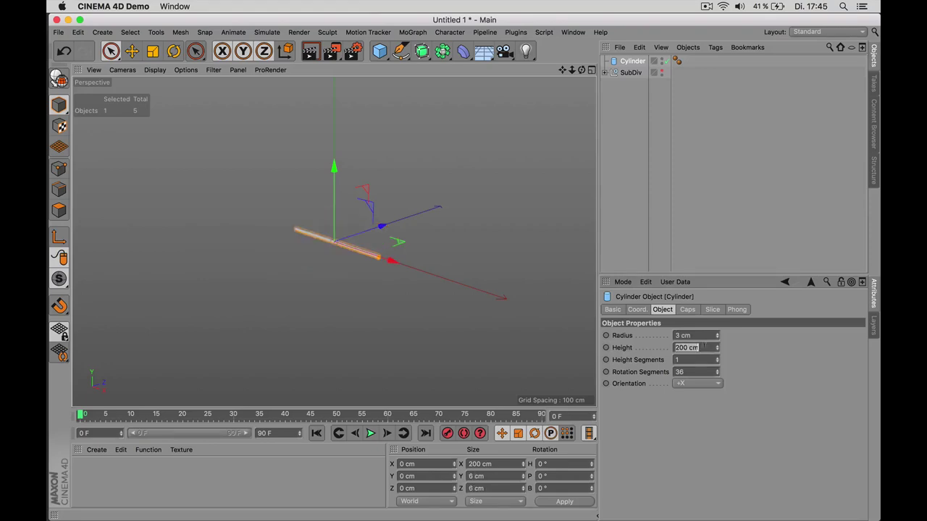
pyautogui.write('4')
pyautogui.press('Return')
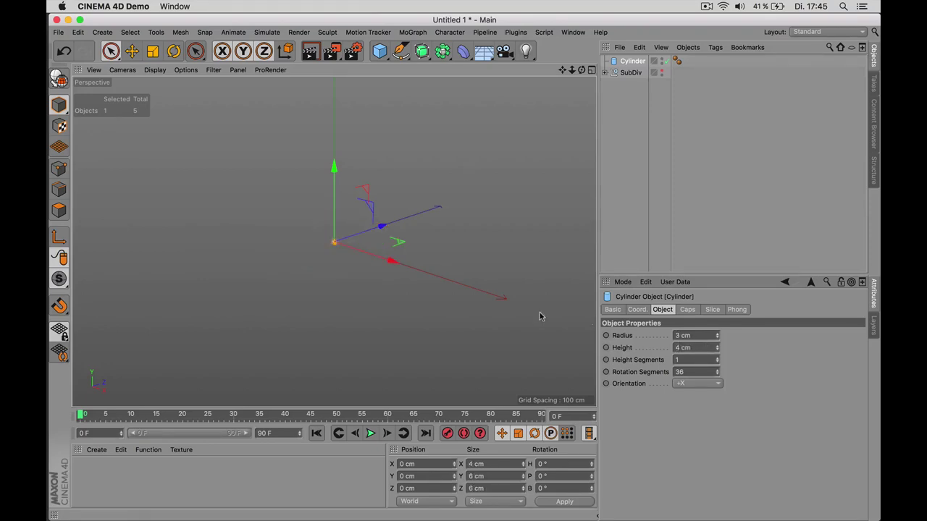
# Frame the small cylinder in the view and switch the display to Gouraud Shading (Lines)
pyautogui.press('h')
pyautogui.keyDown('alt'); pyautogui.moveTo(250, 267); pyautogui.dragTo(405, 282); pyautogui.keyUp('alt')
pyautogui.click(154, 69)
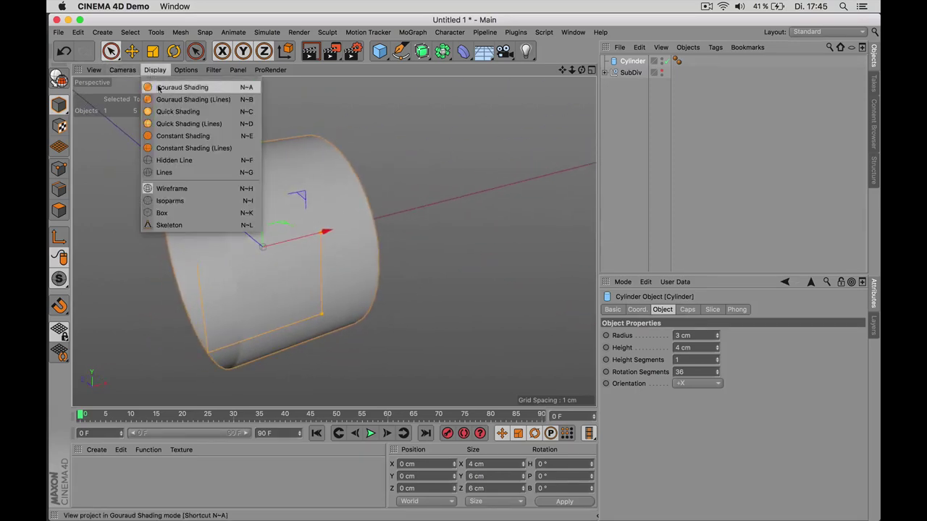
pyautogui.click(206, 101)
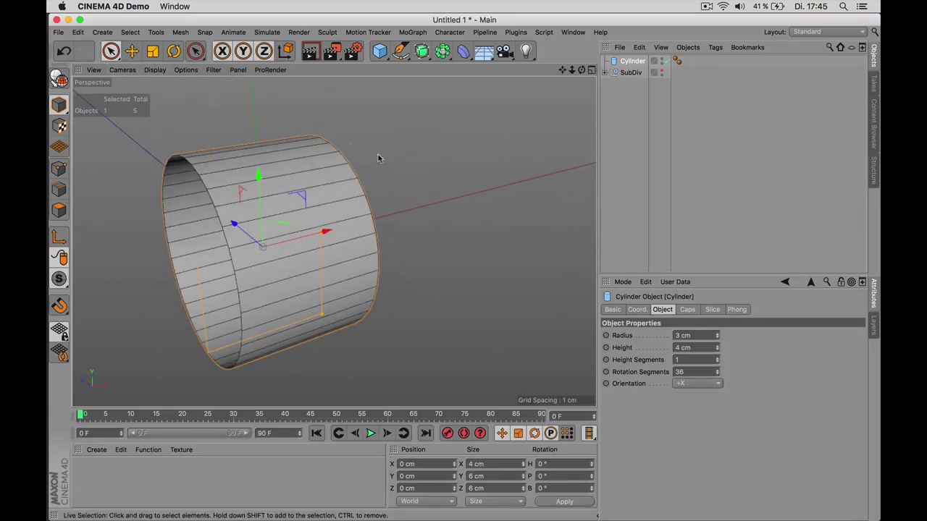
# Set the cylinder's rotation segments to 16 and its height segments to 8
pyautogui.doubleClick(693, 371)
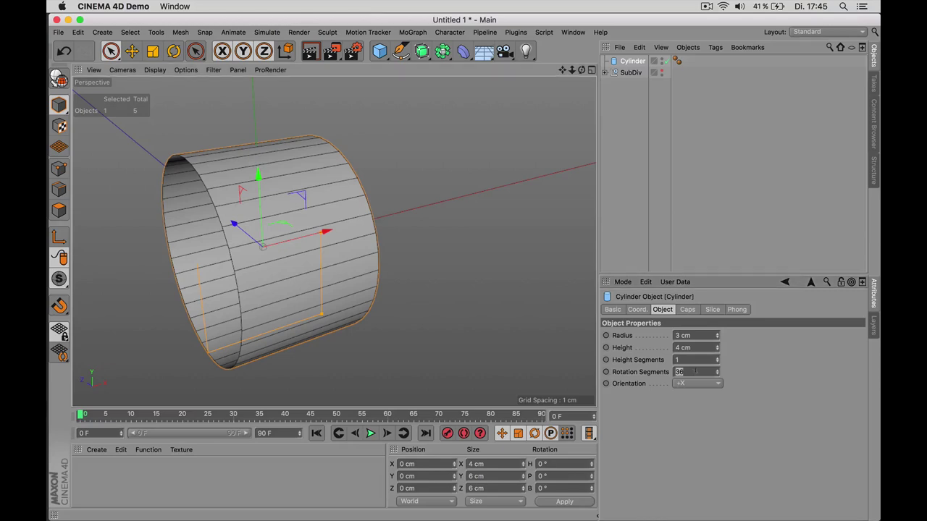
pyautogui.press('Return')
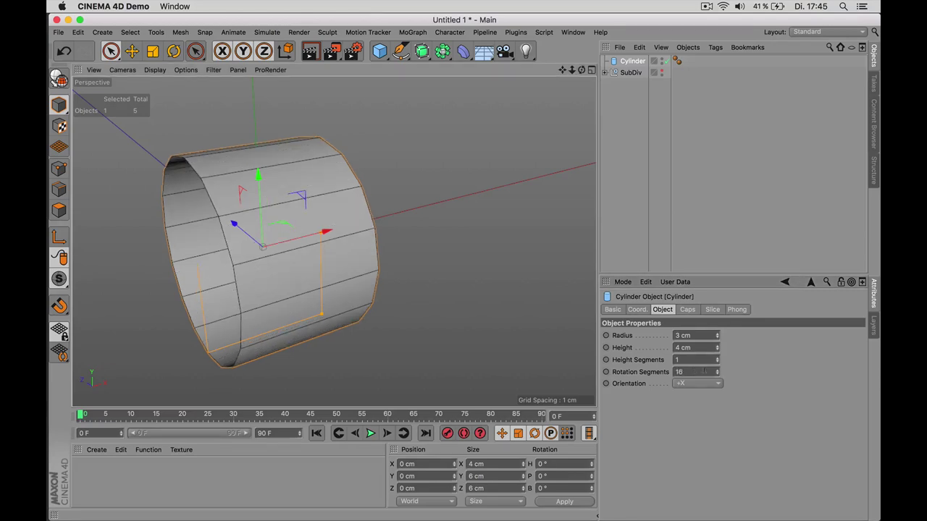
pyautogui.click(716, 357)
pyautogui.click(716, 357)
pyautogui.click(715, 358)
pyautogui.click(715, 358)
pyautogui.click(715, 358)
pyautogui.click(715, 357)
pyautogui.click(715, 358)
pyautogui.keyDown('alt'); pyautogui.moveTo(557, 308); pyautogui.dragTo(397, 277); pyautogui.keyUp('alt')
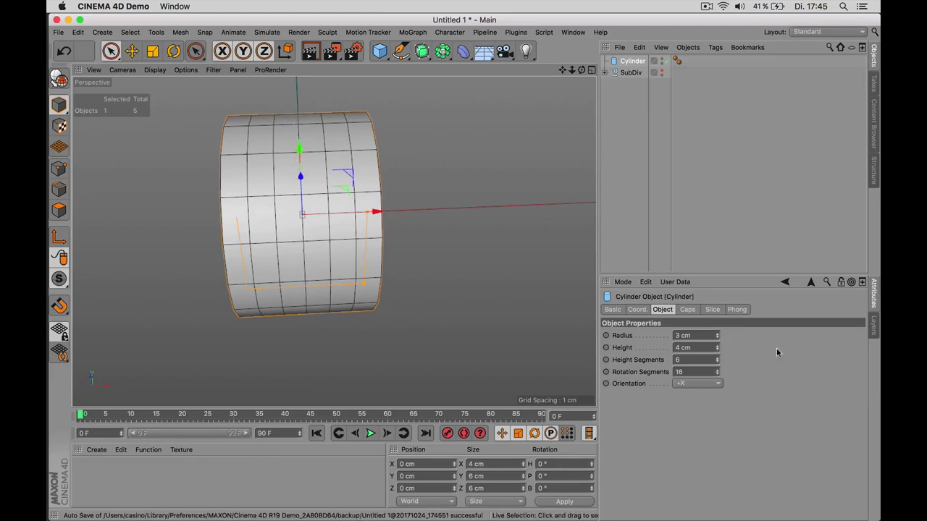
pyautogui.click(714, 359)
pyautogui.click(715, 358)
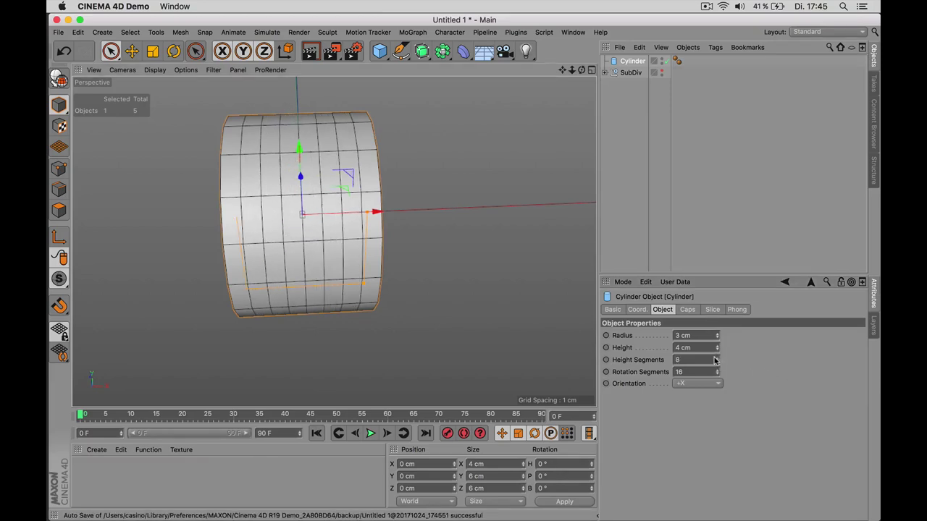
# Try adding a Bulge deformer and nesting it under the cylinder by hand, and undo both changes
pyautogui.keyDown('alt'); pyautogui.moveTo(352, 289); pyautogui.dragTo(430, 282); pyautogui.keyUp('alt')
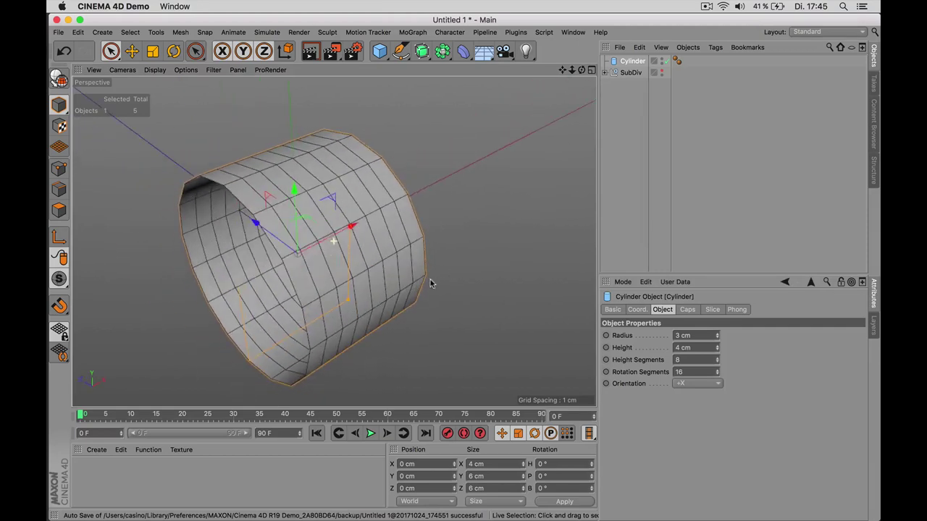
pyautogui.click(461, 54)
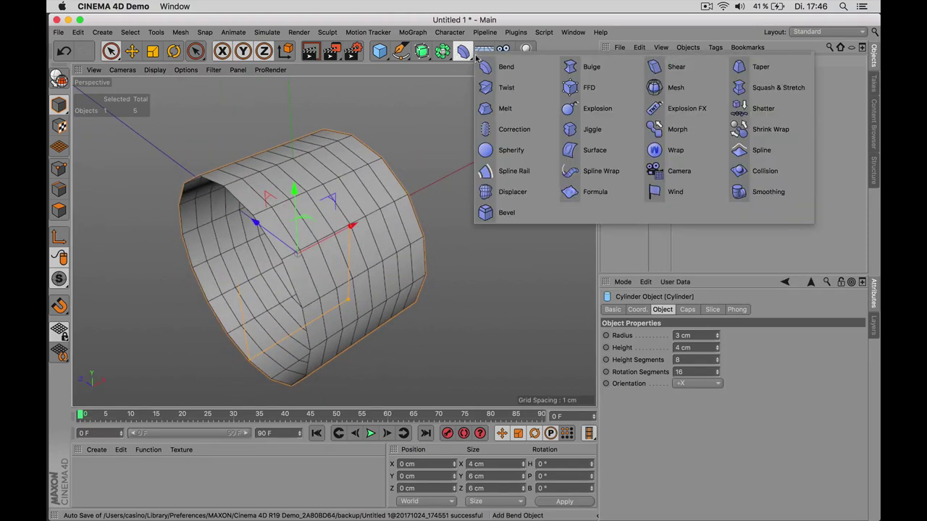
pyautogui.click(584, 69)
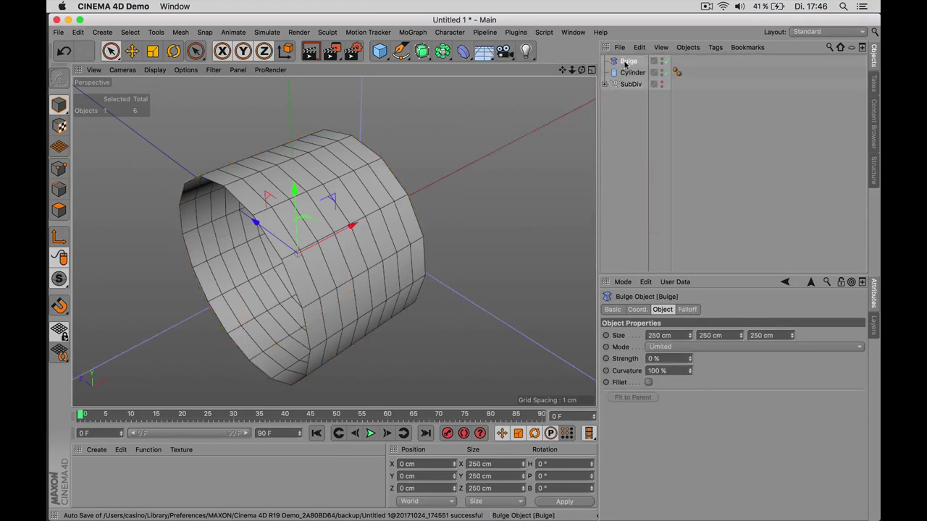
pyautogui.click(462, 52)
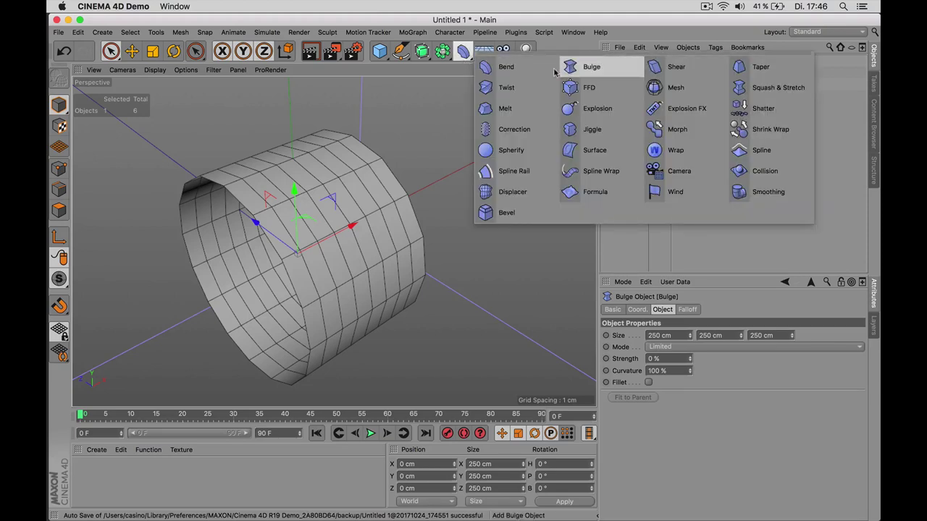
pyautogui.click(591, 67)
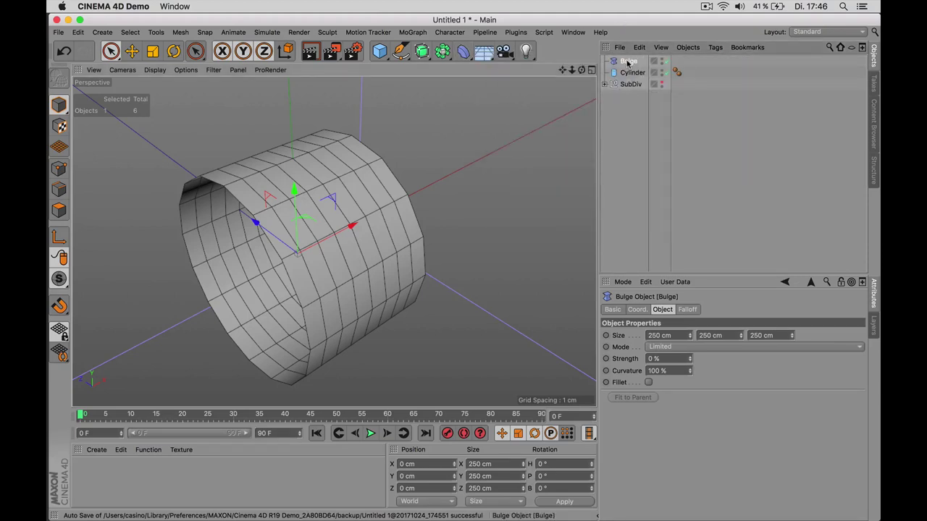
pyautogui.moveTo(628, 62); pyautogui.dragTo(631, 72)
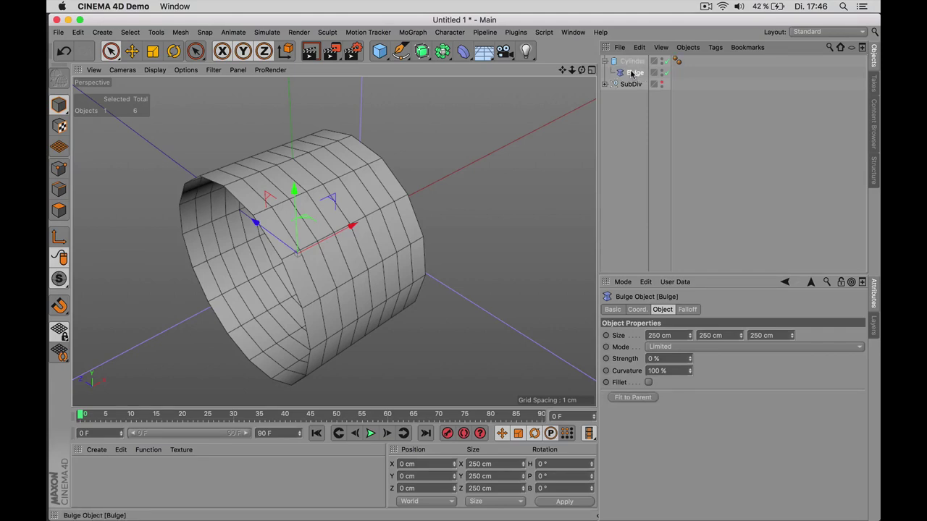
pyautogui.press('super+z')
pyautogui.press('super+z')
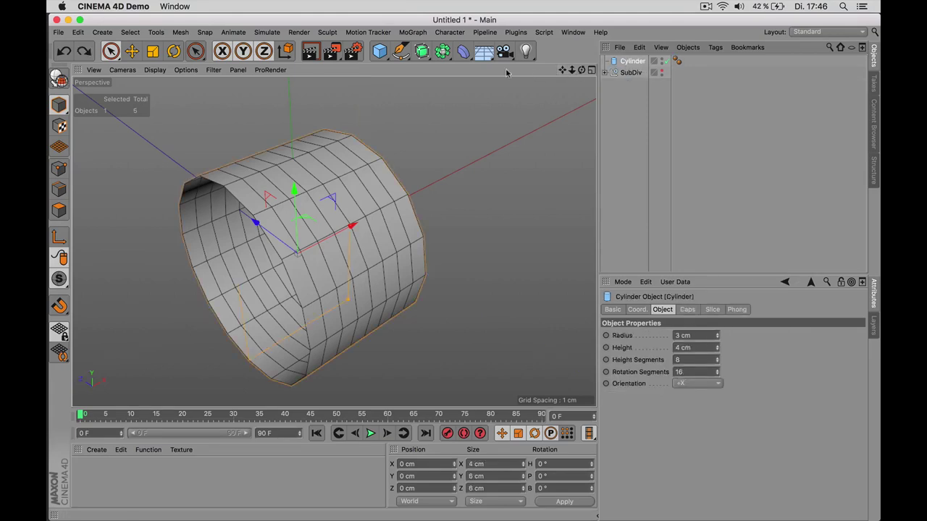
# Add a Bulge deformer directly as a child of the cylinder, fitted to its size, and set its strength to -53%
pyautogui.click(464, 51)
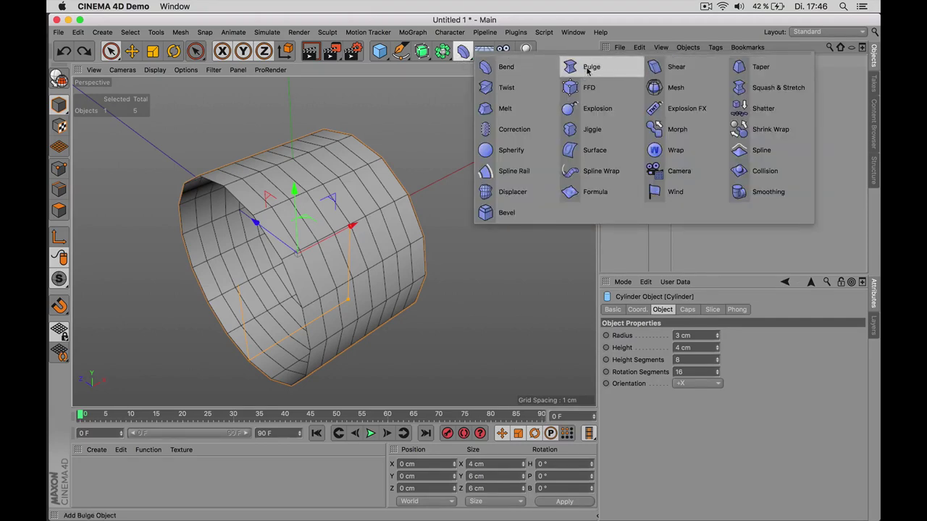
pyautogui.click(587, 70)
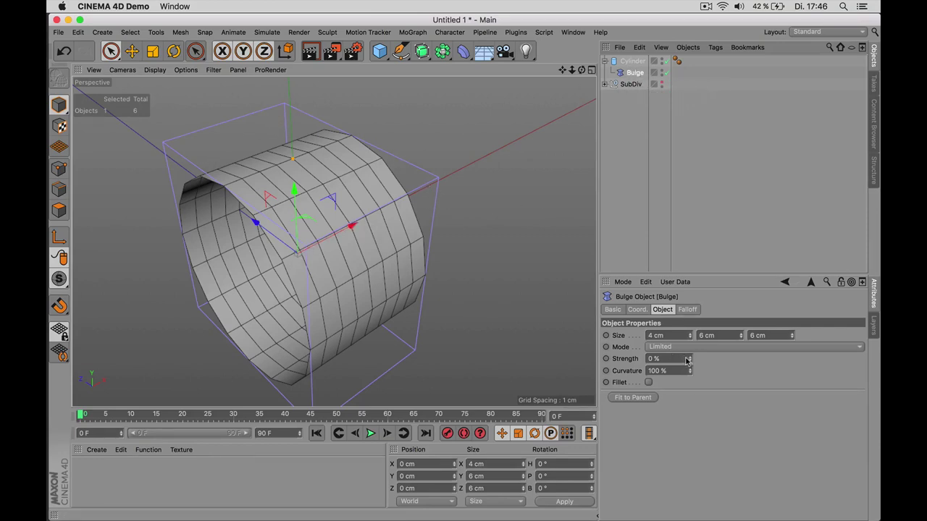
pyautogui.moveTo(688, 360); pyautogui.dragTo(720, 360)
pyautogui.scroll(-5, 468, 215)
pyautogui.scroll(3, 469, 246)
pyautogui.keyDown('alt'); pyautogui.moveTo(469, 246); pyautogui.dragTo(442, 223); pyautogui.keyUp('alt')
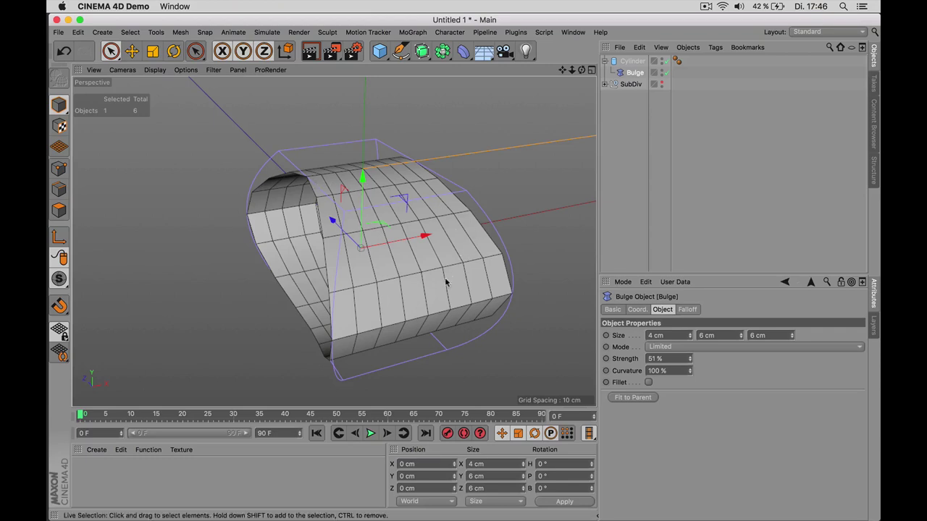
pyautogui.moveTo(687, 359); pyautogui.dragTo(621, 359)
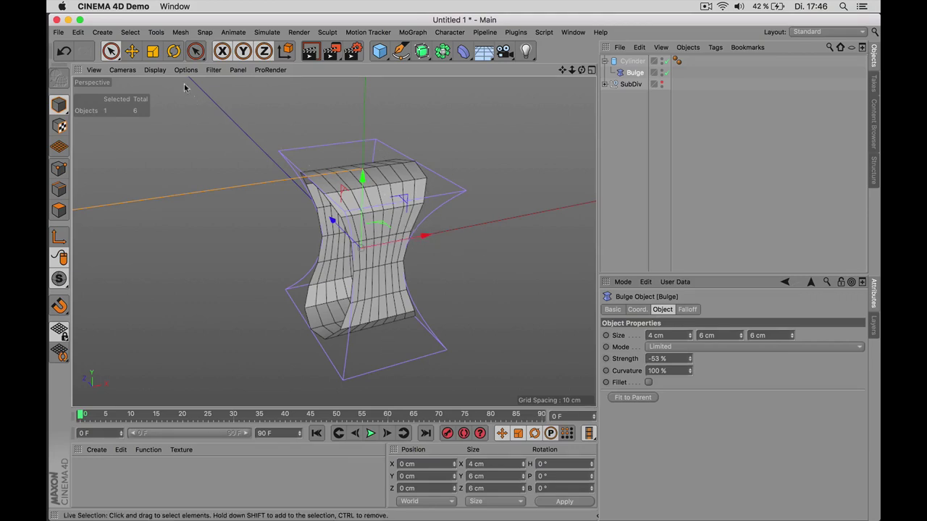
# Rotate the Bulge deformer to a bank of 90° so it pinches the cylinder along its axis
pyautogui.click(174, 51)
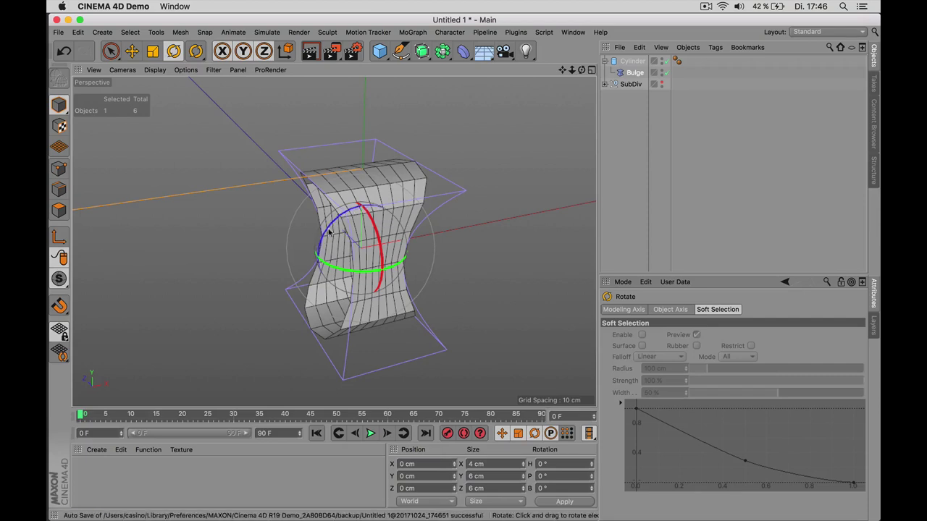
pyautogui.moveTo(340, 214); pyautogui.dragTo(391, 203)
pyautogui.scroll(2, 386, 257)
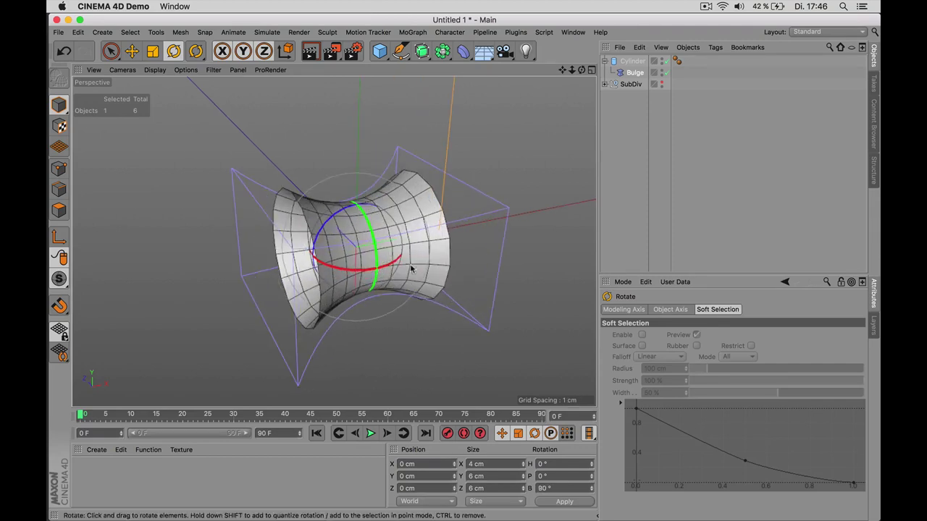
pyautogui.keyDown('alt'); pyautogui.moveTo(410, 269); pyautogui.dragTo(368, 274); pyautogui.keyUp('alt')
# Reduce the Bulge deformer's Y size to 2 cm to confine the pinch to the cylinder's middle
pyautogui.click(635, 73)
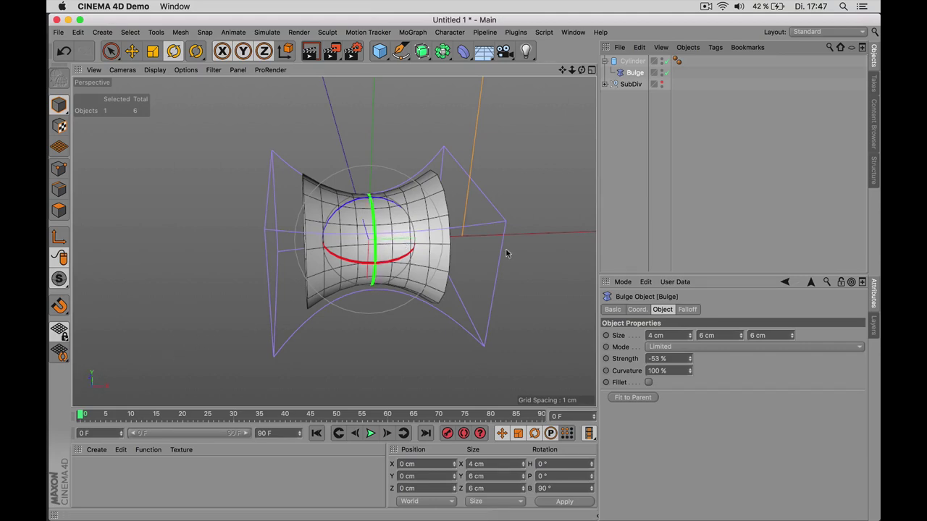
pyautogui.click(739, 338)
pyautogui.click(739, 338)
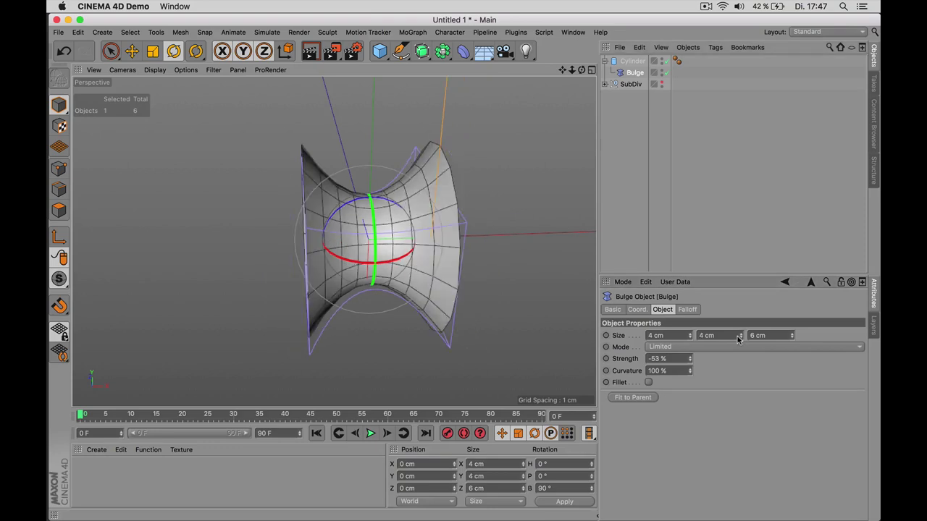
pyautogui.click(739, 338)
pyautogui.click(739, 338)
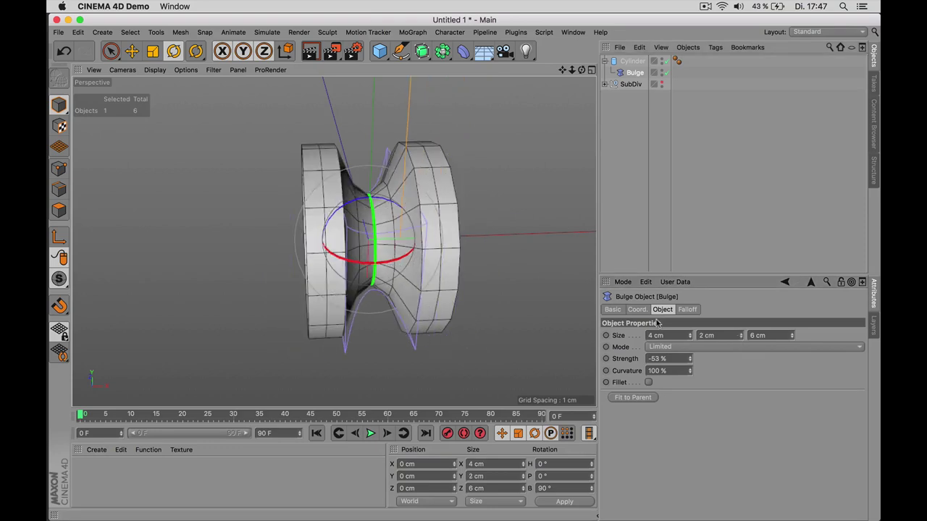
# Enlarge the Bulge deformer's X and Z sizes to 7 cm each
pyautogui.moveTo(410, 211)
pyautogui.keyDown('alt'); pyautogui.mouseDown()
pyautogui.moveTo(391, 213)
pyautogui.moveTo(407, 215)
pyautogui.mouseUp(); pyautogui.keyUp('alt')
pyautogui.keyDown('alt'); pyautogui.moveTo(342, 238); pyautogui.dragTo(395, 217); pyautogui.keyUp('alt')
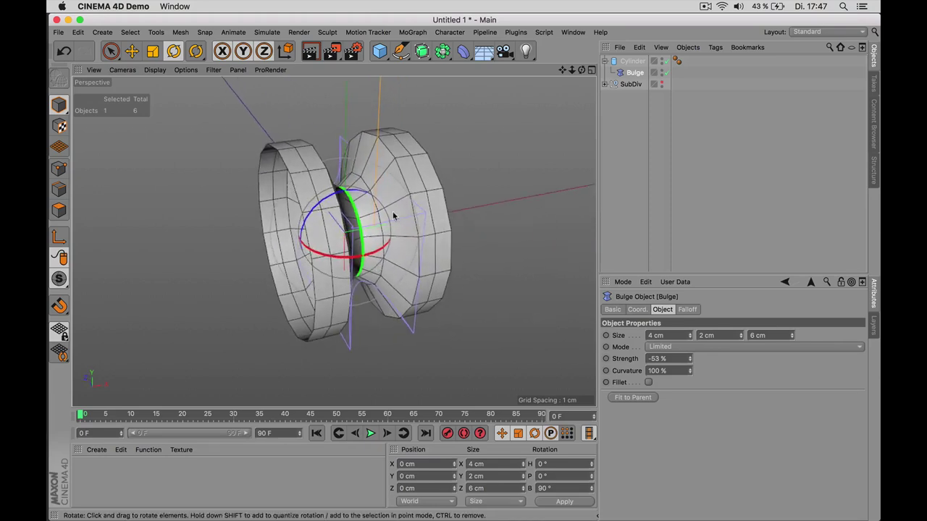
pyautogui.click(688, 333)
pyautogui.click(688, 334)
pyautogui.click(688, 334)
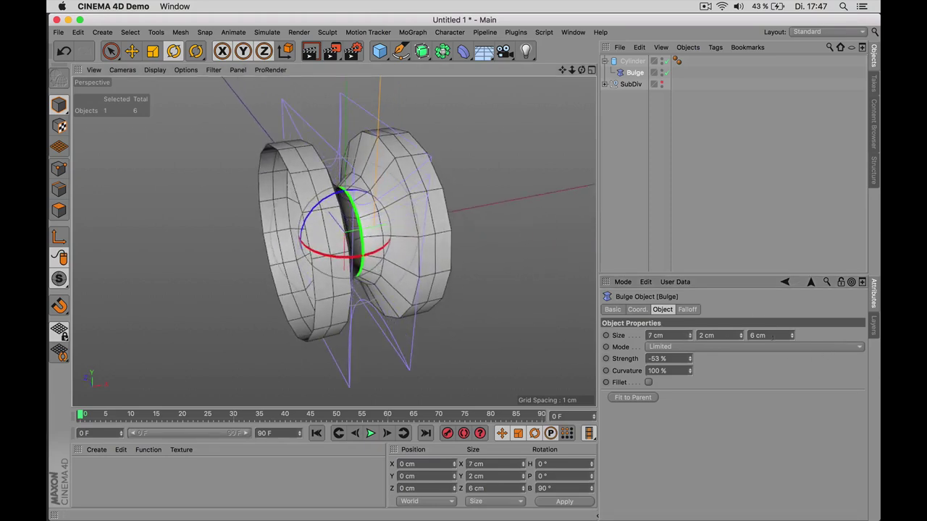
pyautogui.click(790, 334)
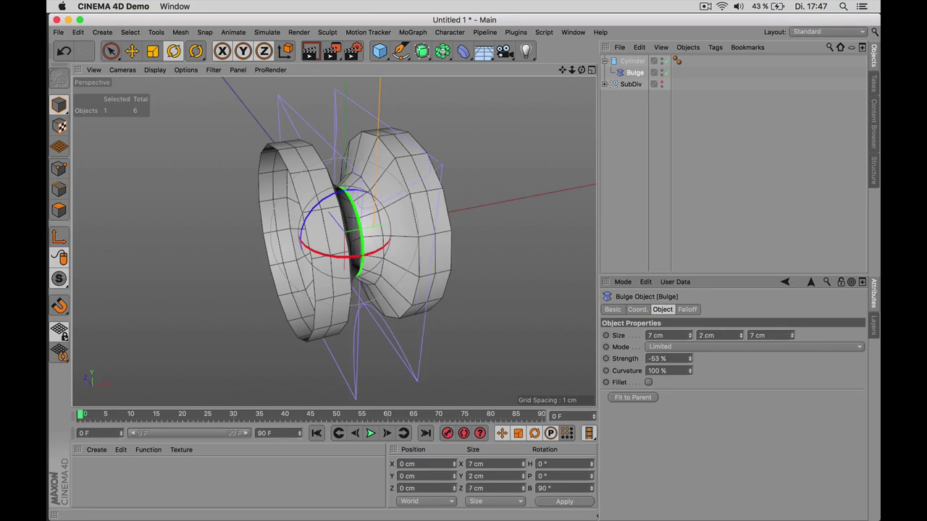
# Try 39 height segments on the cylinder and return the value to 8
pyautogui.keyDown('alt'); pyautogui.moveTo(415, 229); pyautogui.dragTo(449, 219); pyautogui.keyUp('alt')
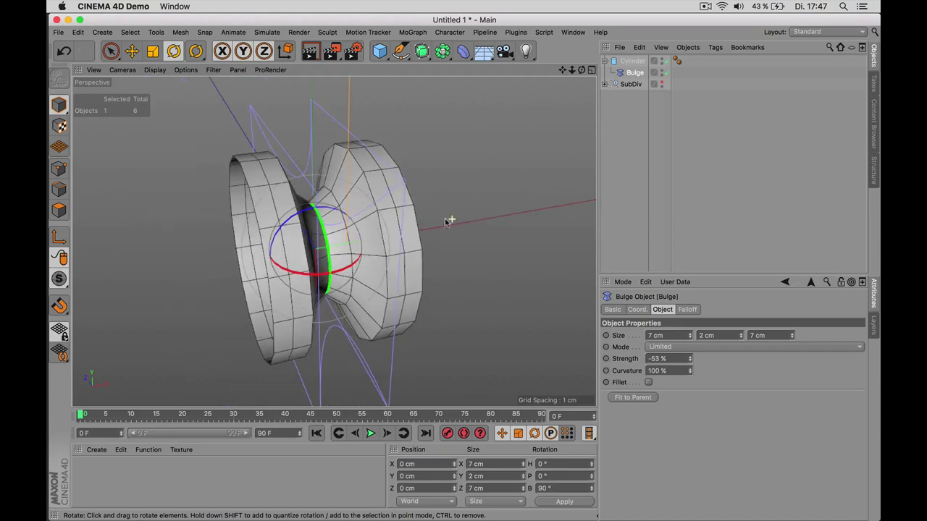
pyautogui.click(630, 61)
pyautogui.moveTo(716, 360); pyautogui.dragTo(716, 329)
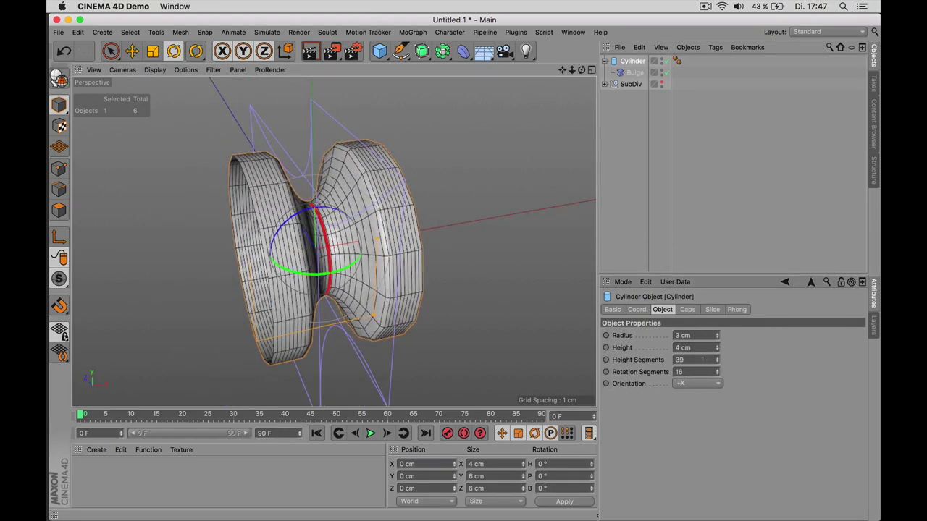
pyautogui.press('Return')
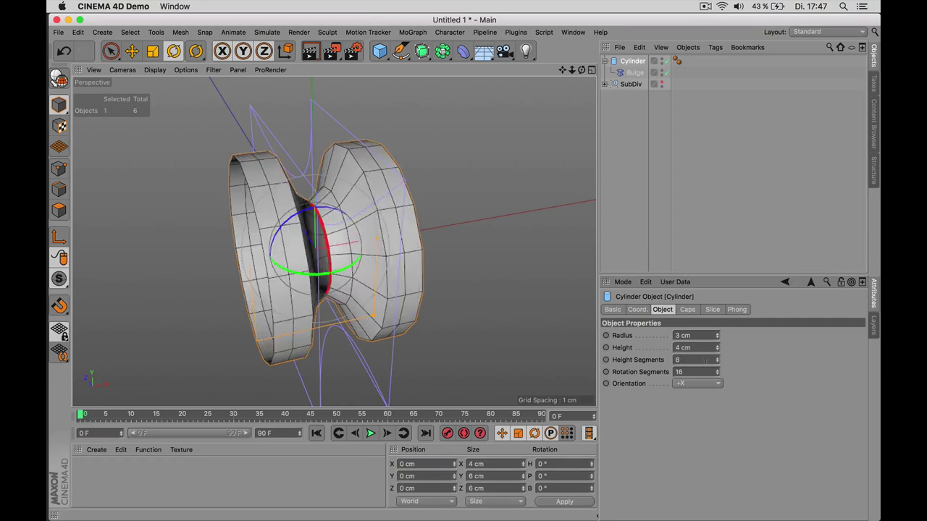
# Set the cylinder's rotation segments to 32 for a rounder spool
pyautogui.keyDown('alt'); pyautogui.moveTo(455, 227); pyautogui.dragTo(307, 172); pyautogui.keyUp('alt')
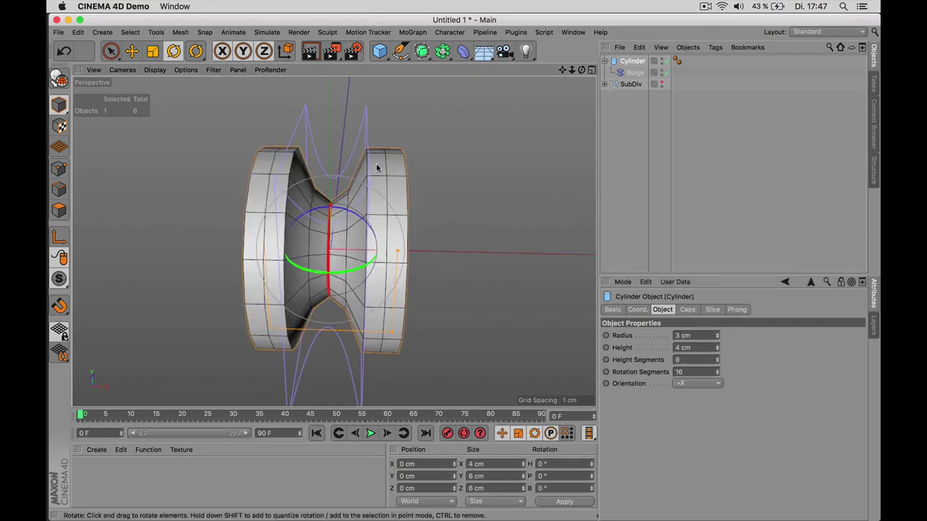
pyautogui.keyDown('alt'); pyautogui.moveTo(391, 175); pyautogui.dragTo(418, 187); pyautogui.keyUp('alt')
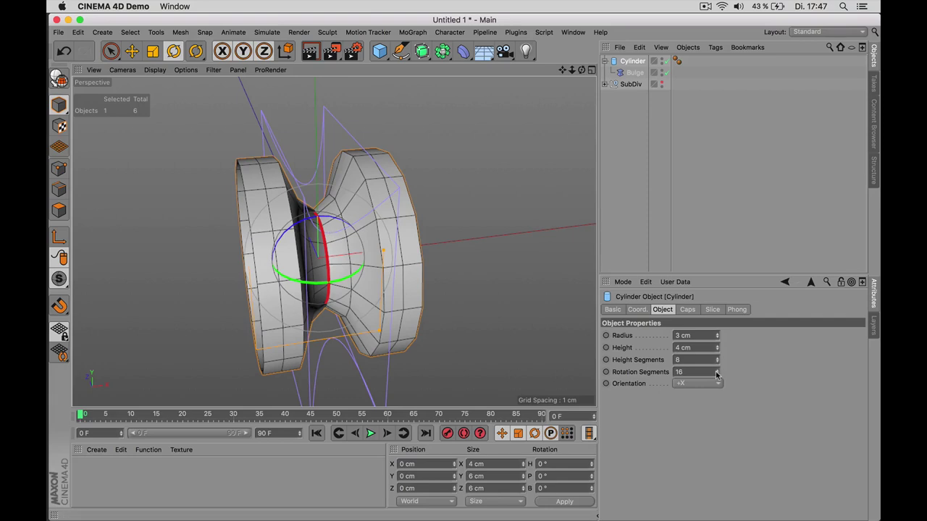
pyautogui.keyDown('alt'); pyautogui.moveTo(522, 313); pyautogui.dragTo(373, 251); pyautogui.keyUp('alt')
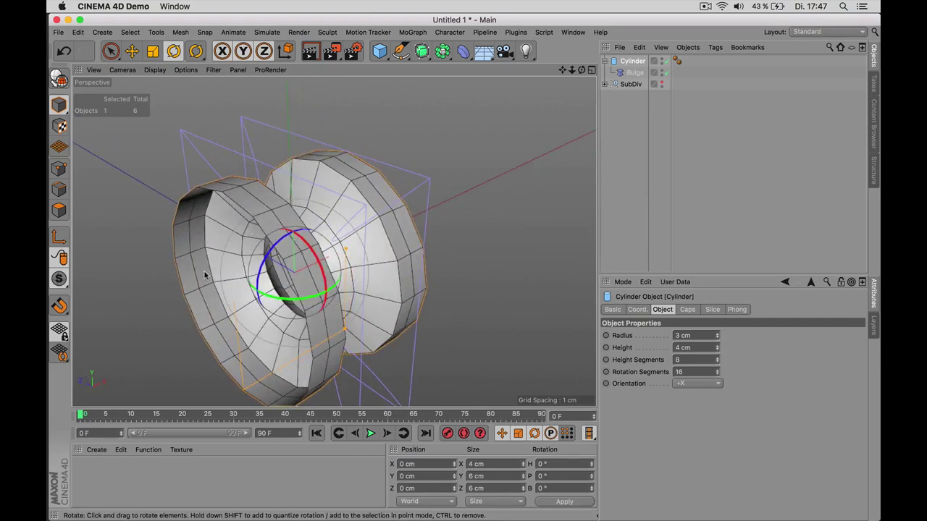
pyautogui.doubleClick(699, 372)
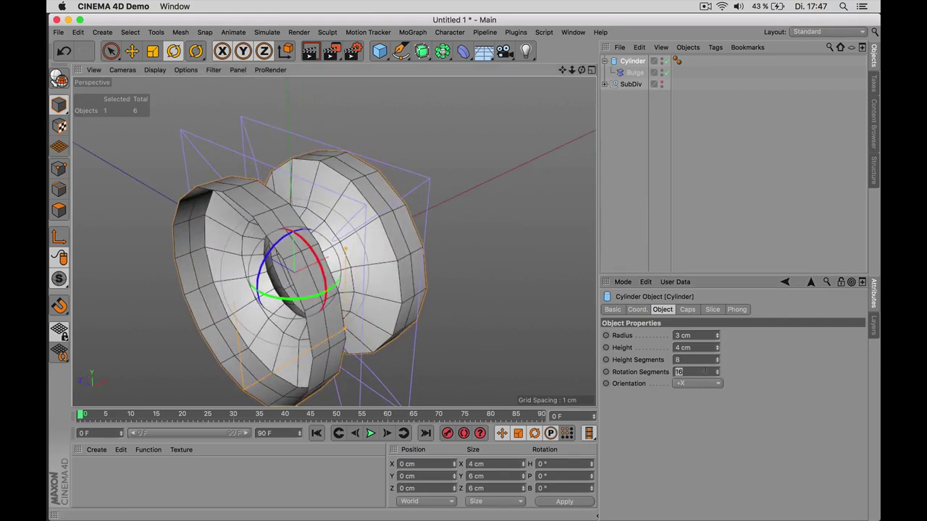
pyautogui.write('32')
pyautogui.press('Return')
pyautogui.keyDown('alt'); pyautogui.moveTo(459, 166); pyautogui.dragTo(385, 248); pyautogui.keyUp('alt')
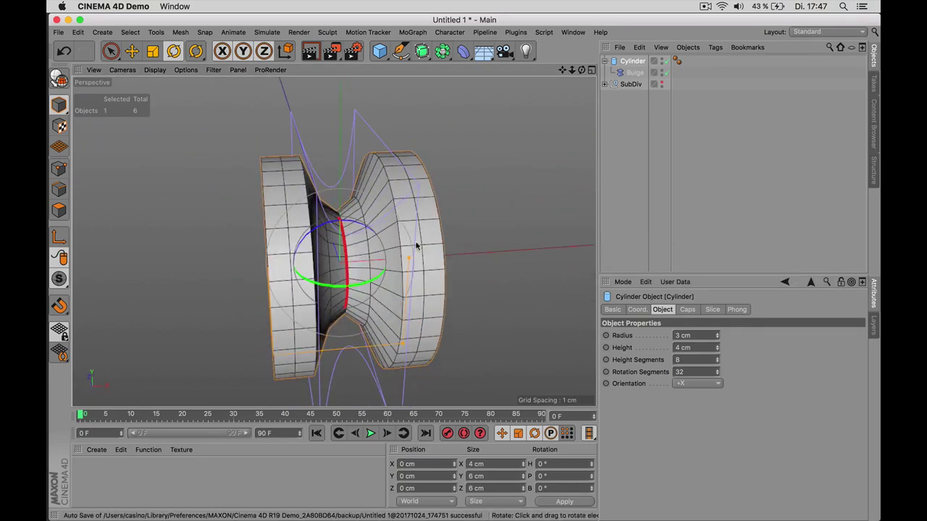
# Set the cylinder's height segments to 12 after trying 14 segments
pyautogui.click(715, 358)
pyautogui.click(715, 358)
pyautogui.click(715, 358)
pyautogui.click(714, 358)
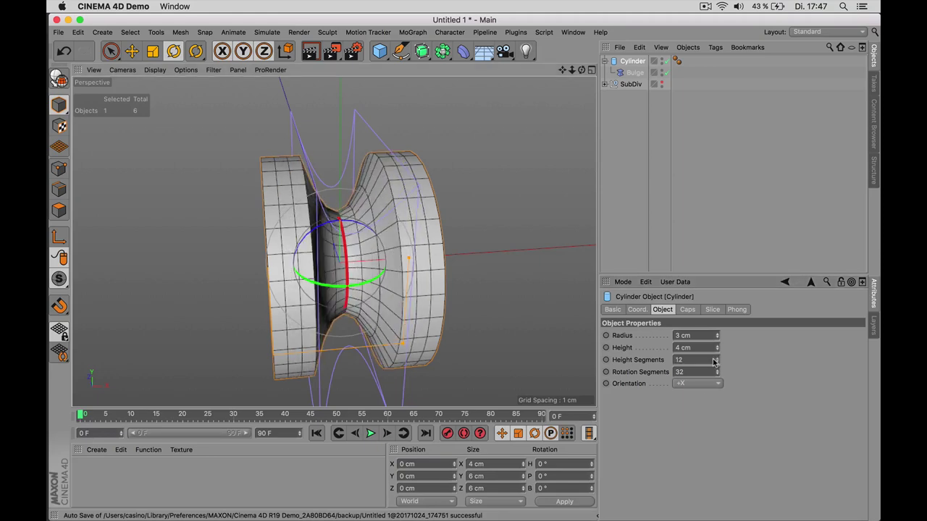
pyautogui.click(713, 358)
pyautogui.click(713, 358)
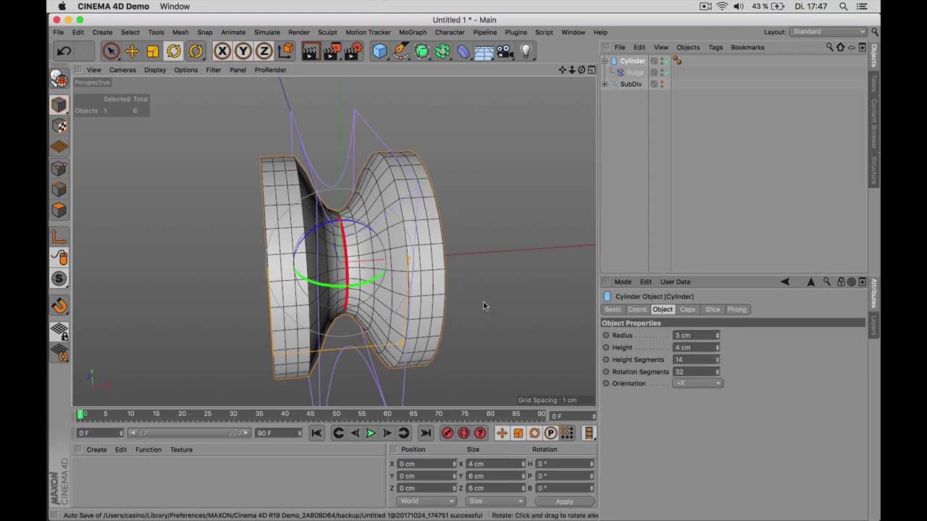
pyautogui.keyDown('alt'); pyautogui.moveTo(476, 308); pyautogui.dragTo(443, 262); pyautogui.keyUp('alt')
pyautogui.keyDown('alt'); pyautogui.moveTo(351, 233); pyautogui.dragTo(369, 224); pyautogui.keyUp('alt')
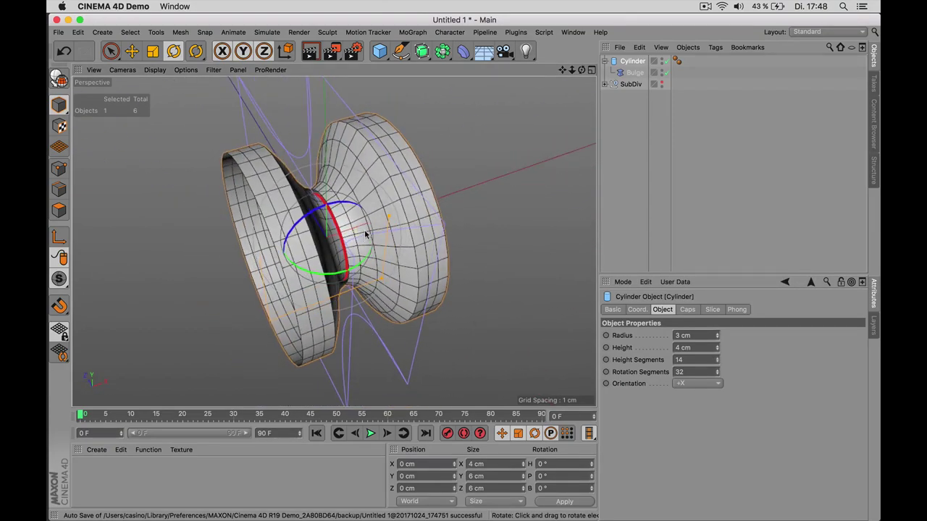
pyautogui.click(717, 362)
pyautogui.click(716, 362)
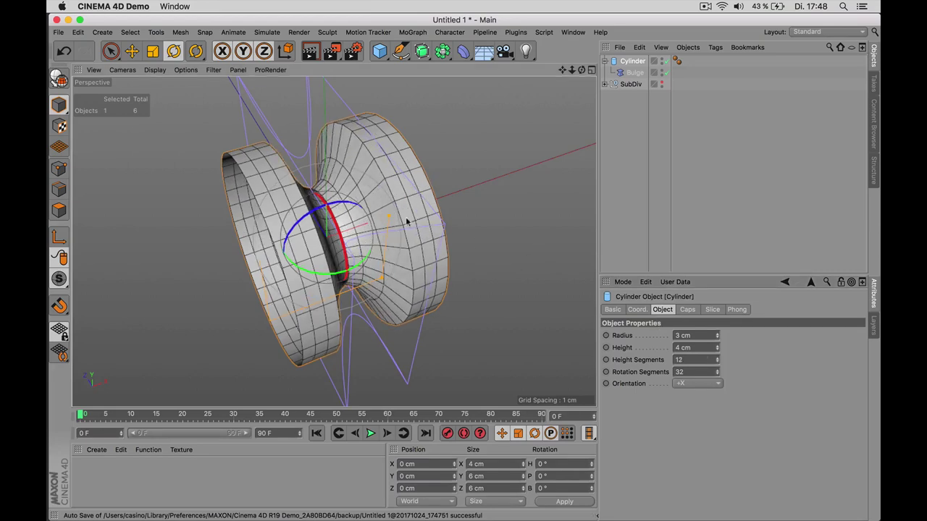
# Set the cylinder's height segments to 10 and check the spool's mesh from several angles
pyautogui.click(715, 363)
pyautogui.click(715, 363)
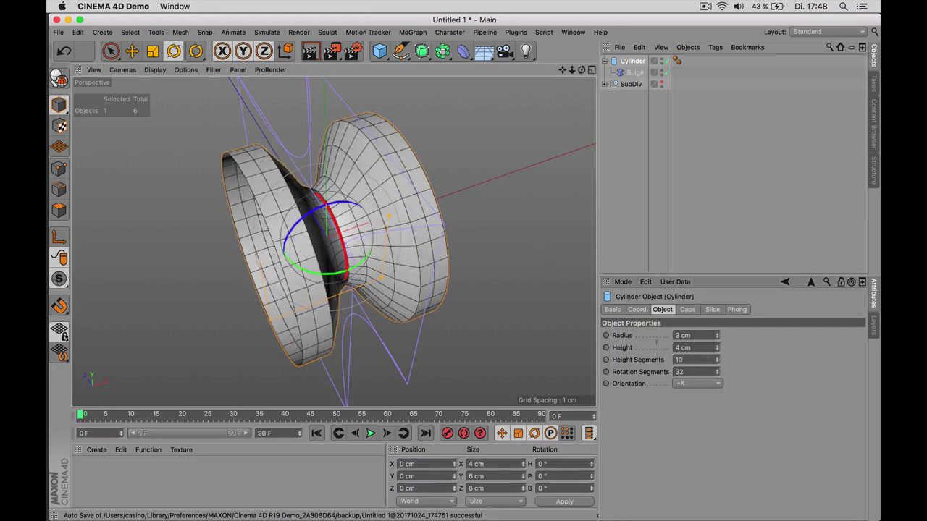
pyautogui.keyDown('alt'); pyautogui.moveTo(451, 249); pyautogui.dragTo(513, 166); pyautogui.keyUp('alt')
pyautogui.scroll(-5, 428, 180)
pyautogui.keyDown('alt'); pyautogui.moveTo(458, 191); pyautogui.dragTo(440, 247); pyautogui.keyUp('alt')
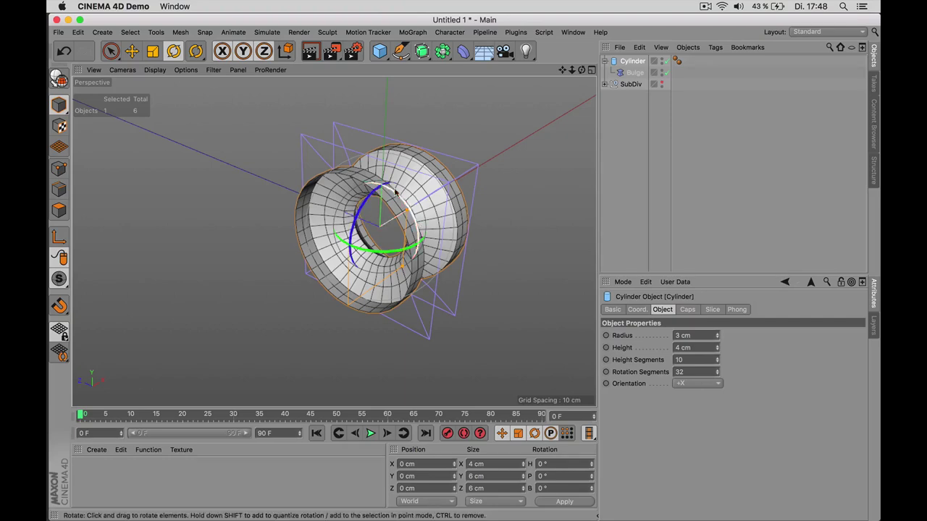
pyautogui.keyDown('alt'); pyautogui.moveTo(353, 266); pyautogui.dragTo(368, 273); pyautogui.keyUp('alt')
pyautogui.scroll(4, 384, 203)
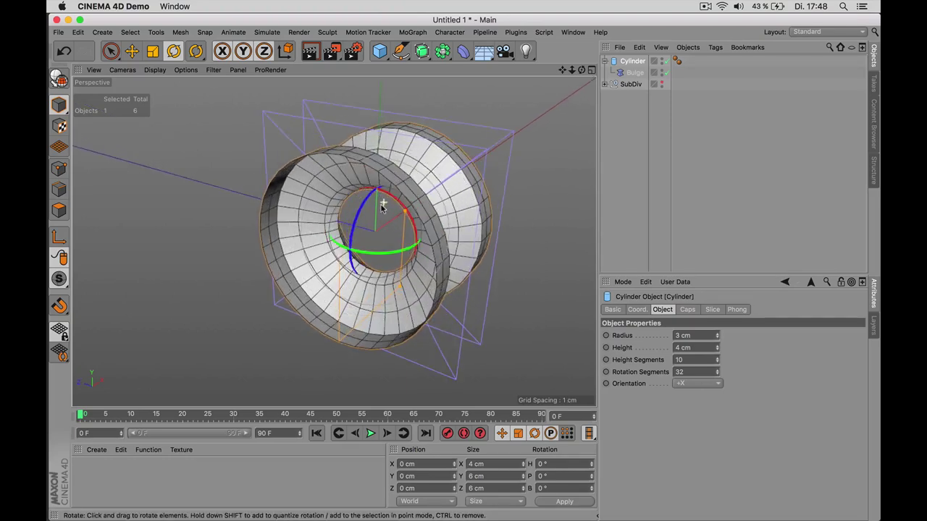
pyautogui.keyDown('alt'); pyautogui.moveTo(386, 214); pyautogui.dragTo(474, 215); pyautogui.keyUp('alt')
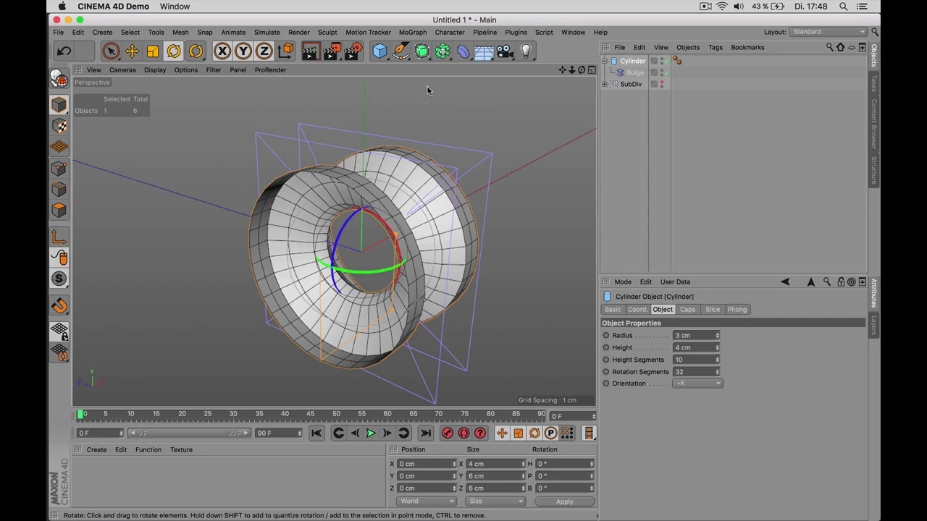
pyautogui.click(442, 33)
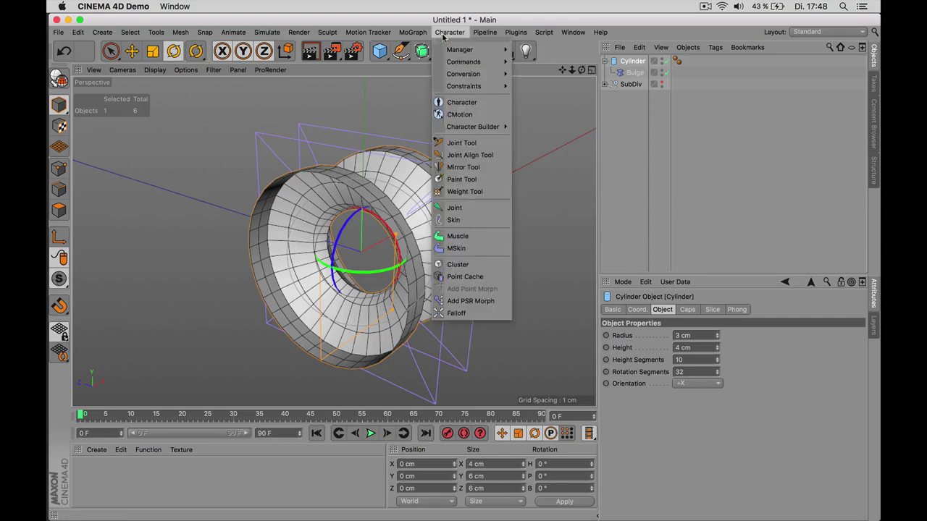
pyautogui.moveTo(458, 49)
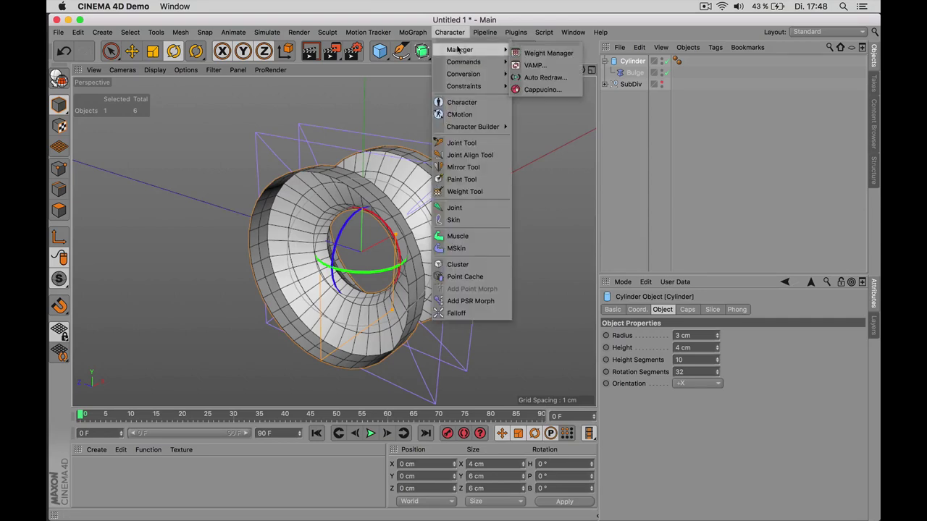
pyautogui.moveTo(376, 34)
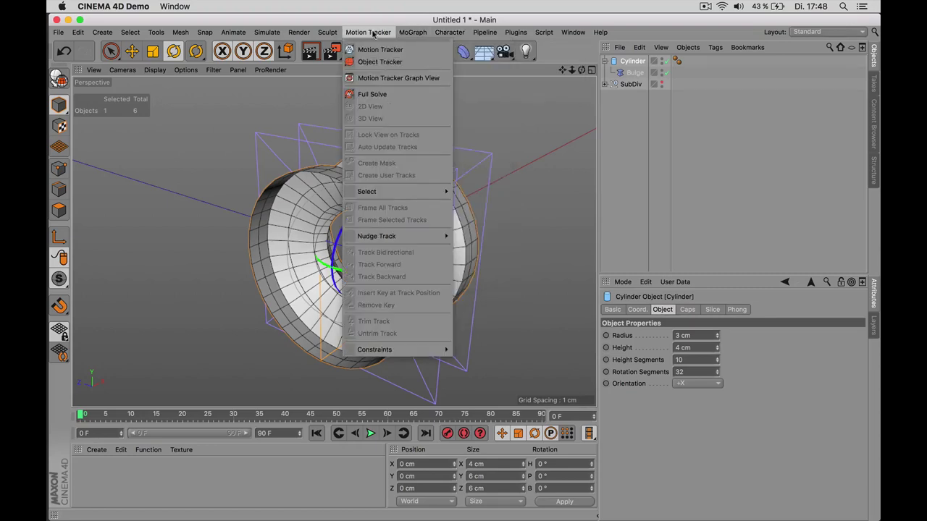
pyautogui.moveTo(333, 33)
pyautogui.moveTo(298, 33)
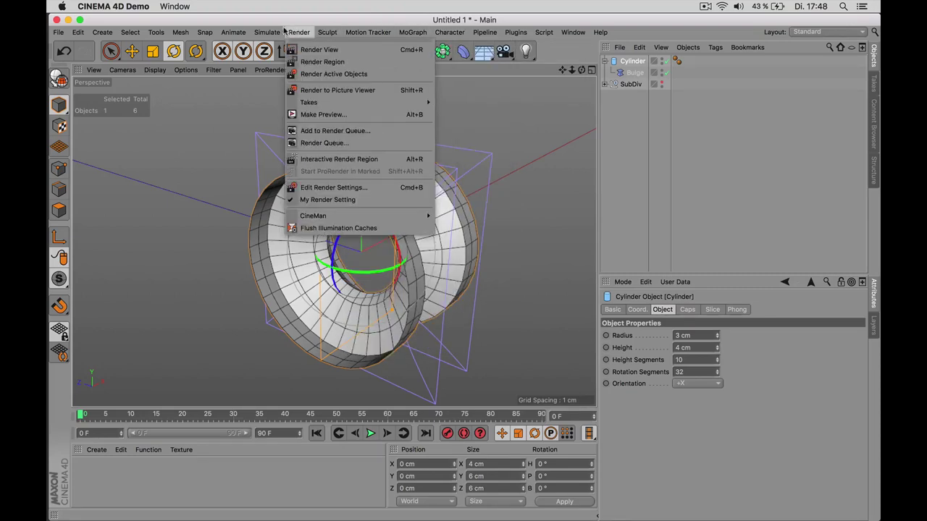
pyautogui.moveTo(266, 34)
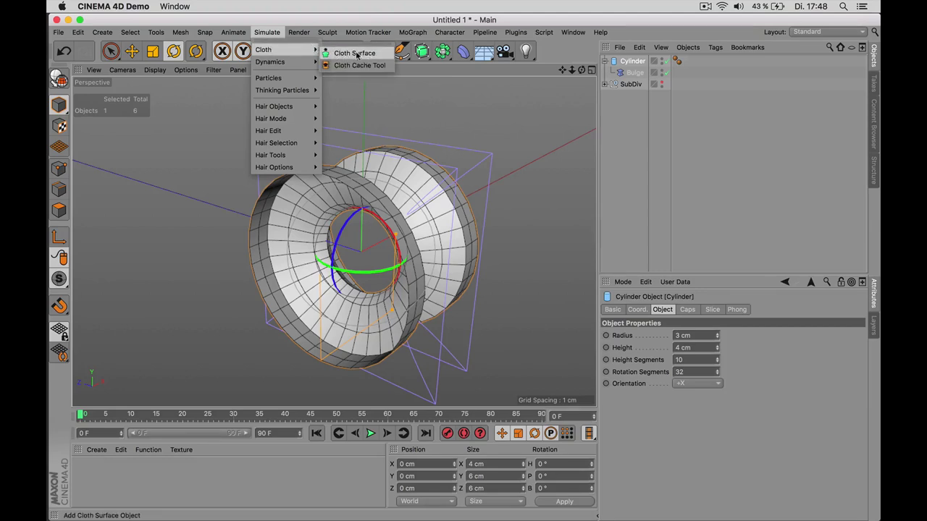
pyautogui.click(364, 116)
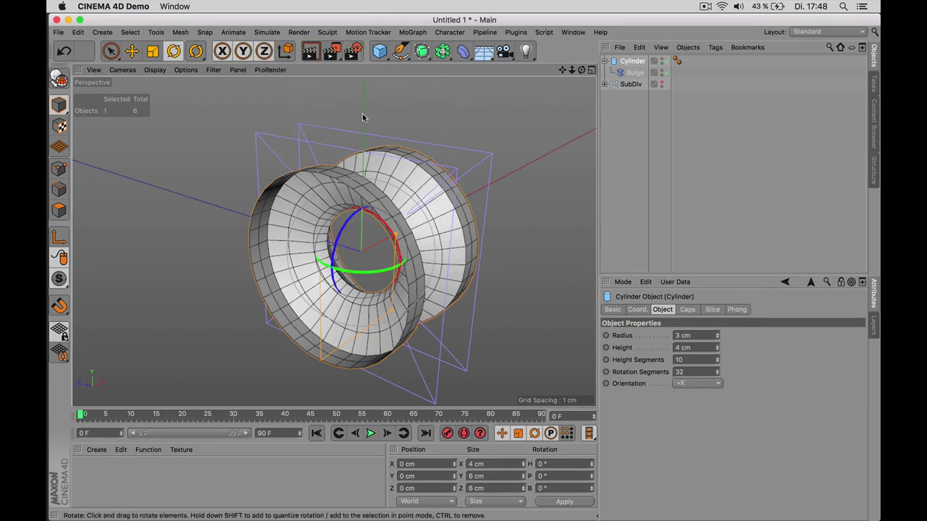
# Add a Cloth Surface object and nest the bulged cylinder inside it
pyautogui.hotkey('shift', 'c')
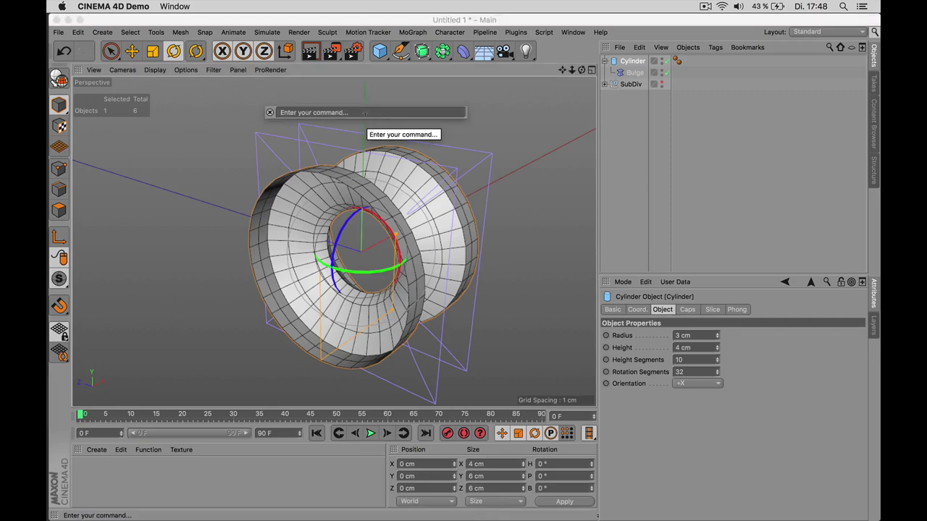
pyautogui.write('cloth')
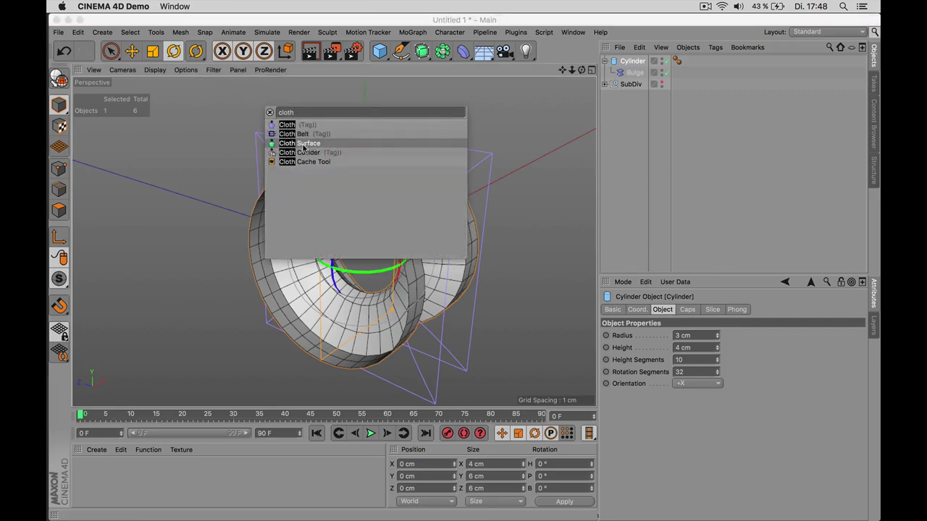
pyautogui.click(305, 144)
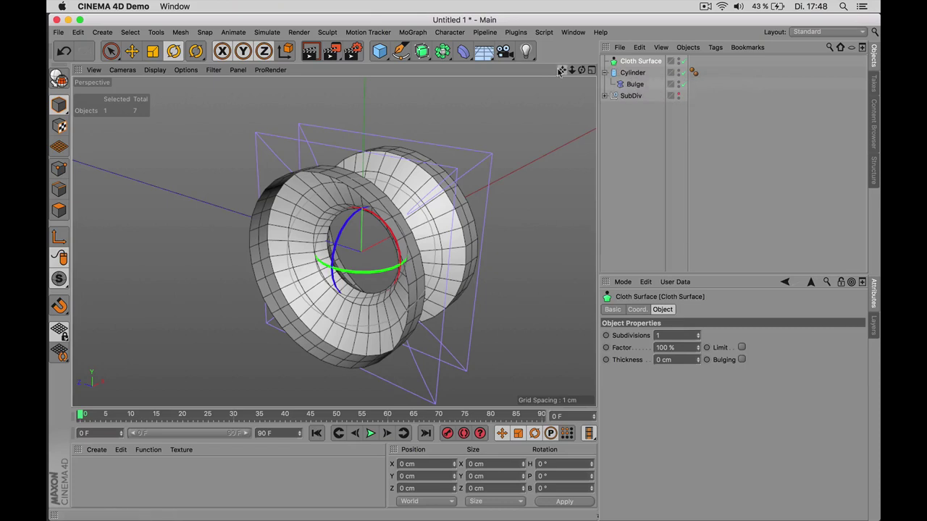
pyautogui.click(422, 51)
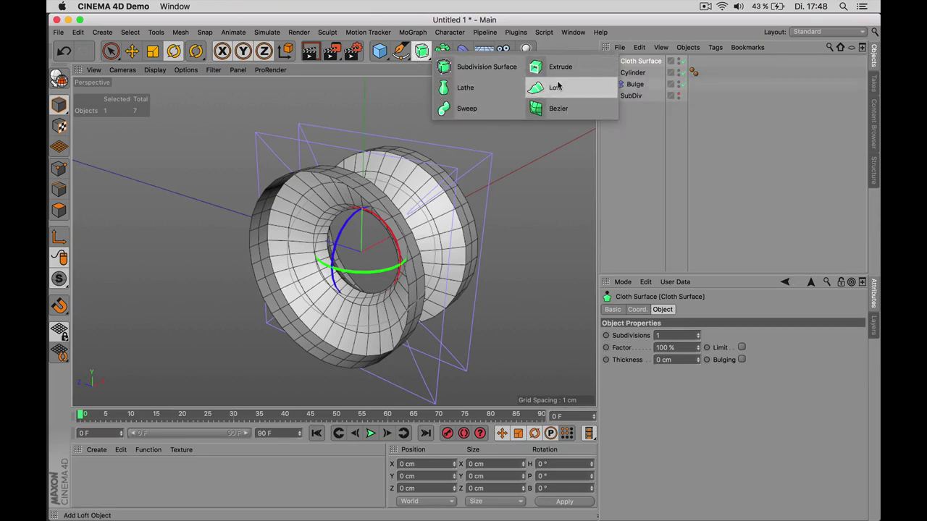
pyautogui.moveTo(632, 75); pyautogui.dragTo(630, 63)
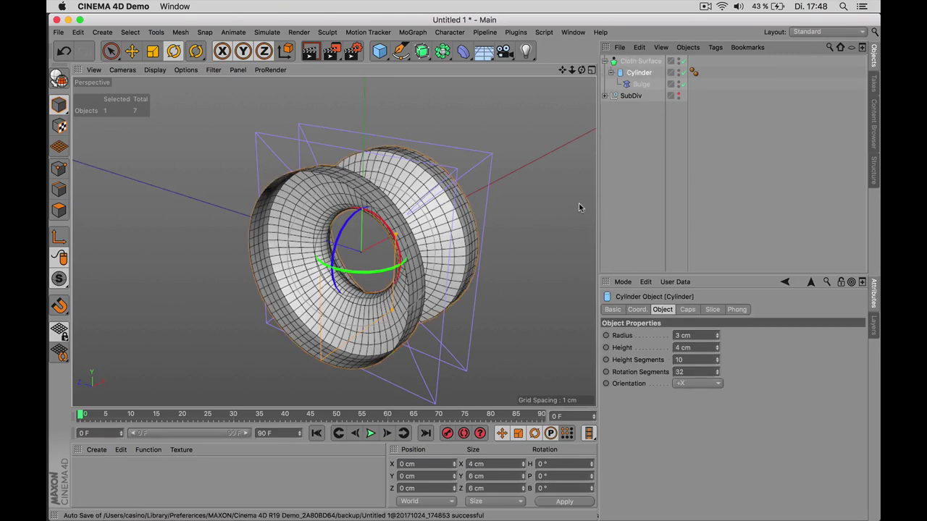
# Set the Cloth Surface's subdivisions to 0 and its thickness to -0.3 cm
pyautogui.click(629, 62)
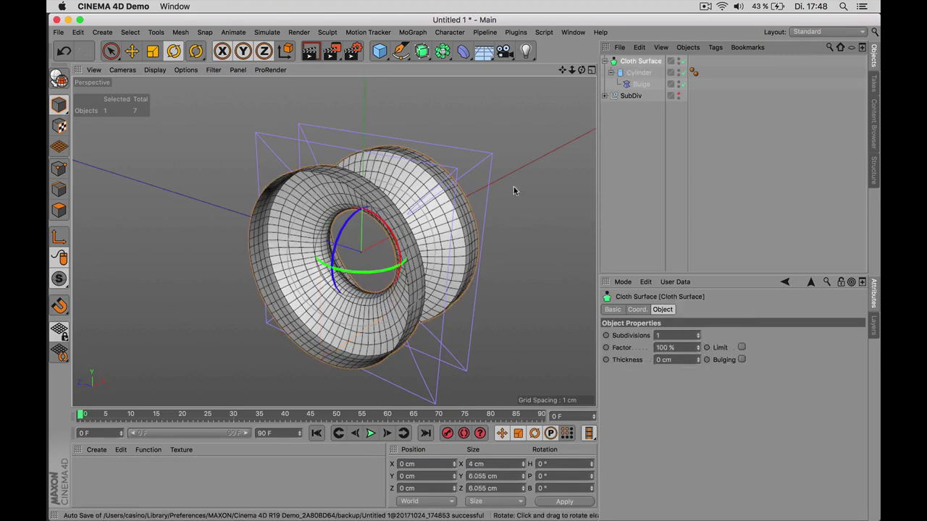
pyautogui.click(696, 338)
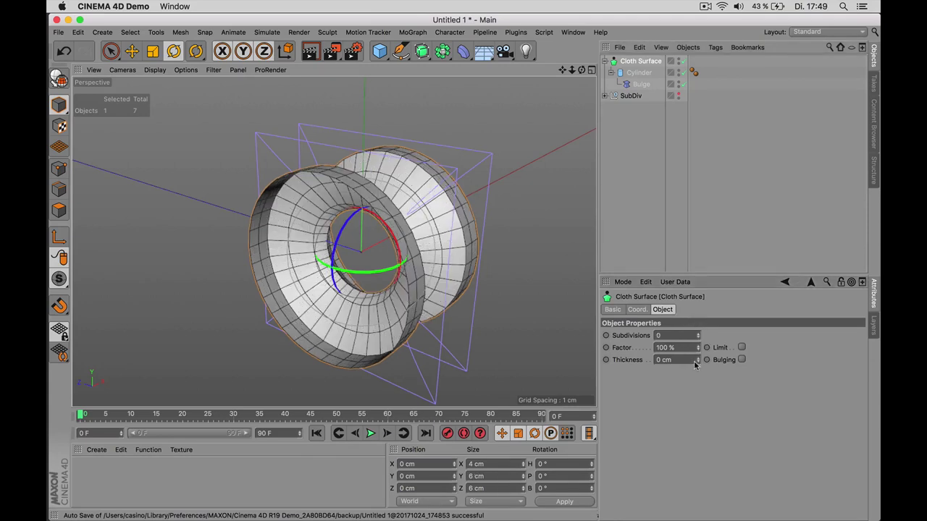
pyautogui.click(695, 364)
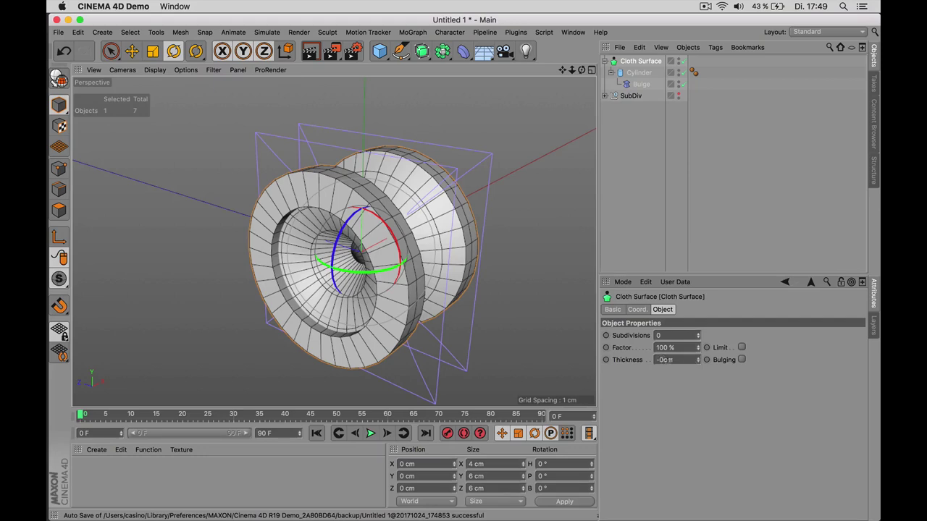
pyautogui.write('5')
pyautogui.press('Return')
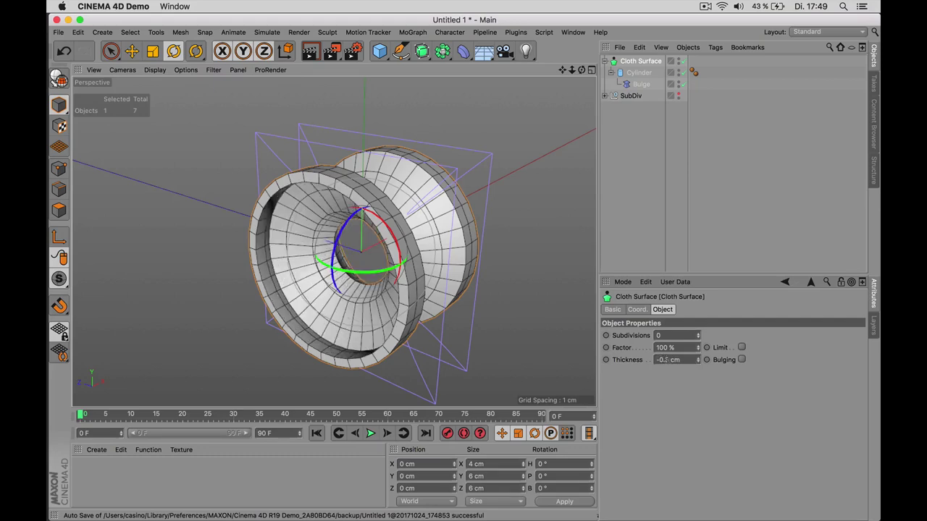
# Inspect the thickened spool rim up close in Lines display mode and return to Gouraud Shading (Lines)
pyautogui.keyDown('alt'); pyautogui.moveTo(381, 333); pyautogui.dragTo(306, 243); pyautogui.keyUp('alt')
pyautogui.scroll(5, 330, 324)
pyautogui.click(155, 70)
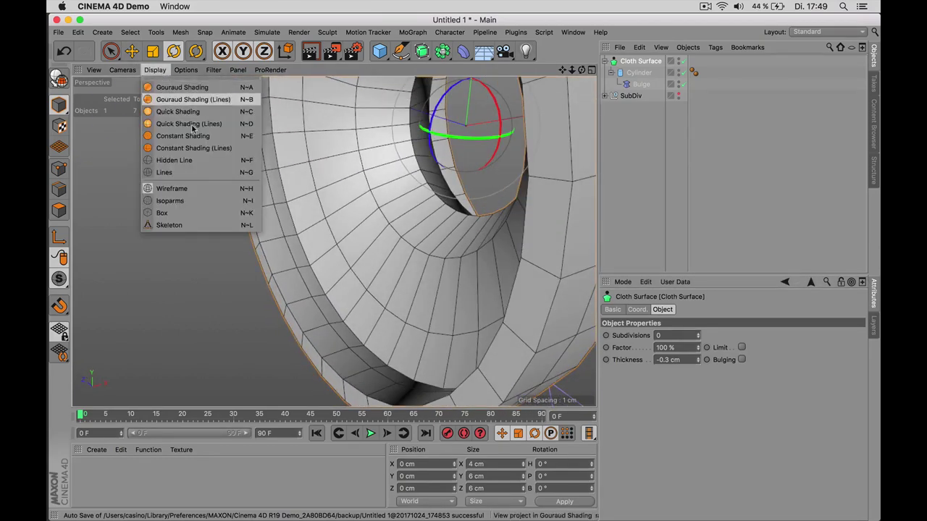
pyautogui.click(166, 173)
pyautogui.moveTo(348, 156)
pyautogui.keyDown('alt'); pyautogui.mouseDown()
pyautogui.moveTo(357, 286)
pyautogui.moveTo(325, 220)
pyautogui.moveTo(352, 215)
pyautogui.moveTo(399, 238)
pyautogui.moveTo(533, 255)
pyautogui.moveTo(535, 281)
pyautogui.moveTo(555, 249)
pyautogui.moveTo(555, 238)
pyautogui.moveTo(493, 275)
pyautogui.moveTo(413, 264)
pyautogui.moveTo(373, 233)
pyautogui.moveTo(296, 208)
pyautogui.moveTo(317, 209)
pyautogui.moveTo(393, 259)
pyautogui.moveTo(362, 239)
pyautogui.mouseUp(); pyautogui.keyUp('alt')
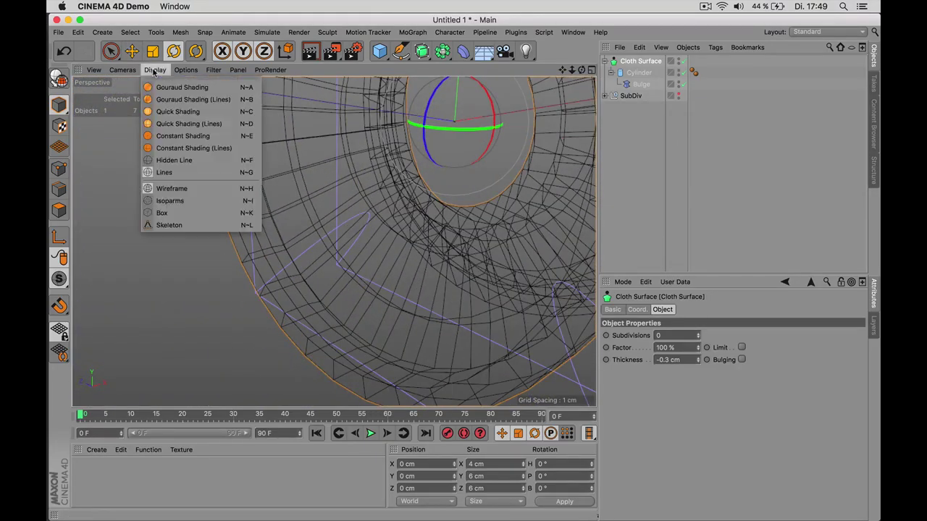
pyautogui.click(154, 70)
pyautogui.click(189, 99)
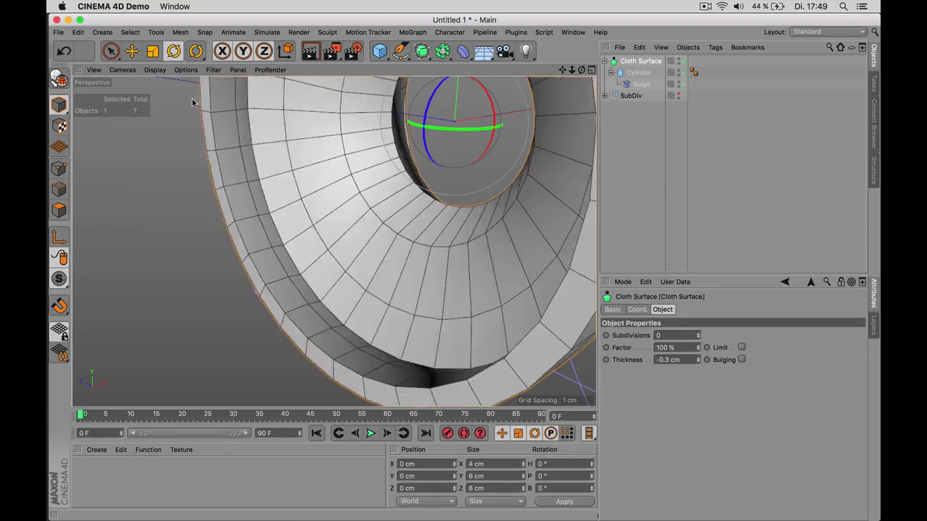
# Set the Cloth Surface's thickness to 0.3 cm and check the spool's walls
pyautogui.moveTo(310, 257)
pyautogui.keyDown('alt'); pyautogui.mouseDown()
pyautogui.moveTo(339, 305)
pyautogui.moveTo(513, 326)
pyautogui.mouseUp(); pyautogui.keyUp('alt')
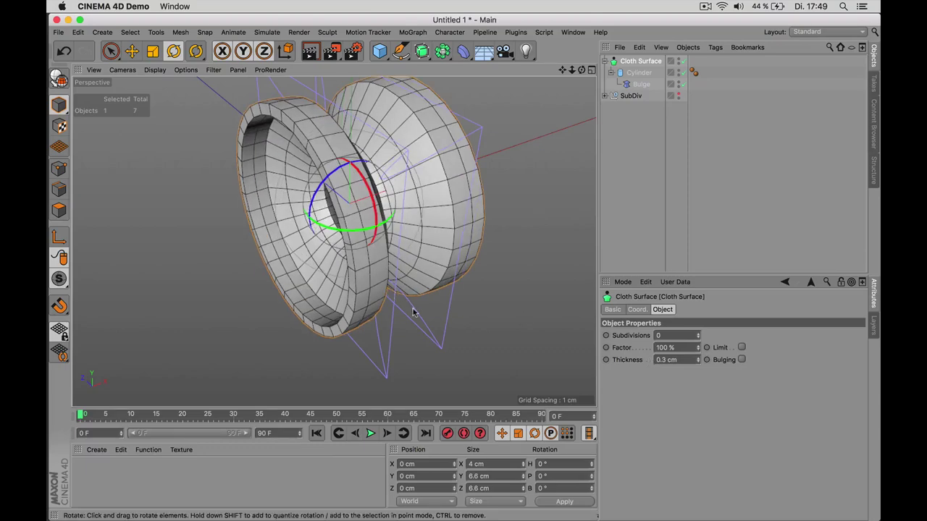
pyautogui.keyDown('alt'); pyautogui.moveTo(411, 311); pyautogui.dragTo(220, 277); pyautogui.keyUp('alt')
pyautogui.scroll(3, 235, 308)
pyautogui.keyDown('alt'); pyautogui.moveTo(235, 307); pyautogui.dragTo(307, 296); pyautogui.keyUp('alt')
pyautogui.scroll(-4, 426, 213)
pyautogui.scroll(2, 426, 183)
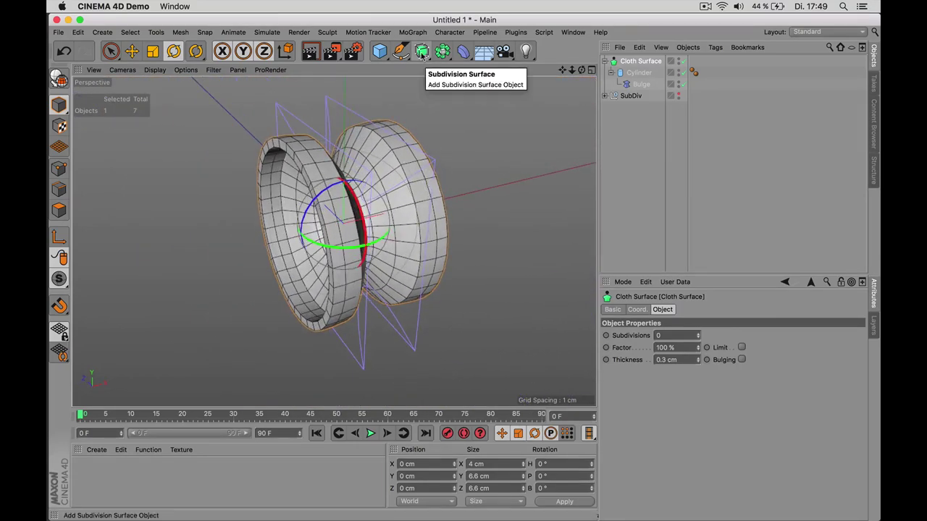
# Wrap the Cloth Surface in a Subdivision Surface and display the smoothed spool in Gouraud Shading without lines
pyautogui.keyDown('alt'); pyautogui.click(422, 55); pyautogui.keyUp('alt')
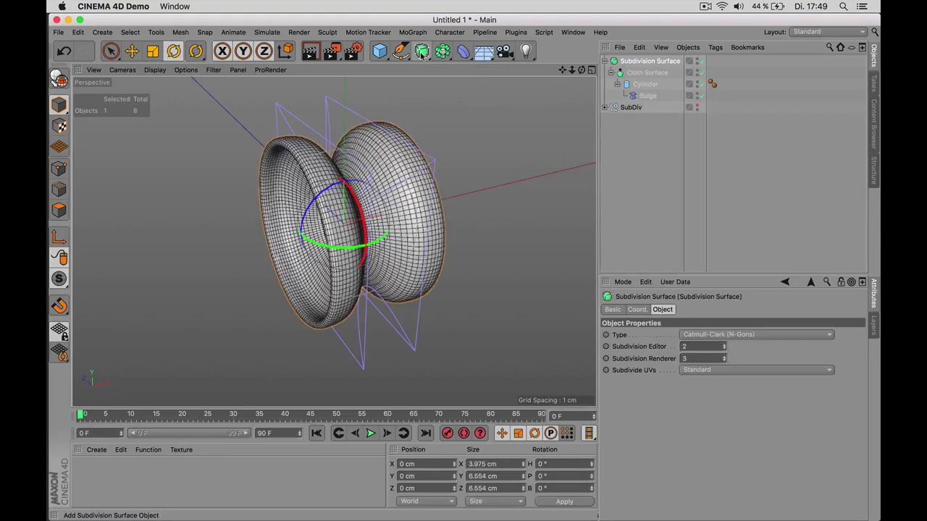
pyautogui.click(616, 143)
pyautogui.moveTo(463, 157)
pyautogui.keyDown('alt'); pyautogui.mouseDown()
pyautogui.moveTo(422, 166)
pyautogui.moveTo(403, 193)
pyautogui.moveTo(331, 238)
pyautogui.moveTo(239, 160)
pyautogui.mouseUp(); pyautogui.keyUp('alt')
pyautogui.click(155, 70)
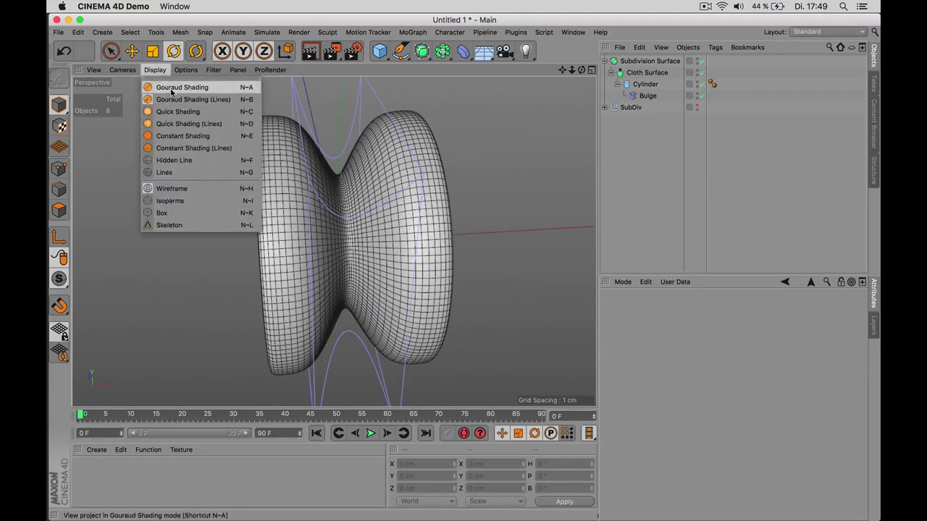
pyautogui.click(174, 87)
pyautogui.moveTo(347, 203)
pyautogui.keyDown('alt'); pyautogui.mouseDown()
pyautogui.moveTo(333, 238)
pyautogui.moveTo(357, 196)
pyautogui.moveTo(252, 253)
pyautogui.moveTo(260, 253)
pyautogui.mouseUp(); pyautogui.keyUp('alt')
pyautogui.scroll(4, 357, 194)
# Set the cylinder's height to 5 cm to widen the spool
pyautogui.click(645, 84)
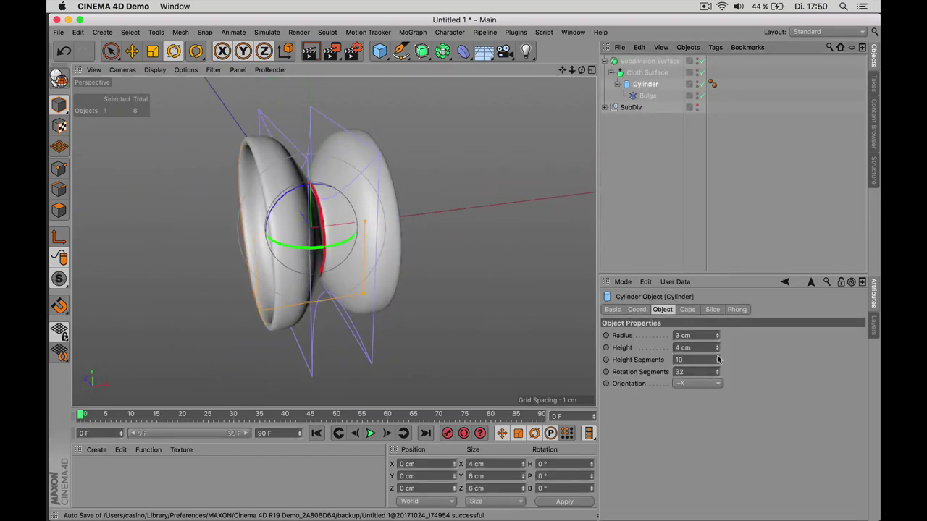
pyautogui.moveTo(714, 349); pyautogui.dragTo(715, 351)
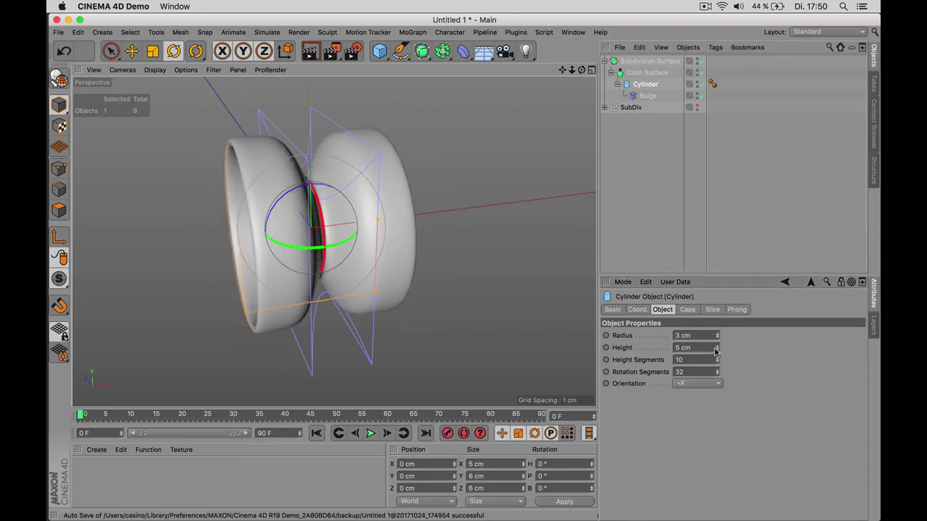
# Enable Fillet on the Bulge deformer and set its strength to -80 %
pyautogui.click(647, 96)
pyautogui.moveTo(689, 359); pyautogui.dragTo(689, 362)
pyautogui.click(647, 384)
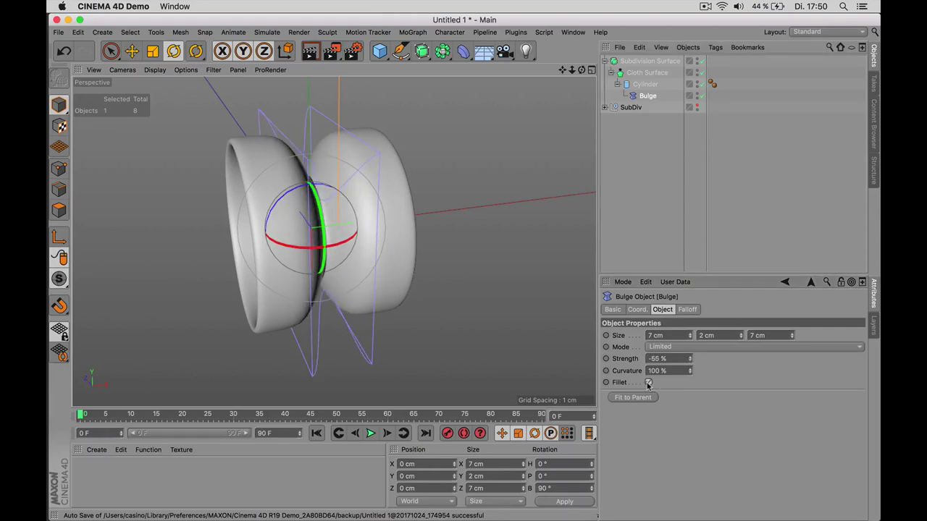
pyautogui.keyDown('alt'); pyautogui.moveTo(314, 194); pyautogui.dragTo(285, 212); pyautogui.keyUp('alt')
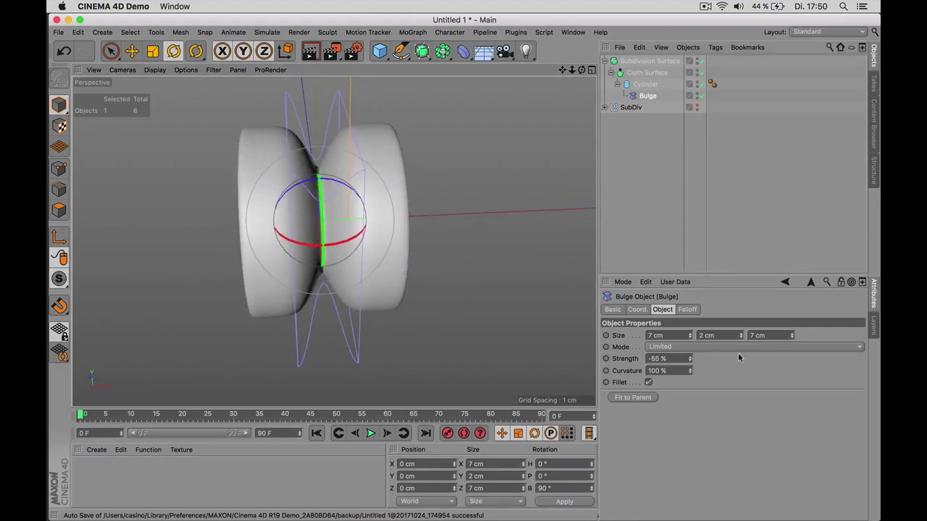
pyautogui.moveTo(687, 360); pyautogui.dragTo(687, 381)
pyautogui.scroll(3, 216, 202)
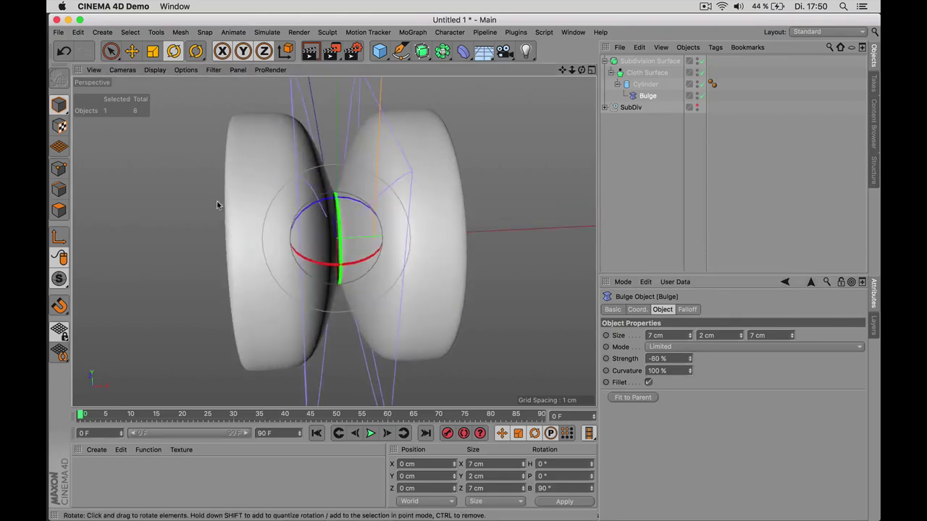
# Display the spool in Gouraud Shading (Lines) and switch off the Subdivision Surface to inspect the underlying mesh
pyautogui.keyDown('alt'); pyautogui.moveTo(216, 202); pyautogui.dragTo(391, 203); pyautogui.keyUp('alt')
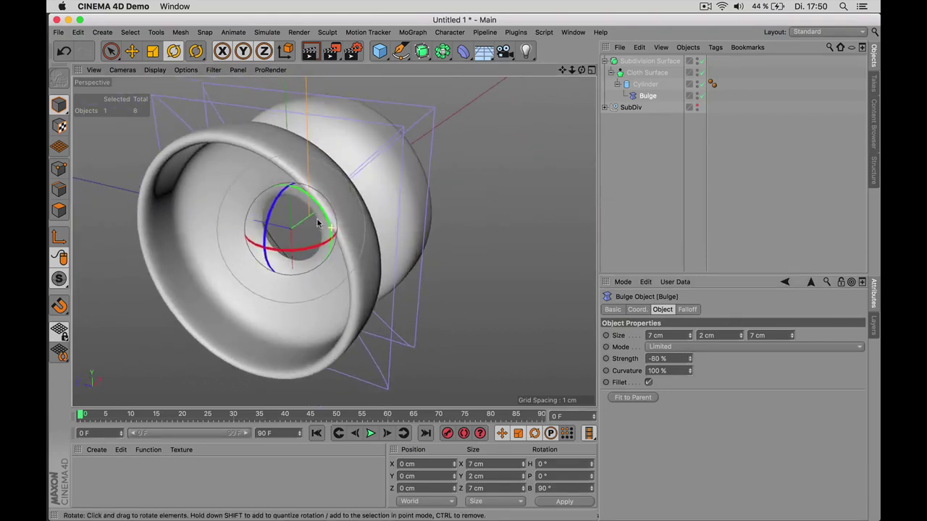
pyautogui.click(152, 70)
pyautogui.click(174, 99)
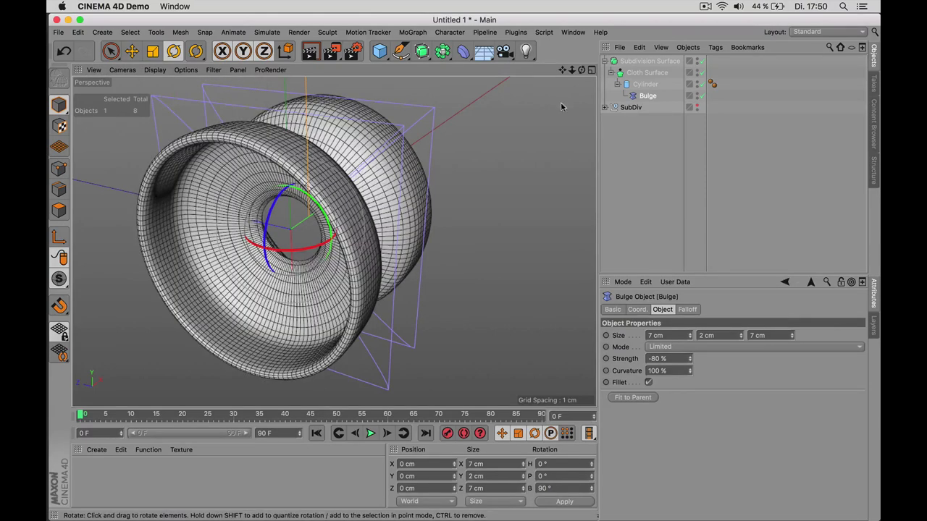
pyautogui.click(701, 60)
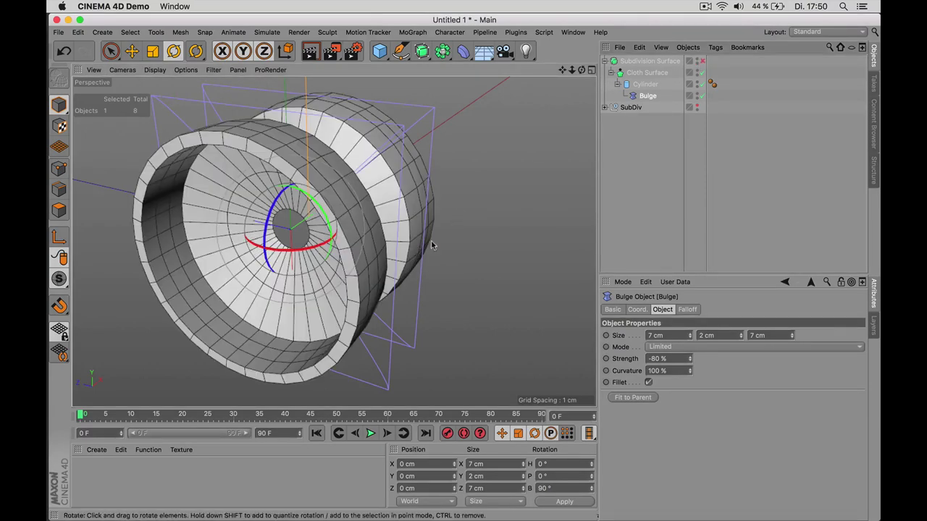
pyautogui.keyDown('alt'); pyautogui.moveTo(433, 244); pyautogui.dragTo(411, 221); pyautogui.keyUp('alt')
pyautogui.click(646, 95)
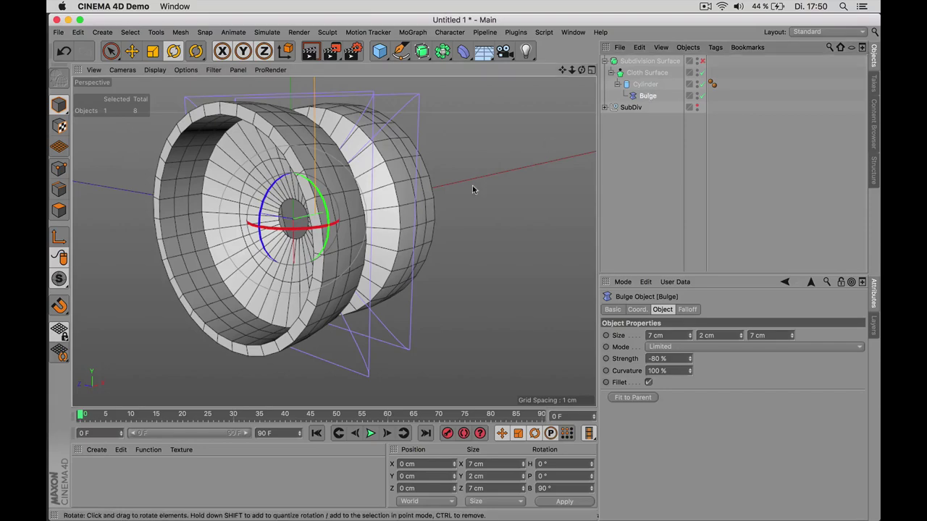
# Switch the Subdivision Surface back on and inspect the smoothed spool from several sides and up close
pyautogui.click(701, 62)
pyautogui.click(700, 62)
pyautogui.click(700, 62)
pyautogui.keyDown('alt'); pyautogui.moveTo(244, 292); pyautogui.dragTo(354, 234); pyautogui.keyUp('alt')
pyautogui.scroll(5, 354, 233)
pyautogui.keyDown('alt'); pyautogui.moveTo(389, 261); pyautogui.dragTo(305, 264); pyautogui.keyUp('alt')
pyautogui.scroll(-5, 374, 298)
# Add a Disc object with an outer radius of 3 cm and frame it in the view
pyautogui.click(380, 54)
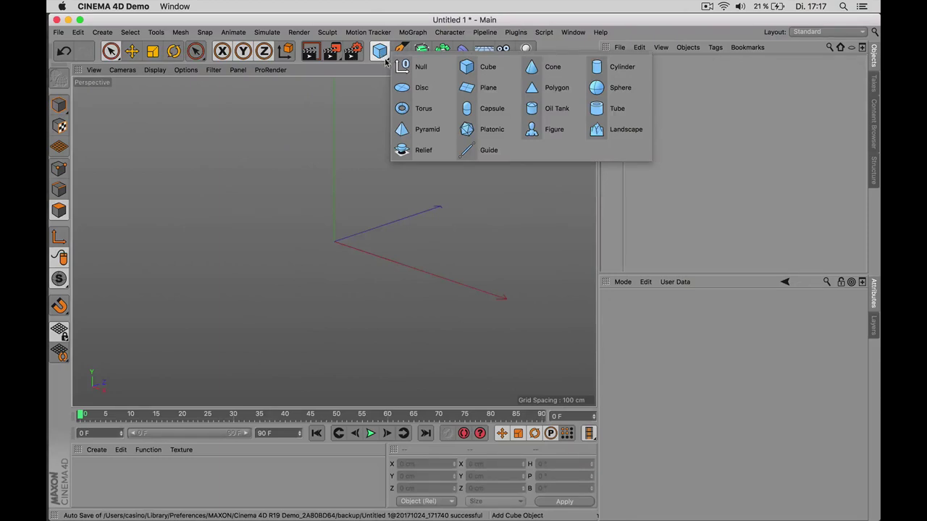
pyautogui.click(424, 90)
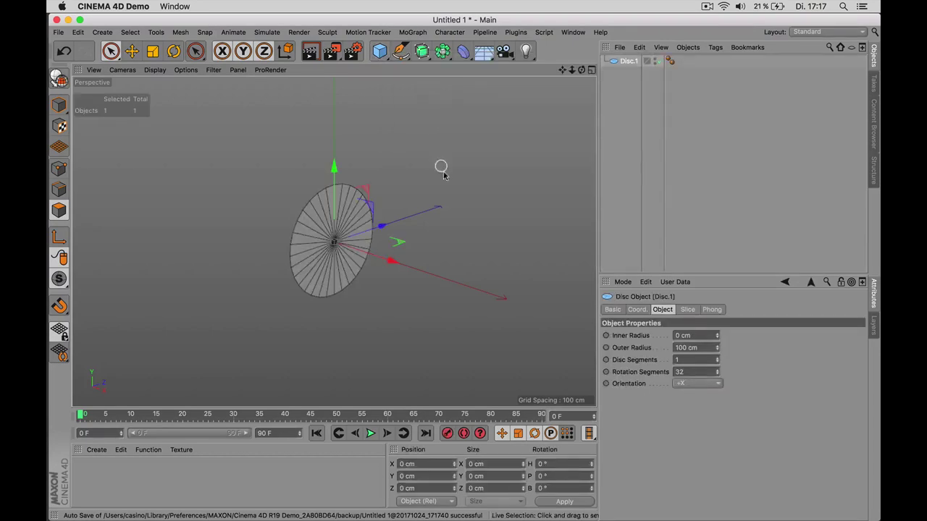
pyautogui.scroll(1, 306, 213)
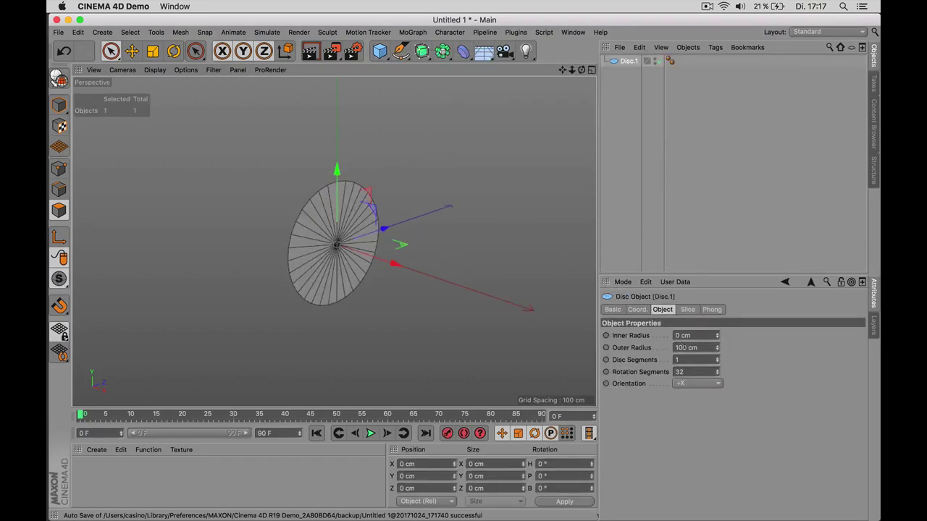
pyautogui.click(682, 347)
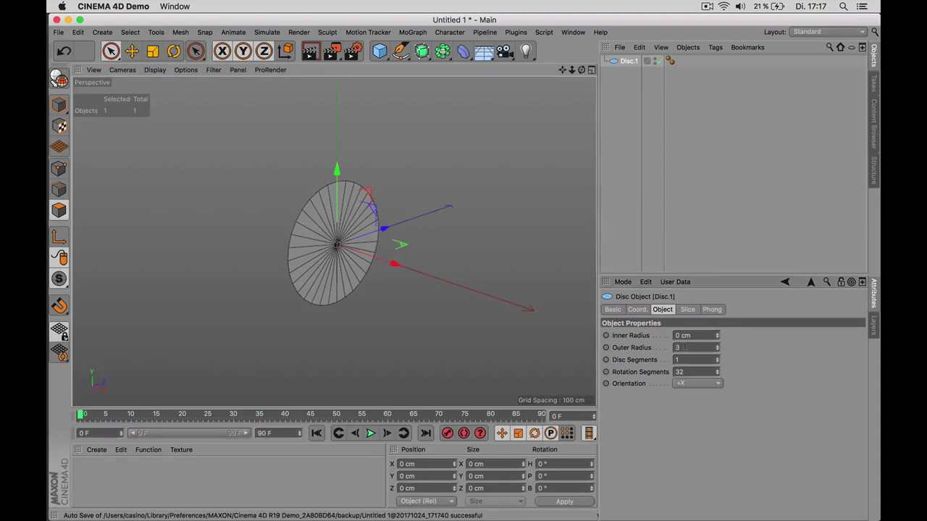
pyautogui.write('3')
pyautogui.press('Return')
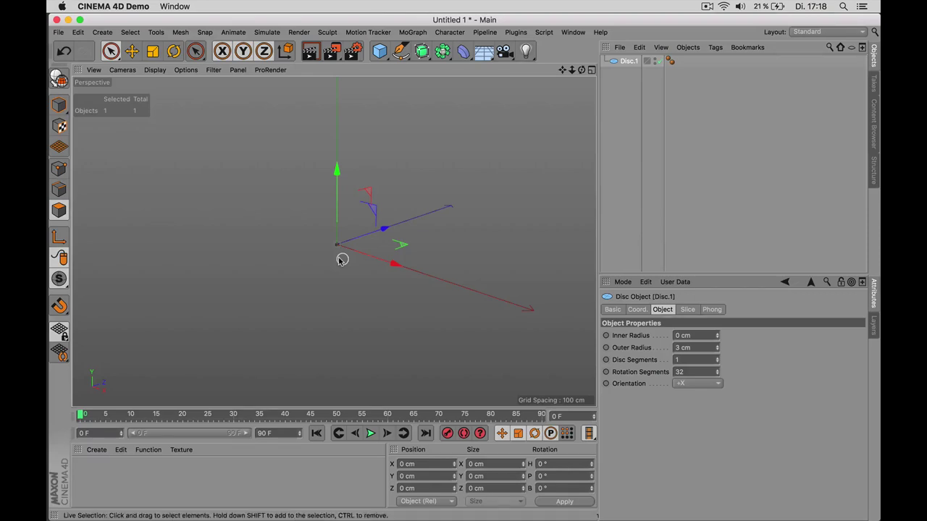
pyautogui.press('h')
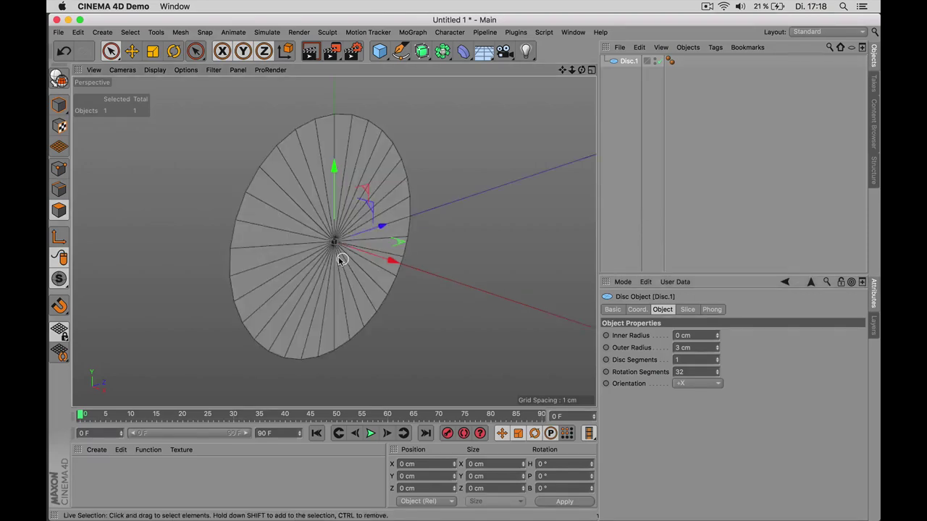
# Move the disc along the X axis to a position of -4 cm
pyautogui.keyDown('alt'); pyautogui.moveTo(341, 260); pyautogui.dragTo(471, 294); pyautogui.keyUp('alt')
pyautogui.scroll(-2, 333, 219)
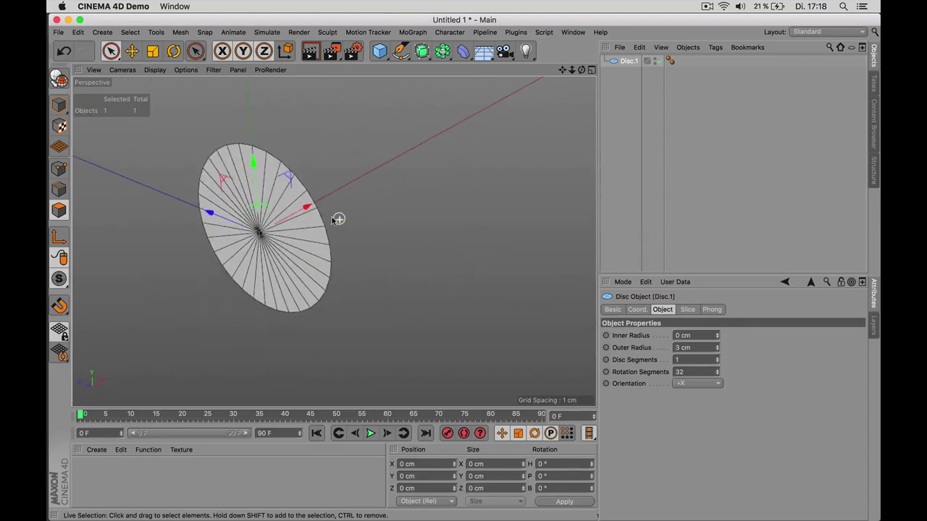
pyautogui.moveTo(297, 216); pyautogui.dragTo(269, 231)
pyautogui.click(637, 309)
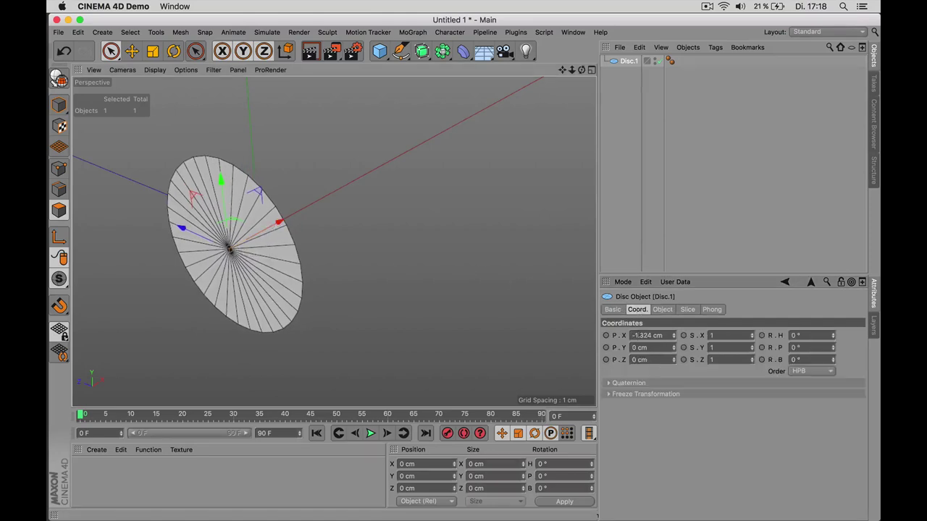
pyautogui.click(642, 335)
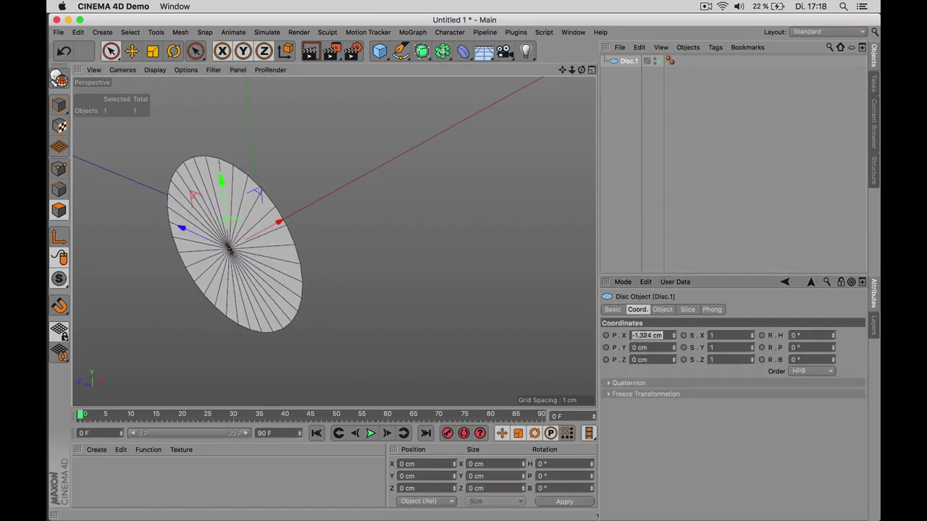
pyautogui.press('BackSpace')
pyautogui.write('-4')
pyautogui.press('Return')
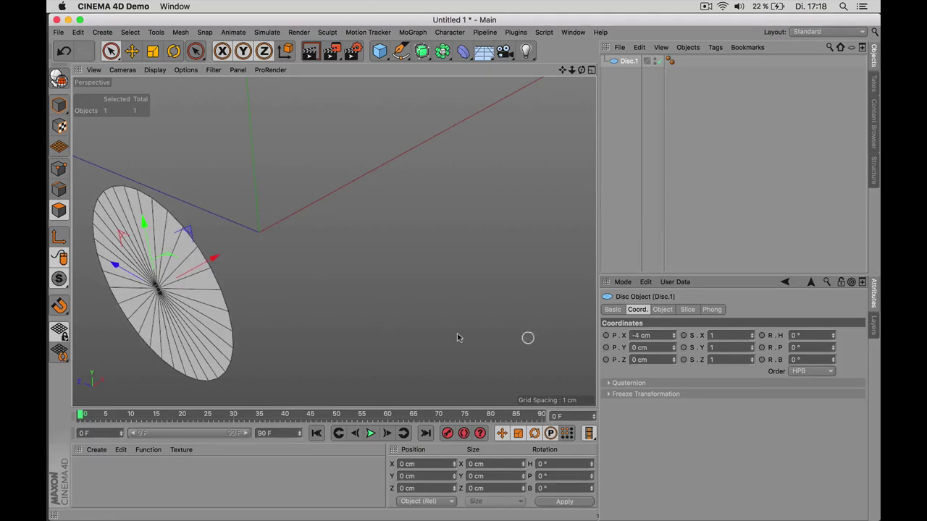
# Set the disc's X position to -2 cm, checking its placement in the Top view
pyautogui.keyDown('alt'); pyautogui.moveTo(327, 307); pyautogui.dragTo(239, 239); pyautogui.keyUp('alt')
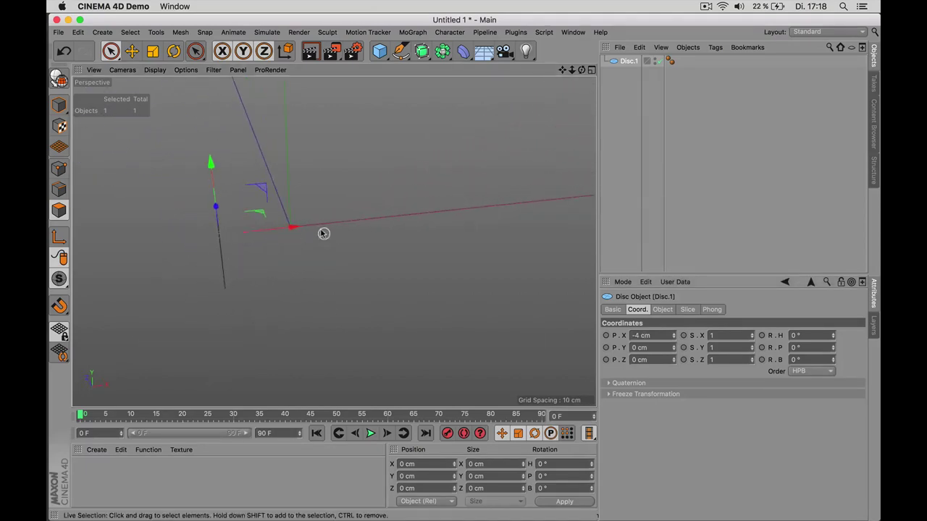
pyautogui.click(635, 335)
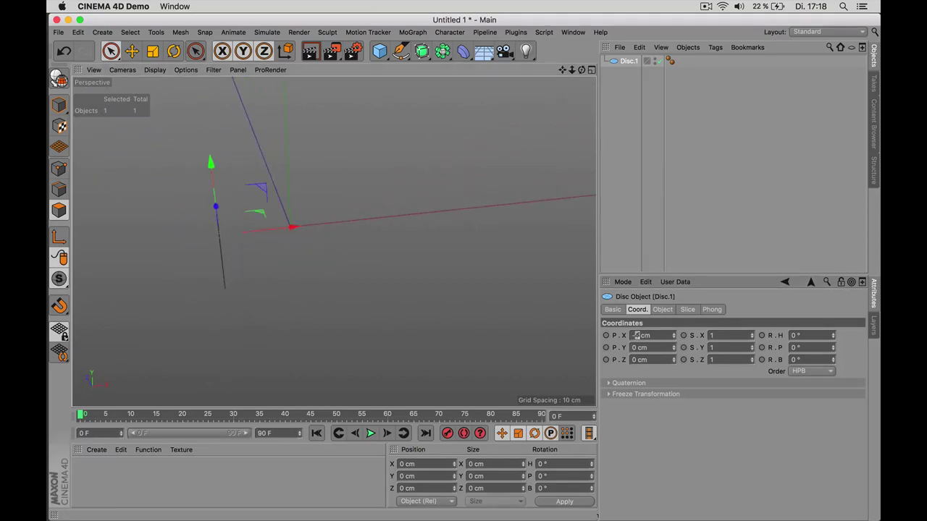
pyautogui.press('F2')
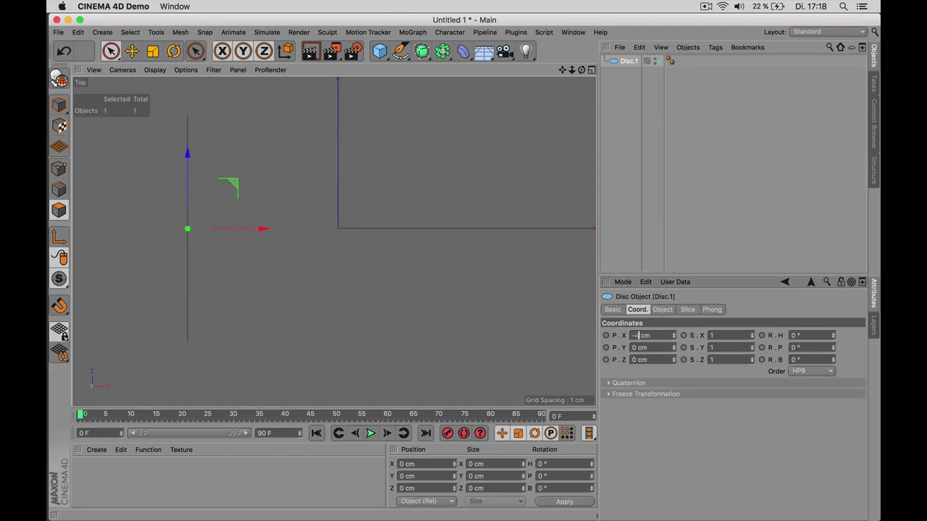
pyautogui.press('Return')
pyautogui.press('F1')
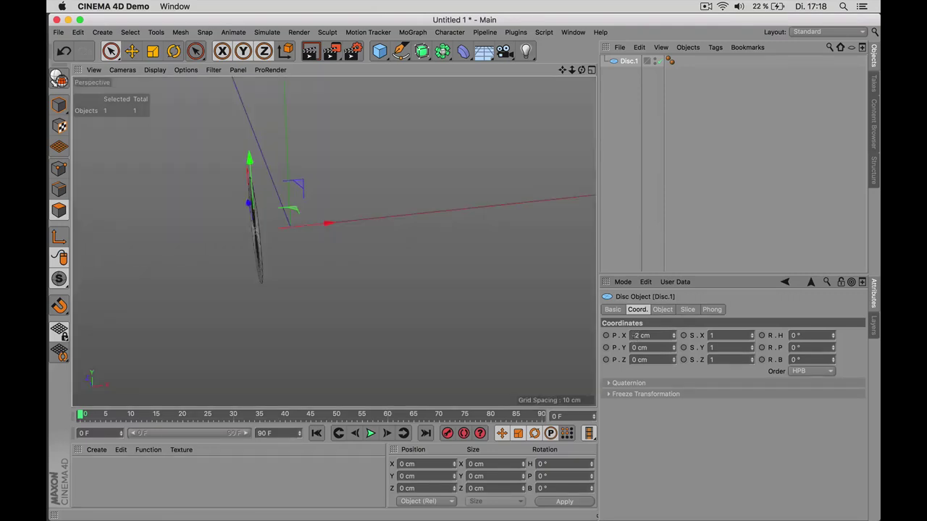
# Set the disc's rotation segments to 8 and convert it to an editable polygon object
pyautogui.keyDown('alt'); pyautogui.moveTo(252, 246); pyautogui.dragTo(312, 230); pyautogui.keyUp('alt')
pyautogui.click(661, 310)
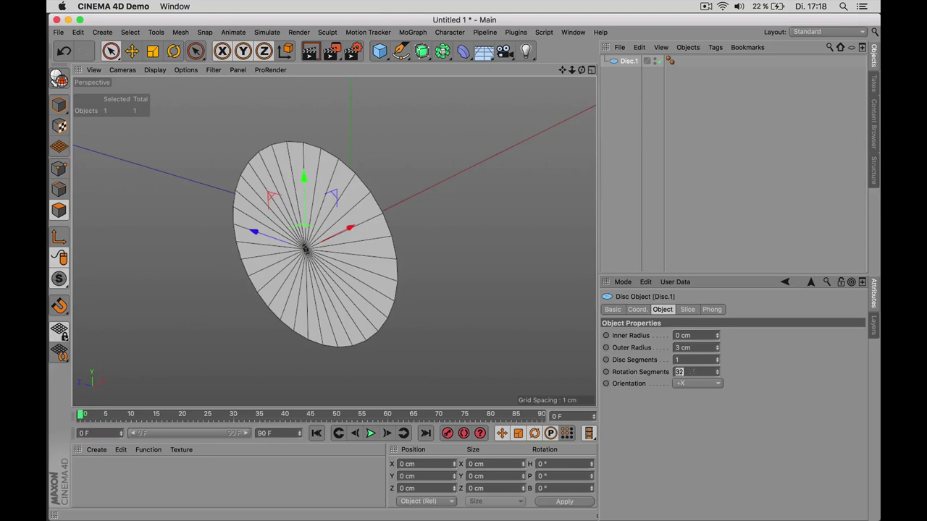
pyautogui.press('Return')
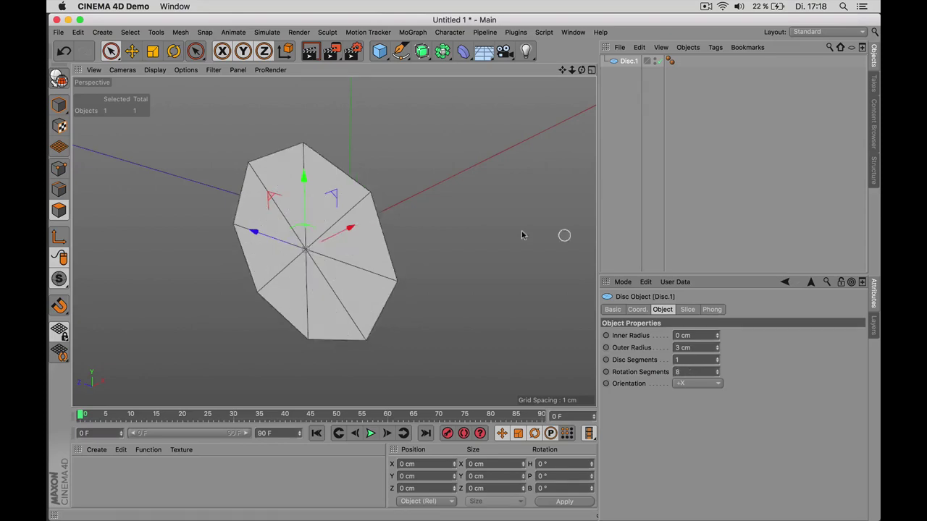
pyautogui.keyDown('alt'); pyautogui.moveTo(333, 241); pyautogui.dragTo(408, 235); pyautogui.keyUp('alt')
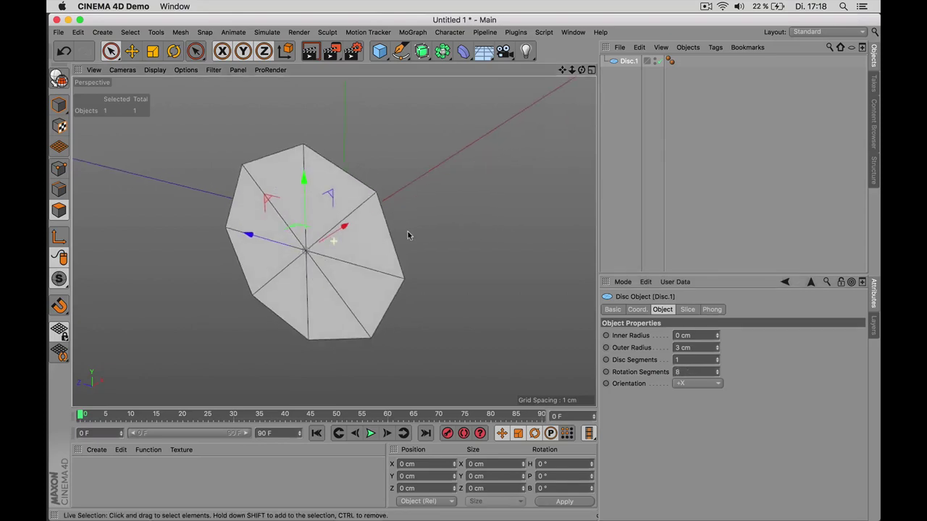
pyautogui.click(59, 78)
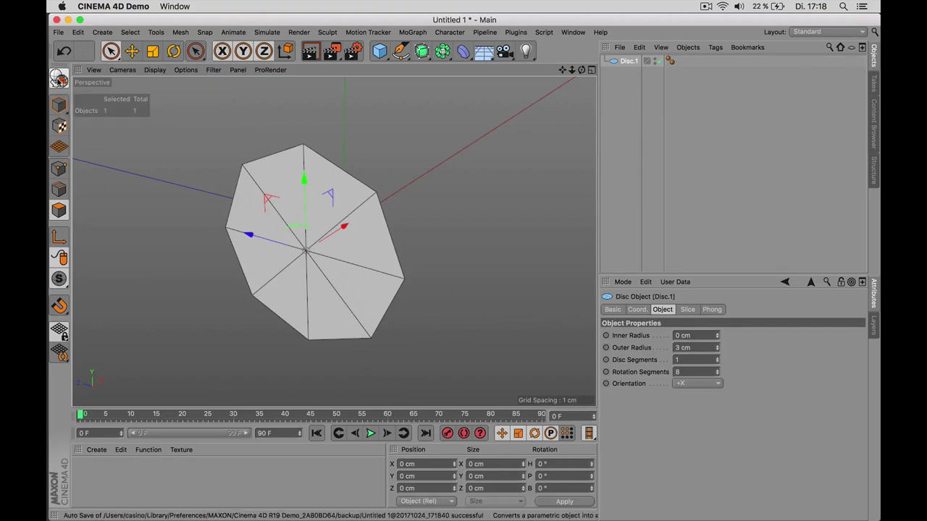
# Try Live Selection on the disc, picking some points in point mode and some edges around the centre in edge mode
pyautogui.click(109, 52)
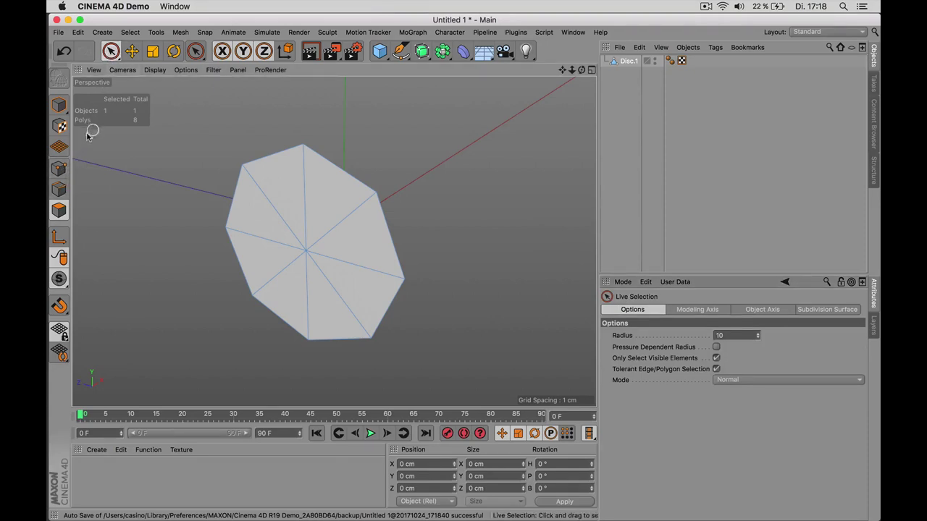
pyautogui.click(60, 210)
pyautogui.click(60, 169)
pyautogui.click(305, 252)
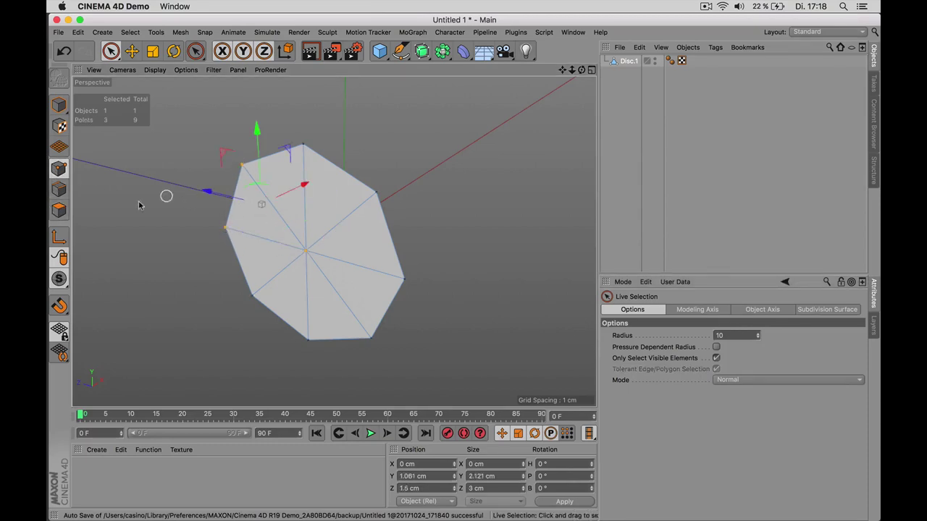
pyautogui.click(59, 189)
pyautogui.click(307, 275)
pyautogui.moveTo(306, 275)
pyautogui.mouseDown()
pyautogui.moveTo(341, 239)
pyautogui.moveTo(293, 276)
pyautogui.mouseUp()
# Select two adjacent polygons in the disc's upper part and bring up the available polygon modeling commands
pyautogui.click(60, 211)
pyautogui.moveTo(281, 231)
pyautogui.mouseDown()
pyautogui.moveTo(310, 217)
pyautogui.moveTo(315, 269)
pyautogui.moveTo(249, 207)
pyautogui.moveTo(251, 187)
pyautogui.moveTo(268, 180)
pyautogui.mouseUp()
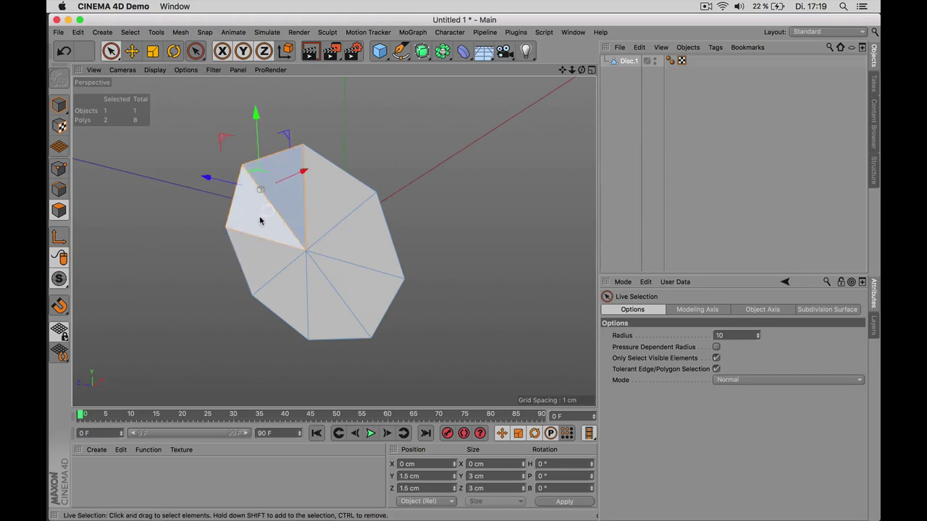
pyautogui.rightClick(370, 130)
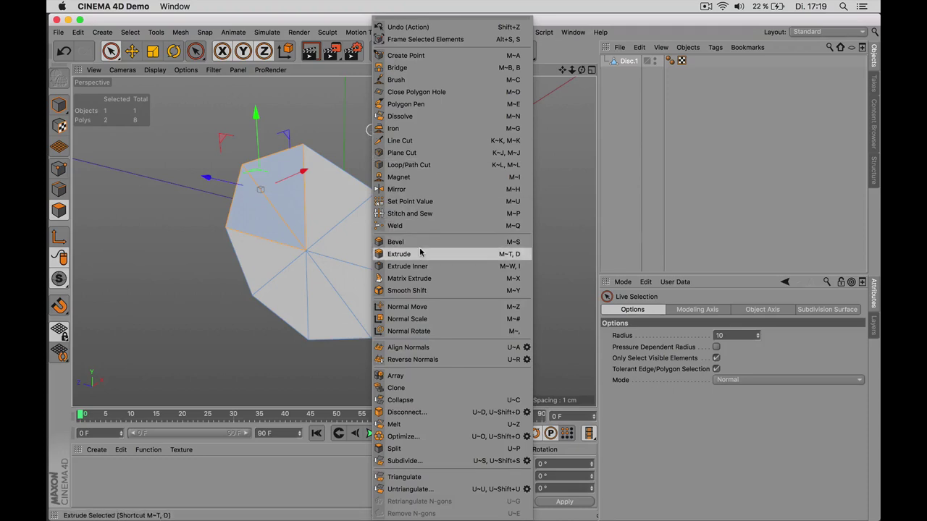
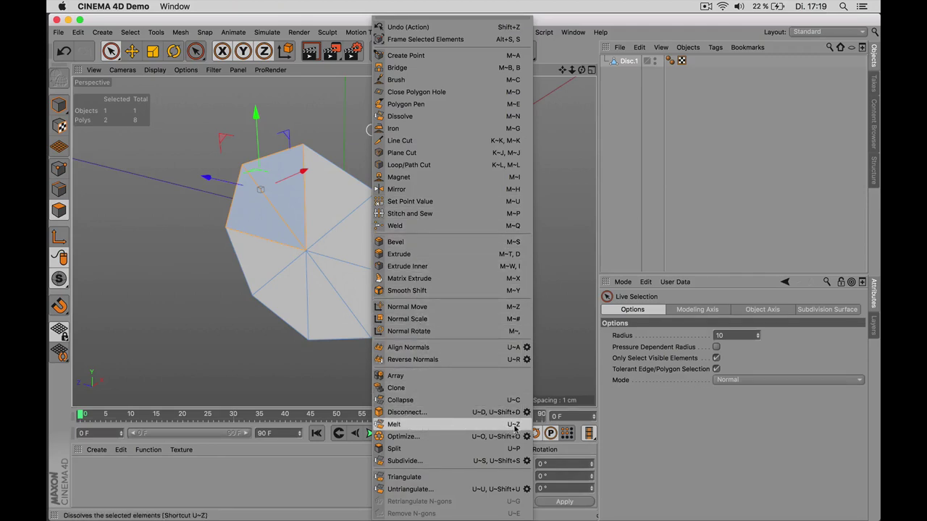
# Melt the disc's eight triangles pairwise into four polygons and select all four of them
pyautogui.click(510, 428)
pyautogui.click(355, 248)
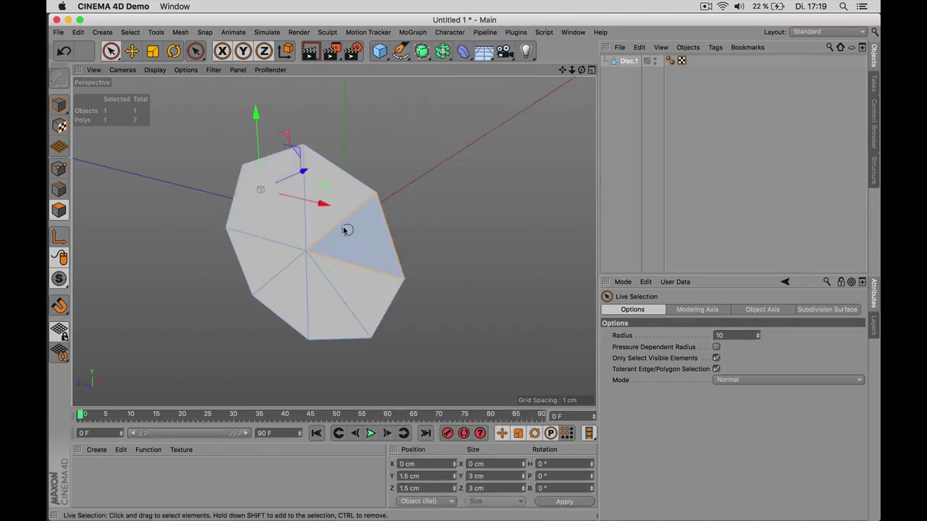
pyautogui.press('u')
pyautogui.press('z')
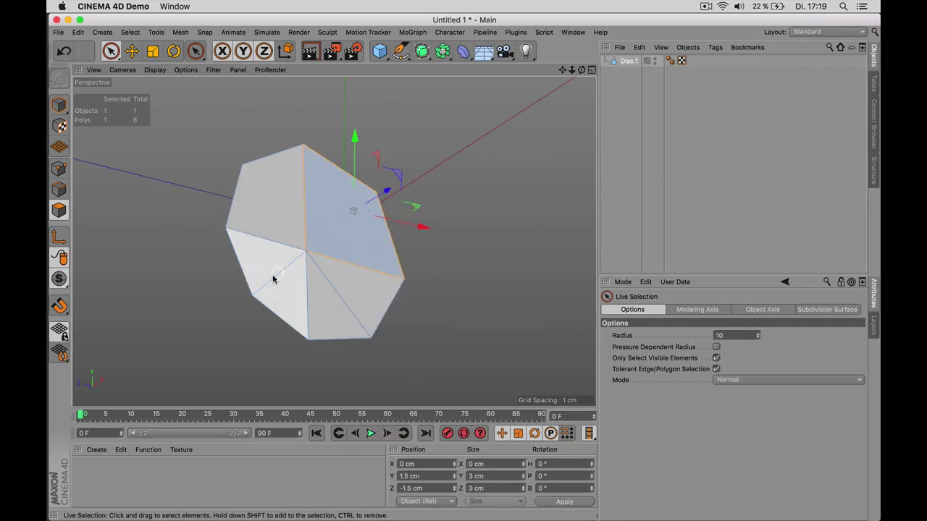
pyautogui.moveTo(271, 277); pyautogui.dragTo(291, 282)
pyautogui.press('u')
pyautogui.press('z')
pyautogui.moveTo(357, 295); pyautogui.dragTo(343, 310)
pyautogui.press('u')
pyautogui.press('z')
pyautogui.moveTo(296, 238)
pyautogui.mouseDown()
pyautogui.moveTo(295, 261)
pyautogui.moveTo(329, 235)
pyautogui.mouseUp()
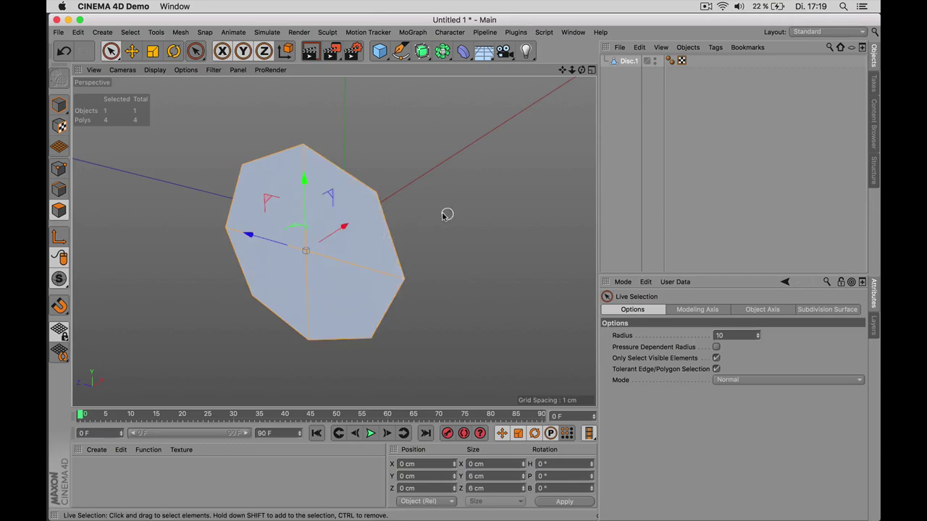
# Examine which way the selected polygons face and the commands for aligning or reversing their normals
pyautogui.moveTo(449, 224)
pyautogui.keyDown('alt'); pyautogui.mouseDown()
pyautogui.moveTo(195, 233)
pyautogui.moveTo(393, 244)
pyautogui.mouseUp(); pyautogui.keyUp('alt')
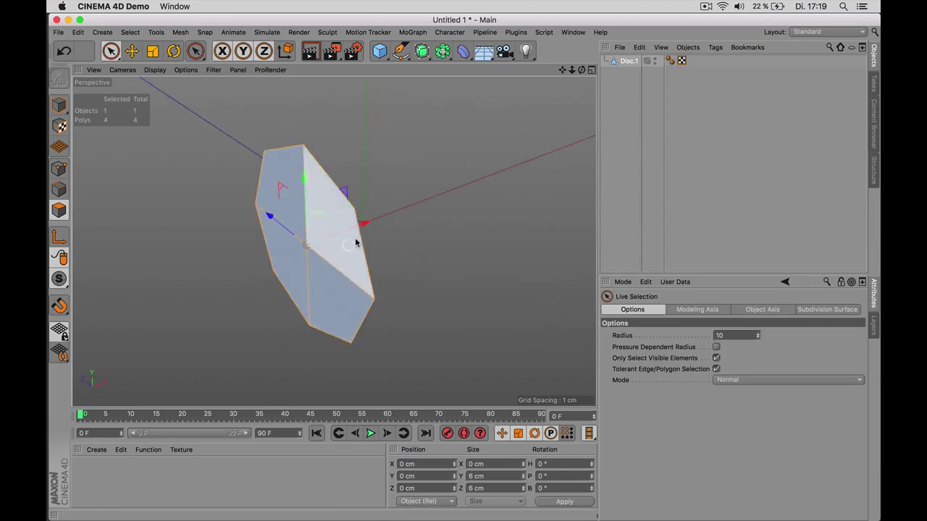
pyautogui.rightClick(377, 152)
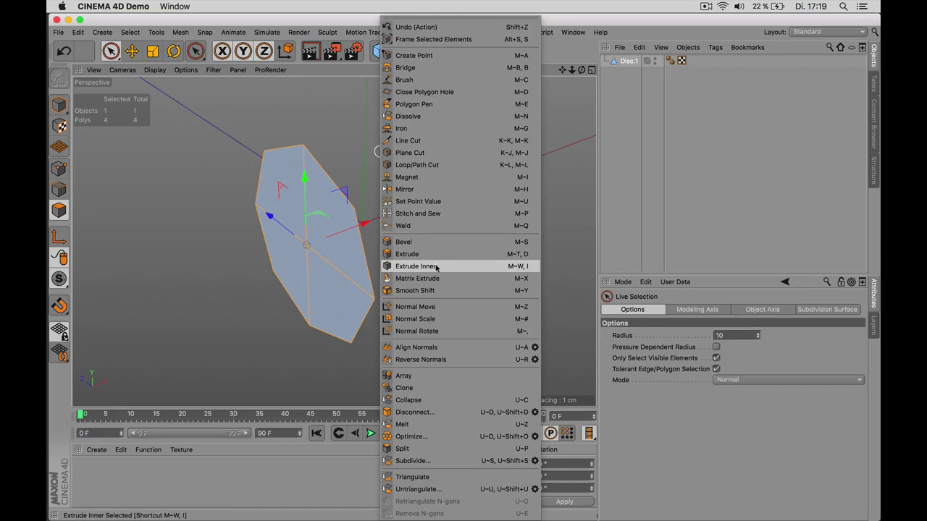
pyautogui.click(421, 356)
pyautogui.keyDown('alt'); pyautogui.moveTo(403, 221); pyautogui.dragTo(371, 207); pyautogui.keyUp('alt')
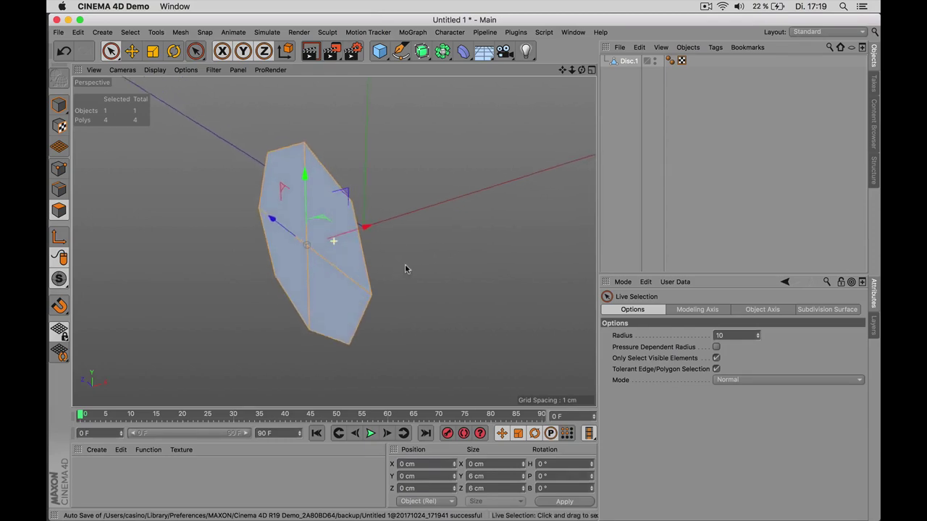
pyautogui.moveTo(394, 269)
pyautogui.keyDown('alt'); pyautogui.mouseDown()
pyautogui.moveTo(352, 259)
pyautogui.moveTo(393, 258)
pyautogui.moveTo(381, 250)
pyautogui.mouseUp(); pyautogui.keyUp('alt')
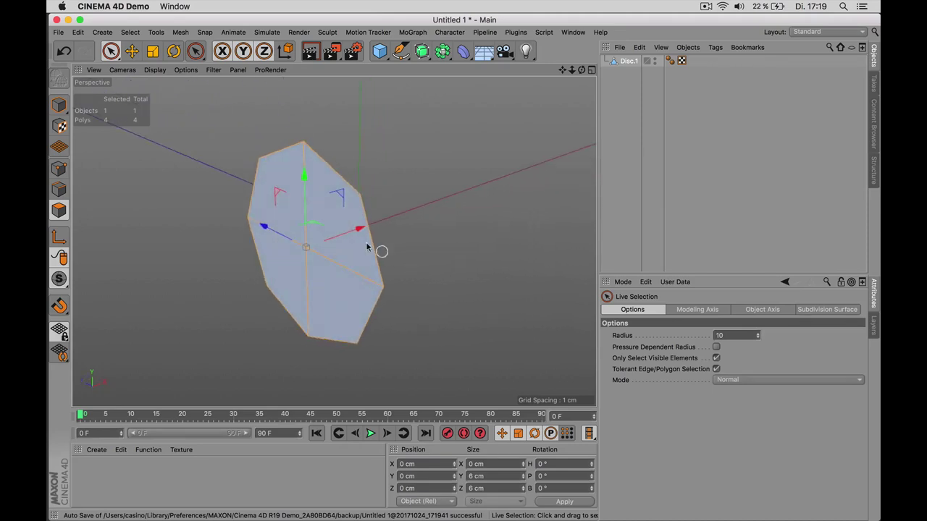
# Try placing the disc under a new Subdivision Surface object
pyautogui.click(420, 52)
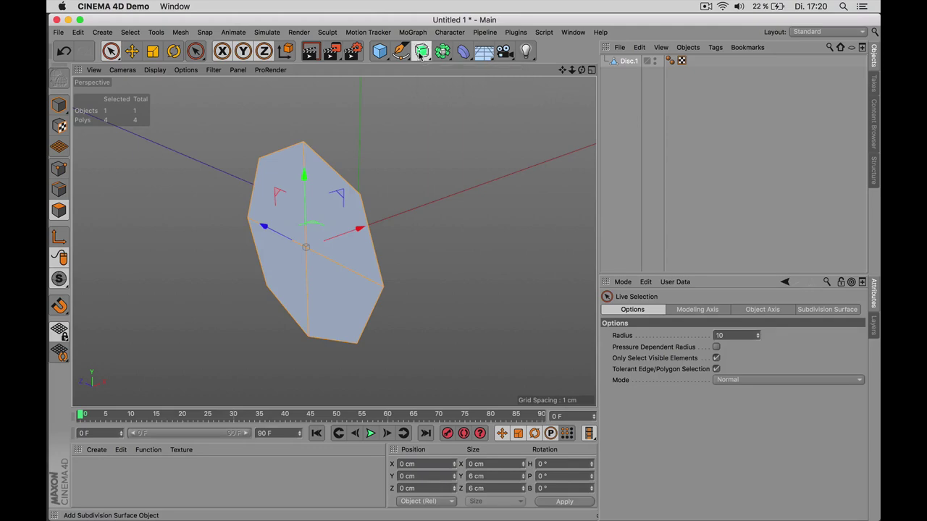
pyautogui.moveTo(623, 73); pyautogui.dragTo(631, 64)
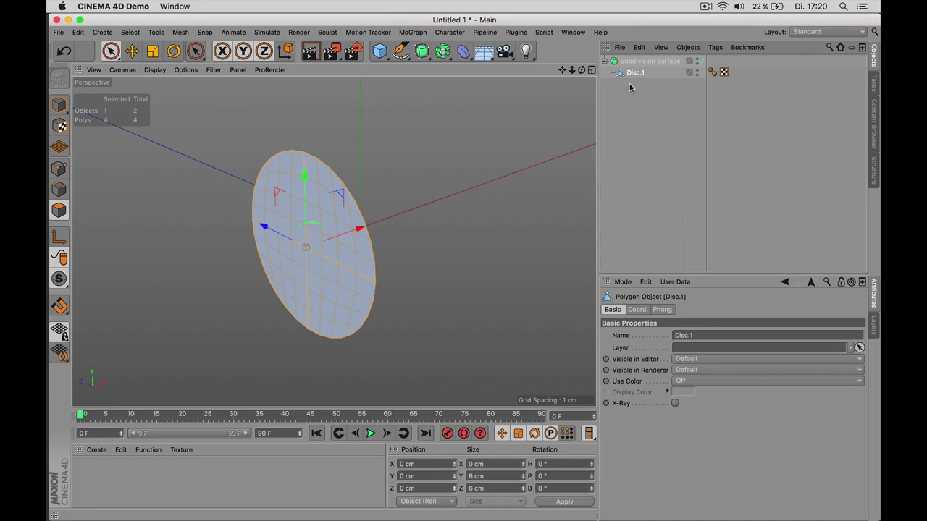
pyautogui.click(64, 52)
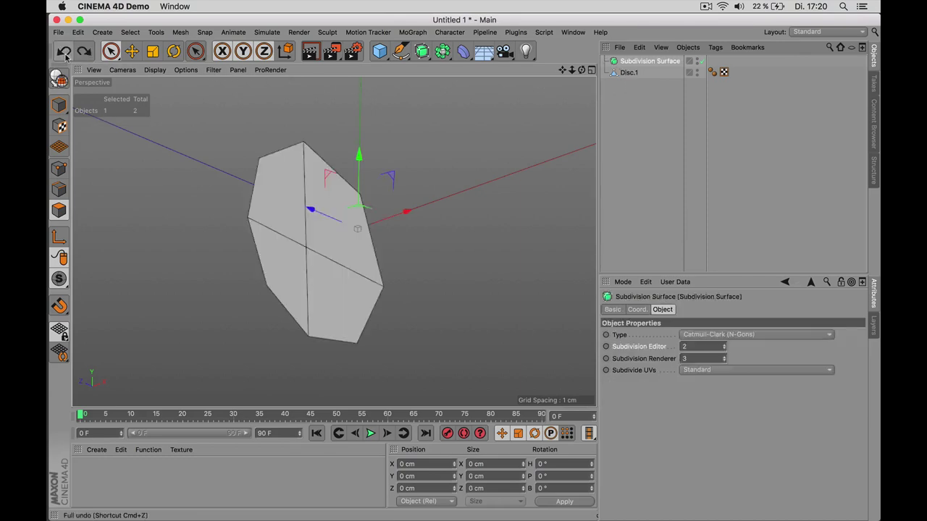
pyautogui.click(64, 52)
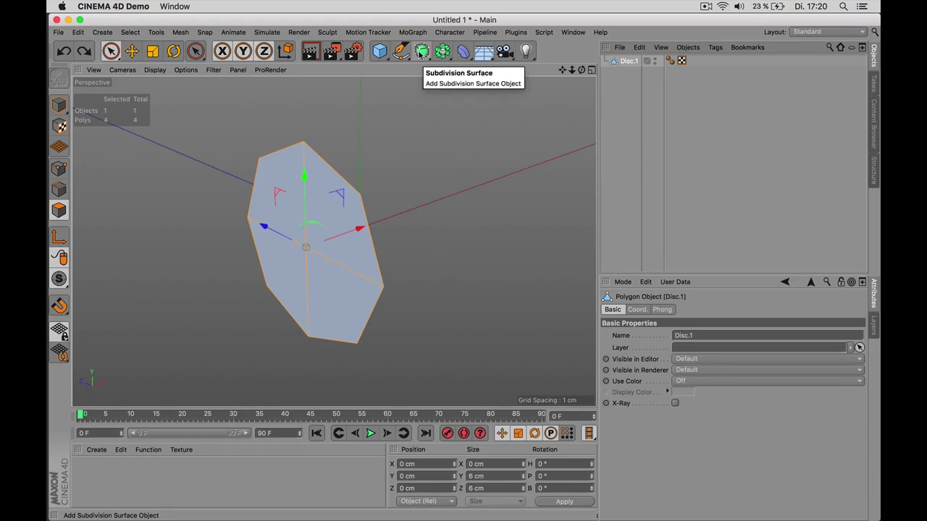
pyautogui.keyDown('alt'); pyautogui.click(421, 52); pyautogui.keyUp('alt')
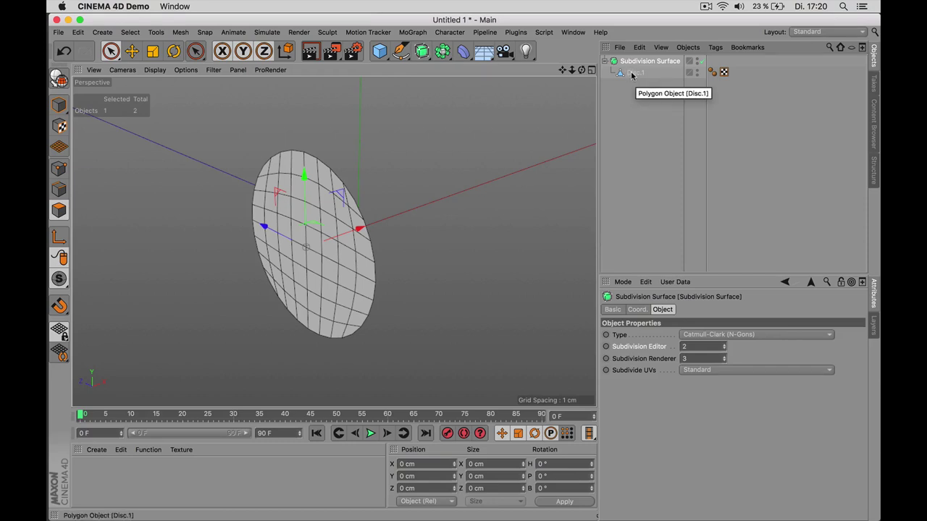
pyautogui.press('super+z')
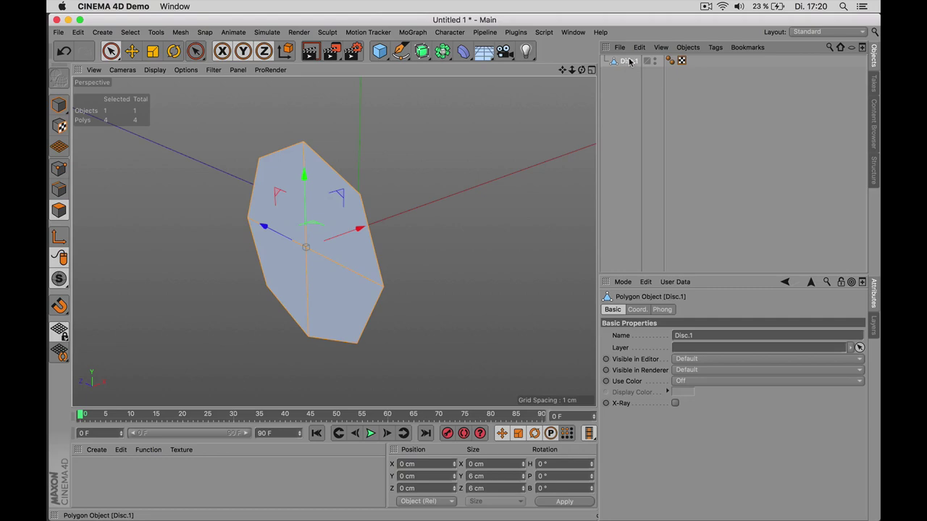
# Add a Subdivision Surface as the disc's parent, then select the disc and disable the subdivision
pyautogui.keyDown('alt'); pyautogui.click(421, 51); pyautogui.keyUp('alt')
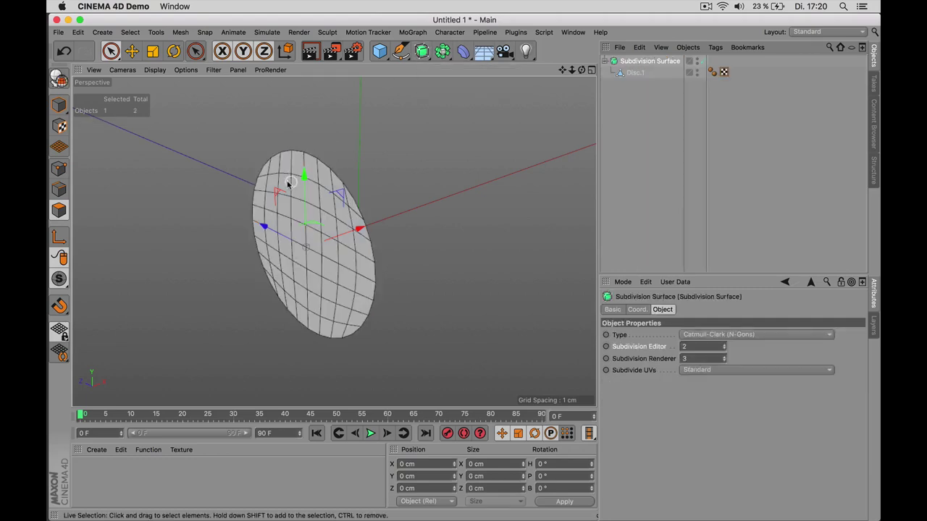
pyautogui.click(625, 73)
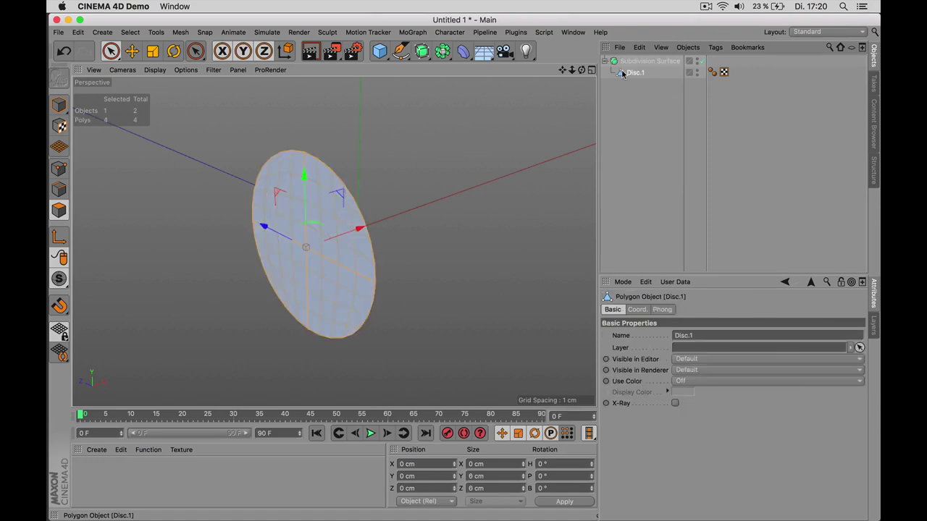
pyautogui.click(699, 62)
pyautogui.click(699, 62)
pyautogui.click(699, 62)
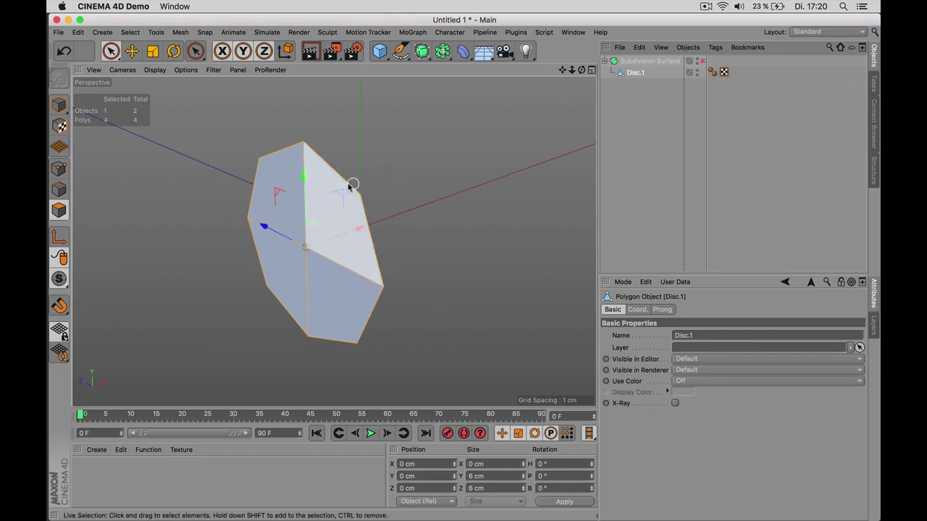
# Extrude the four selected polygons about 1.06 cm with Create Caps enabled so the back stays closed
pyautogui.keyDown('alt'); pyautogui.moveTo(408, 190); pyautogui.dragTo(335, 210); pyautogui.keyUp('alt')
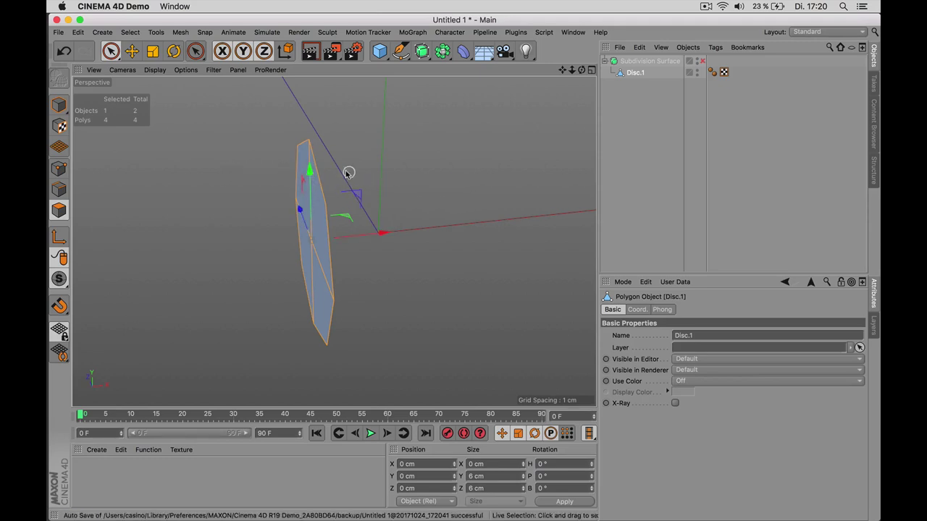
pyautogui.rightClick(443, 149)
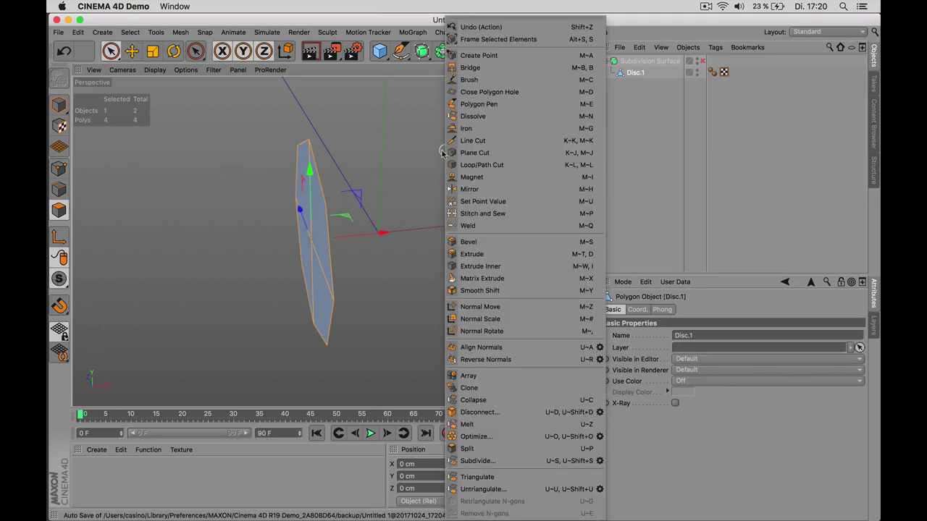
pyautogui.click(507, 255)
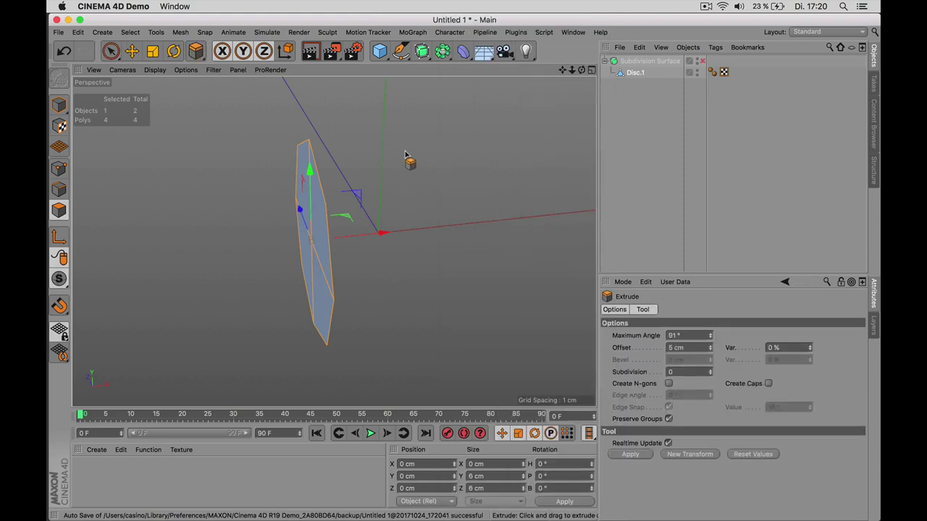
pyautogui.moveTo(406, 155); pyautogui.dragTo(433, 143)
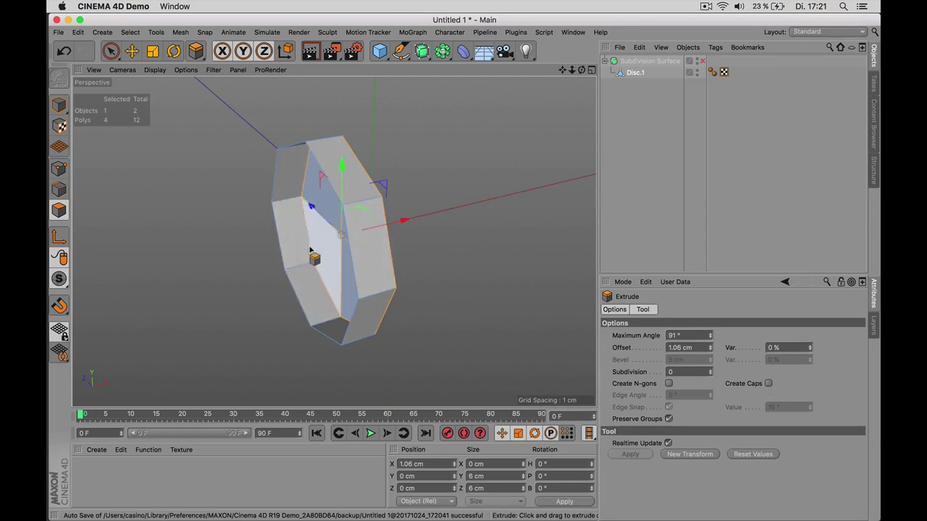
pyautogui.click(767, 383)
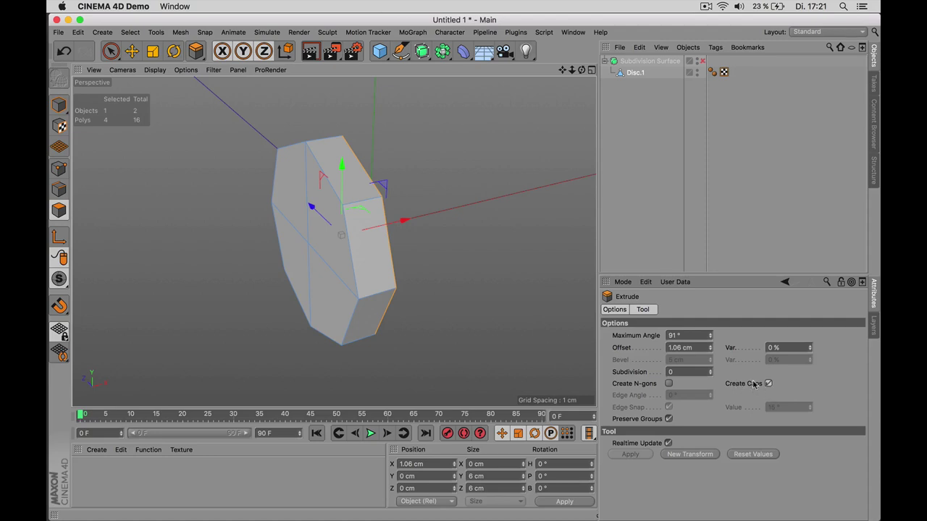
# Extrude the same front polygons by another 0.648 cm or so, with Create Caps switched off
pyautogui.keyDown('alt'); pyautogui.moveTo(476, 225); pyautogui.dragTo(387, 222); pyautogui.keyUp('alt')
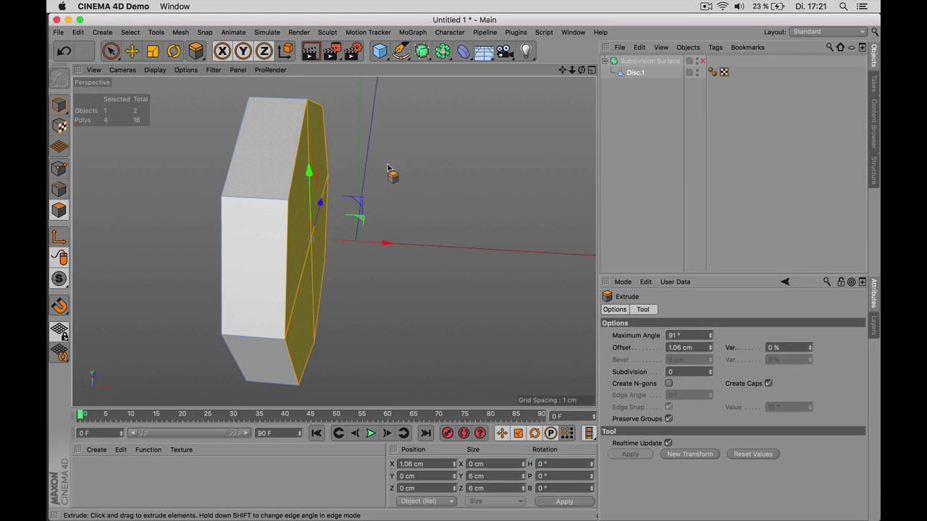
pyautogui.moveTo(387, 168); pyautogui.dragTo(419, 181)
pyautogui.click(768, 384)
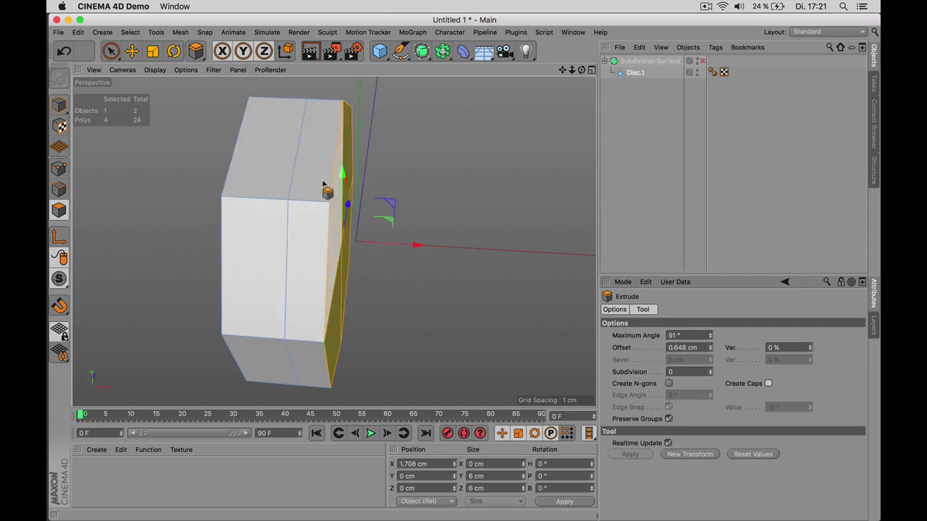
# Scale the front polygons down uniformly to about 4.212 cm in Y and Z to taper the bowl
pyautogui.keyDown('alt'); pyautogui.moveTo(455, 176); pyautogui.dragTo(368, 167); pyautogui.keyUp('alt')
pyautogui.click(152, 50)
pyautogui.moveTo(378, 182); pyautogui.dragTo(277, 253)
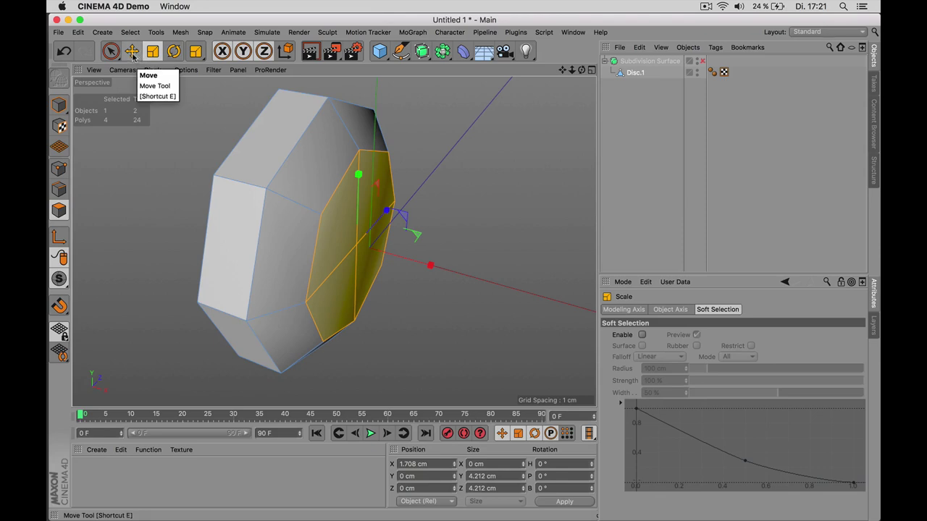
# Extrude the reduced front polygons along the X axis with the Move tool, to a relative X position of about 2 cm
pyautogui.rightClick(435, 151)
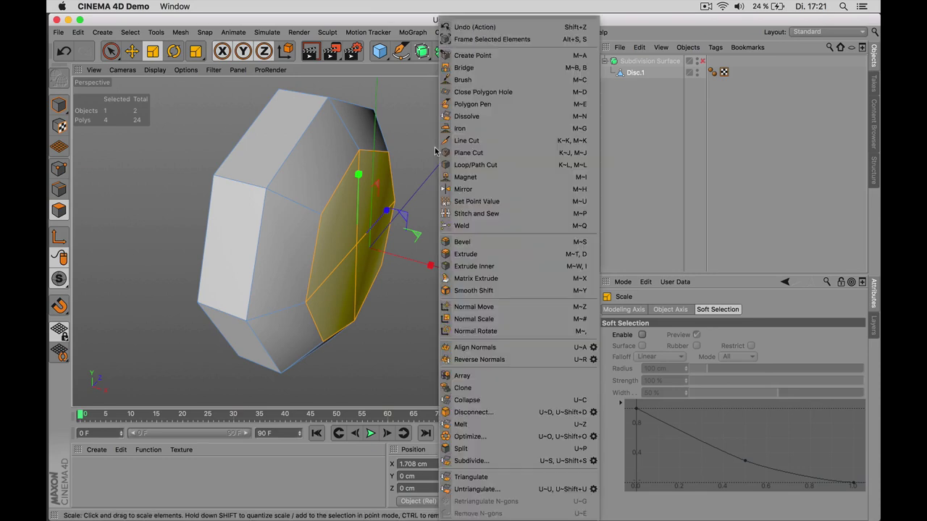
pyautogui.click(490, 254)
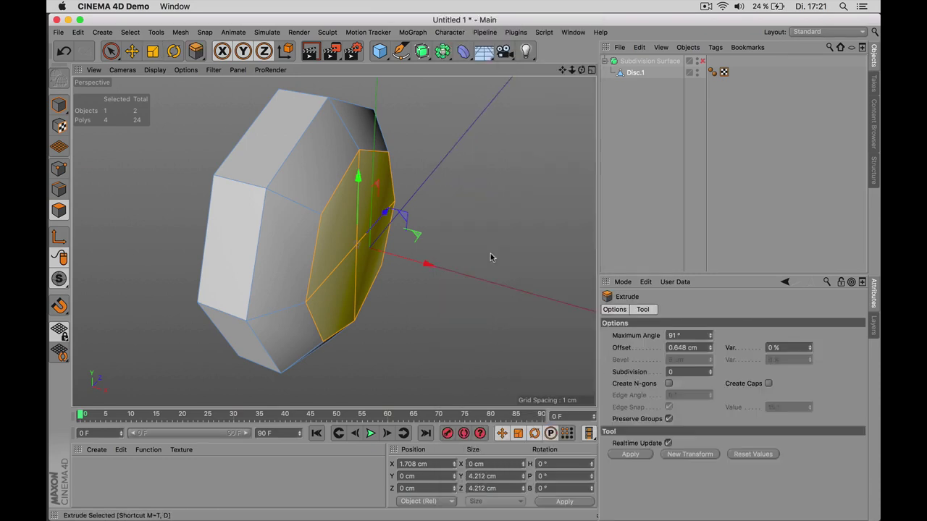
pyautogui.click(129, 55)
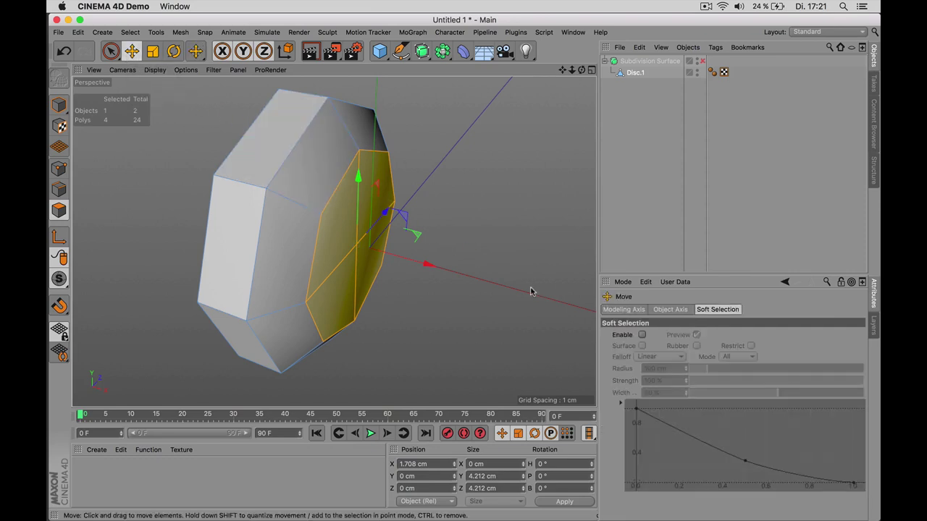
pyautogui.moveTo(427, 266); pyautogui.dragTo(441, 267)
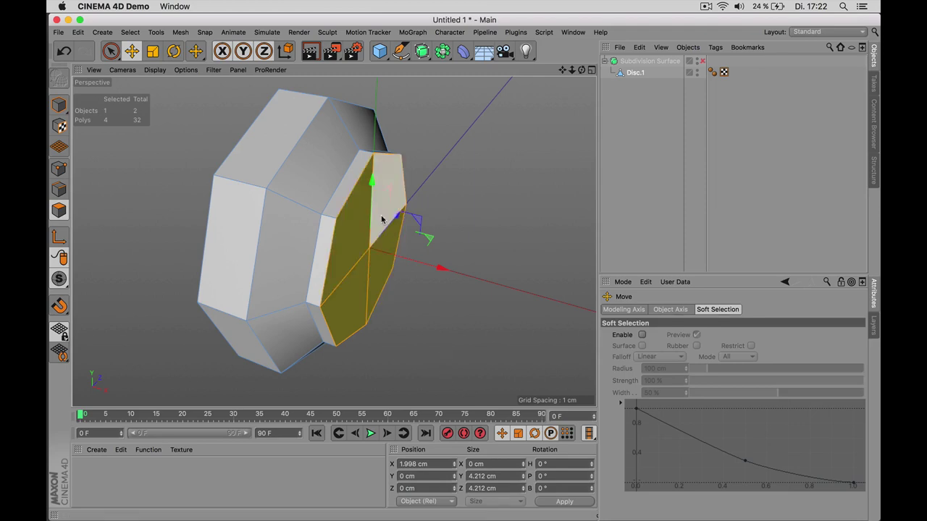
pyautogui.keyDown('alt'); pyautogui.moveTo(365, 311); pyautogui.dragTo(434, 261); pyautogui.keyUp('alt')
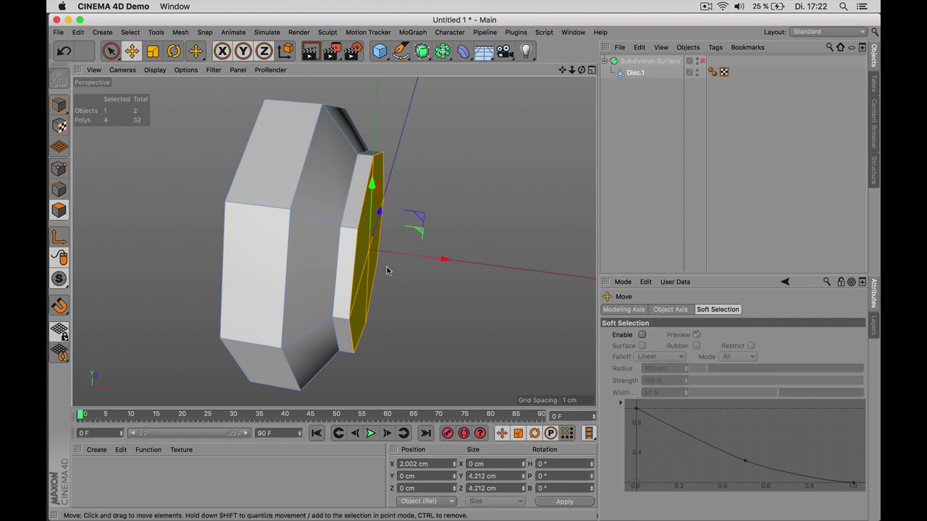
# Switch the coordinates to World and set the selected front polygons' X position to 0 cm
pyautogui.click(423, 502)
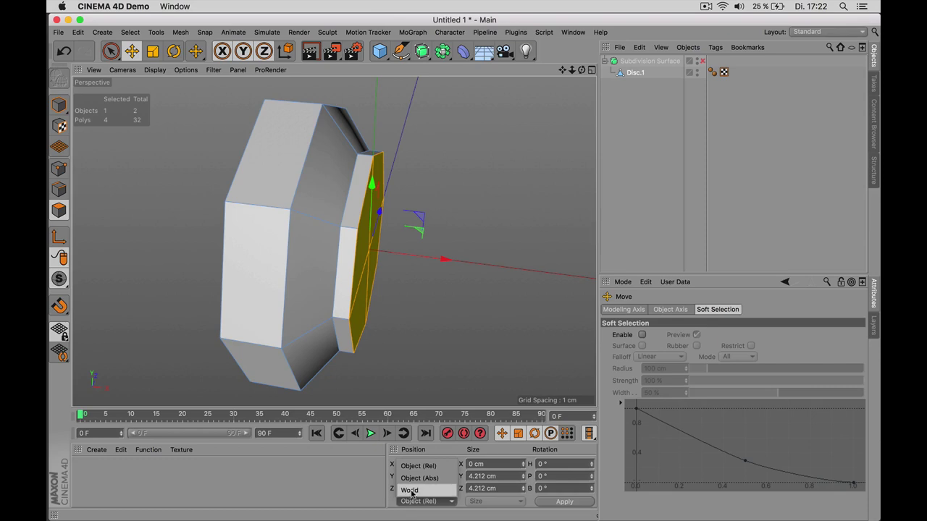
pyautogui.click(410, 490)
pyautogui.click(414, 464)
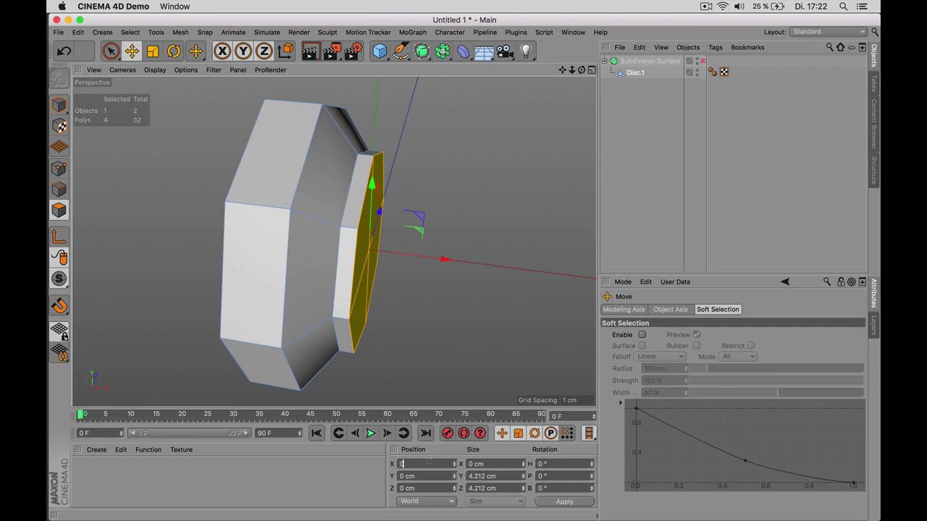
# Delete the four selected polygons closing the bowl's narrow end
pyautogui.keyDown('alt'); pyautogui.moveTo(416, 296); pyautogui.dragTo(379, 300); pyautogui.keyUp('alt')
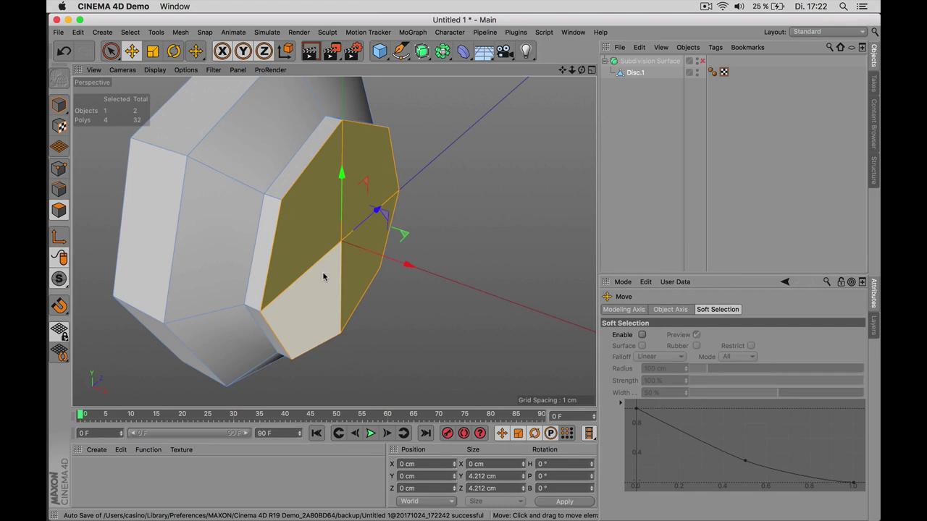
pyautogui.press('Delete')
pyautogui.keyDown('alt'); pyautogui.moveTo(444, 276); pyautogui.dragTo(395, 217); pyautogui.keyUp('alt')
pyautogui.keyDown('alt'); pyautogui.moveTo(290, 242); pyautogui.dragTo(169, 256); pyautogui.keyUp('alt')
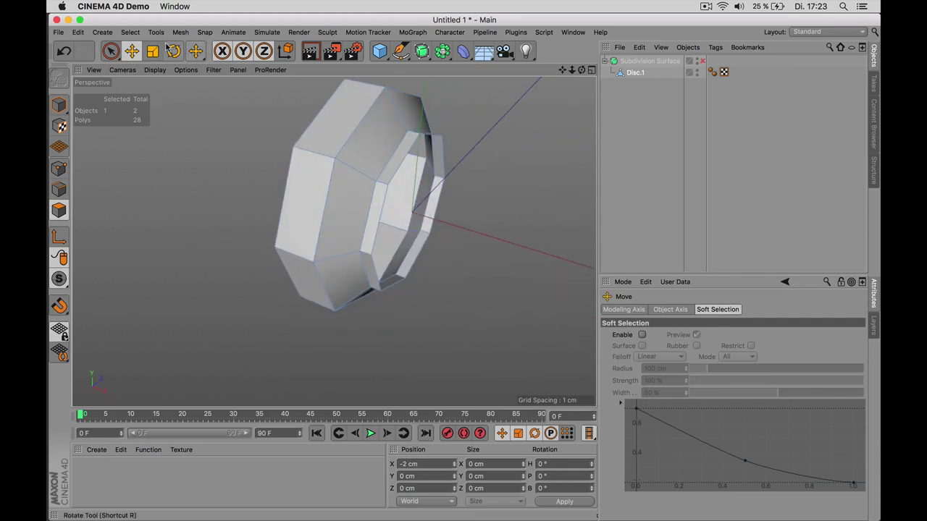
# Loop-select the polygon ring around the bowl's narrow end and scale it down only in Y and Z to about 2.068 cm
pyautogui.click(131, 32)
pyautogui.click(155, 112)
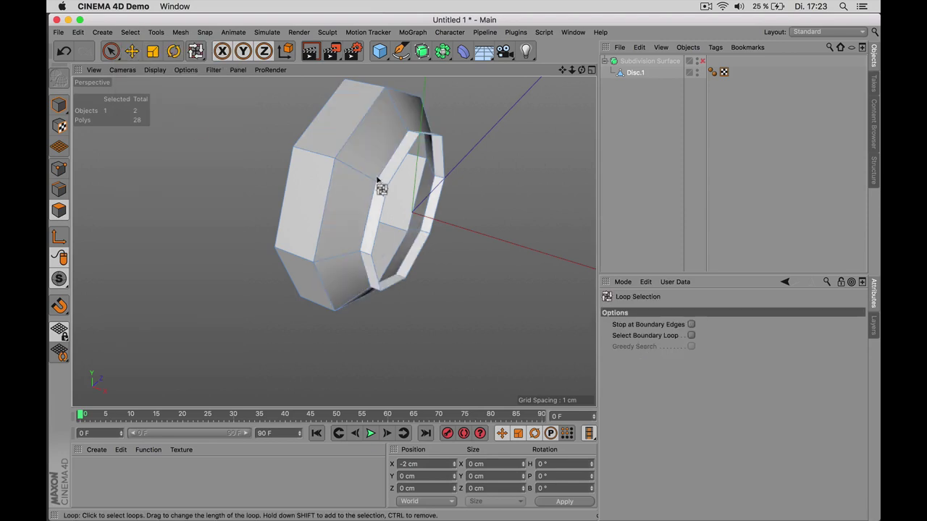
pyautogui.click(130, 32)
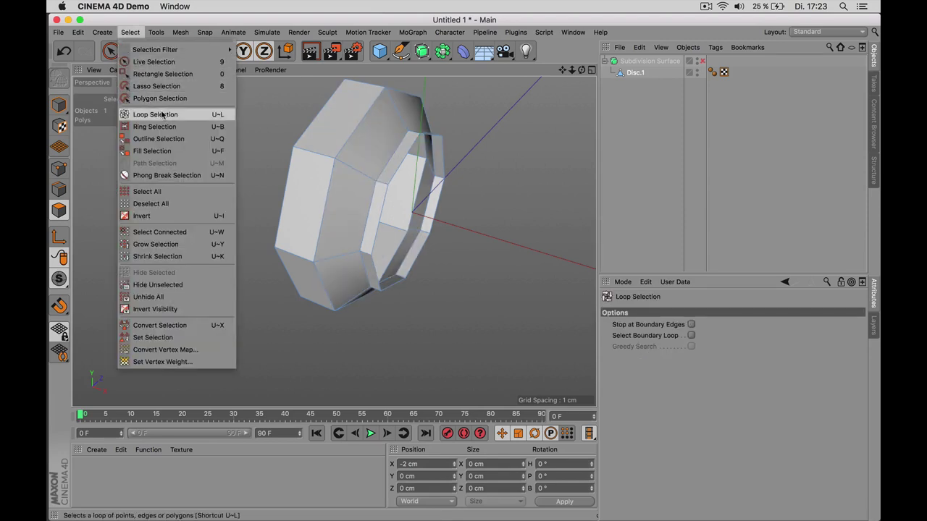
pyautogui.click(162, 114)
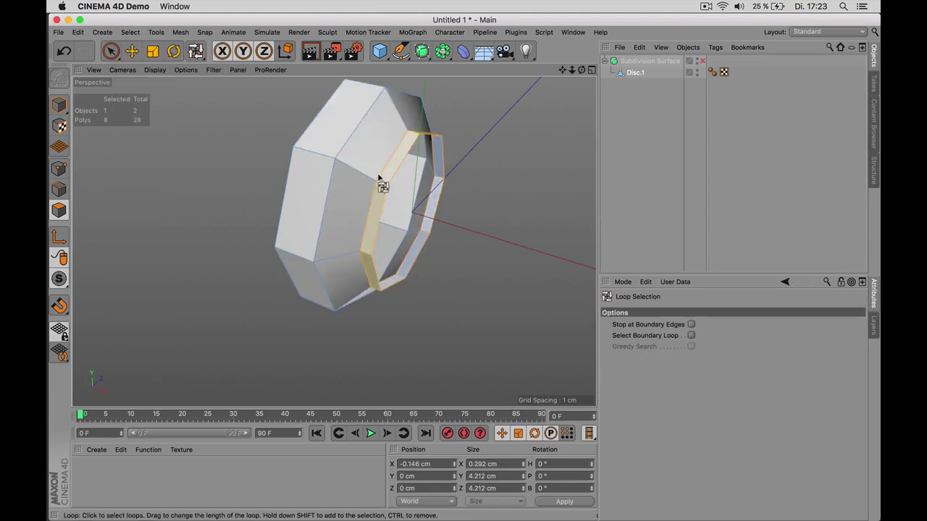
pyautogui.click(376, 173)
pyautogui.click(154, 53)
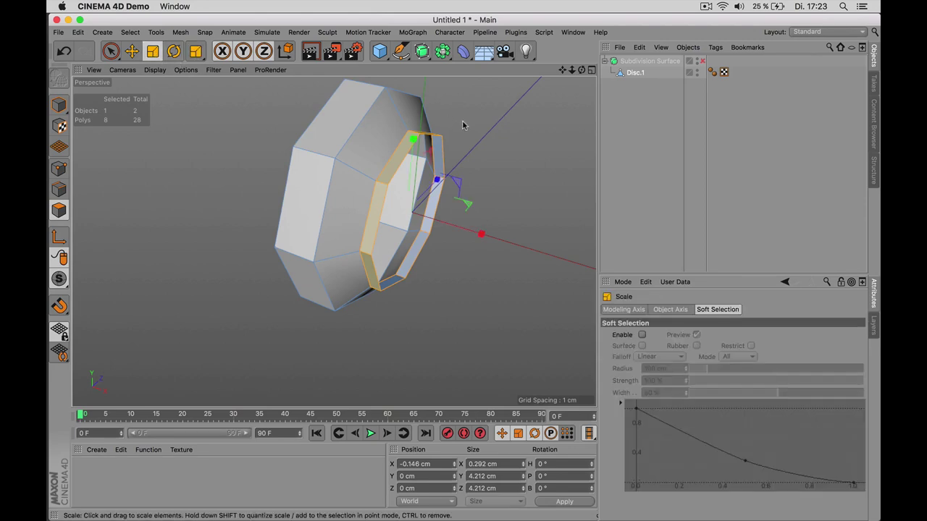
pyautogui.keyDown('alt'); pyautogui.moveTo(463, 125); pyautogui.dragTo(437, 148); pyautogui.keyUp('alt')
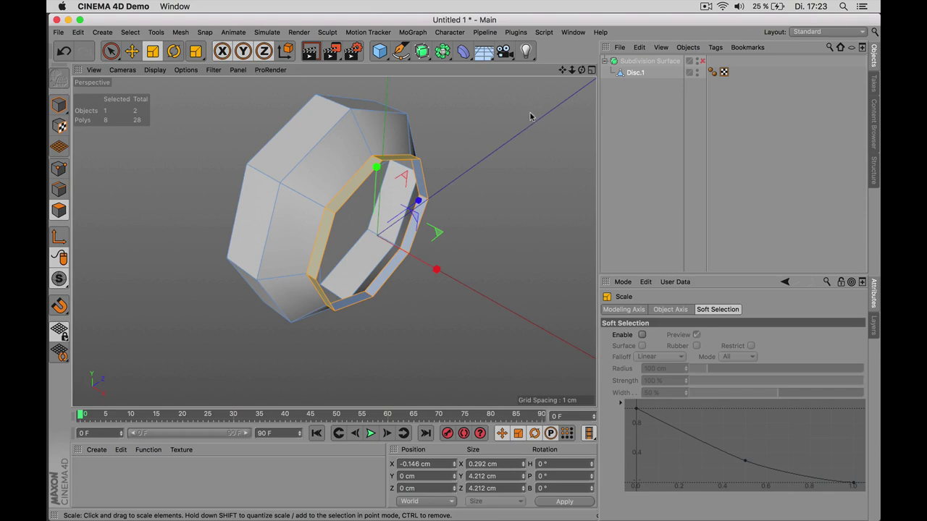
pyautogui.moveTo(521, 118); pyautogui.dragTo(335, 212)
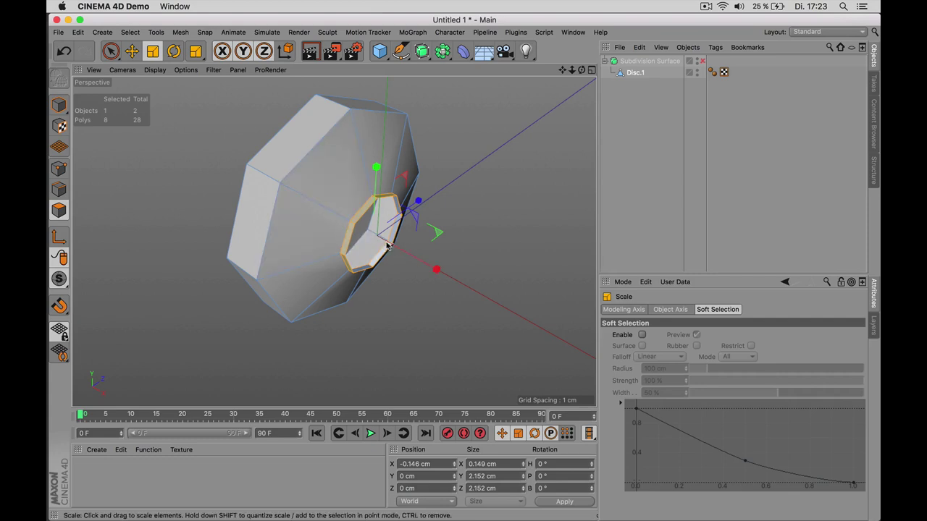
pyautogui.click(64, 55)
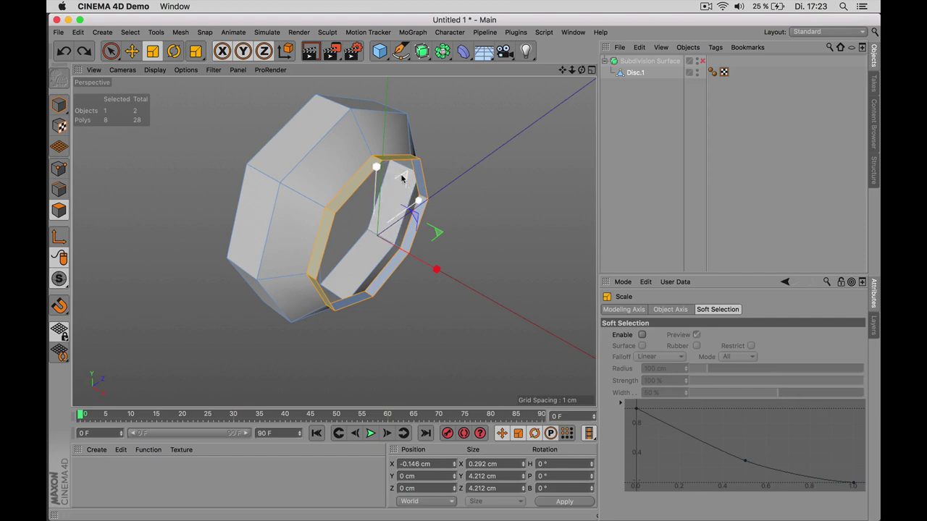
pyautogui.moveTo(402, 178); pyautogui.dragTo(225, 300)
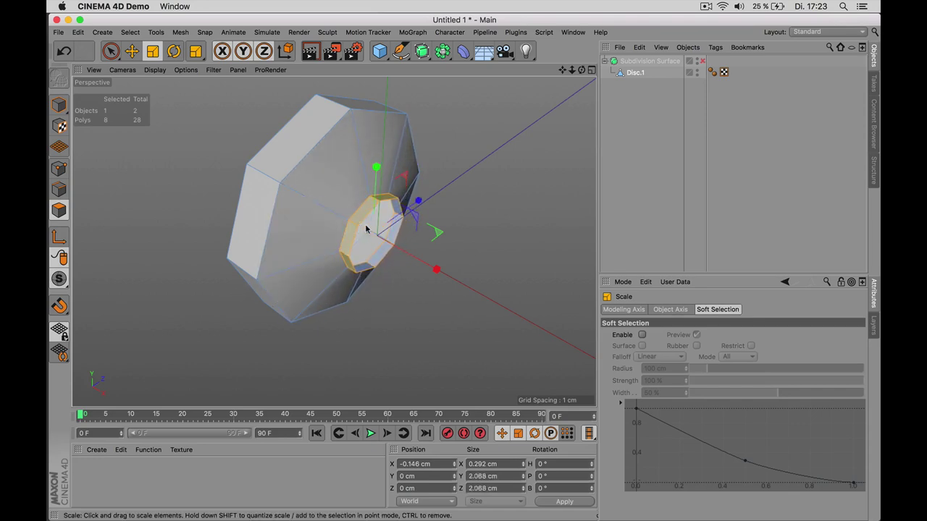
pyautogui.keyDown('alt'); pyautogui.moveTo(452, 206); pyautogui.dragTo(405, 185); pyautogui.keyUp('alt')
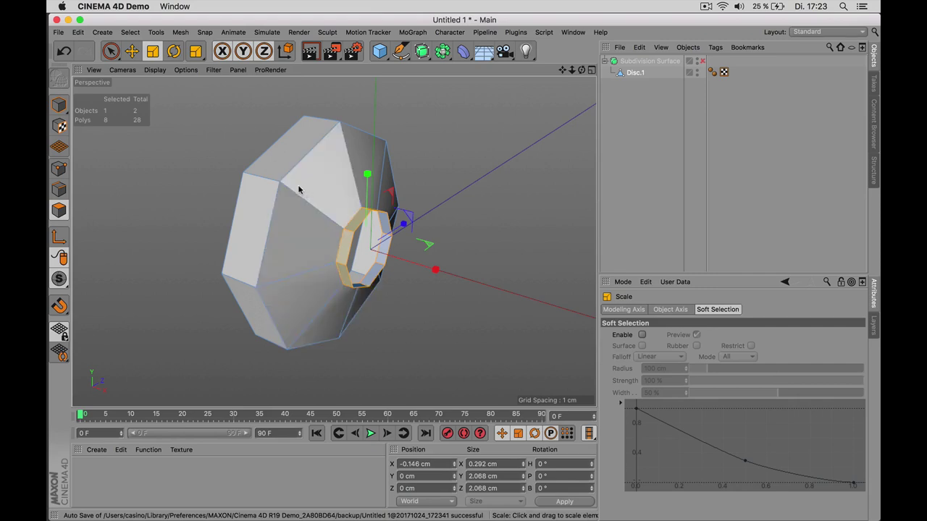
# Ring-select the eight sloping edges of the bowl's tapered wall and divide them with Edge Cut, using Subdivision 1 and Create N-gons off
pyautogui.click(60, 188)
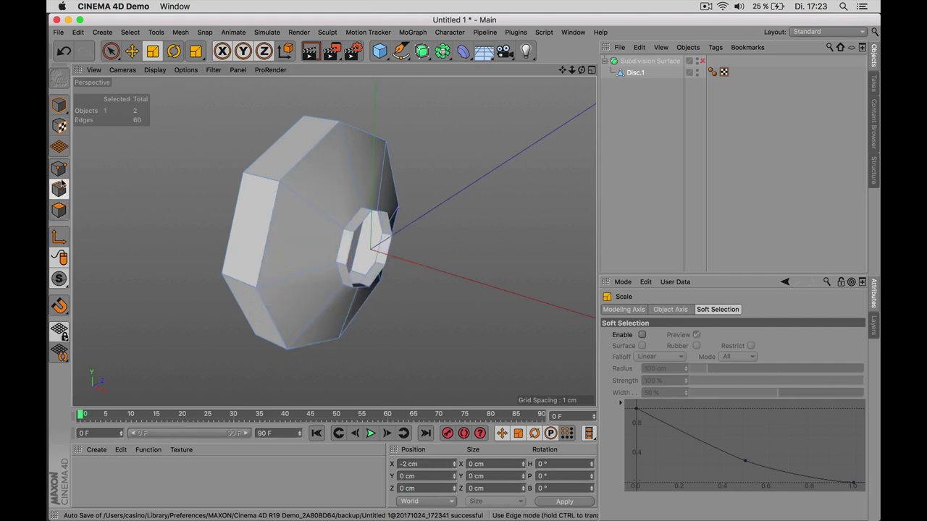
pyautogui.click(130, 33)
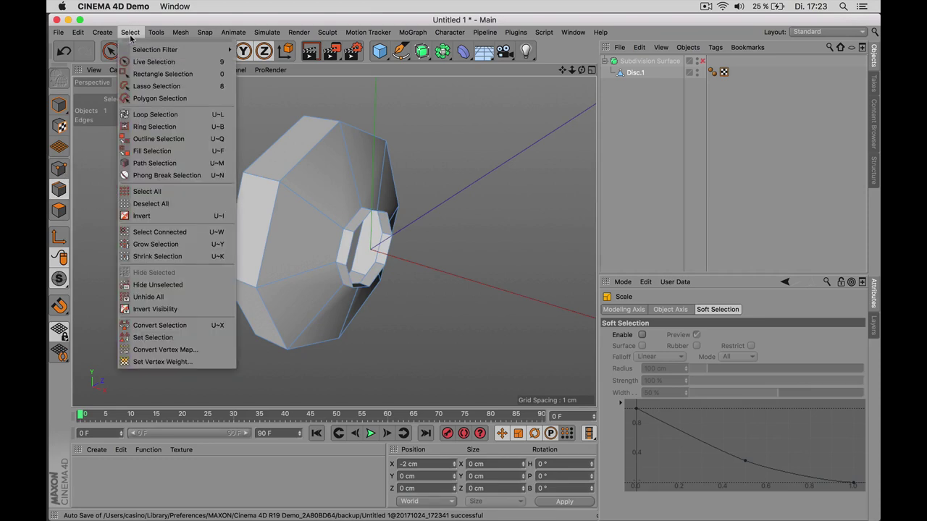
pyautogui.click(166, 127)
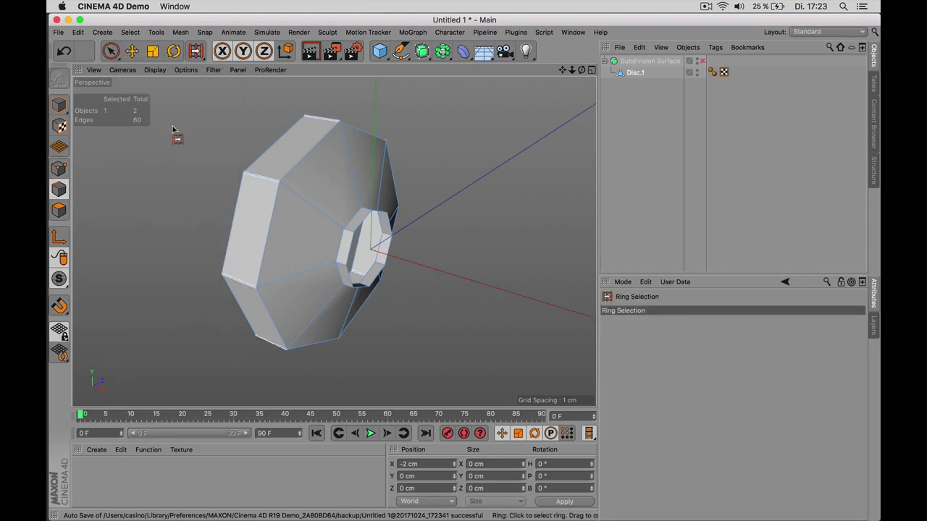
pyautogui.click(308, 208)
pyautogui.keyDown('alt'); pyautogui.moveTo(461, 174); pyautogui.dragTo(434, 172); pyautogui.keyUp('alt')
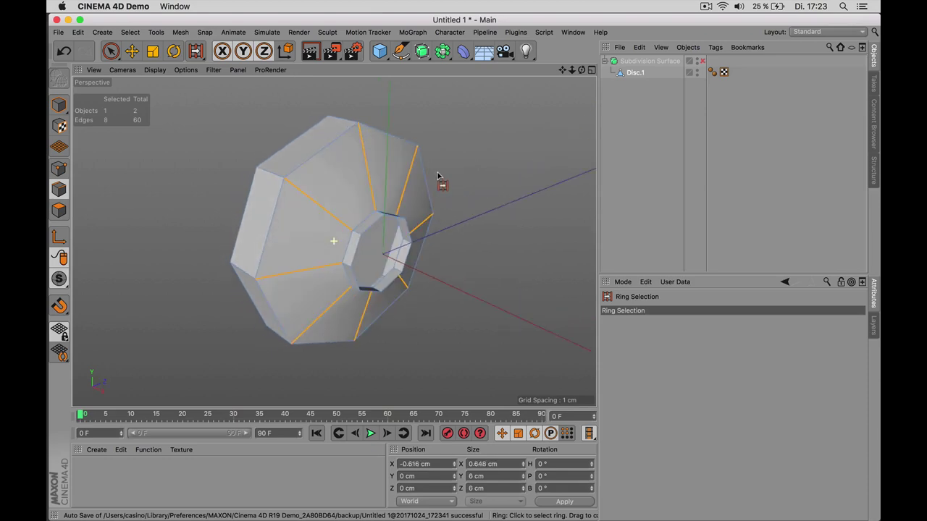
pyautogui.rightClick(485, 132)
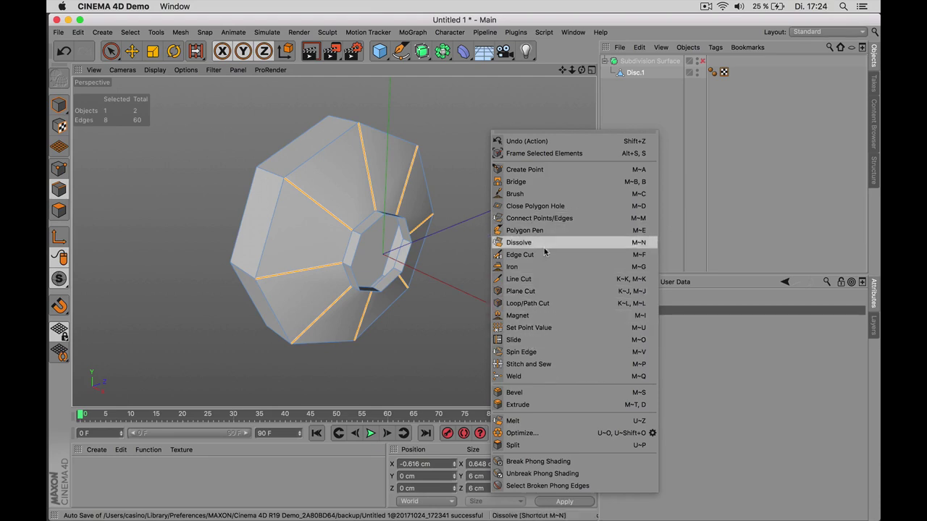
pyautogui.click(519, 255)
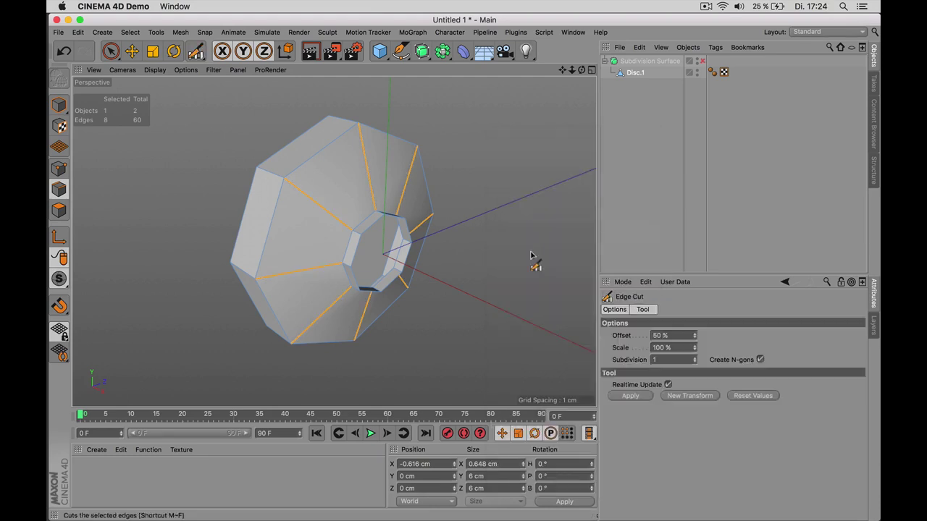
pyautogui.click(467, 139)
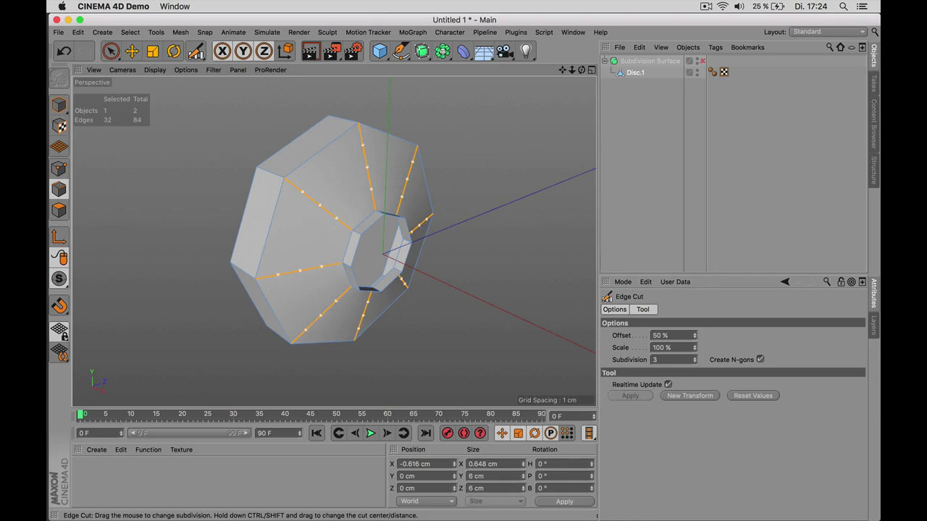
pyautogui.click(759, 360)
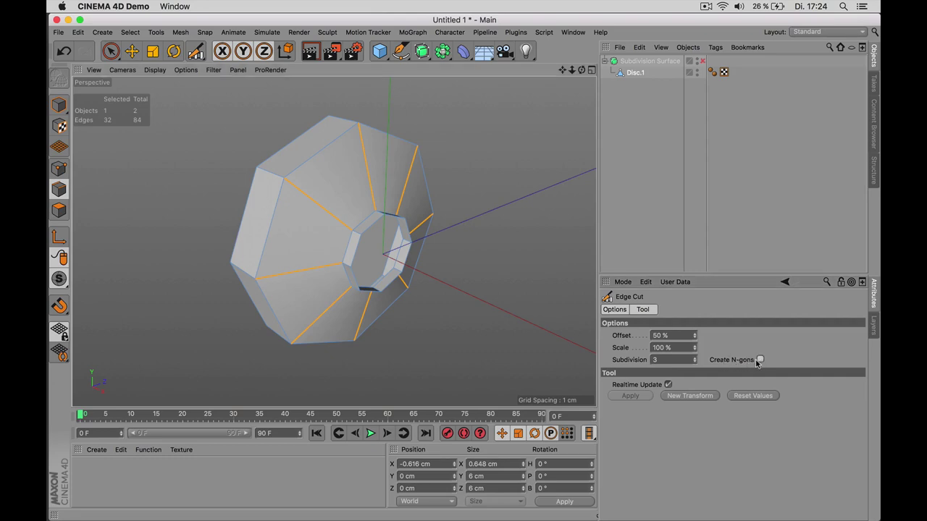
pyautogui.click(693, 362)
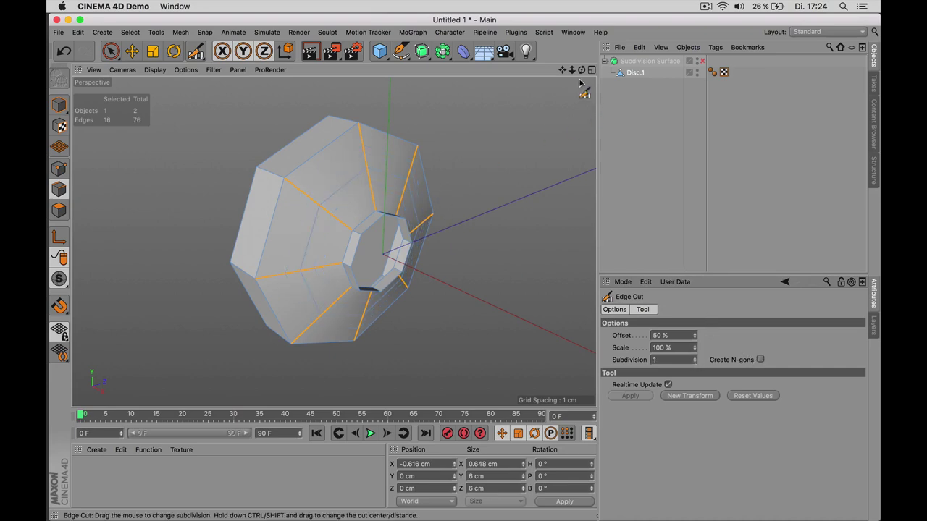
pyautogui.moveTo(582, 70); pyautogui.dragTo(611, 70)
pyautogui.moveTo(539, 71)
pyautogui.mouseDown()
pyautogui.moveTo(557, 71)
pyautogui.moveTo(532, 70)
pyautogui.mouseUp()
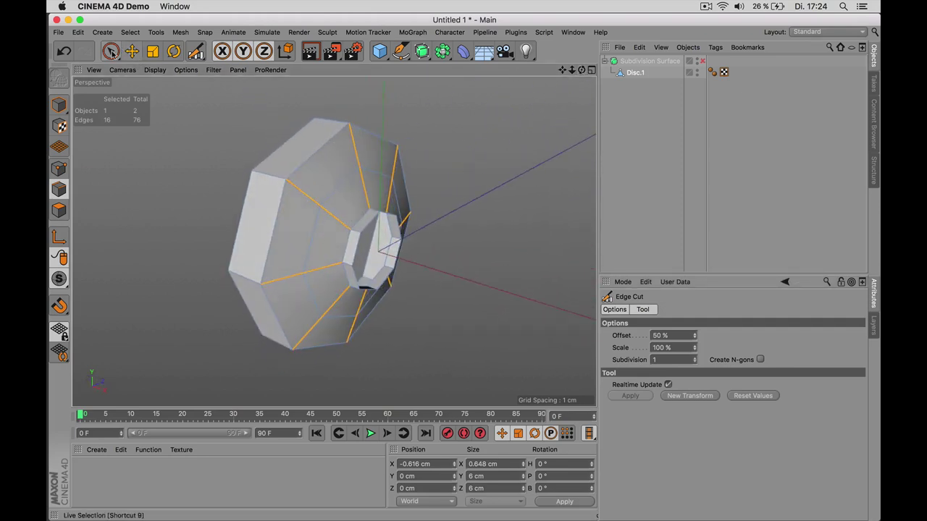
# Loop-select the cut edge loop midway along the tapered wall and scale it down in Y and Z to about 3.731 cm
pyautogui.moveTo(110, 52); pyautogui.dragTo(138, 64)
pyautogui.click(131, 31)
pyautogui.click(156, 114)
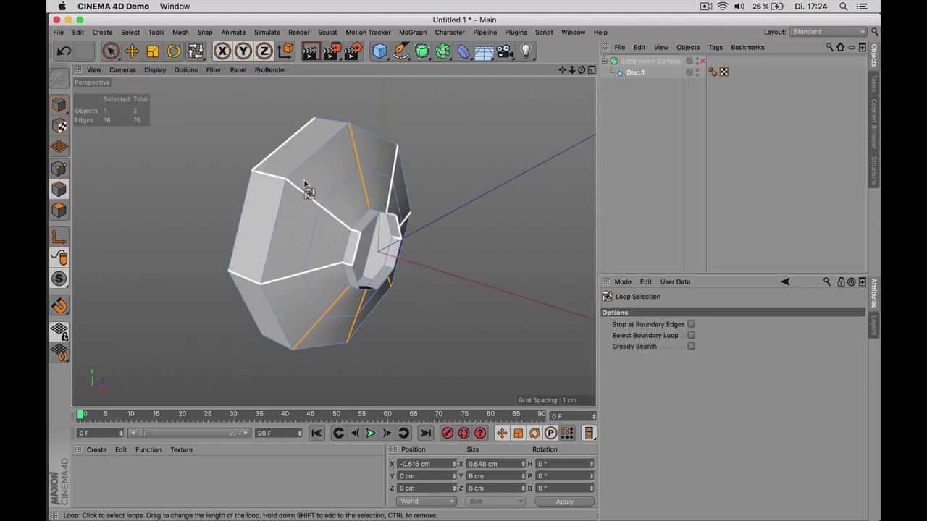
pyautogui.click(338, 189)
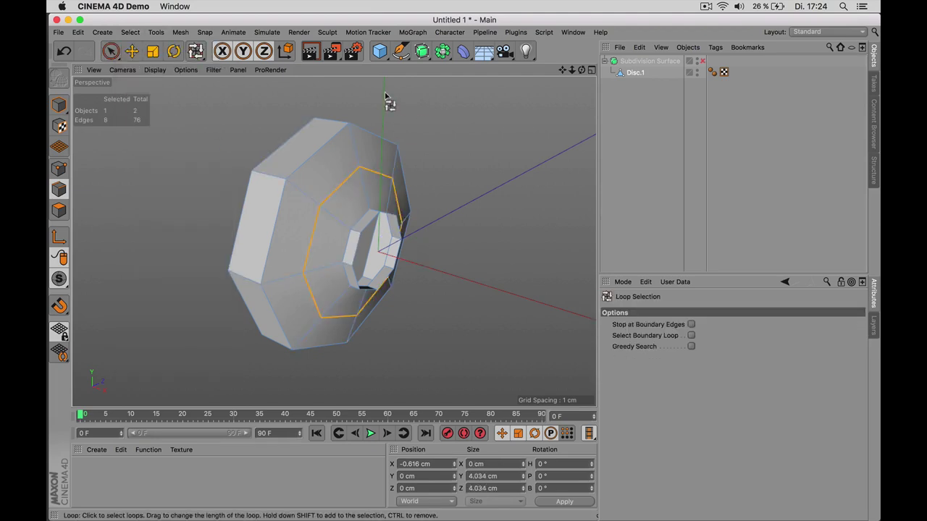
pyautogui.click(152, 51)
pyautogui.moveTo(359, 171); pyautogui.dragTo(363, 213)
# Move the selected middle edge loop along the X axis to about -0.675 cm to curve the bowl's wall
pyautogui.click(131, 50)
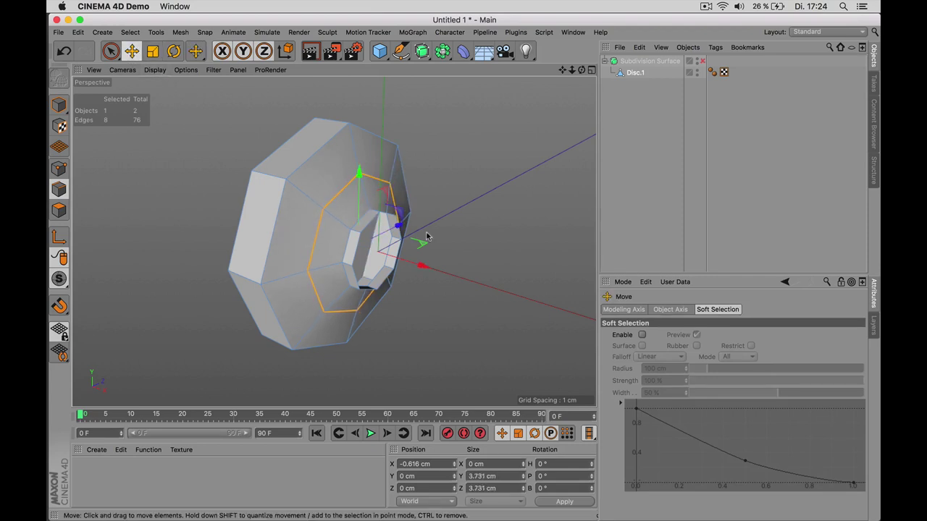
pyautogui.moveTo(421, 266); pyautogui.dragTo(417, 265)
pyautogui.moveTo(582, 70); pyautogui.dragTo(588, 70)
pyautogui.moveTo(417, 266)
pyautogui.keyDown('alt'); pyautogui.mouseDown()
pyautogui.moveTo(447, 262)
pyautogui.moveTo(449, 251)
pyautogui.moveTo(418, 261)
pyautogui.mouseUp(); pyautogui.keyUp('alt')
pyautogui.moveTo(580, 73)
pyautogui.mouseDown()
pyautogui.moveTo(539, 75)
pyautogui.moveTo(604, 71)
pyautogui.moveTo(583, 71)
pyautogui.mouseUp()
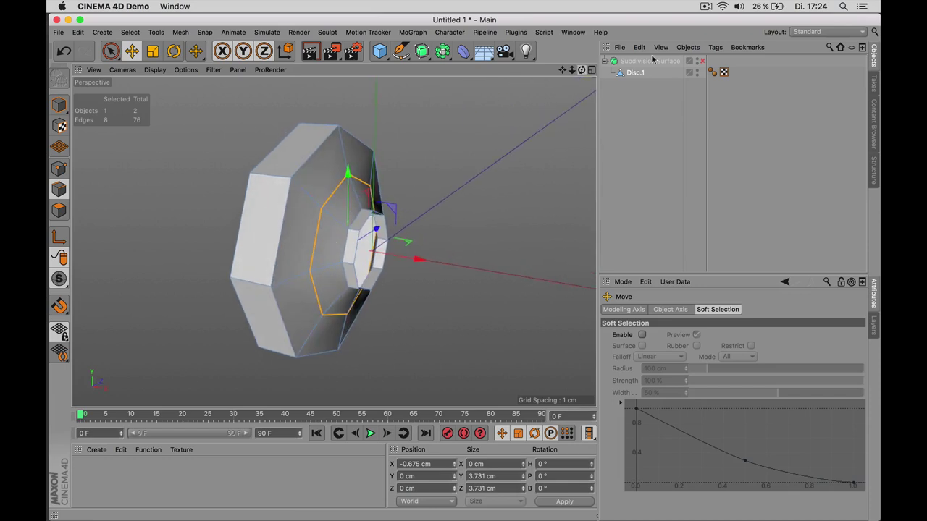
# Toggle the Subdivision Surface on and off to compare the smoothed bowl with its polygon cage, leaving it disabled
pyautogui.click(700, 62)
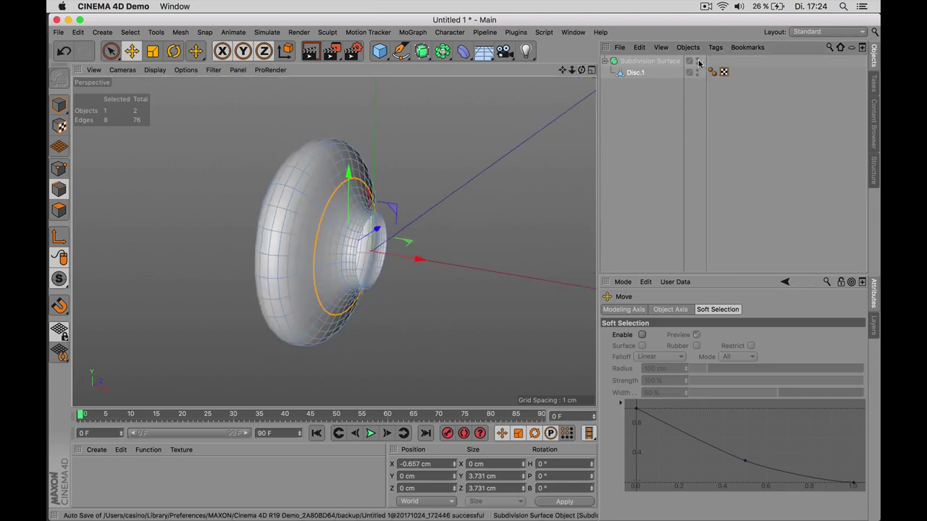
pyautogui.click(699, 62)
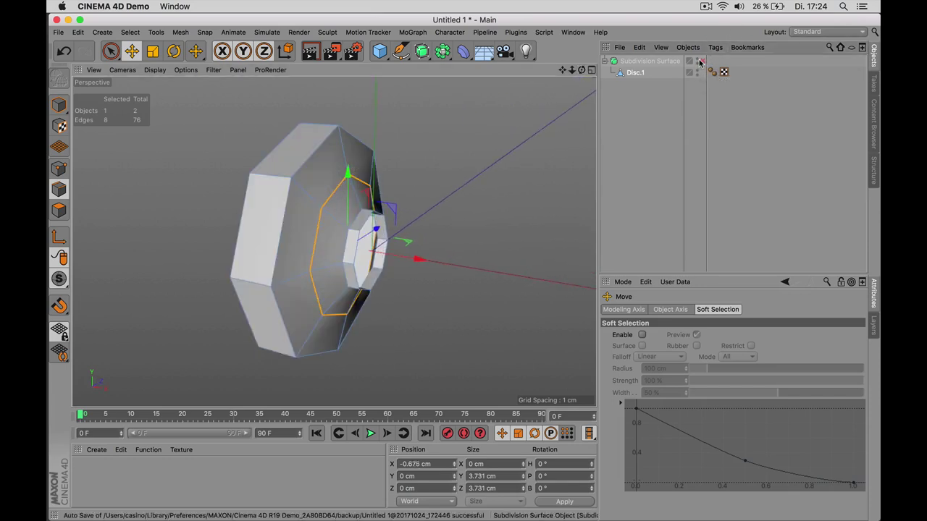
pyautogui.click(699, 62)
pyautogui.click(699, 62)
pyautogui.press('q')
pyautogui.press('q')
pyautogui.press('q')
pyautogui.press('q')
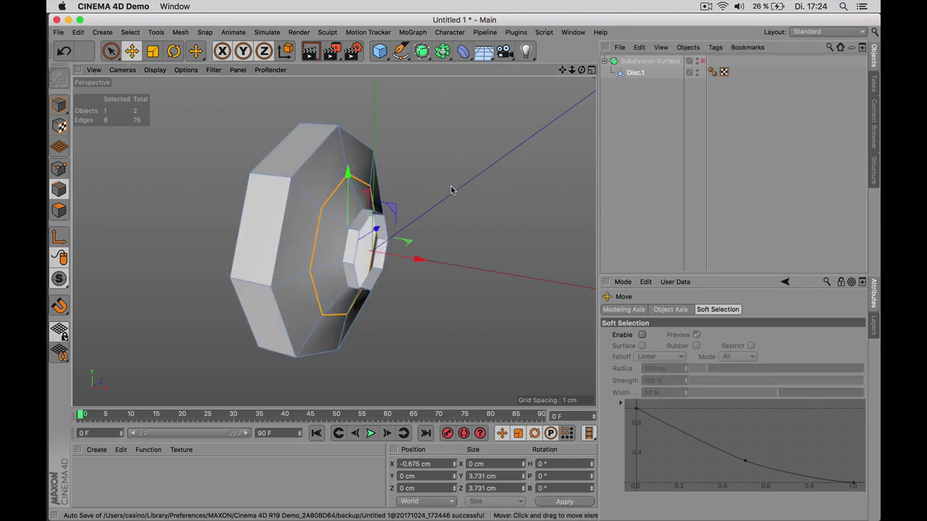
pyautogui.press('q')
pyautogui.press('q')
pyautogui.press('q')
pyautogui.press('q')
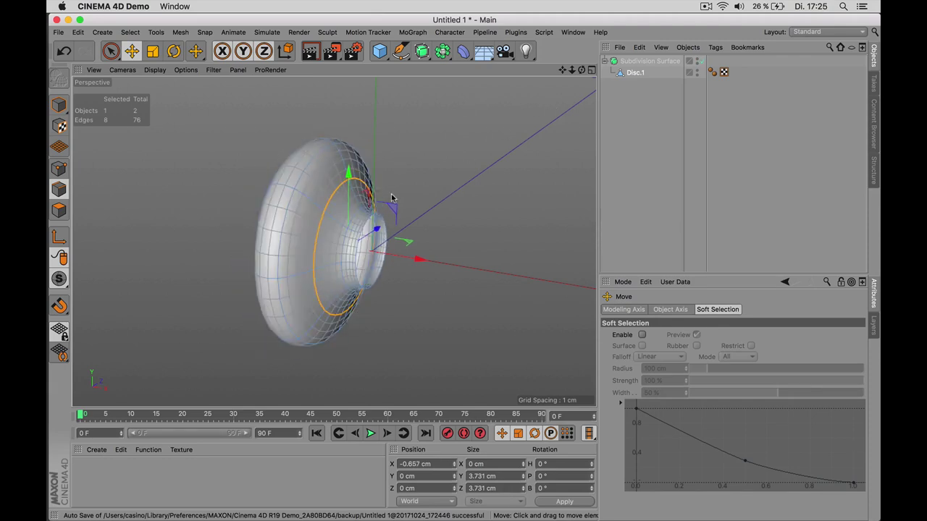
pyautogui.press('q')
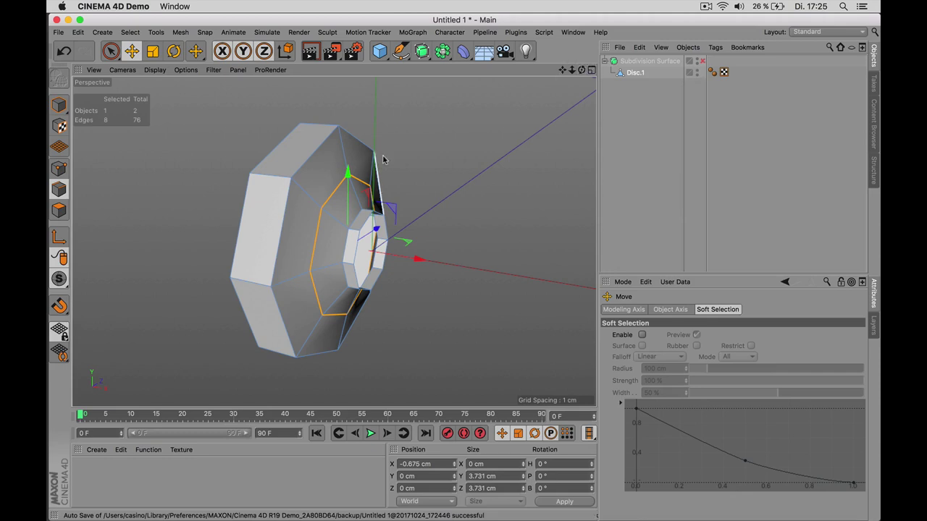
# Switch to polygon mode and select the four polygons closing the bowl's wide end with Live Selection
pyautogui.moveTo(582, 69)
pyautogui.mouseDown()
pyautogui.moveTo(500, 77)
pyautogui.moveTo(592, 75)
pyautogui.mouseUp()
pyautogui.click(111, 51)
pyautogui.click(60, 210)
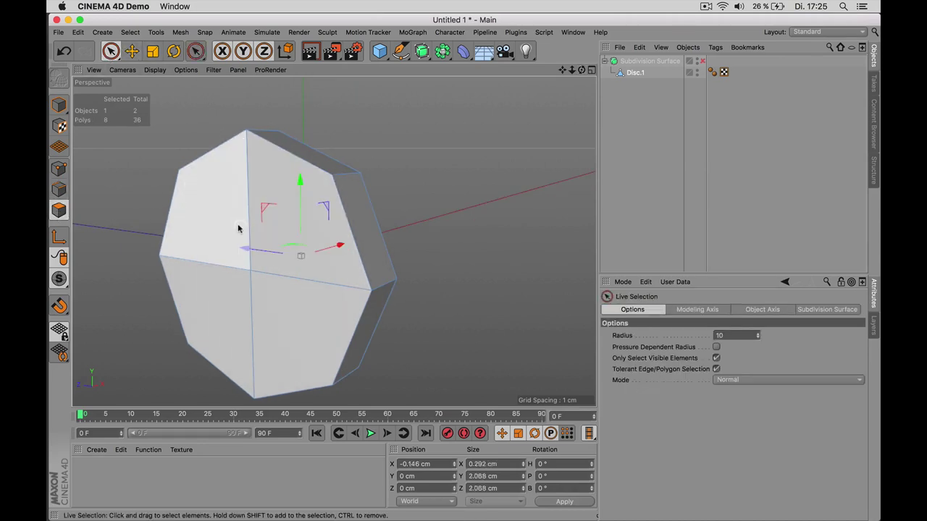
pyautogui.moveTo(262, 211)
pyautogui.mouseDown()
pyautogui.moveTo(235, 215)
pyautogui.moveTo(238, 231)
pyautogui.moveTo(241, 222)
pyautogui.mouseUp()
pyautogui.press('super+z')
pyautogui.moveTo(251, 191)
pyautogui.mouseDown()
pyautogui.moveTo(223, 238)
pyautogui.moveTo(274, 279)
pyautogui.mouseUp()
pyautogui.moveTo(581, 71); pyautogui.dragTo(464, 115)
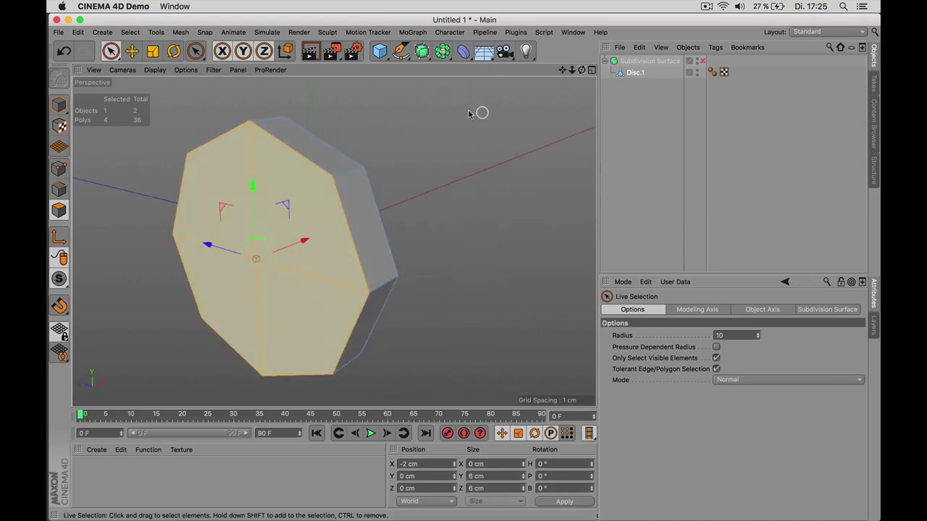
# Try insetting the selected wide-end polygons with Extrude Inner at an offset of about 0.883 cm, and undo the inset
pyautogui.rightClick(408, 125)
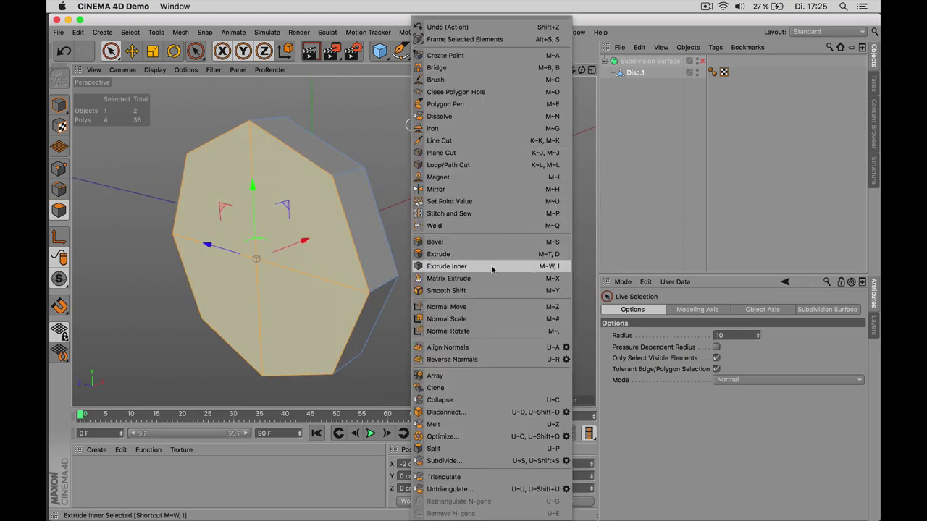
pyautogui.click(469, 266)
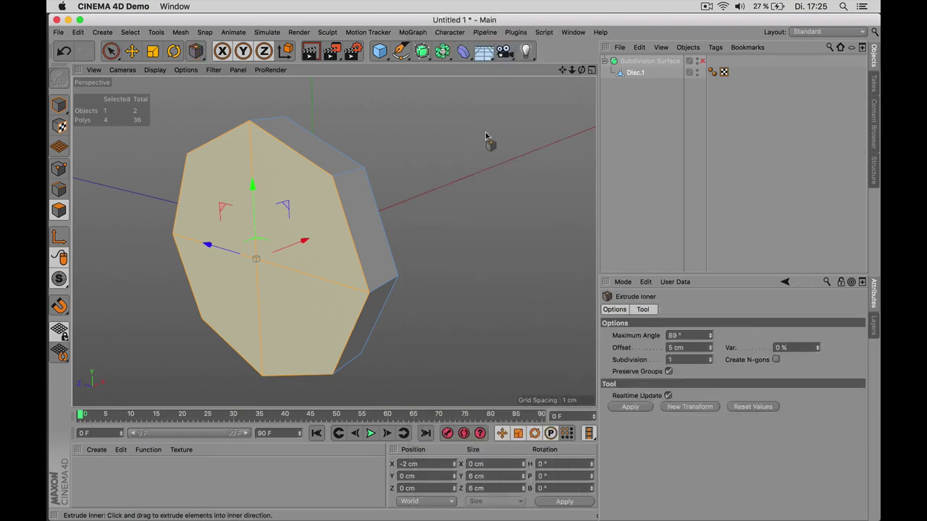
pyautogui.moveTo(486, 136); pyautogui.dragTo(447, 135)
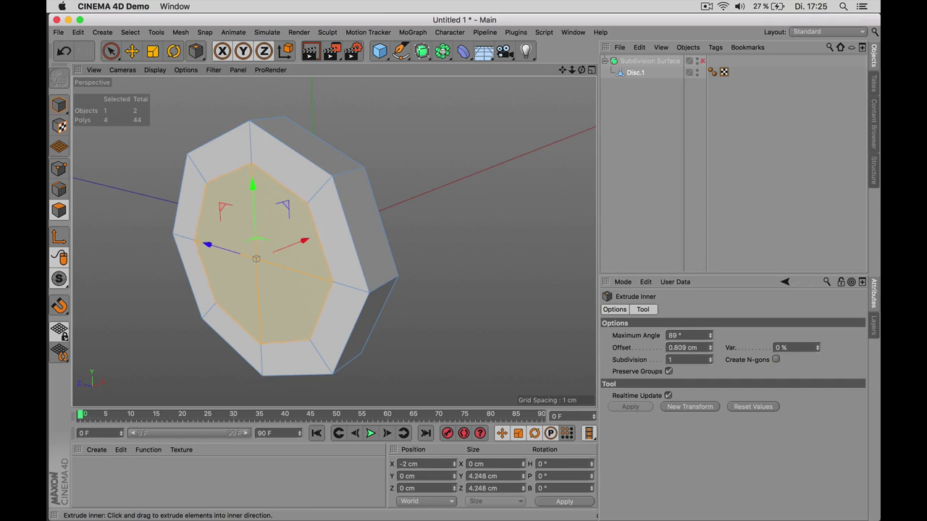
pyautogui.moveTo(518, 138); pyautogui.dragTo(521, 138)
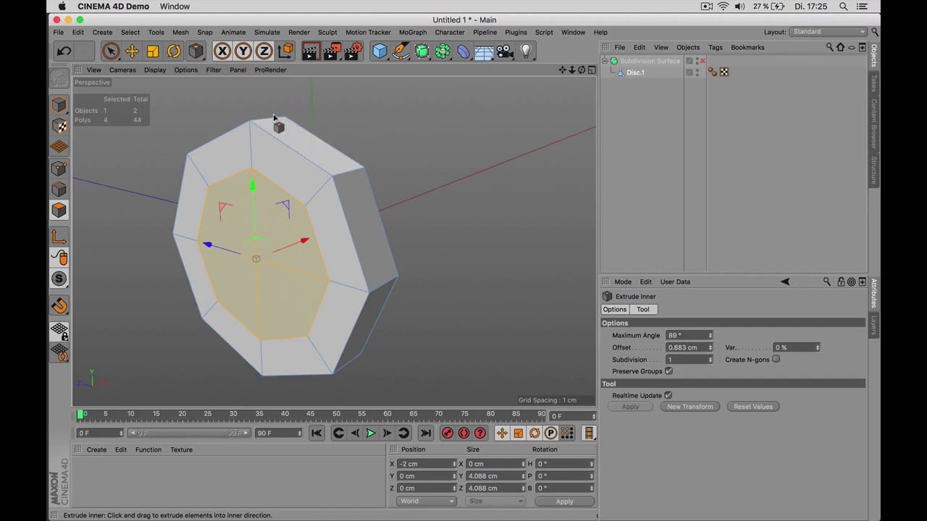
pyautogui.click(64, 52)
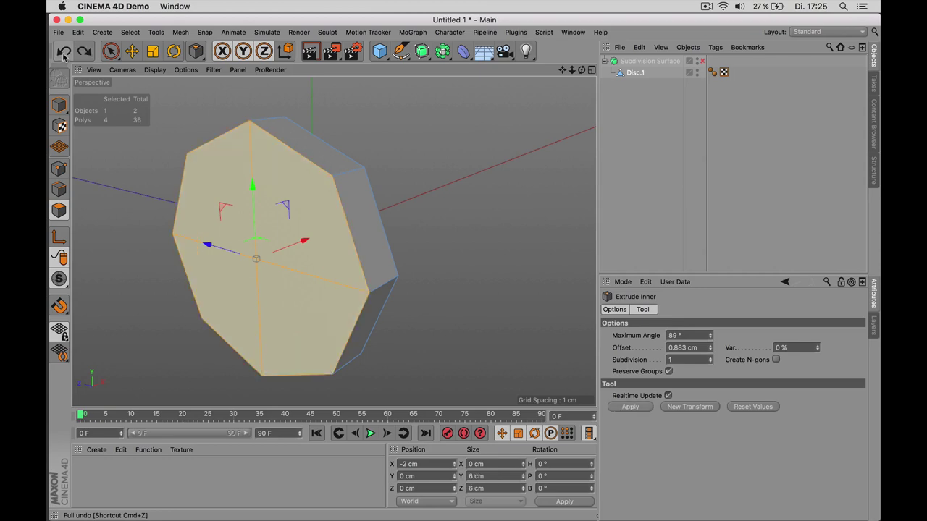
# Inset the four selected wide-end polygons by extruding them with the Scale tool to about 4.09 cm in Y and Z
pyautogui.click(131, 50)
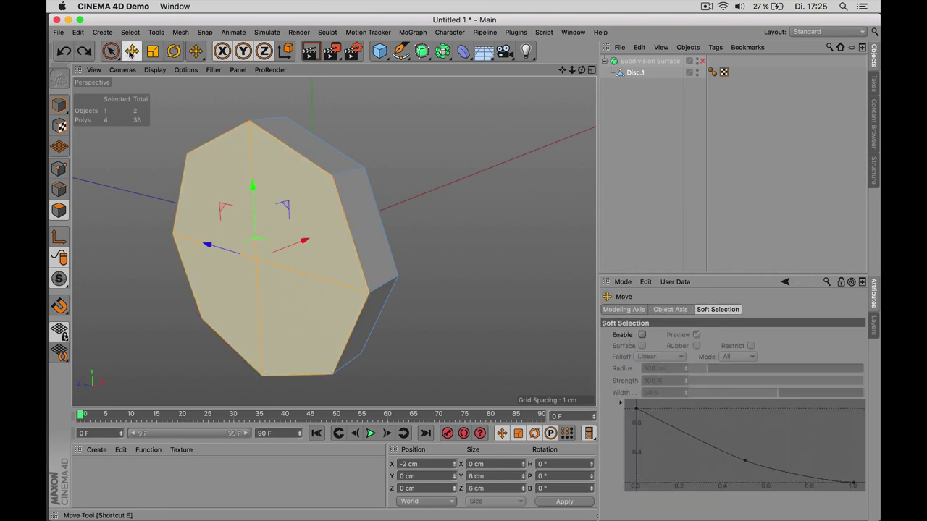
pyautogui.click(152, 52)
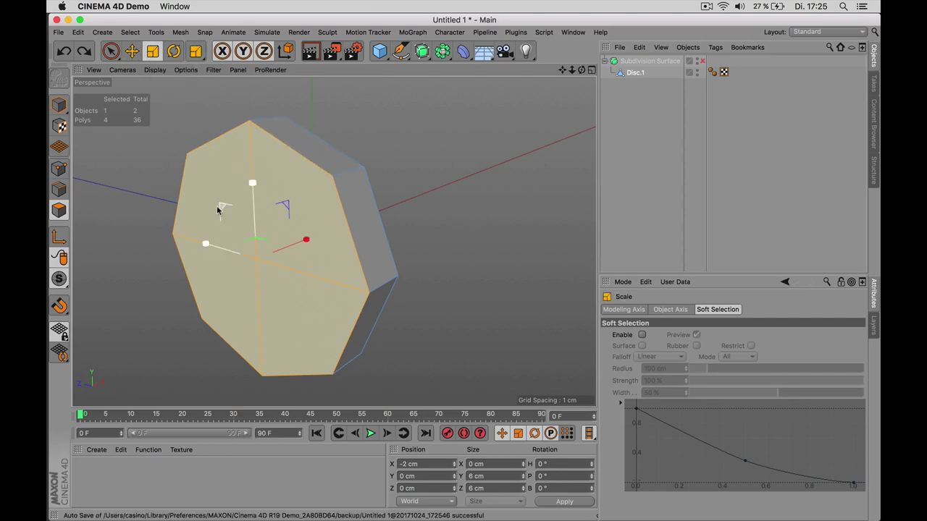
pyautogui.keyDown('ctrl'); pyautogui.moveTo(217, 210); pyautogui.dragTo(108, 248); pyautogui.keyUp('ctrl')
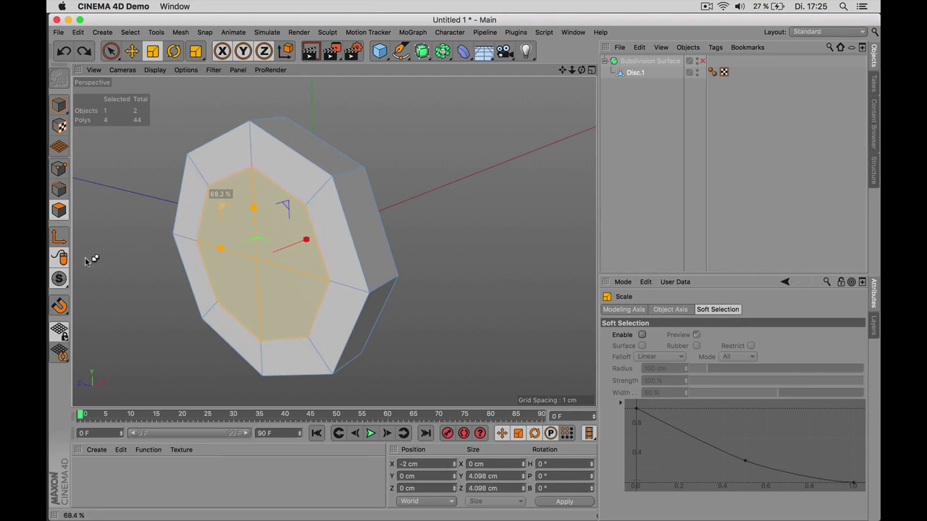
pyautogui.keyDown('ctrl'); pyautogui.moveTo(85, 261); pyautogui.dragTo(87, 260); pyautogui.keyUp('ctrl')
# Extrude the inset wide-end polygons inward with the Move tool to about -1.117 cm on X to hollow the bowl
pyautogui.press('e')
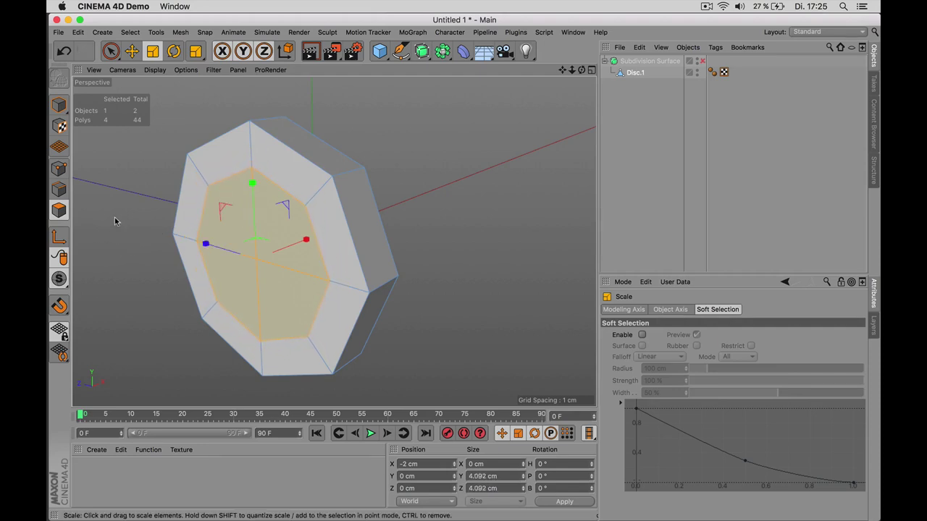
pyautogui.click(132, 51)
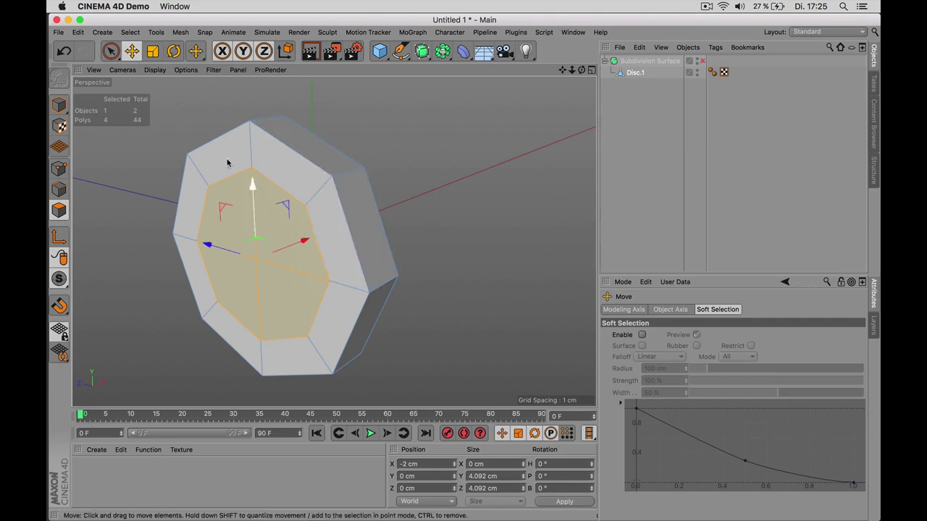
pyautogui.keyDown('ctrl'); pyautogui.moveTo(304, 237); pyautogui.dragTo(406, 181); pyautogui.keyUp('ctrl')
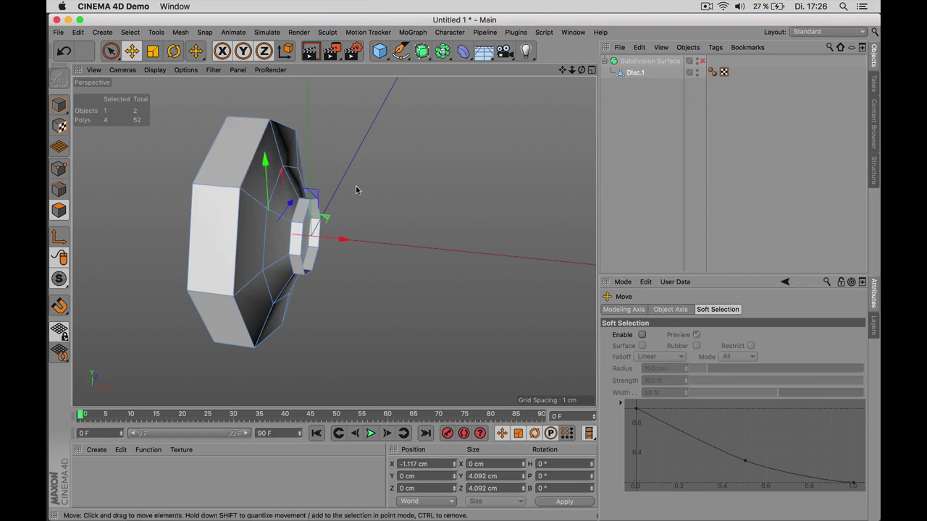
pyautogui.press('super+a')
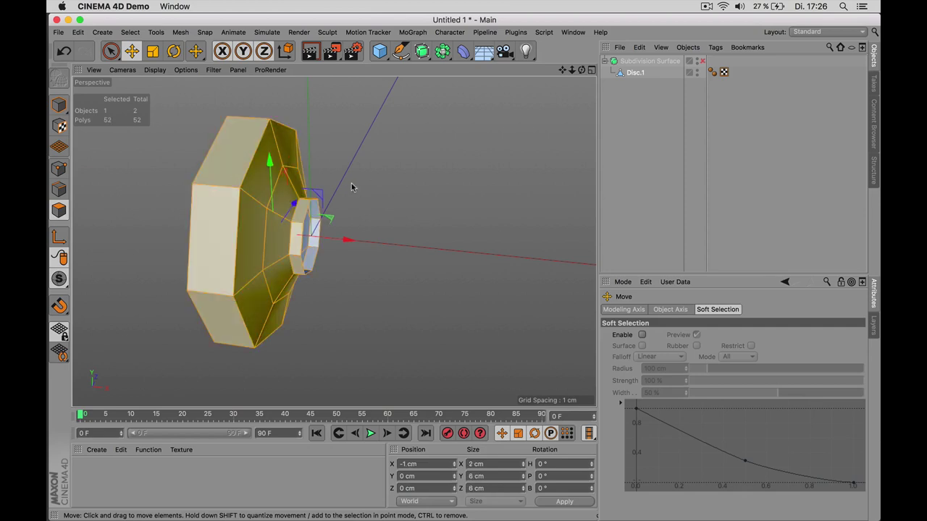
pyautogui.rightClick(361, 157)
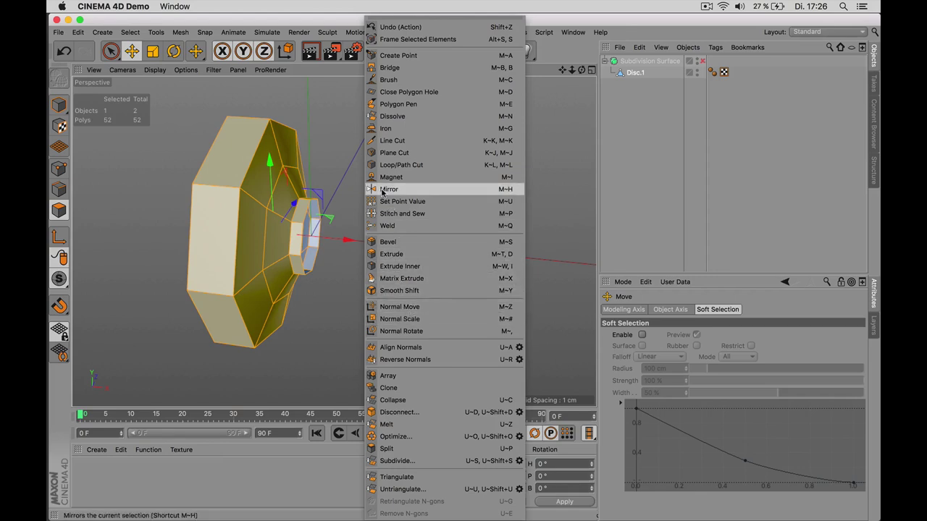
pyautogui.press('Escape')
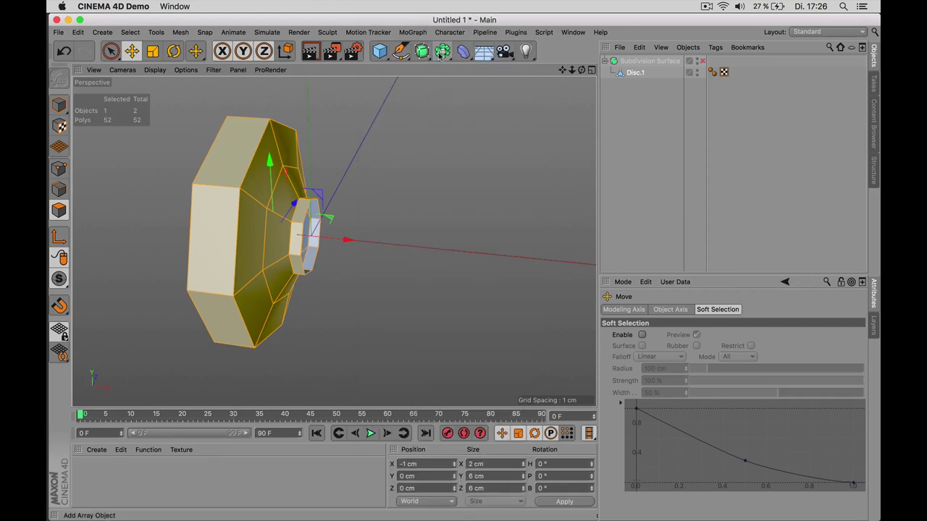
# Add a Symmetry object inside the Subdivision Surface and make Disc.1 its child to mirror the half spool
pyautogui.click(443, 52)
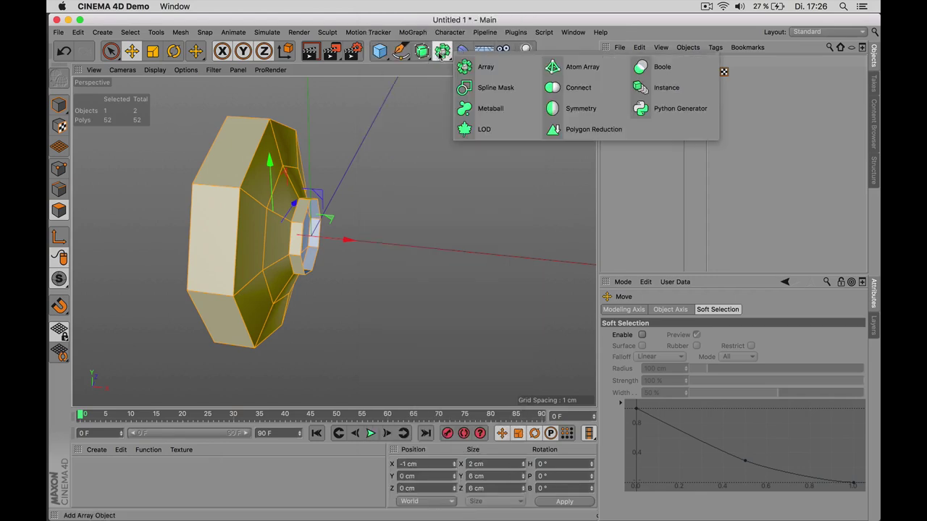
pyautogui.click(585, 110)
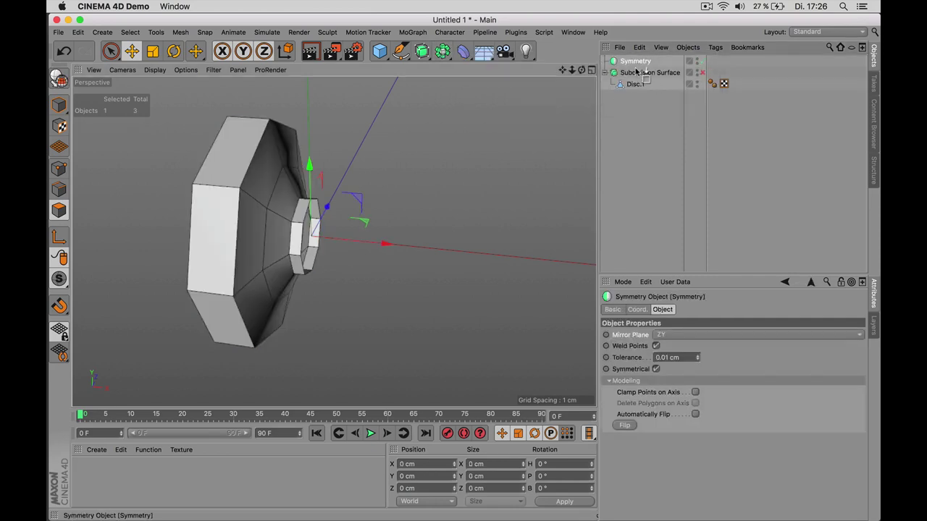
pyautogui.moveTo(636, 70)
pyautogui.mouseDown()
pyautogui.moveTo(639, 84)
pyautogui.moveTo(640, 73)
pyautogui.mouseUp()
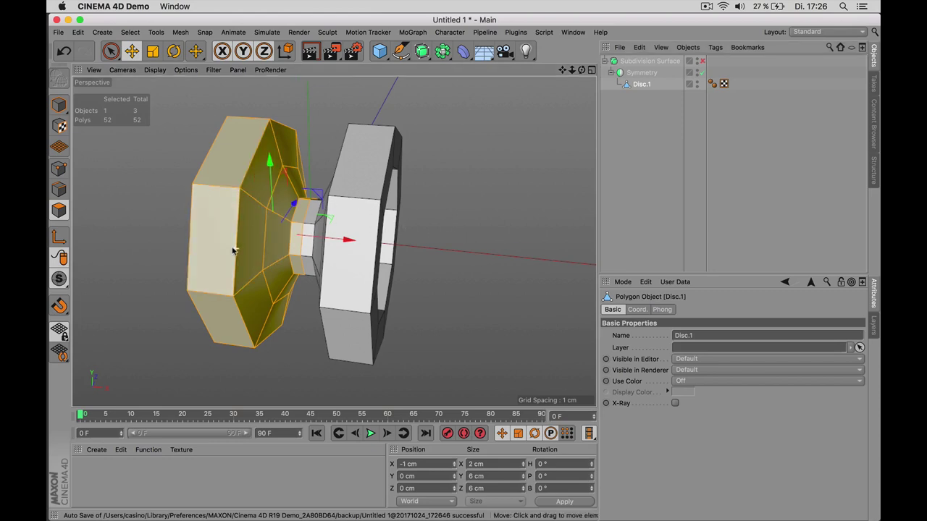
# Toggle the Subdivision Surface on and off to inspect the smoothed double-bowl spool, leaving it disabled
pyautogui.keyDown('alt'); pyautogui.moveTo(405, 220); pyautogui.dragTo(306, 228); pyautogui.keyUp('alt')
pyautogui.click(701, 61)
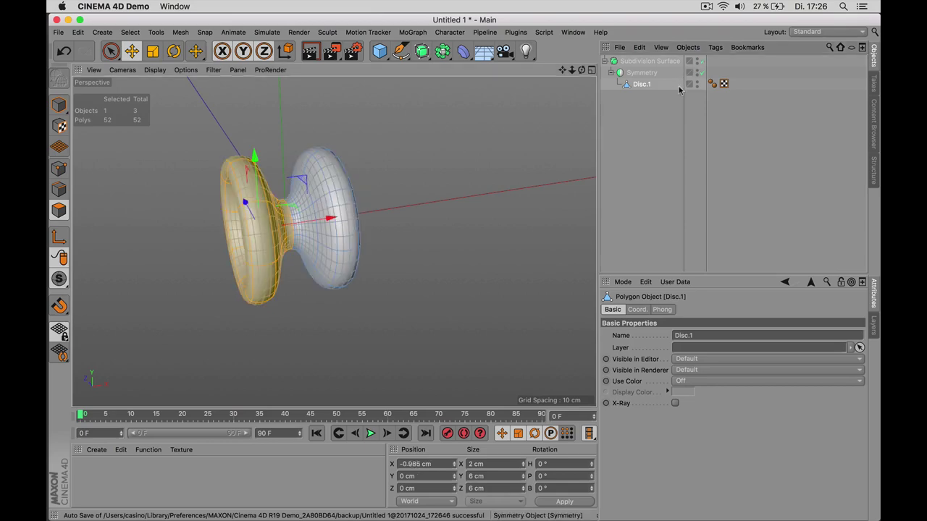
pyautogui.click(671, 104)
pyautogui.scroll(4, 229, 181)
pyautogui.keyDown('alt'); pyautogui.moveTo(332, 221); pyautogui.dragTo(312, 239); pyautogui.keyUp('alt')
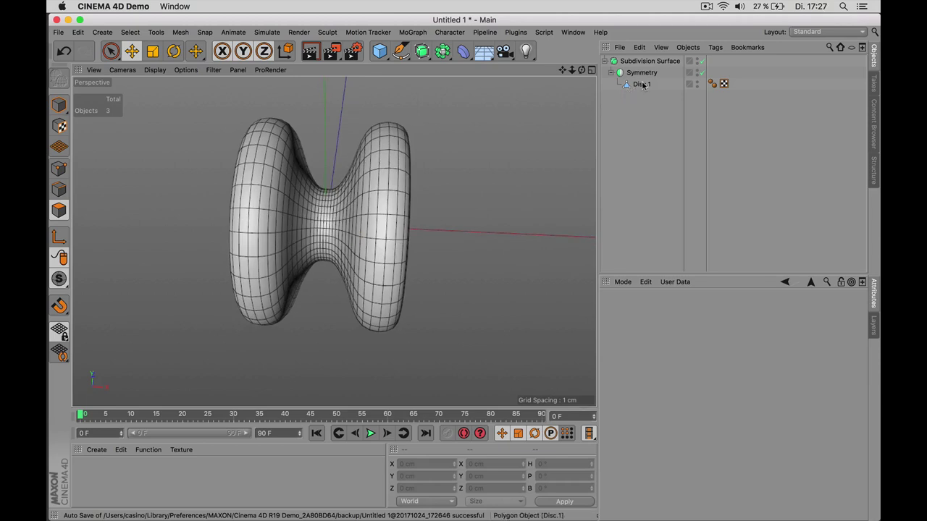
pyautogui.click(701, 61)
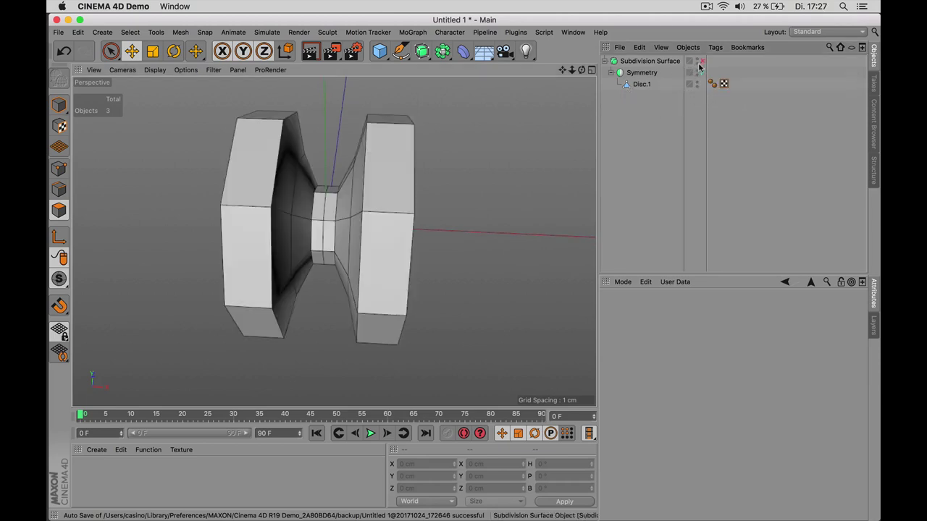
# Select the ring of eight polygons on Disc.1's sloping wall next to the outer rim with Loop Selection
pyautogui.click(642, 84)
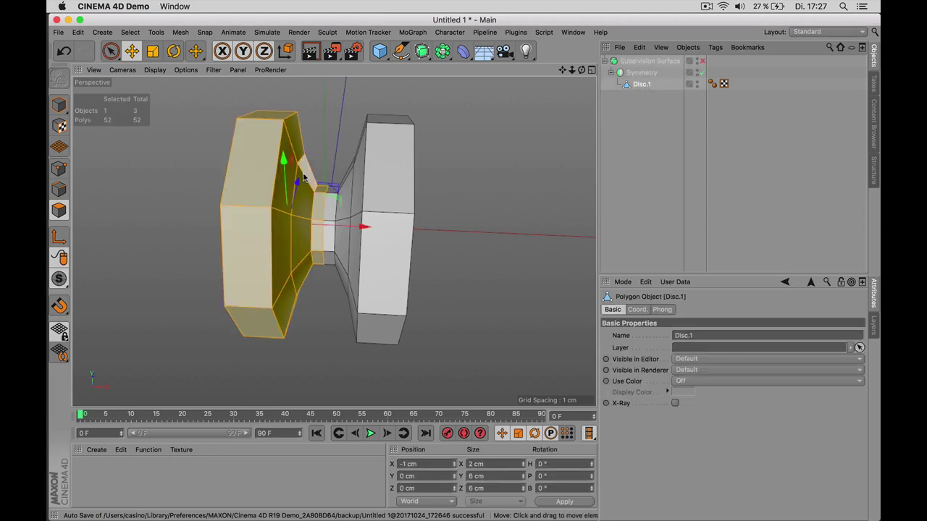
pyautogui.keyDown('alt'); pyautogui.moveTo(322, 188); pyautogui.dragTo(286, 172); pyautogui.keyUp('alt')
pyautogui.keyDown('alt'); pyautogui.moveTo(294, 205); pyautogui.dragTo(249, 181); pyautogui.keyUp('alt')
pyautogui.click(110, 51)
pyautogui.click(130, 32)
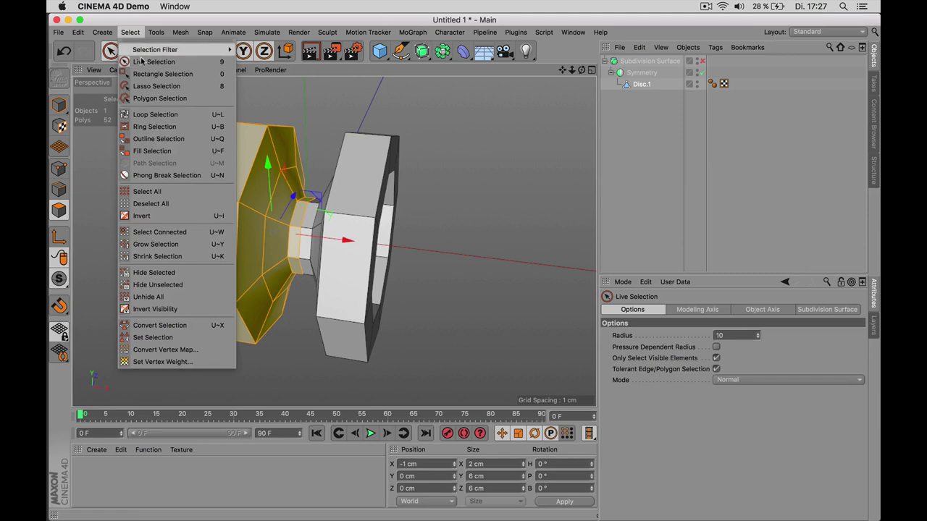
pyautogui.click(155, 114)
pyautogui.click(273, 160)
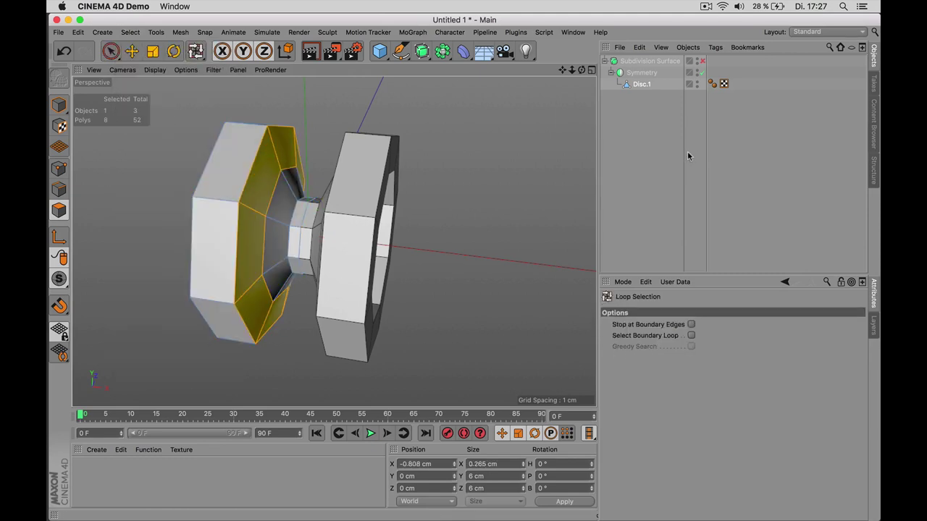
# Extend the polygon selection over the bowl's rim and hollow with Fill Selection
pyautogui.keyDown('alt'); pyautogui.moveTo(438, 277); pyautogui.dragTo(439, 244); pyautogui.keyUp('alt')
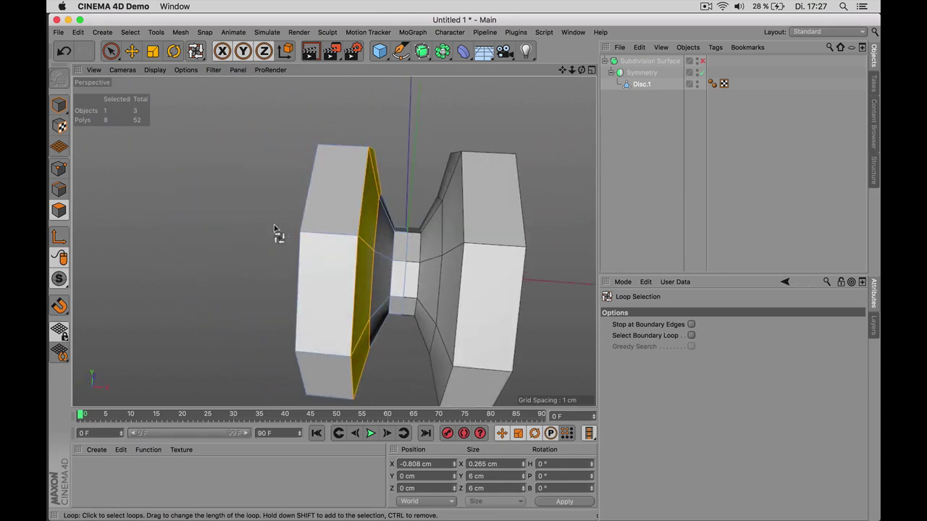
pyautogui.keyDown('alt'); pyautogui.moveTo(257, 275); pyautogui.dragTo(217, 173); pyautogui.keyUp('alt')
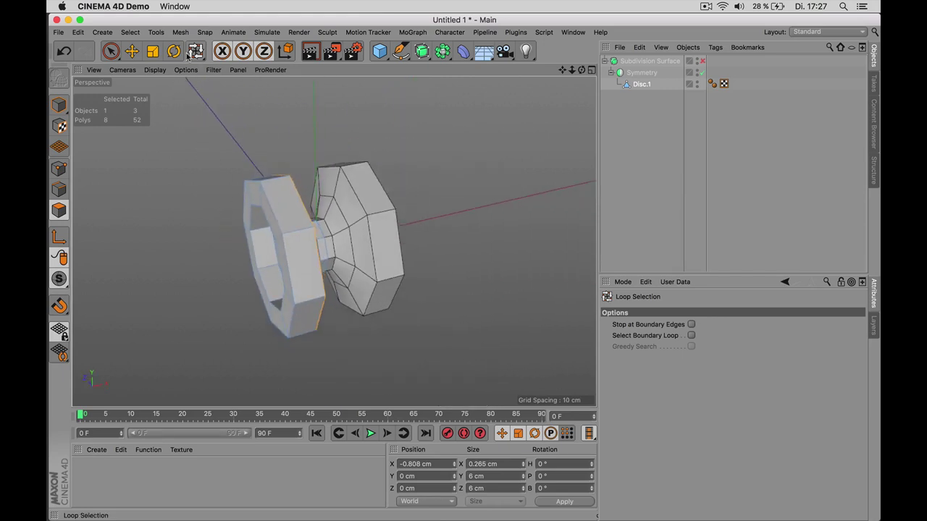
pyautogui.click(131, 32)
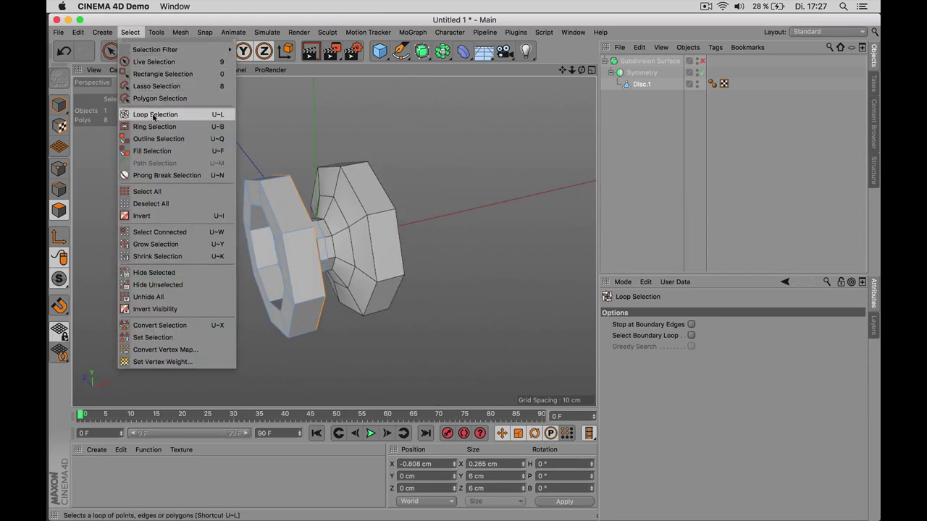
pyautogui.click(153, 151)
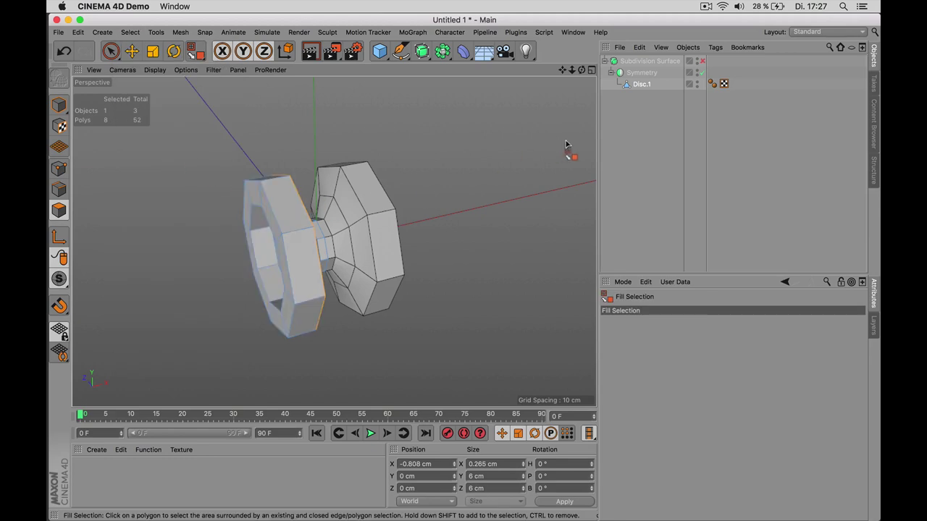
pyautogui.keyDown('alt'); pyautogui.moveTo(504, 181); pyautogui.dragTo(384, 179); pyautogui.keyUp('alt')
pyautogui.scroll(2, 305, 187)
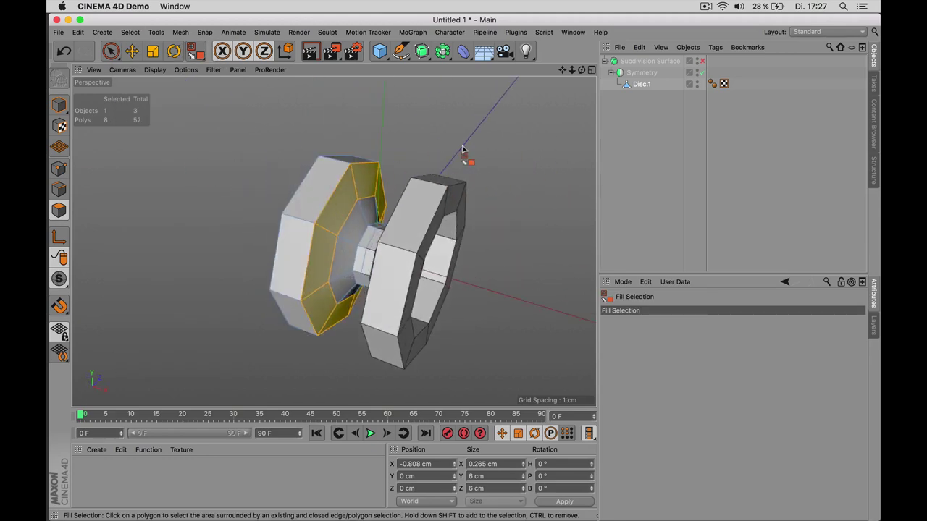
pyautogui.keyDown('alt'); pyautogui.moveTo(322, 194); pyautogui.dragTo(315, 177); pyautogui.keyUp('alt')
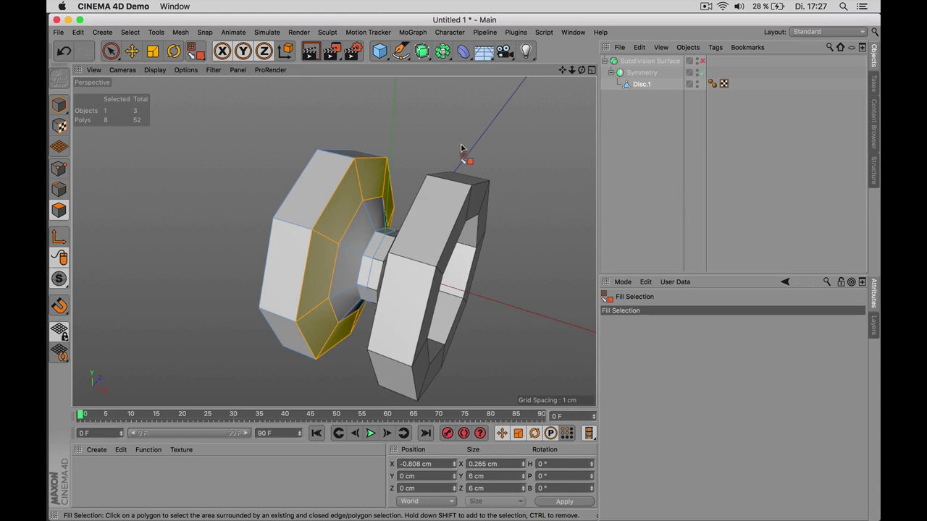
pyautogui.keyDown('shift'); pyautogui.click(305, 190); pyautogui.keyUp('shift')
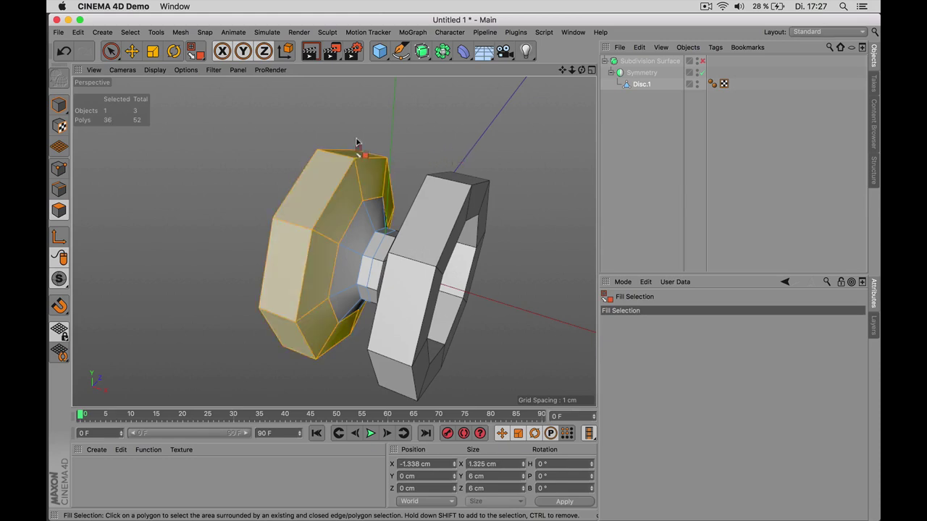
# Move the selected bowl polygons along X to about -1.2 cm and the wall's middle edge loop to about -0.597 cm
pyautogui.click(131, 52)
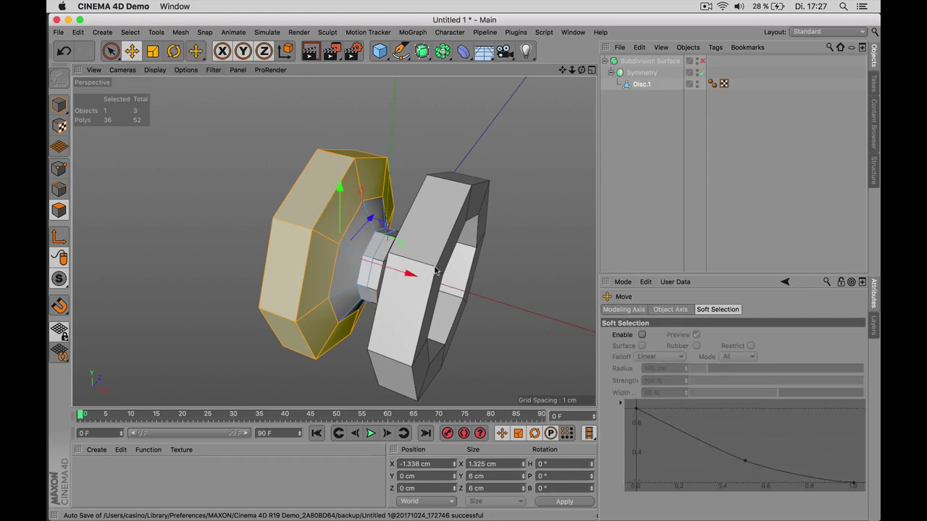
pyautogui.moveTo(408, 273); pyautogui.dragTo(414, 271)
pyautogui.keyDown('alt'); pyautogui.moveTo(426, 217); pyautogui.dragTo(478, 167); pyautogui.keyUp('alt')
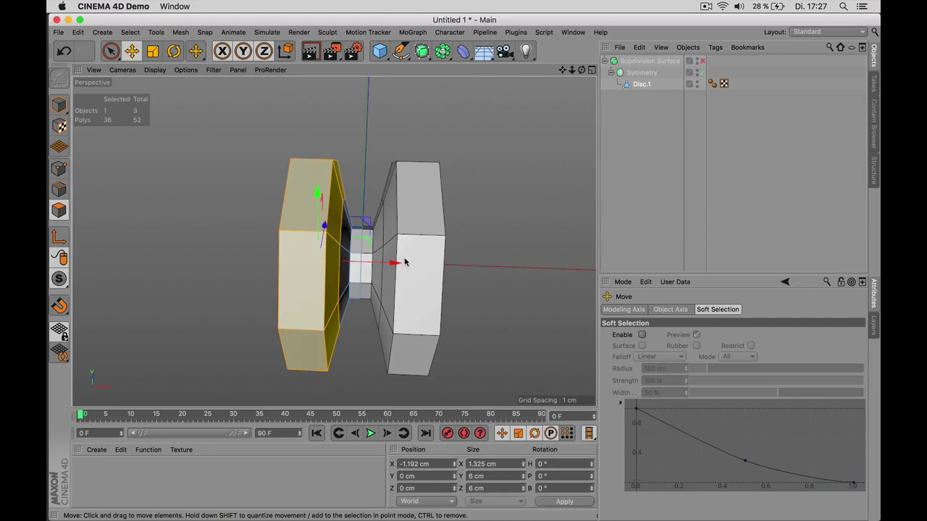
pyautogui.moveTo(403, 263); pyautogui.dragTo(428, 189)
pyautogui.click(59, 189)
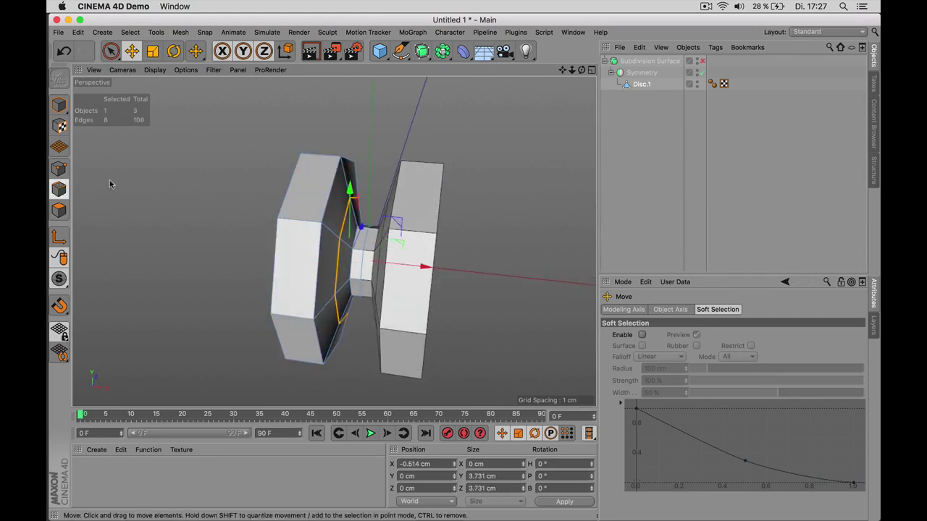
pyautogui.moveTo(420, 264); pyautogui.dragTo(391, 221)
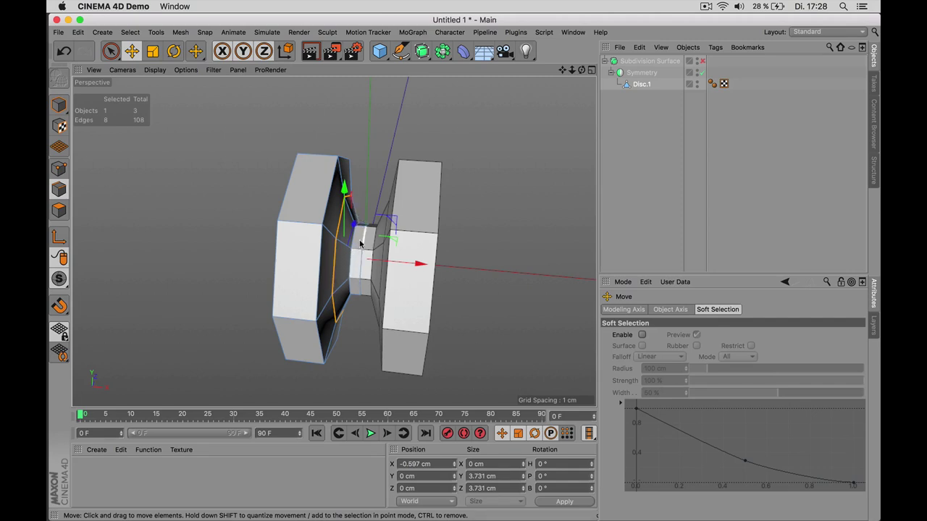
# In the top view, rectangle-select all points except the centre ring, shift them along X to about -0.957 cm, and return to Model mode
pyautogui.click(59, 168)
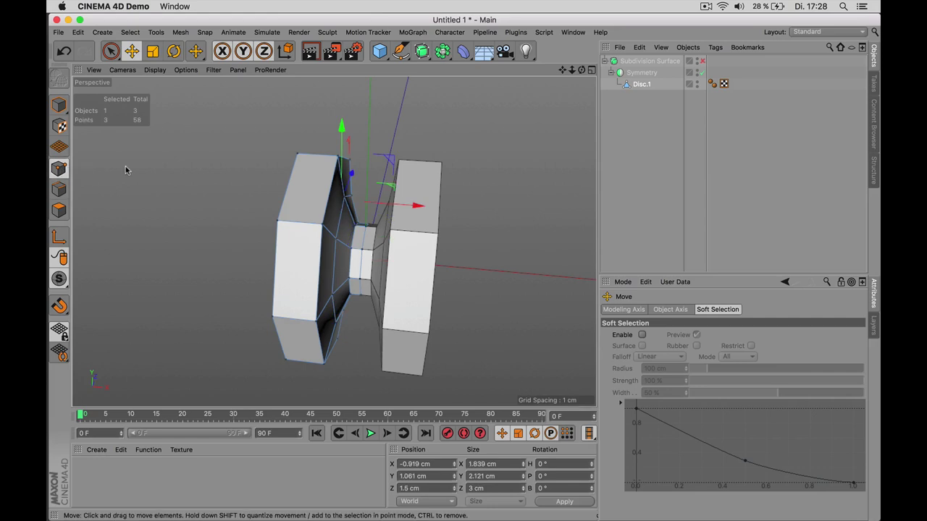
pyautogui.middleClick(190, 166)
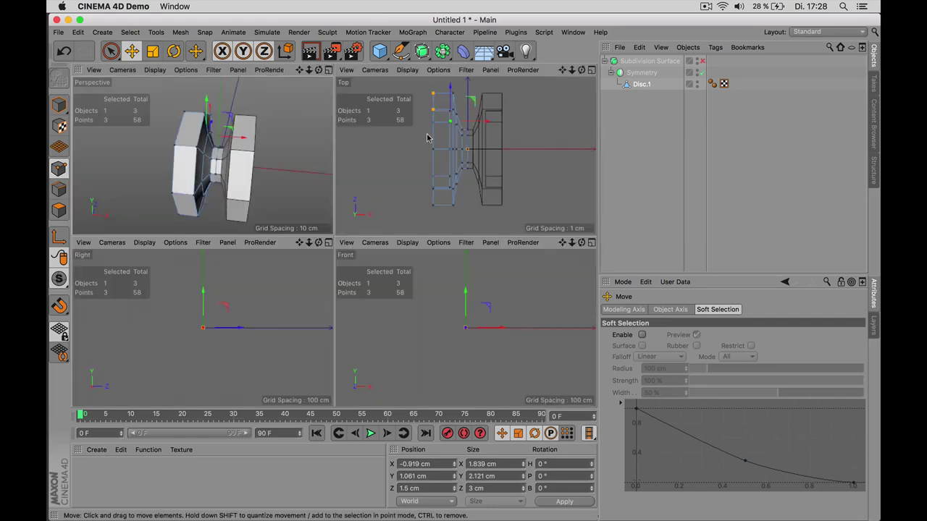
pyautogui.middleClick(439, 164)
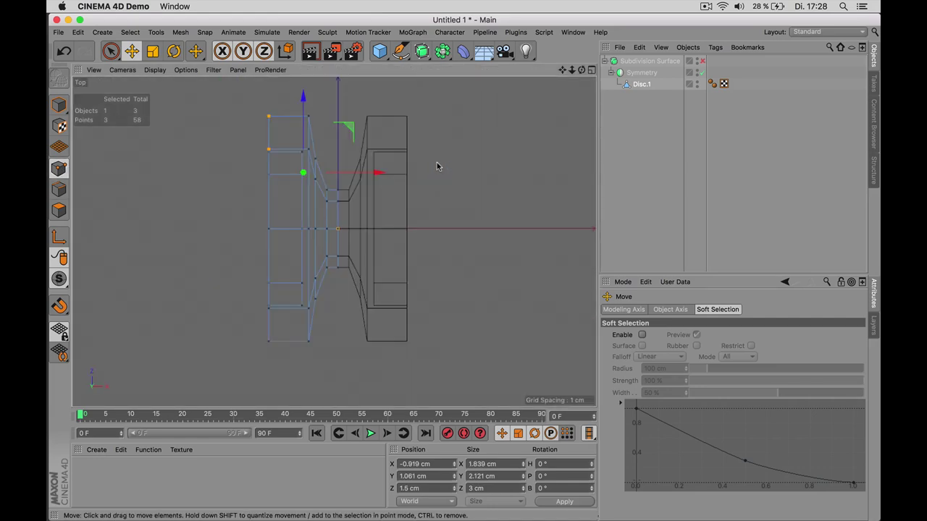
pyautogui.moveTo(110, 51); pyautogui.dragTo(156, 86)
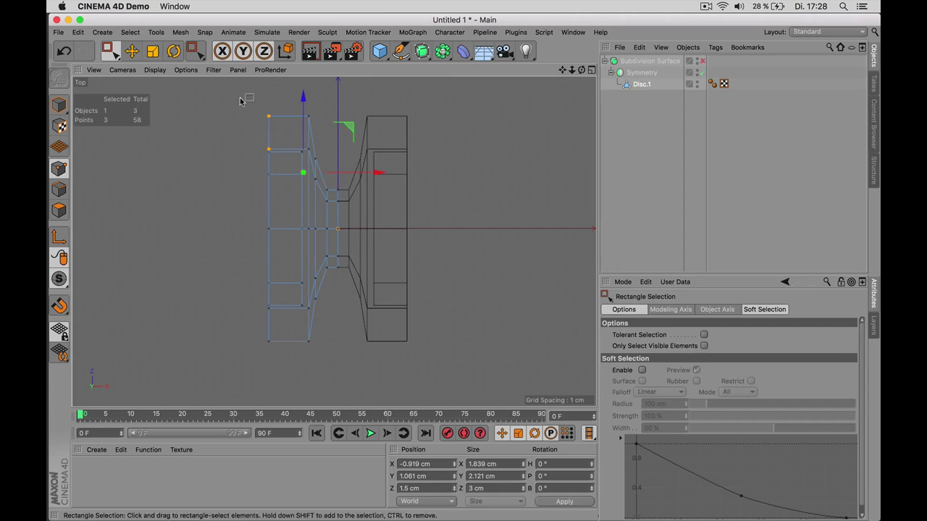
pyautogui.moveTo(242, 99); pyautogui.dragTo(329, 344)
pyautogui.moveTo(378, 225); pyautogui.dragTo(375, 230)
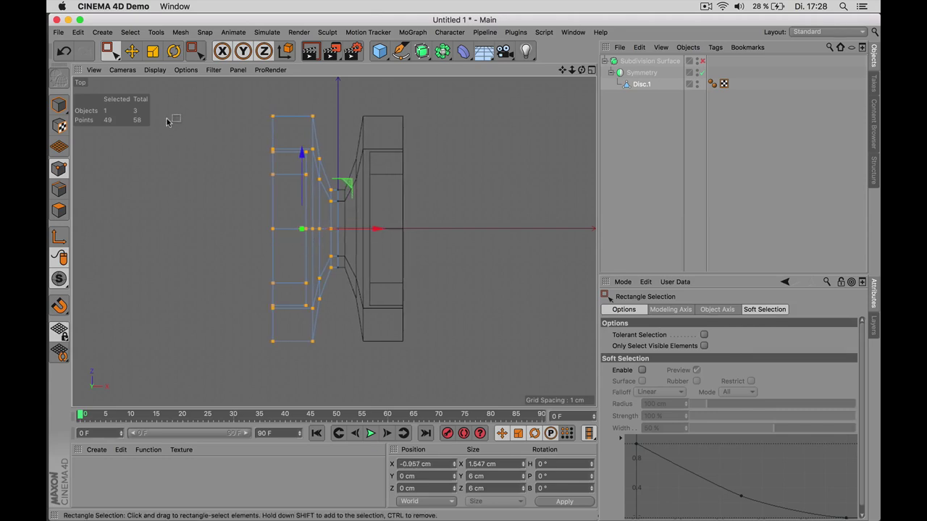
pyautogui.click(60, 105)
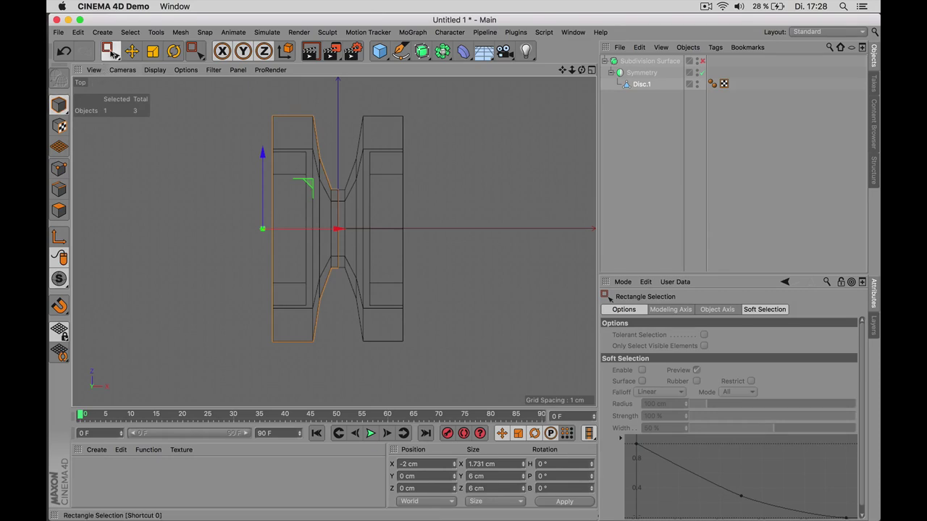
# Activate Live Selection and inspect the unsmoothed spool in the perspective, top, right and front views
pyautogui.moveTo(110, 50); pyautogui.dragTo(134, 67)
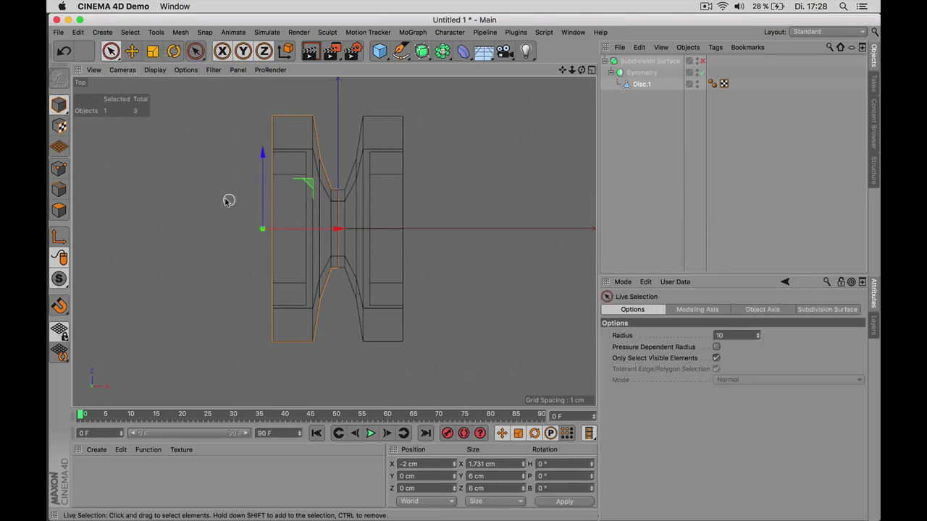
pyautogui.middleClick(228, 200)
pyautogui.middleClick(186, 168)
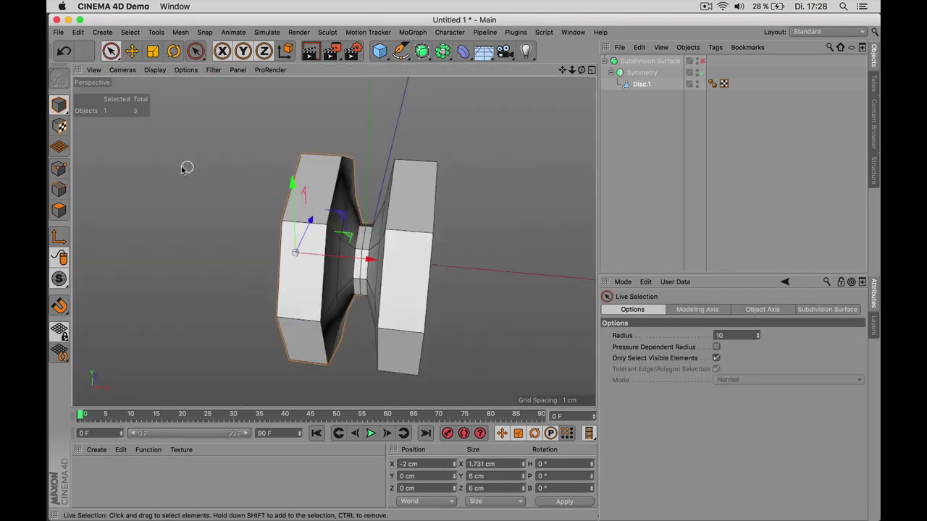
pyautogui.moveTo(581, 70); pyautogui.dragTo(655, 73)
pyautogui.moveTo(448, 173); pyautogui.dragTo(413, 152, button='middle')
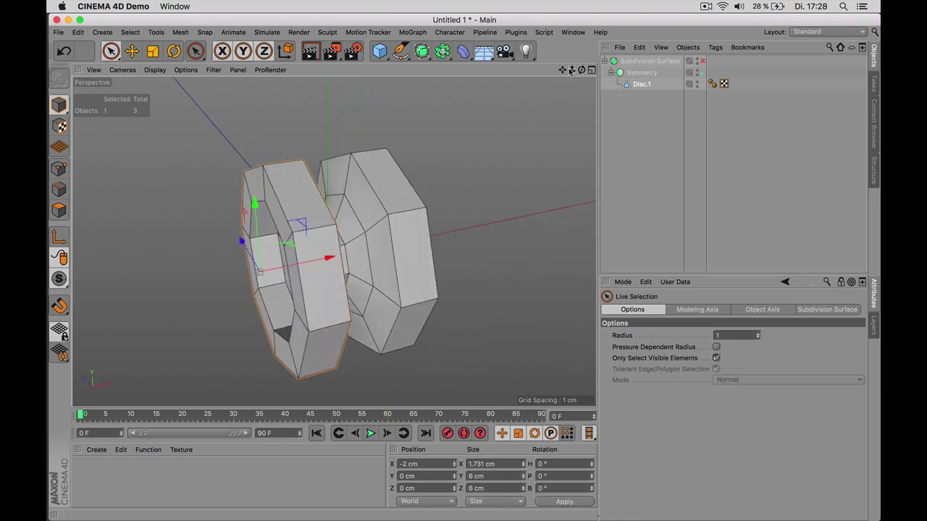
pyautogui.moveTo(562, 71); pyautogui.dragTo(545, 62)
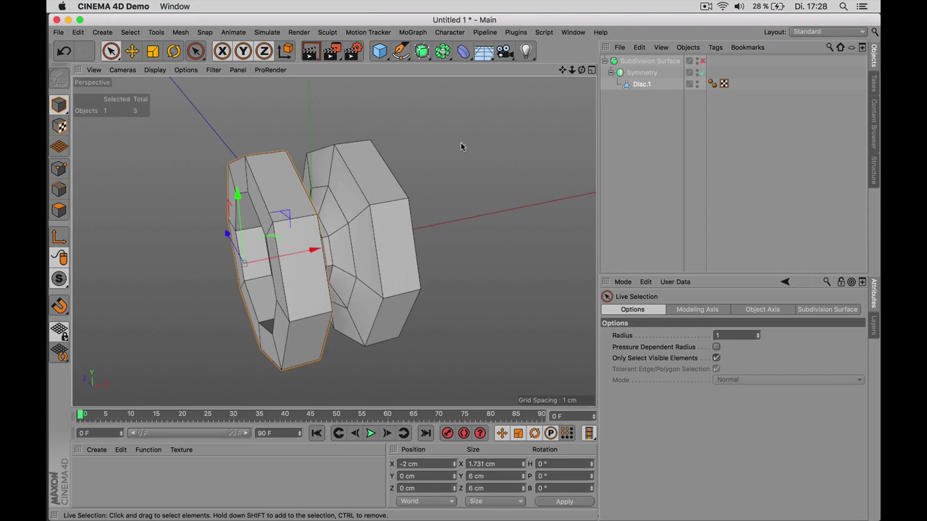
pyautogui.press('F2')
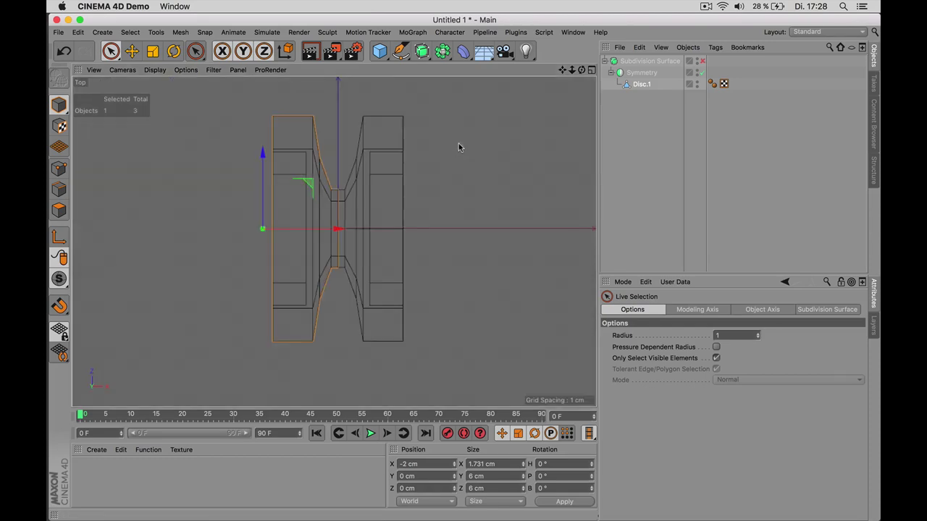
pyautogui.press('F3')
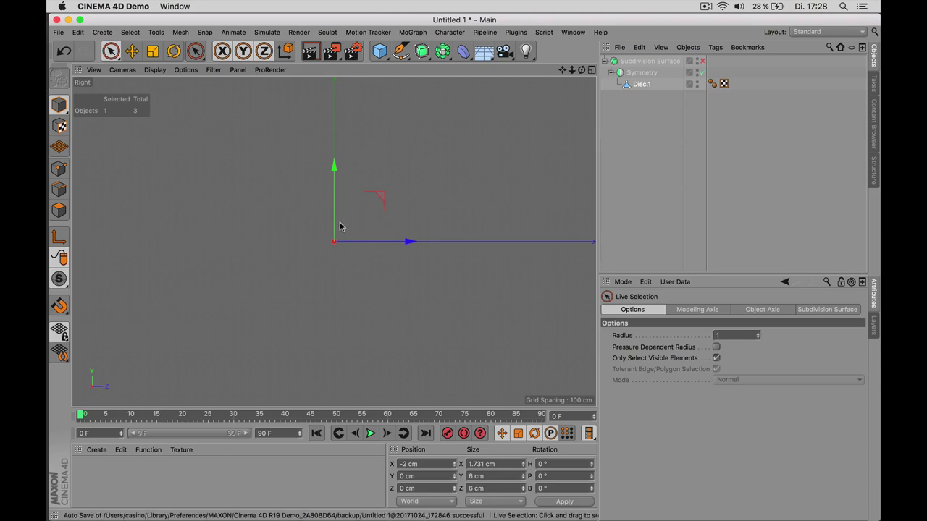
pyautogui.press('h')
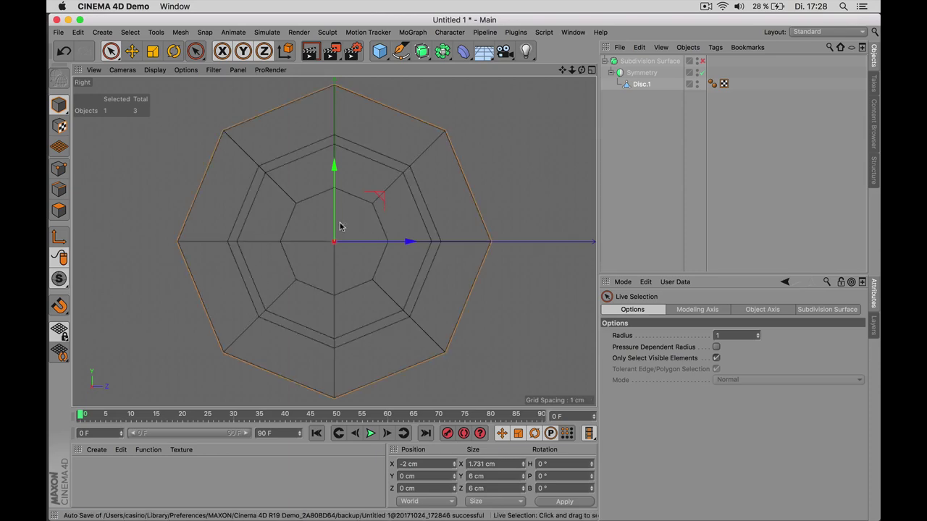
pyautogui.press('F4')
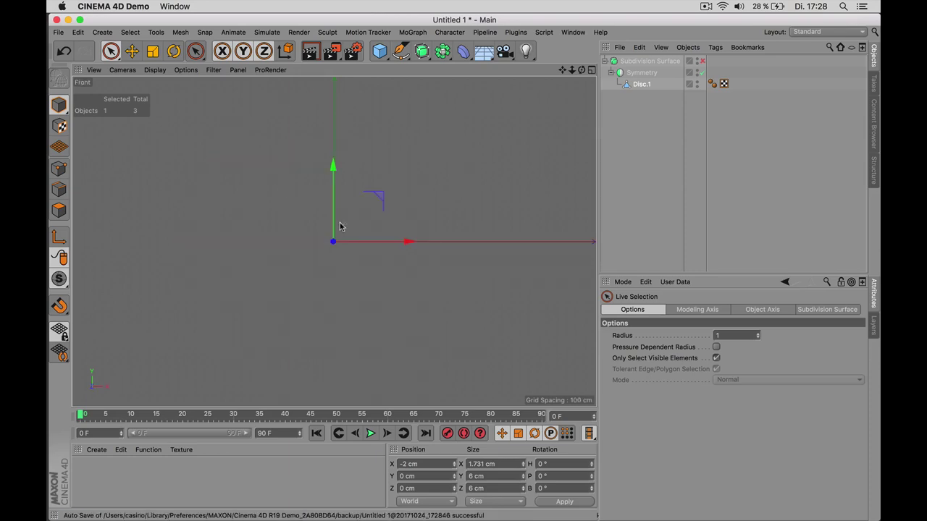
pyautogui.press('F1')
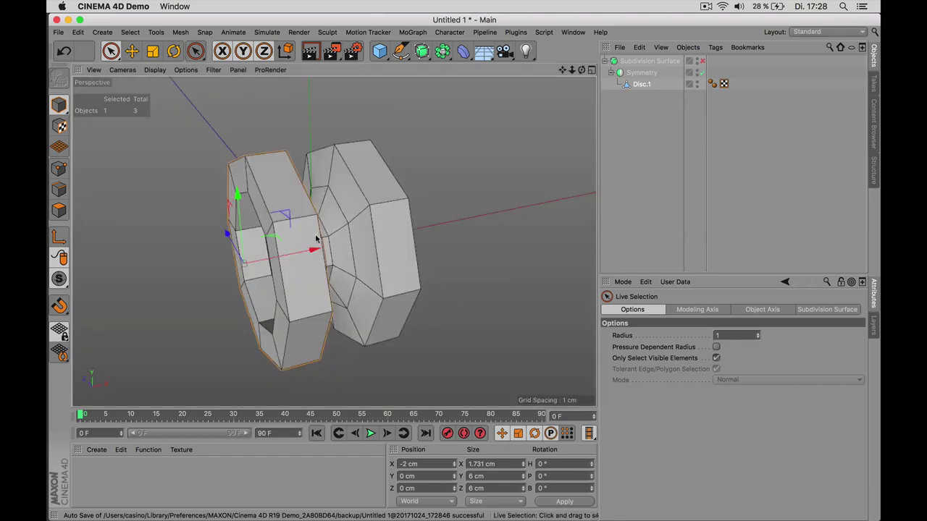
pyautogui.keyDown('alt'); pyautogui.moveTo(316, 238); pyautogui.dragTo(263, 223); pyautogui.keyUp('alt')
# Compare the smoothed spool with its control mesh from several angles by repeatedly toggling the Subdivision Surface, leaving it off
pyautogui.press('q')
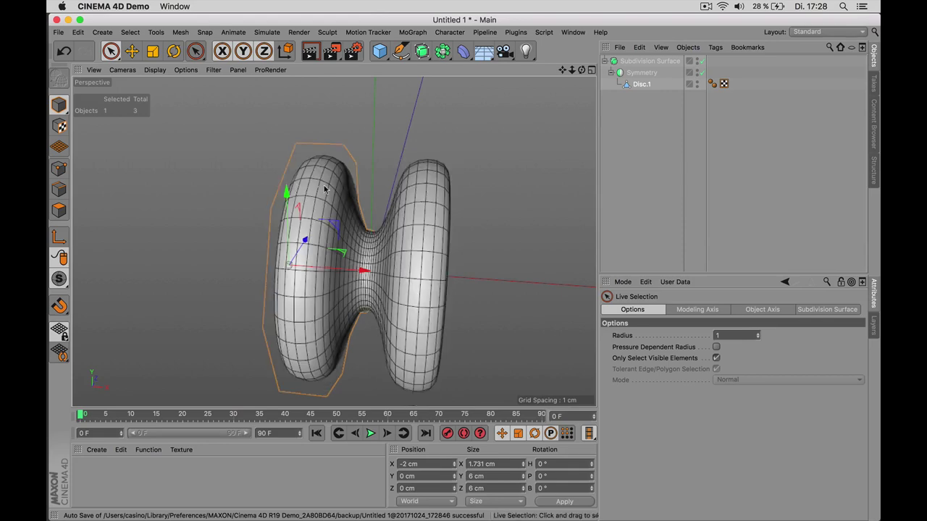
pyautogui.press('q')
pyautogui.press('q')
pyautogui.keyDown('alt'); pyautogui.moveTo(422, 181); pyautogui.dragTo(448, 250); pyautogui.keyUp('alt')
pyautogui.press('q')
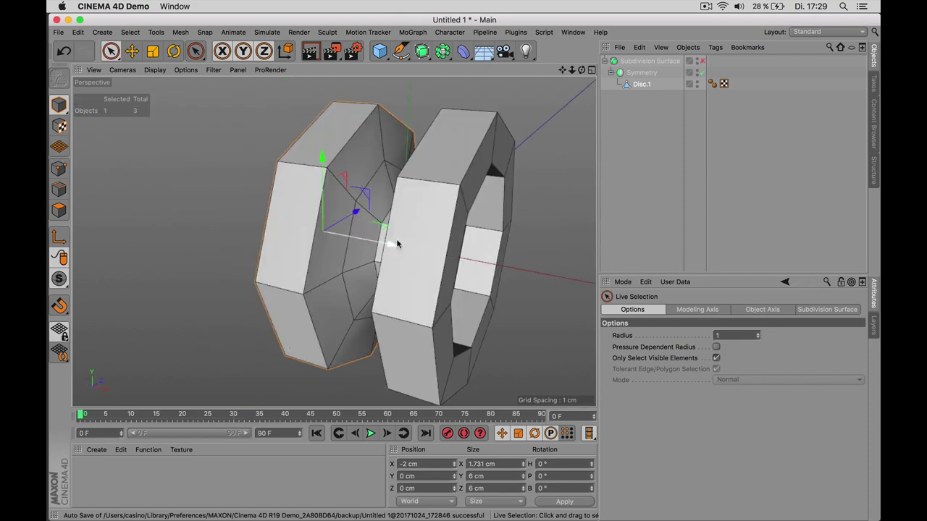
pyautogui.keyDown('alt'); pyautogui.moveTo(375, 262); pyautogui.dragTo(465, 296); pyautogui.keyUp('alt')
pyautogui.press('q')
pyautogui.press('q')
pyautogui.press('q')
pyautogui.press('q')
pyautogui.press('q')
pyautogui.press('q')
pyautogui.press('q')
pyautogui.press('q')
pyautogui.press('q')
pyautogui.press('q')
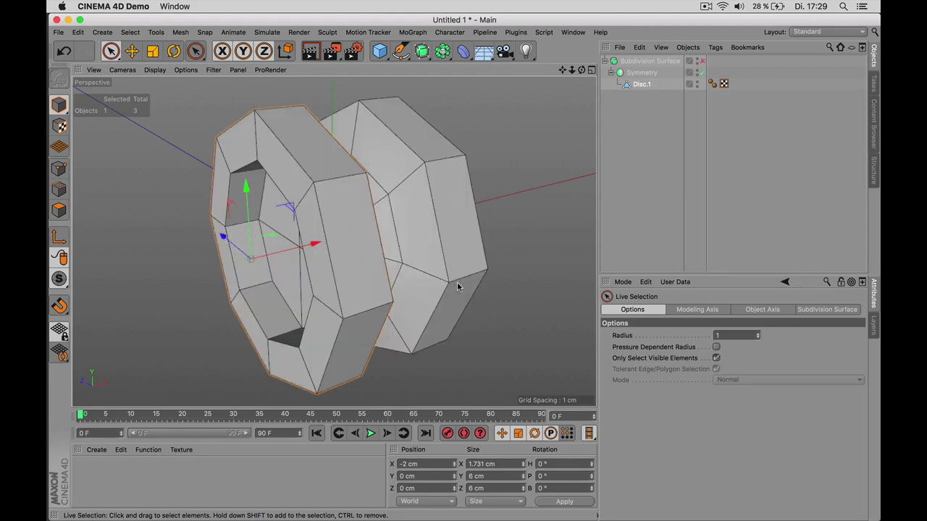
pyautogui.press('q')
pyautogui.press('q')
pyautogui.keyDown('alt'); pyautogui.moveTo(385, 188); pyautogui.dragTo(363, 118); pyautogui.keyUp('alt')
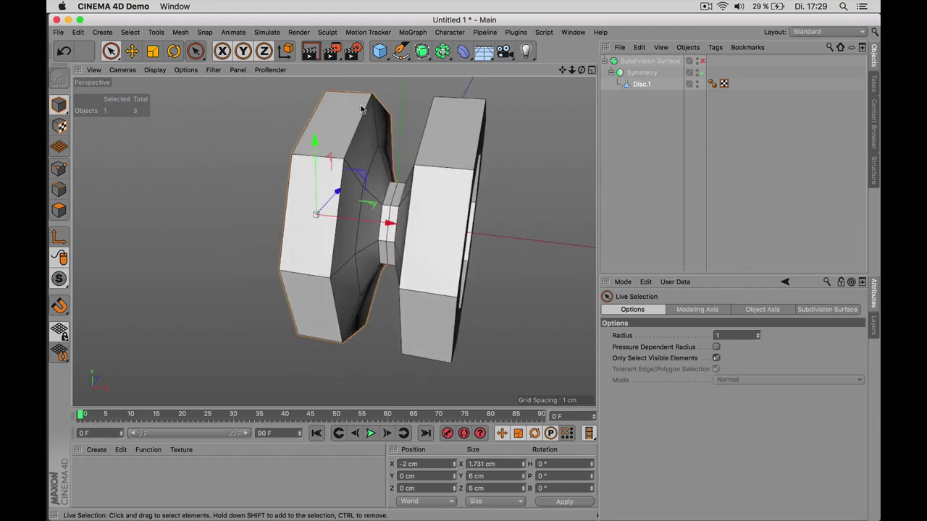
pyautogui.press('q')
pyautogui.press('q')
pyautogui.press('q')
pyautogui.press('q')
pyautogui.keyDown('alt'); pyautogui.moveTo(369, 196); pyautogui.dragTo(269, 151); pyautogui.keyUp('alt')
pyautogui.keyDown('alt'); pyautogui.moveTo(459, 247); pyautogui.dragTo(344, 251); pyautogui.keyUp('alt')
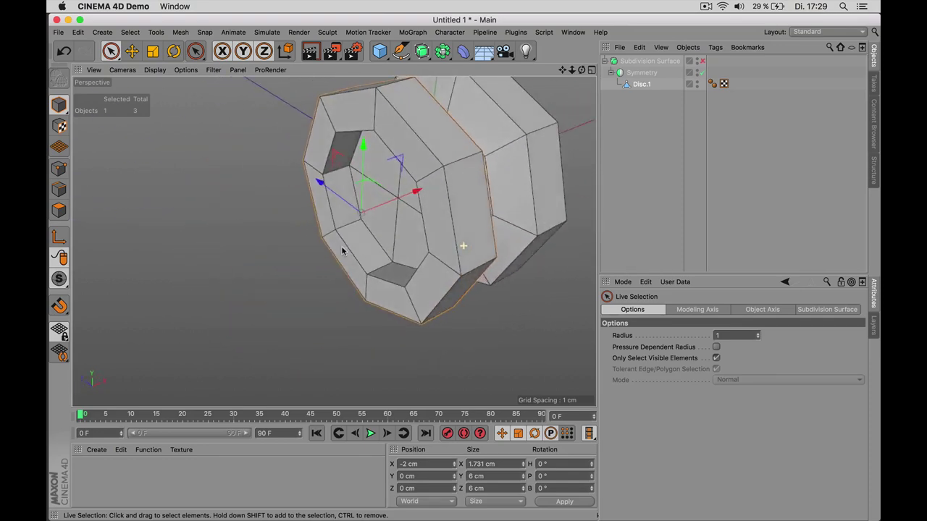
pyautogui.press('q')
pyautogui.press('q')
pyautogui.keyDown('alt'); pyautogui.moveTo(434, 194); pyautogui.dragTo(396, 151); pyautogui.keyUp('alt')
pyautogui.press('q')
pyautogui.press('q')
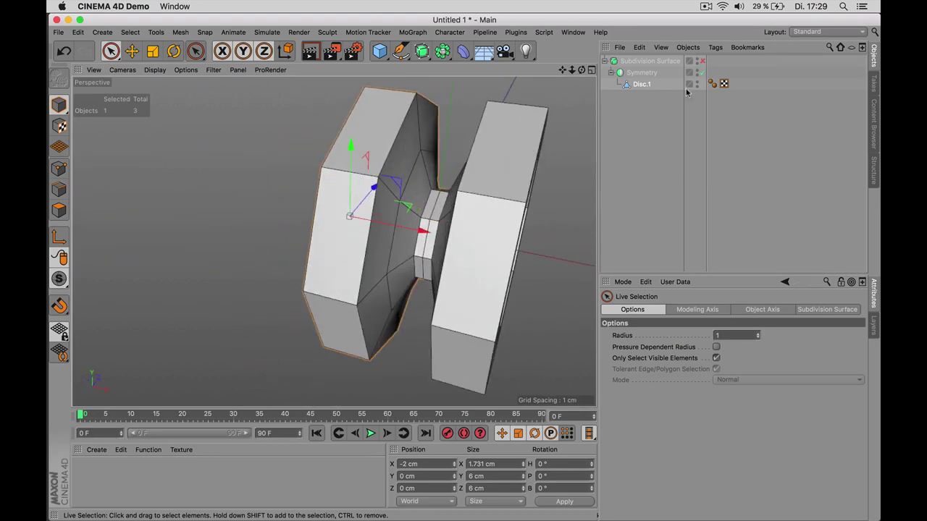
# In Edge mode on Disc.1, loop-select both edge loops of the outer rim plus the bowl's opening and floor edge loops
pyautogui.click(644, 85)
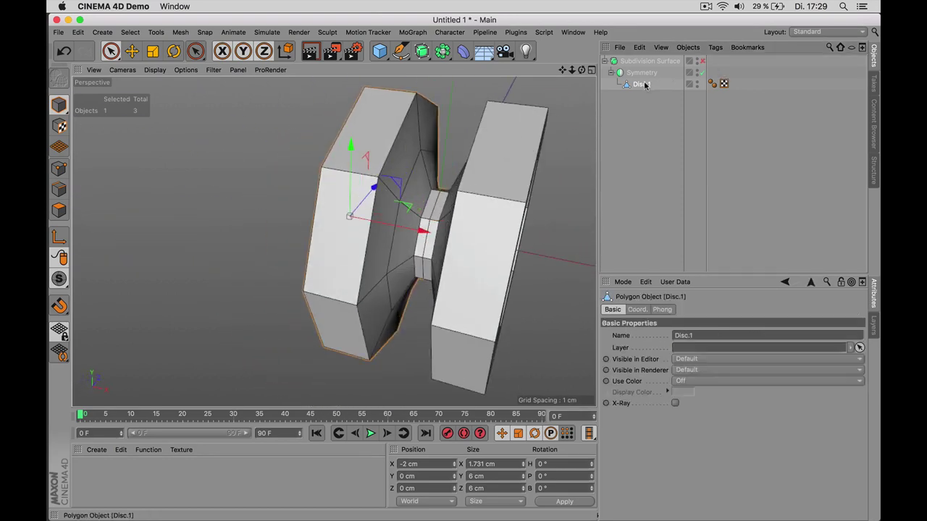
pyautogui.click(59, 189)
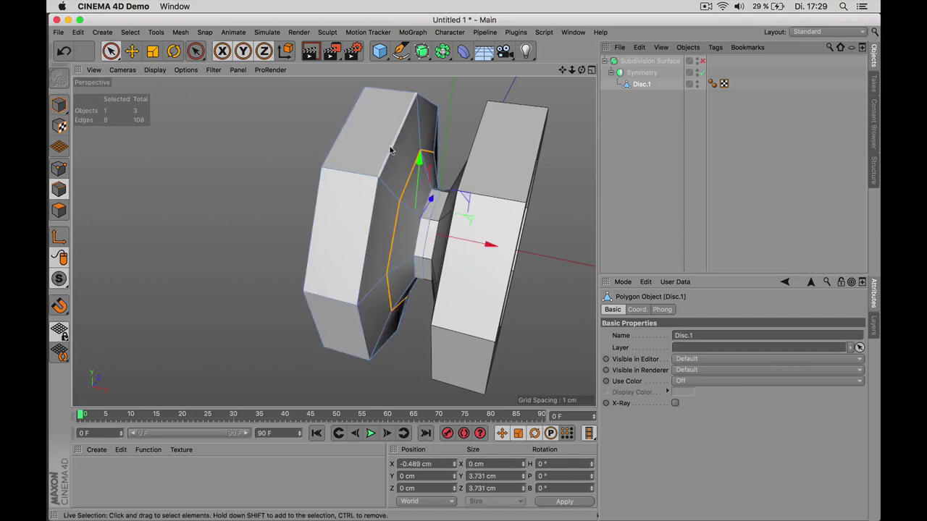
pyautogui.click(131, 31)
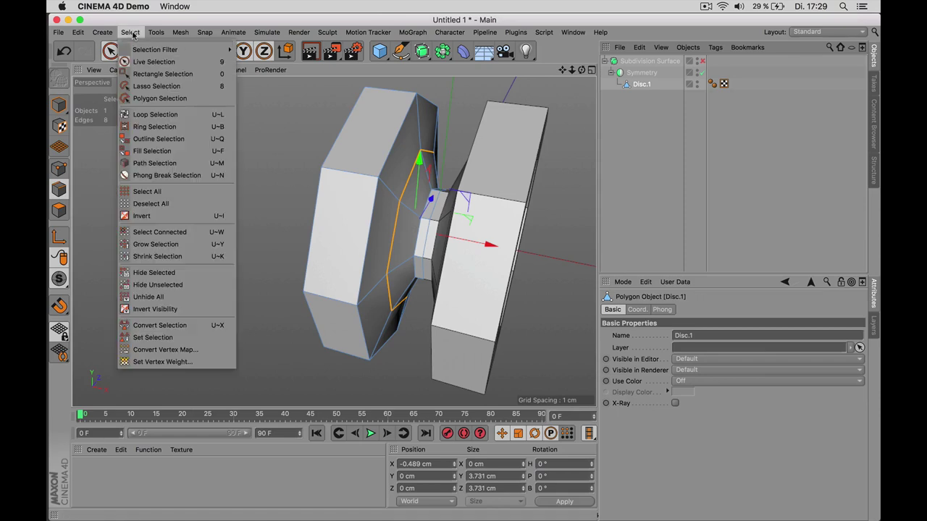
pyautogui.click(156, 114)
pyautogui.click(424, 151)
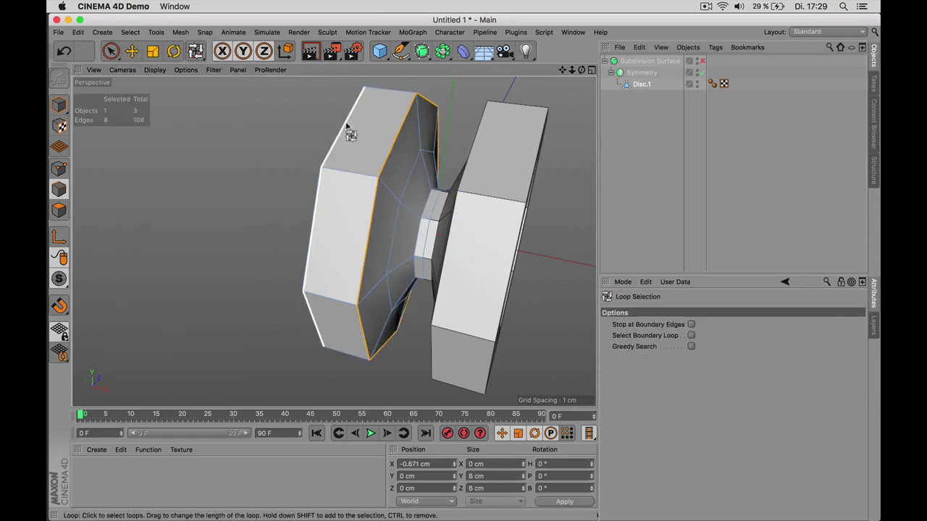
pyautogui.keyDown('alt'); pyautogui.moveTo(344, 155); pyautogui.dragTo(480, 158); pyautogui.keyUp('alt')
pyautogui.keyDown('shift'); pyautogui.click(325, 154); pyautogui.keyUp('shift')
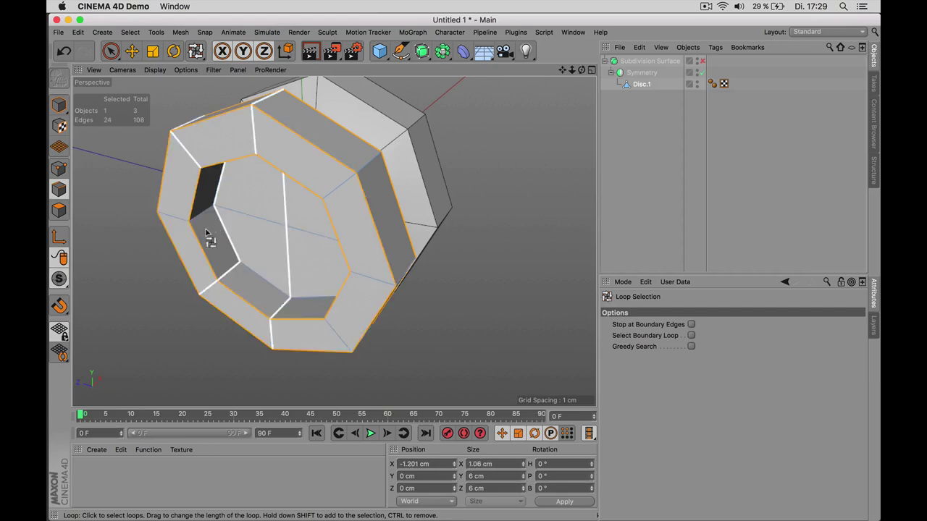
pyautogui.keyDown('shift'); pyautogui.click(248, 272); pyautogui.keyUp('shift')
pyautogui.keyDown('alt'); pyautogui.moveTo(249, 272); pyautogui.dragTo(374, 180); pyautogui.keyUp('alt')
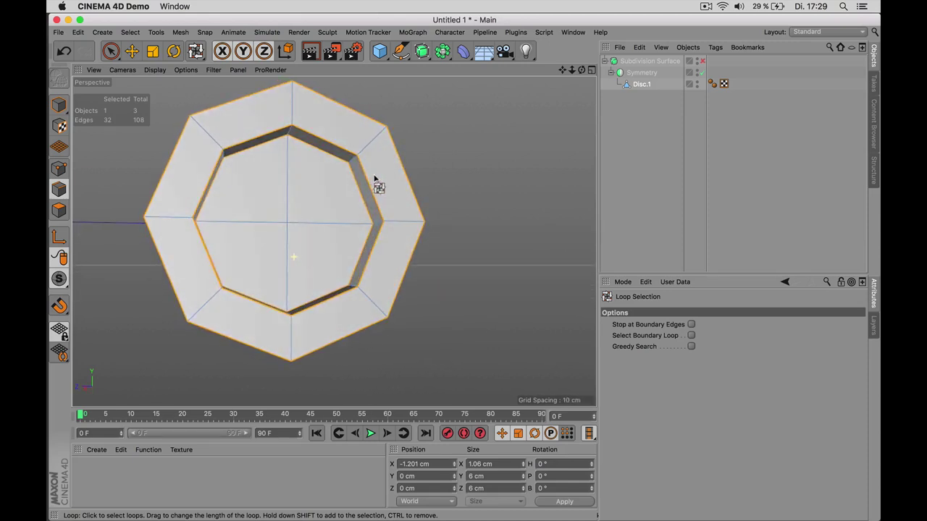
# Bevel the four selected edge loops in Chamfer mode with an offset of about 0.201 cm
pyautogui.rightClick(479, 136)
pyautogui.click(530, 396)
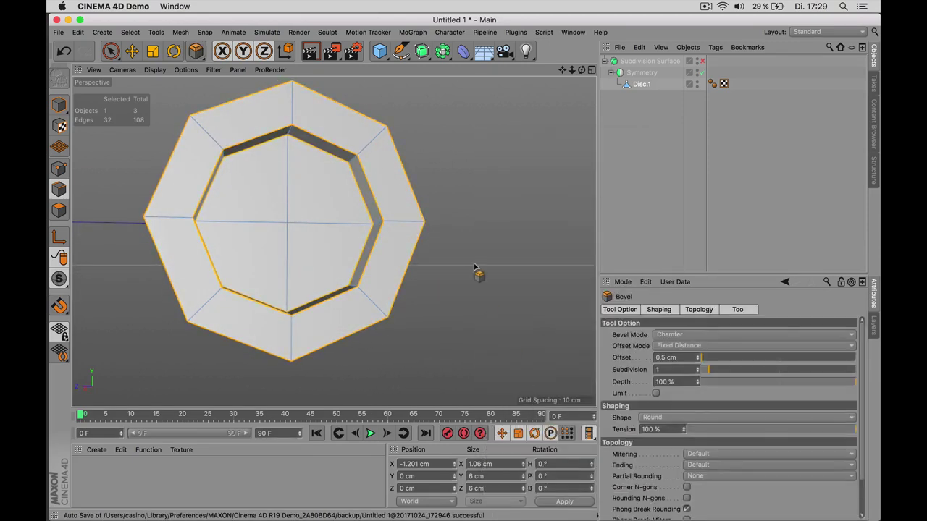
pyautogui.keyDown('alt'); pyautogui.moveTo(476, 144); pyautogui.dragTo(489, 110); pyautogui.keyUp('alt')
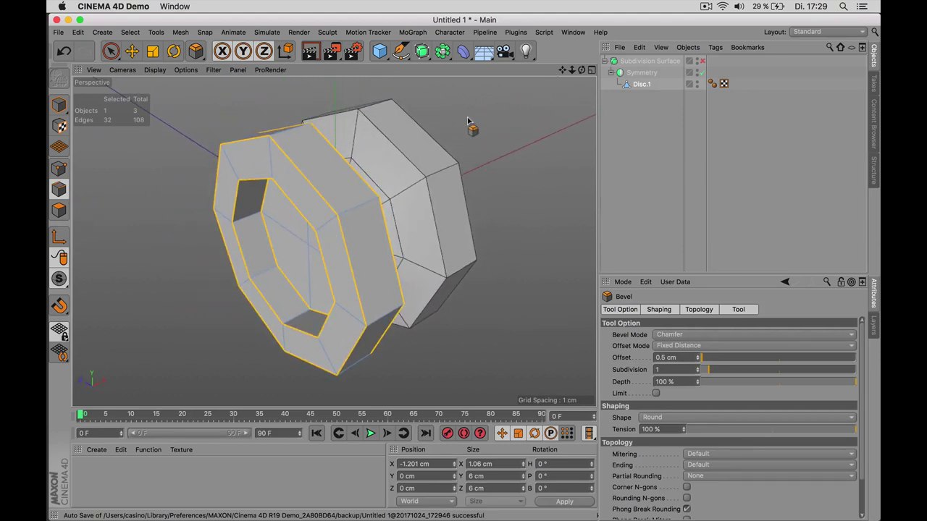
pyautogui.moveTo(466, 124); pyautogui.dragTo(494, 124)
pyautogui.scroll(2, 313, 194)
pyautogui.keyDown('alt'); pyautogui.moveTo(360, 219); pyautogui.dragTo(338, 214); pyautogui.keyUp('alt')
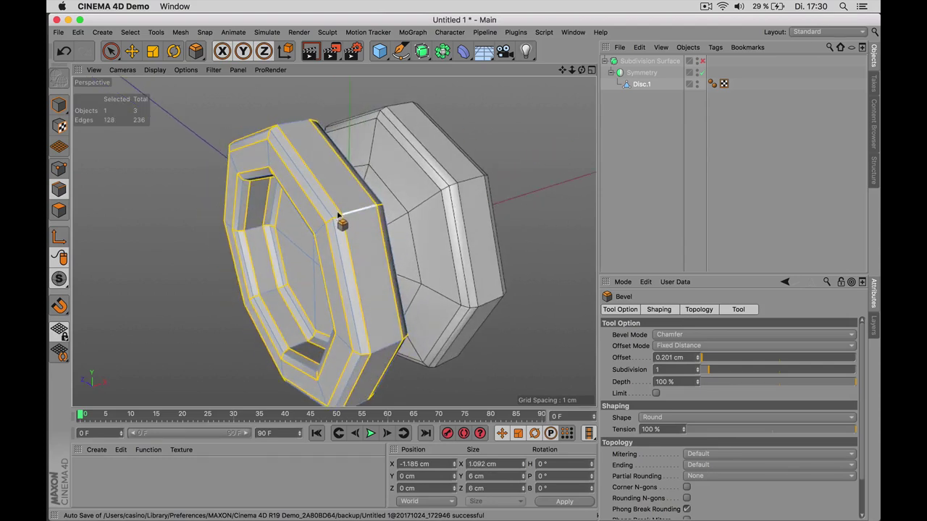
# Change the bevel mode of the four edge loops to Solid so they gain supporting loops without being chamfered
pyautogui.click(665, 337)
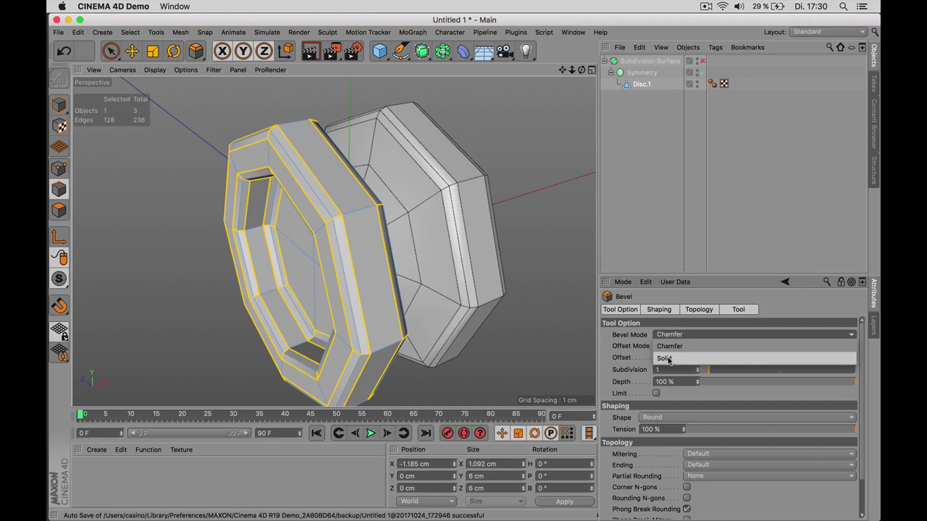
pyautogui.click(677, 359)
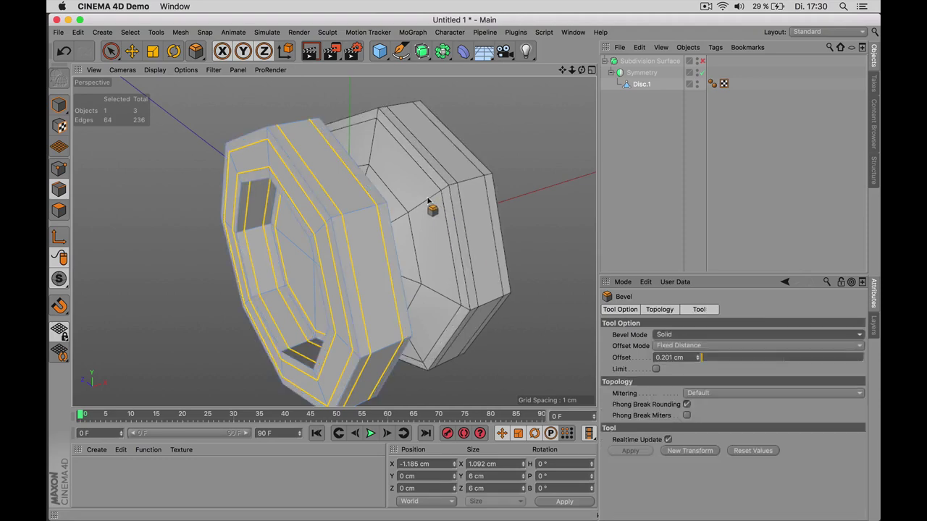
pyautogui.keyDown('alt'); pyautogui.moveTo(431, 210); pyautogui.dragTo(416, 163); pyautogui.keyUp('alt')
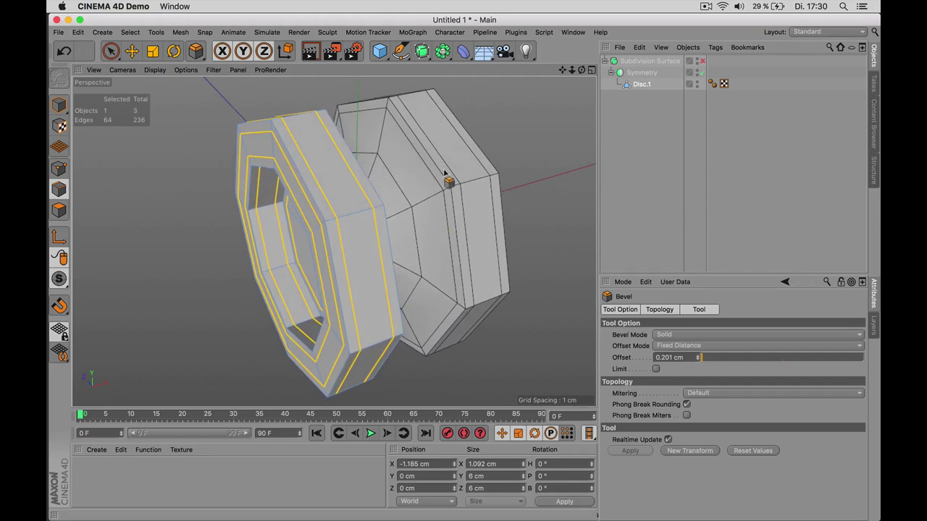
pyautogui.keyDown('alt'); pyautogui.moveTo(395, 262); pyautogui.dragTo(421, 194); pyautogui.keyUp('alt')
# Turn the Subdivision Surface back on, deselect all objects, and compare the spool with smoothing off and on
pyautogui.press('q')
pyautogui.click(621, 172)
pyautogui.scroll(-5, 434, 203)
pyautogui.scroll(3, 395, 209)
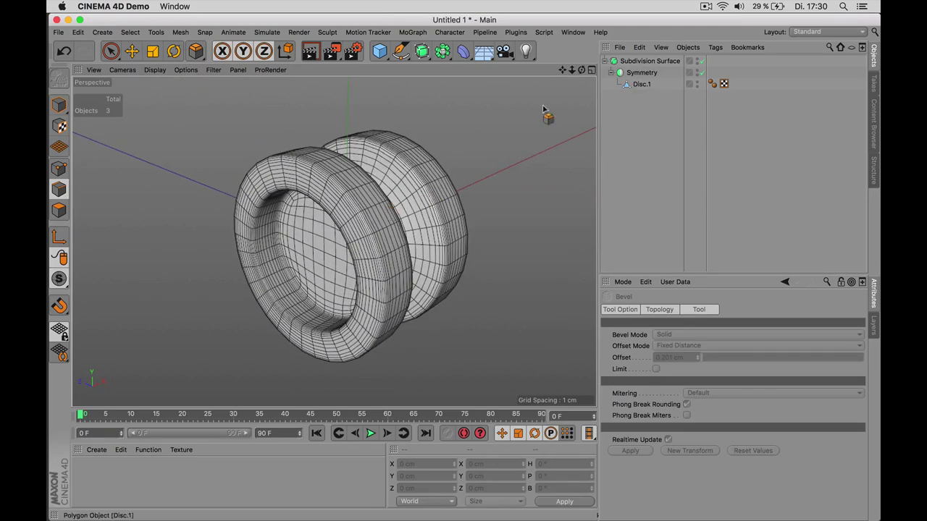
pyautogui.scroll(2, 412, 163)
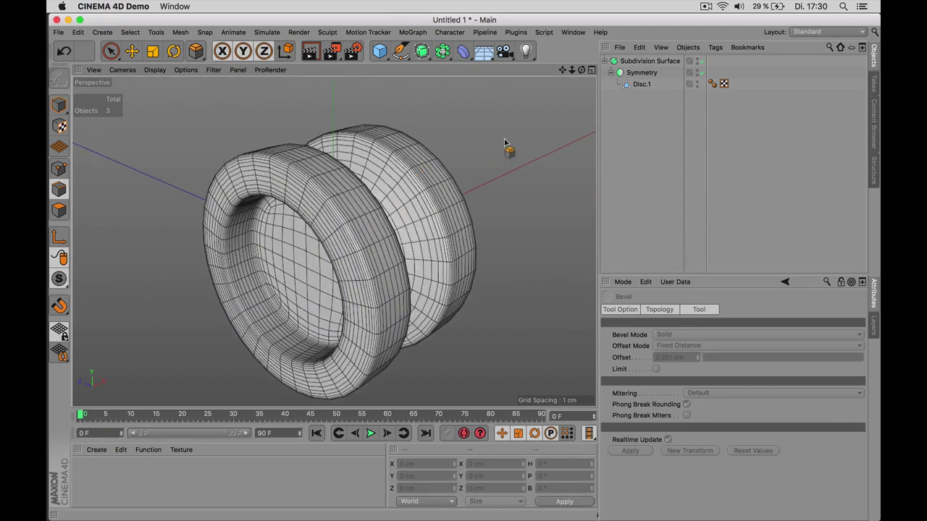
pyautogui.click(701, 61)
pyautogui.click(700, 62)
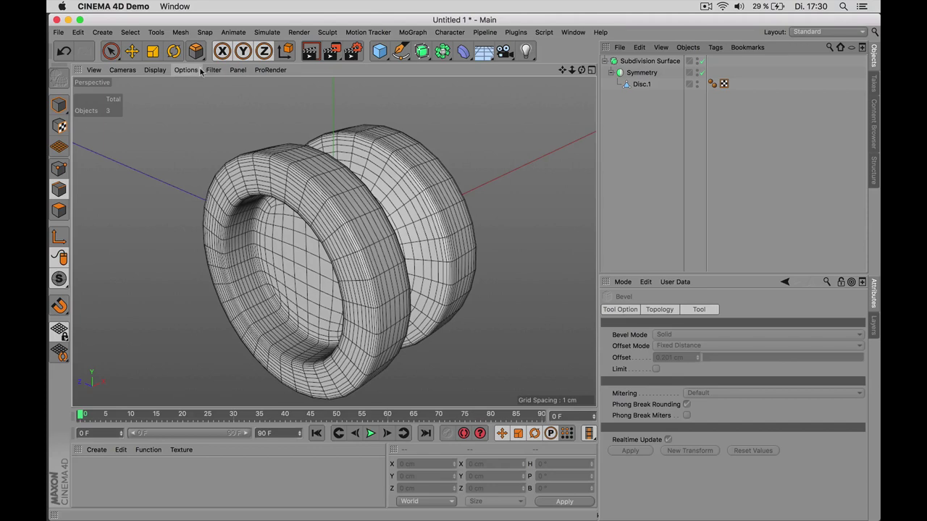
# Switch the perspective view's line display from Wireframe to Isoparms and inspect the smoothed spool
pyautogui.click(156, 70)
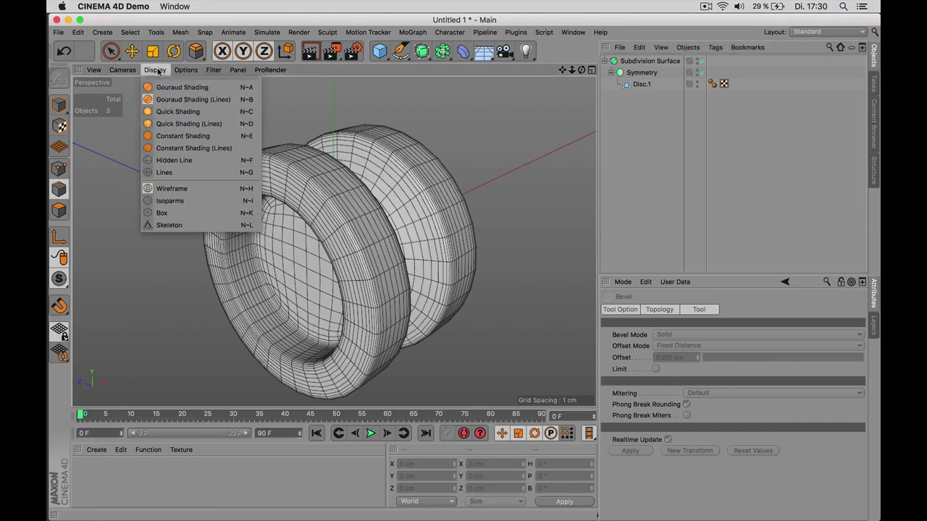
pyautogui.click(178, 204)
pyautogui.scroll(-4, 419, 213)
pyautogui.keyDown('alt'); pyautogui.moveTo(435, 233); pyautogui.dragTo(407, 231); pyautogui.keyUp('alt')
pyautogui.scroll(5, 383, 203)
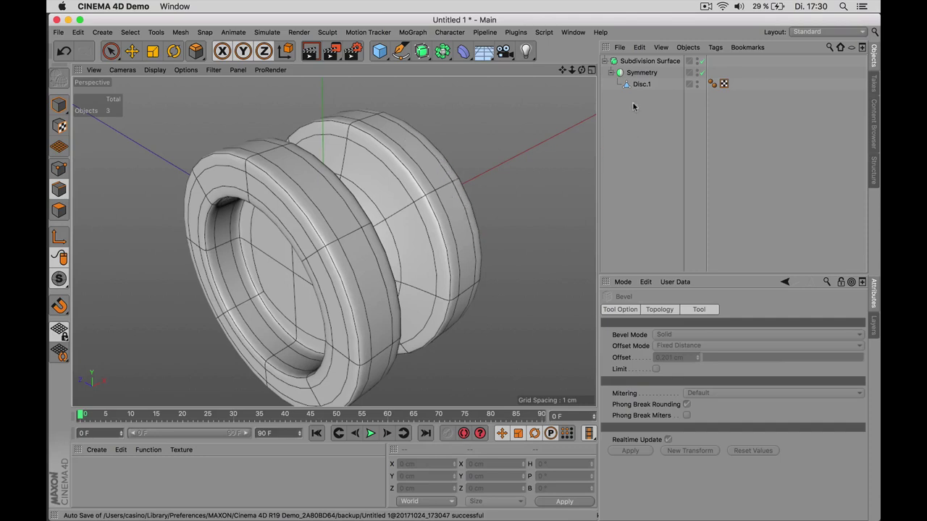
# Set the Subdivision Surface's editor subdivision to 3, and deselect the object
pyautogui.click(646, 64)
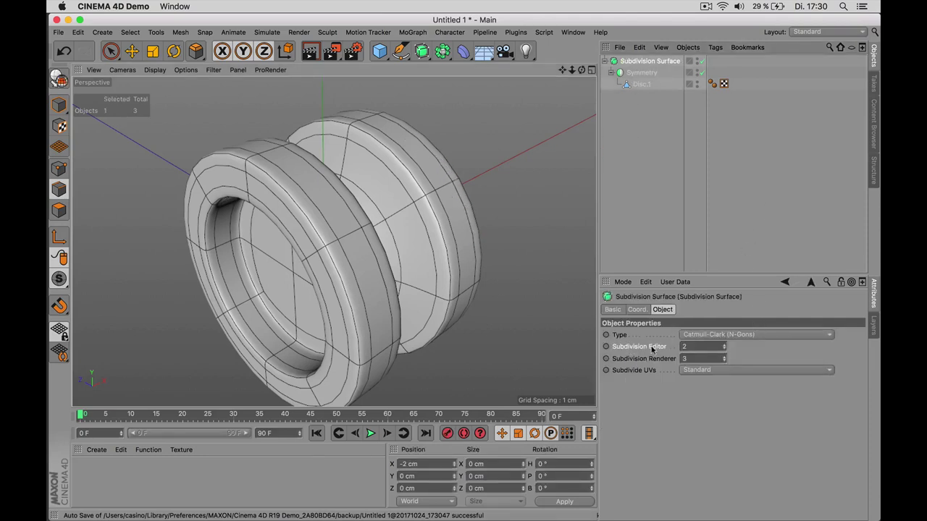
pyautogui.click(722, 344)
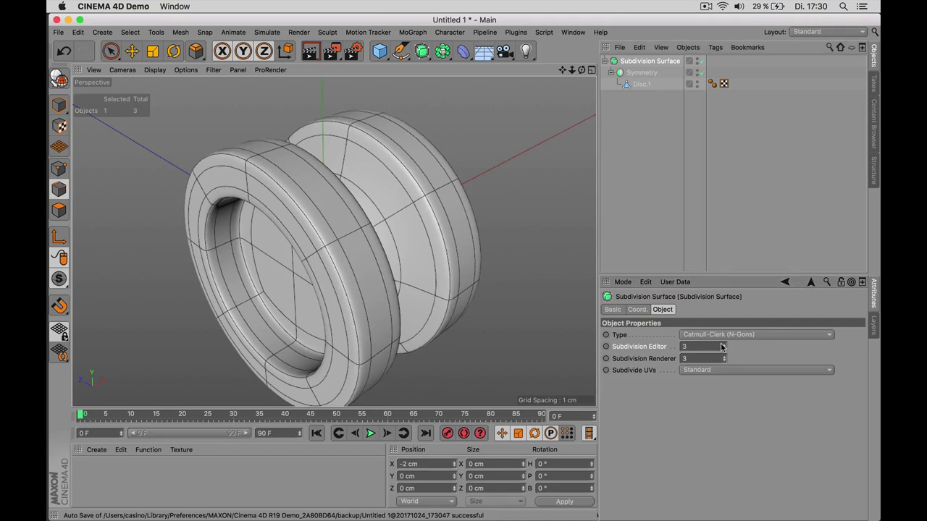
pyautogui.click(651, 181)
pyautogui.scroll(-3, 427, 207)
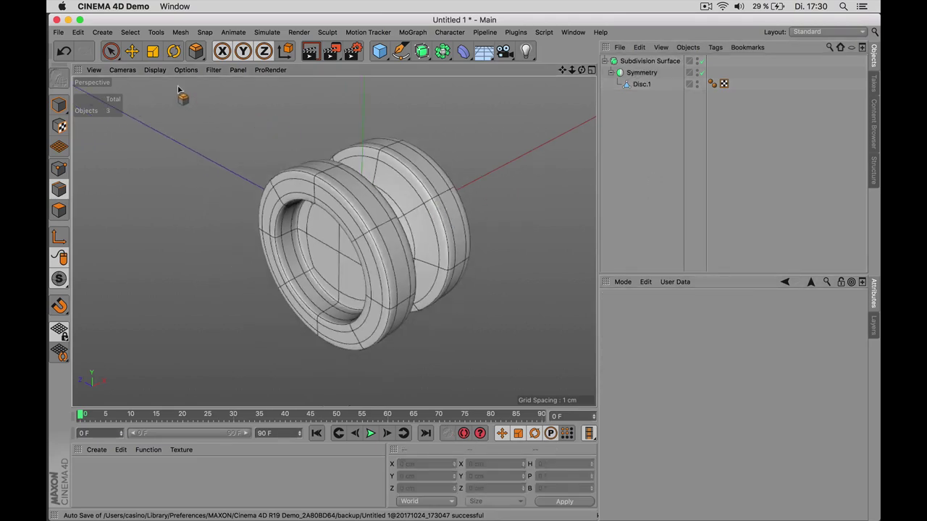
# Switch the perspective view's display to Gouraud Shading and inspect the smoothed spool without mesh lines
pyautogui.click(155, 70)
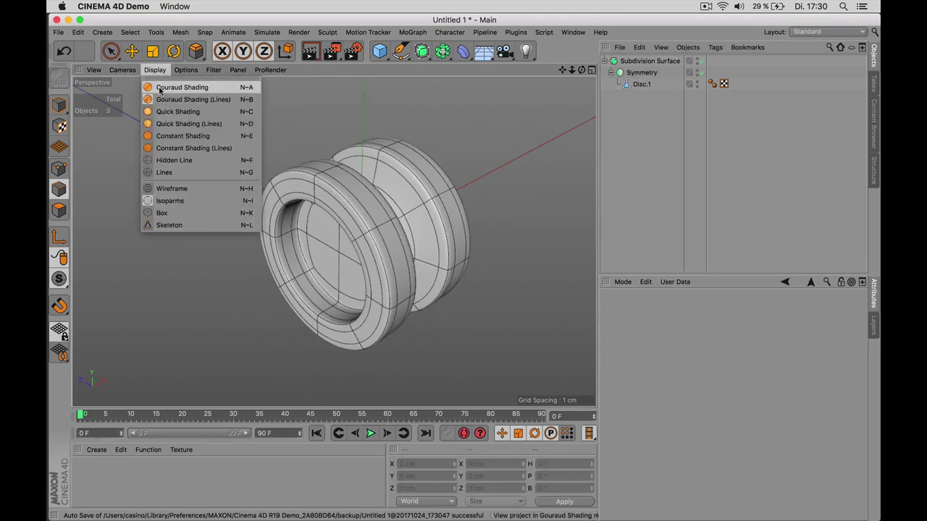
pyautogui.click(173, 88)
pyautogui.moveTo(441, 217)
pyautogui.keyDown('alt'); pyautogui.mouseDown()
pyautogui.moveTo(497, 256)
pyautogui.moveTo(388, 258)
pyautogui.moveTo(287, 237)
pyautogui.moveTo(250, 173)
pyautogui.moveTo(310, 148)
pyautogui.moveTo(453, 186)
pyautogui.moveTo(472, 217)
pyautogui.moveTo(393, 260)
pyautogui.moveTo(281, 252)
pyautogui.moveTo(271, 201)
pyautogui.moveTo(352, 172)
pyautogui.moveTo(393, 219)
pyautogui.moveTo(336, 242)
pyautogui.moveTo(244, 236)
pyautogui.moveTo(209, 192)
pyautogui.moveTo(438, 177)
pyautogui.mouseUp(); pyautogui.keyUp('alt')
# Select Disc.1, set the perspective view's display to Gouraud Shading (Lines), and examine the mesh of the bowl's inner end face
pyautogui.click(640, 85)
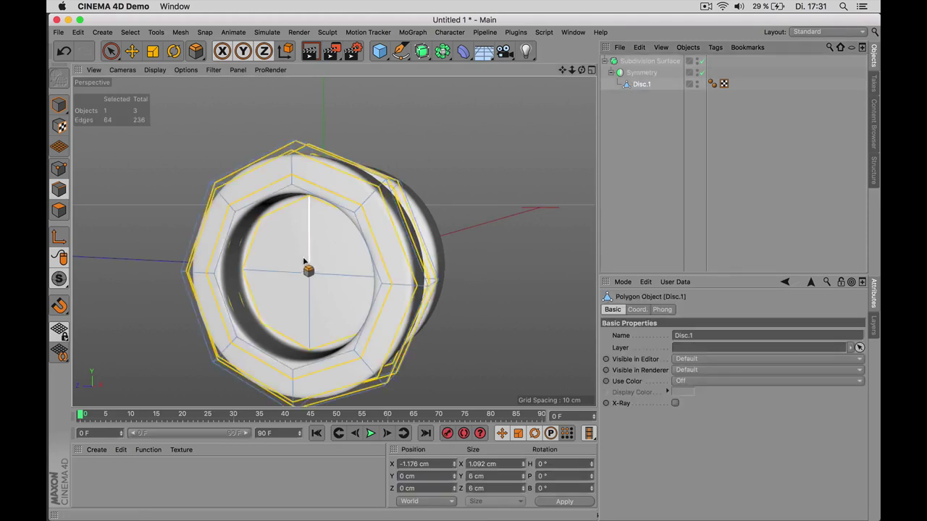
pyautogui.scroll(2, 311, 267)
pyautogui.click(154, 70)
pyautogui.click(173, 100)
pyautogui.scroll(-2, 439, 150)
pyautogui.scroll(3, 365, 201)
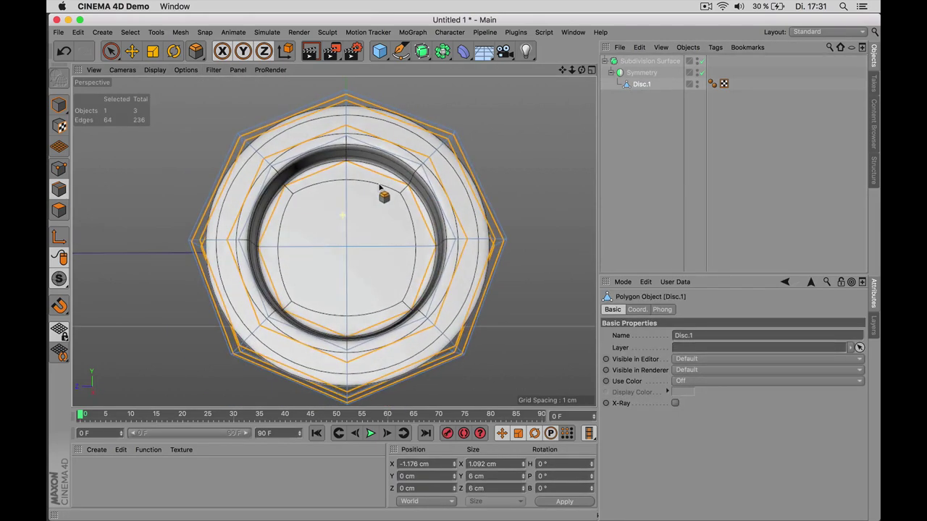
pyautogui.scroll(2, 362, 200)
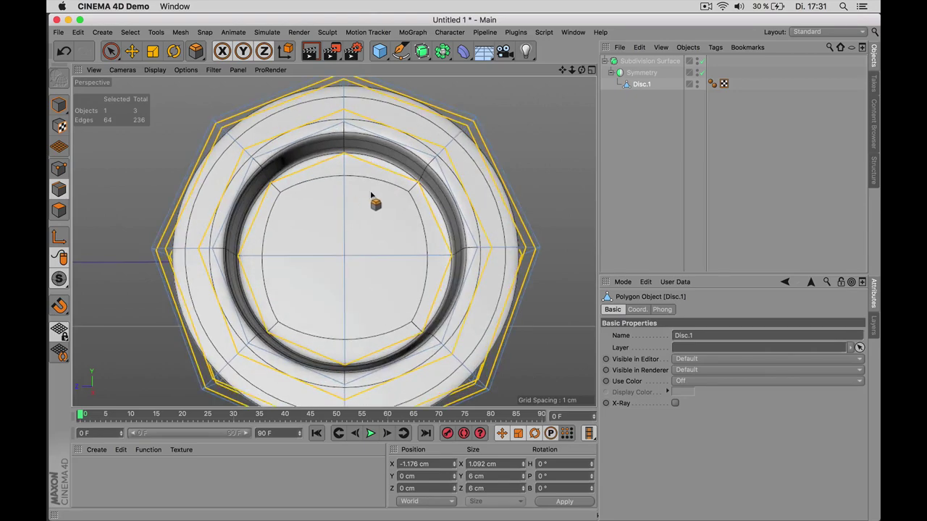
# Turn off the Subdivision Surface and inset the four central polygons of the bowl's inner face by 0.432 cm with Extrude Inner
pyautogui.click(700, 62)
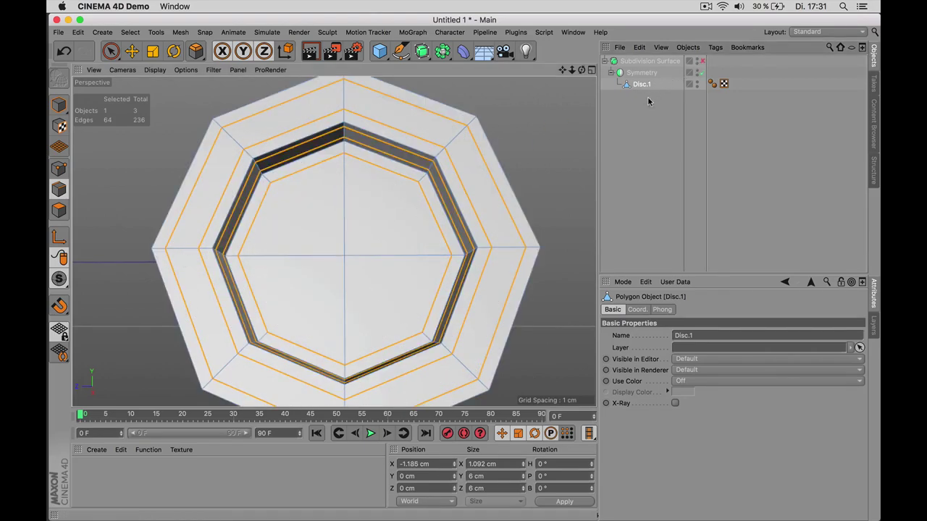
pyautogui.click(111, 51)
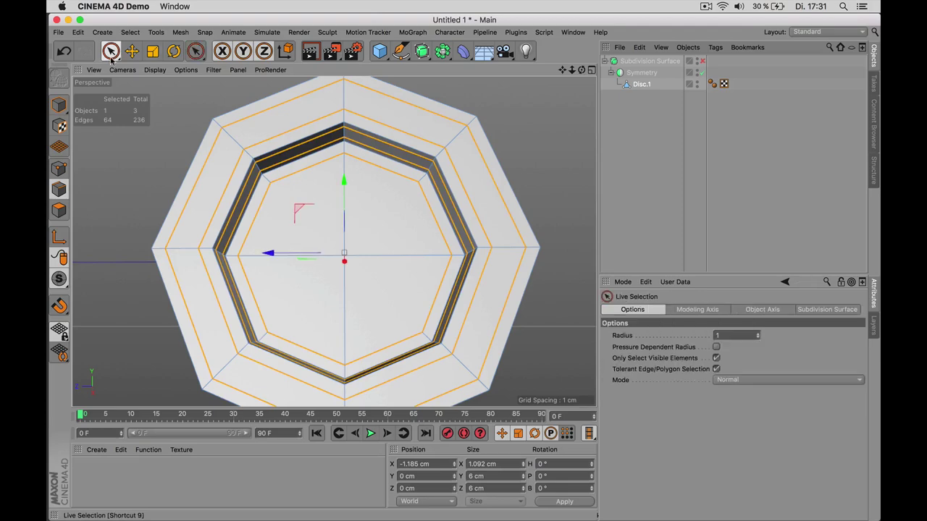
pyautogui.click(59, 210)
pyautogui.moveTo(362, 235)
pyautogui.mouseDown()
pyautogui.moveTo(345, 230)
pyautogui.moveTo(362, 254)
pyautogui.mouseUp()
pyautogui.rightClick(518, 158)
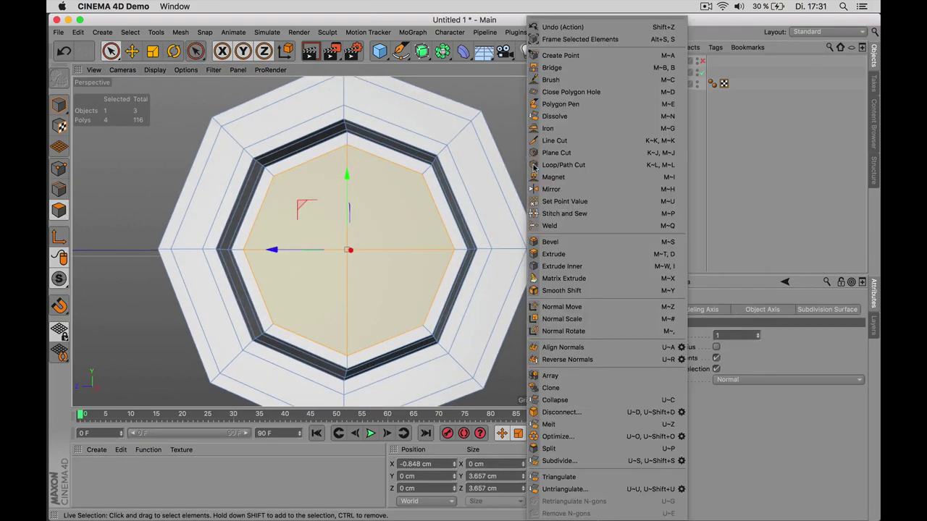
pyautogui.click(567, 266)
pyautogui.moveTo(503, 114); pyautogui.dragTo(556, 117)
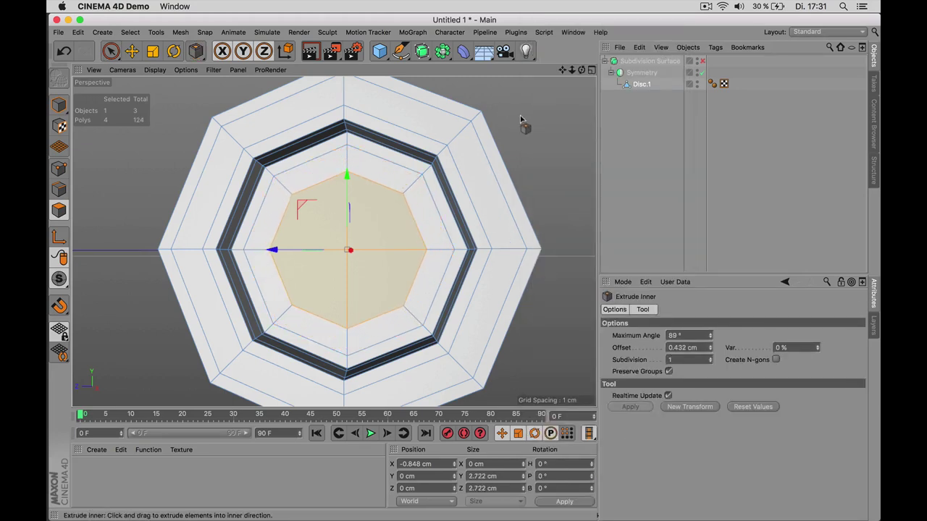
# Turn the Subdivision Surface back on, deselect all objects, and check the roundness of the bowl's inner face
pyautogui.press('q')
pyautogui.click(642, 130)
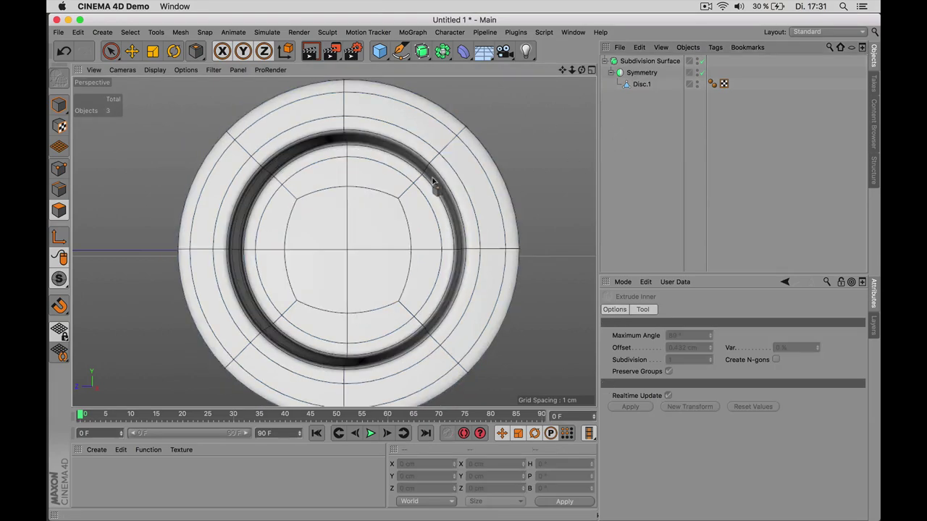
pyautogui.scroll(3, 413, 191)
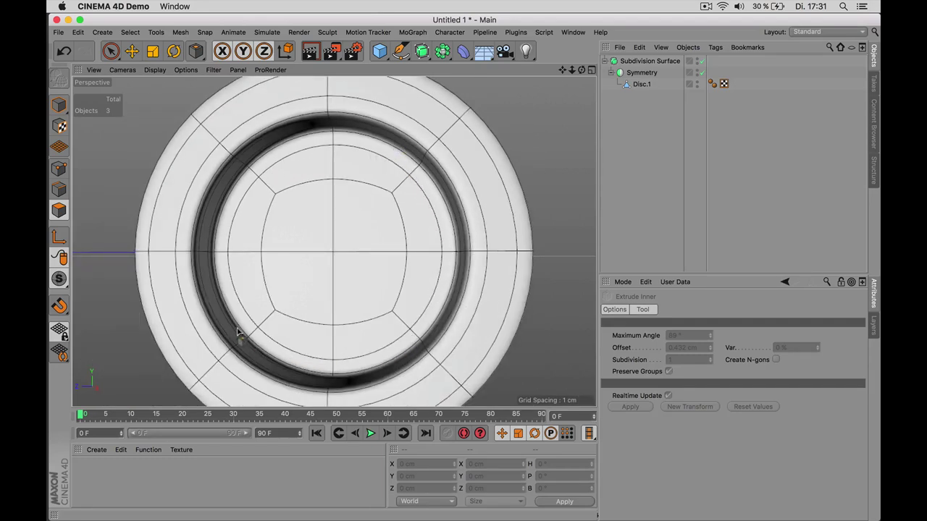
# Examine the finished smoothed spool from several angles, including the bowl's inner face and both rims
pyautogui.keyDown('alt'); pyautogui.moveTo(409, 178); pyautogui.dragTo(301, 179); pyautogui.keyUp('alt')
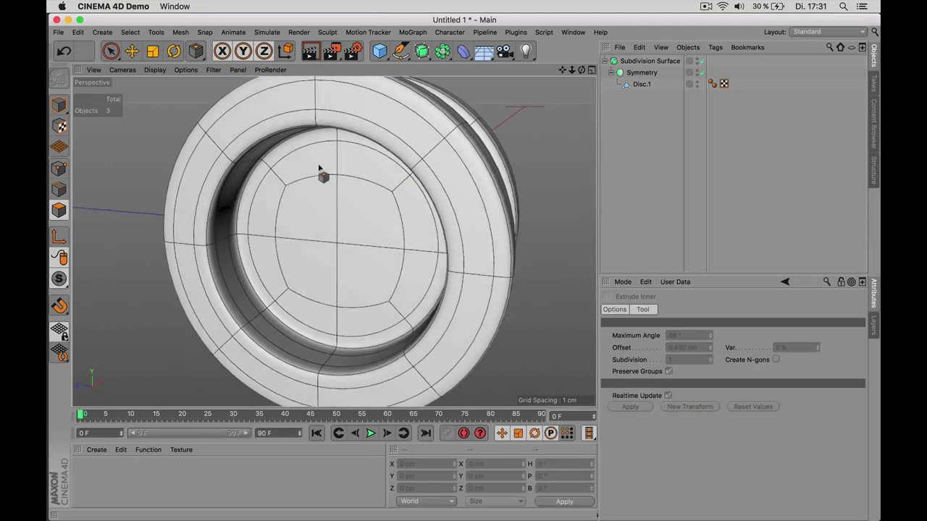
pyautogui.scroll(-5, 301, 190)
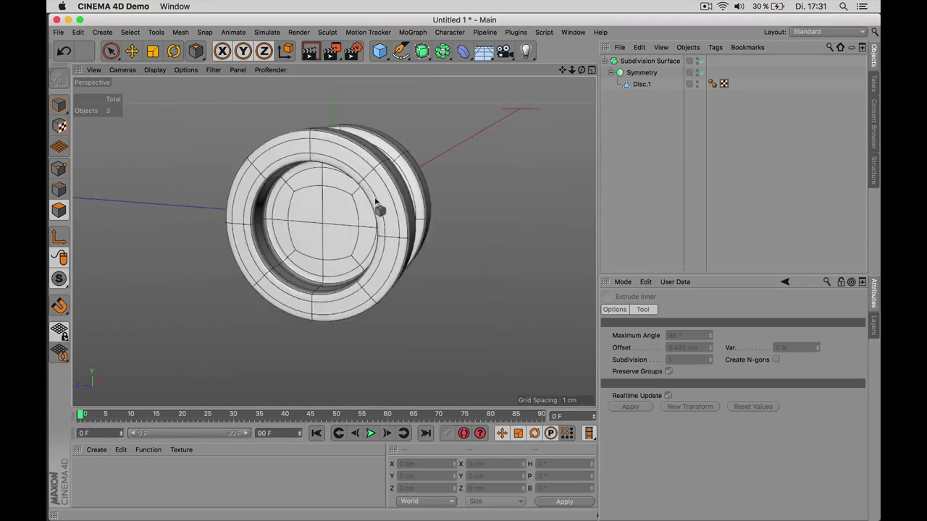
pyautogui.keyDown('alt'); pyautogui.moveTo(373, 199); pyautogui.dragTo(280, 226); pyautogui.keyUp('alt')
pyautogui.keyDown('alt'); pyautogui.moveTo(436, 198); pyautogui.dragTo(289, 197); pyautogui.keyUp('alt')
pyautogui.keyDown('alt'); pyautogui.moveTo(507, 194); pyautogui.dragTo(432, 192); pyautogui.keyUp('alt')
pyautogui.scroll(4, 420, 200)
pyautogui.keyDown('alt'); pyautogui.moveTo(338, 148); pyautogui.dragTo(415, 161); pyautogui.keyUp('alt')
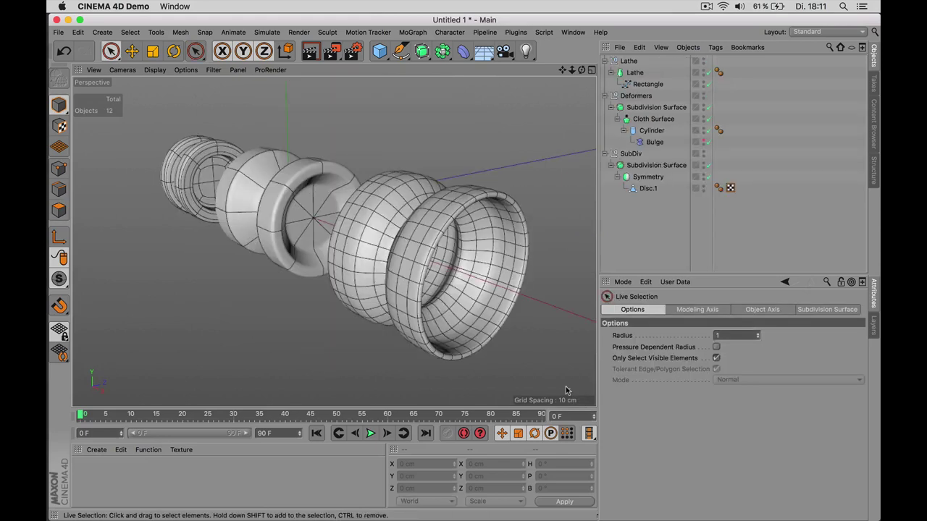